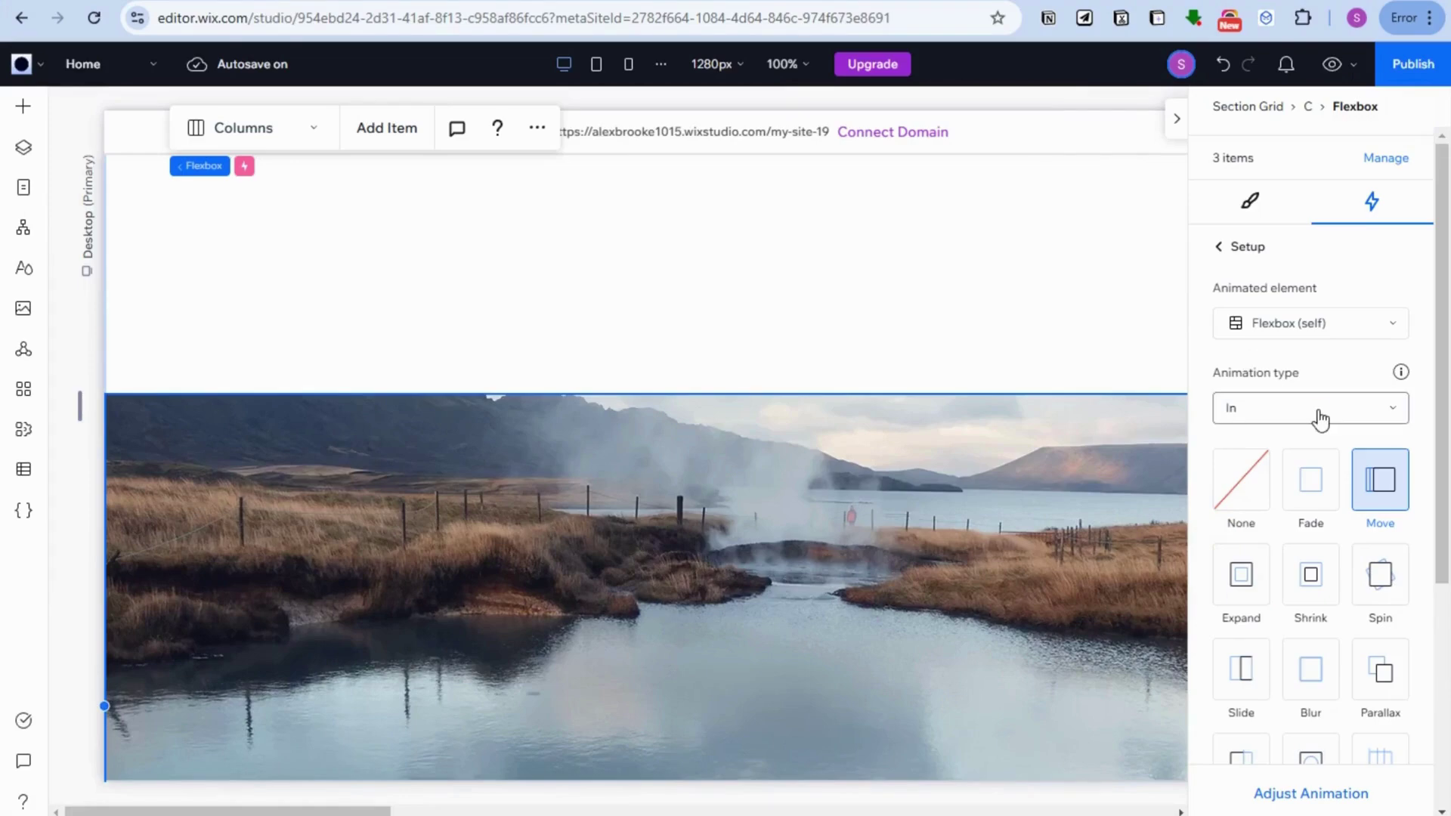
# - Make the flexbox Move animation play Out with its angle set to 272°
pyautogui.click(1318, 411)
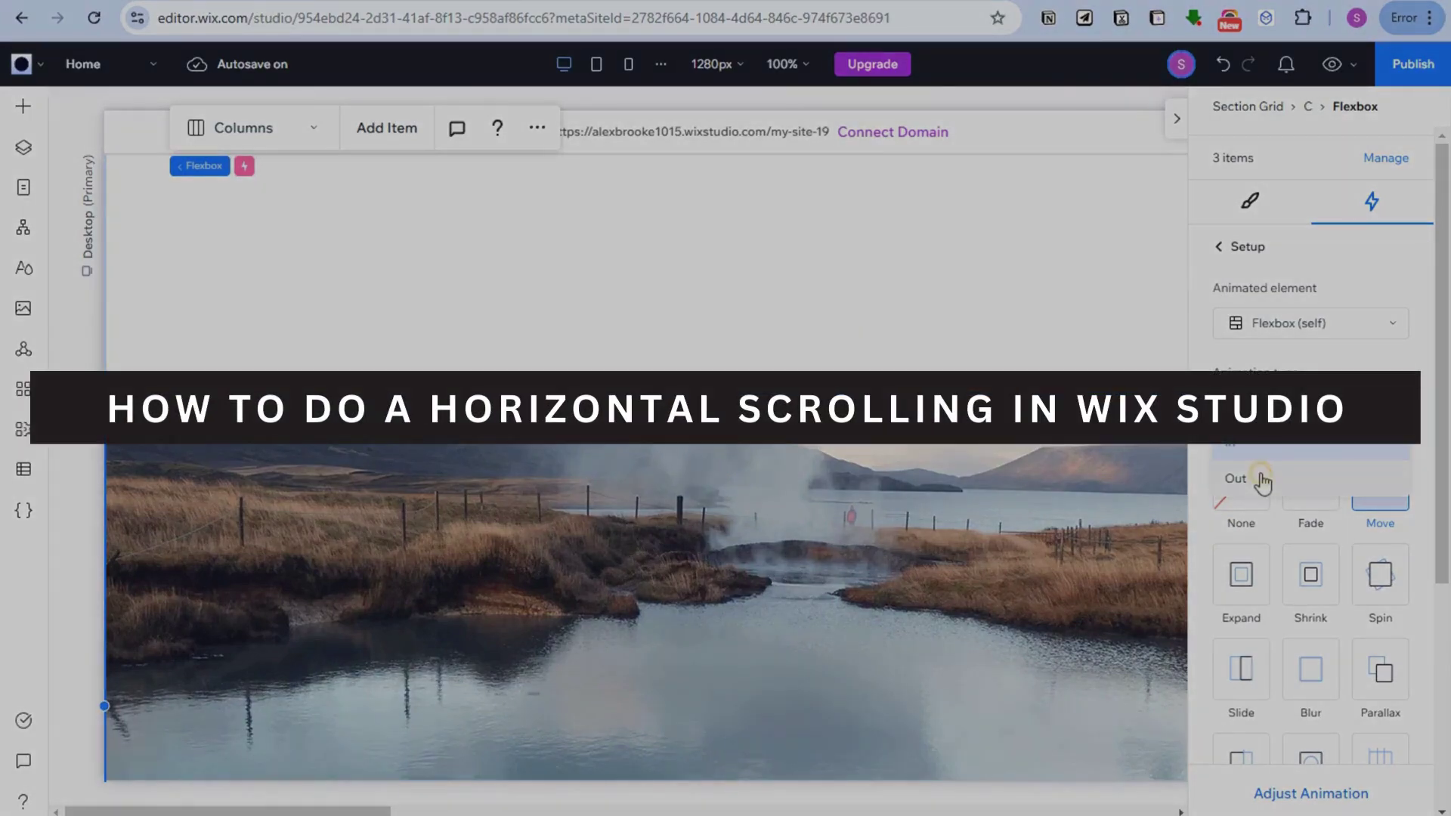
pyautogui.click(1260, 480)
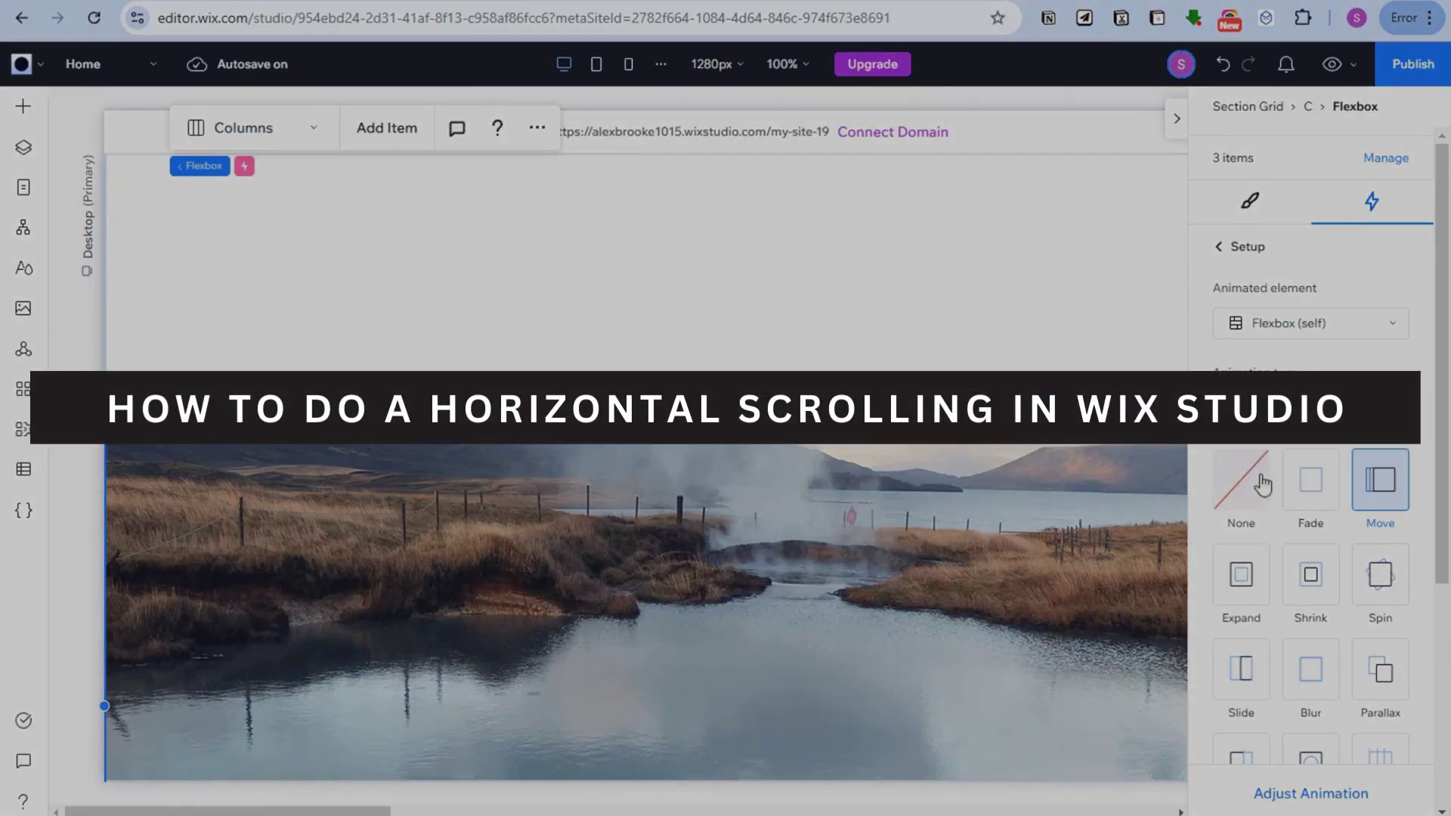
pyautogui.click(1296, 797)
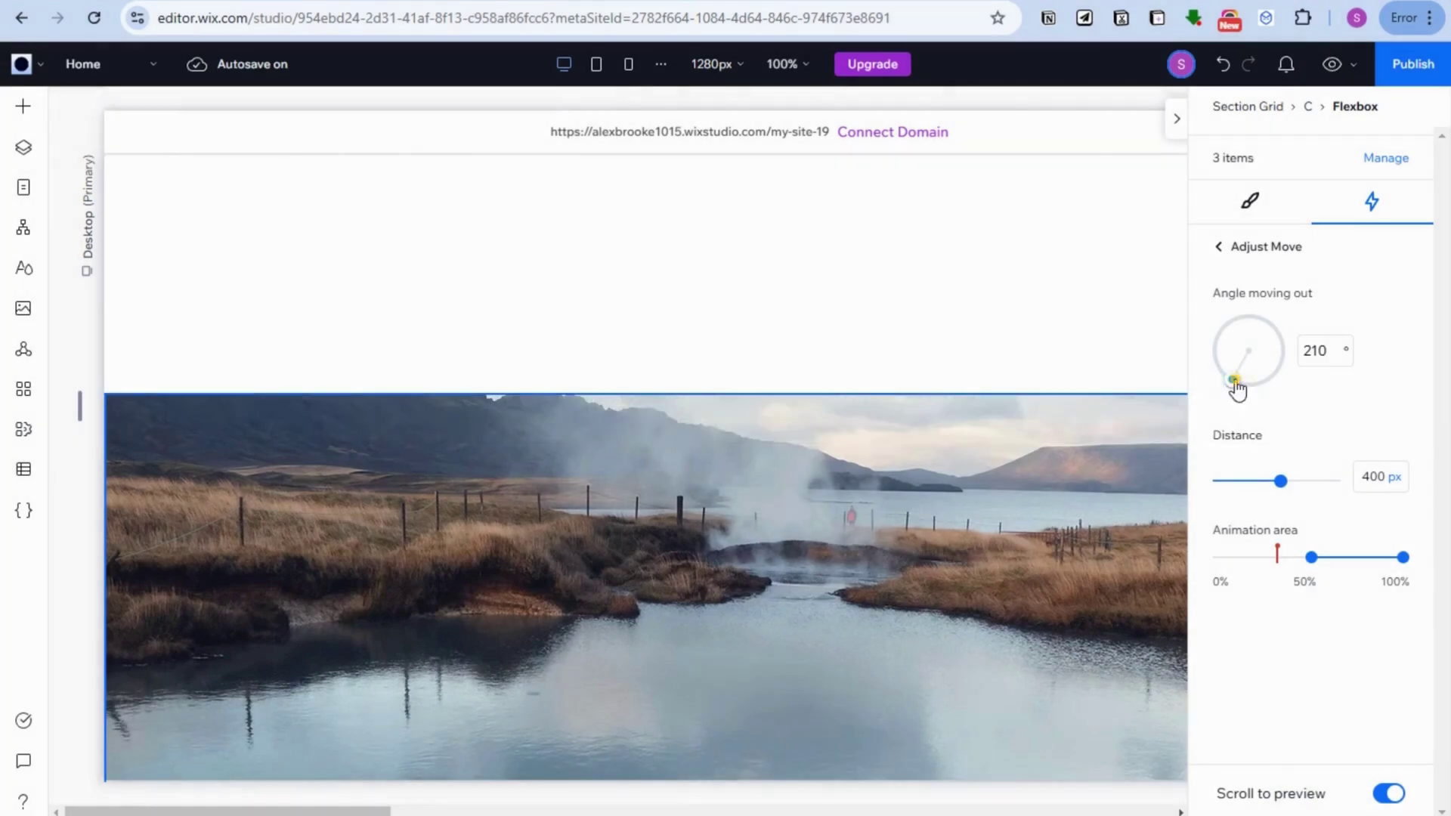
pyautogui.moveTo(1237, 389); pyautogui.dragTo(1217, 360)
# - Set the move distance to 200 vw, start the animation area at 0%, and preview
pyautogui.click(1384, 477)
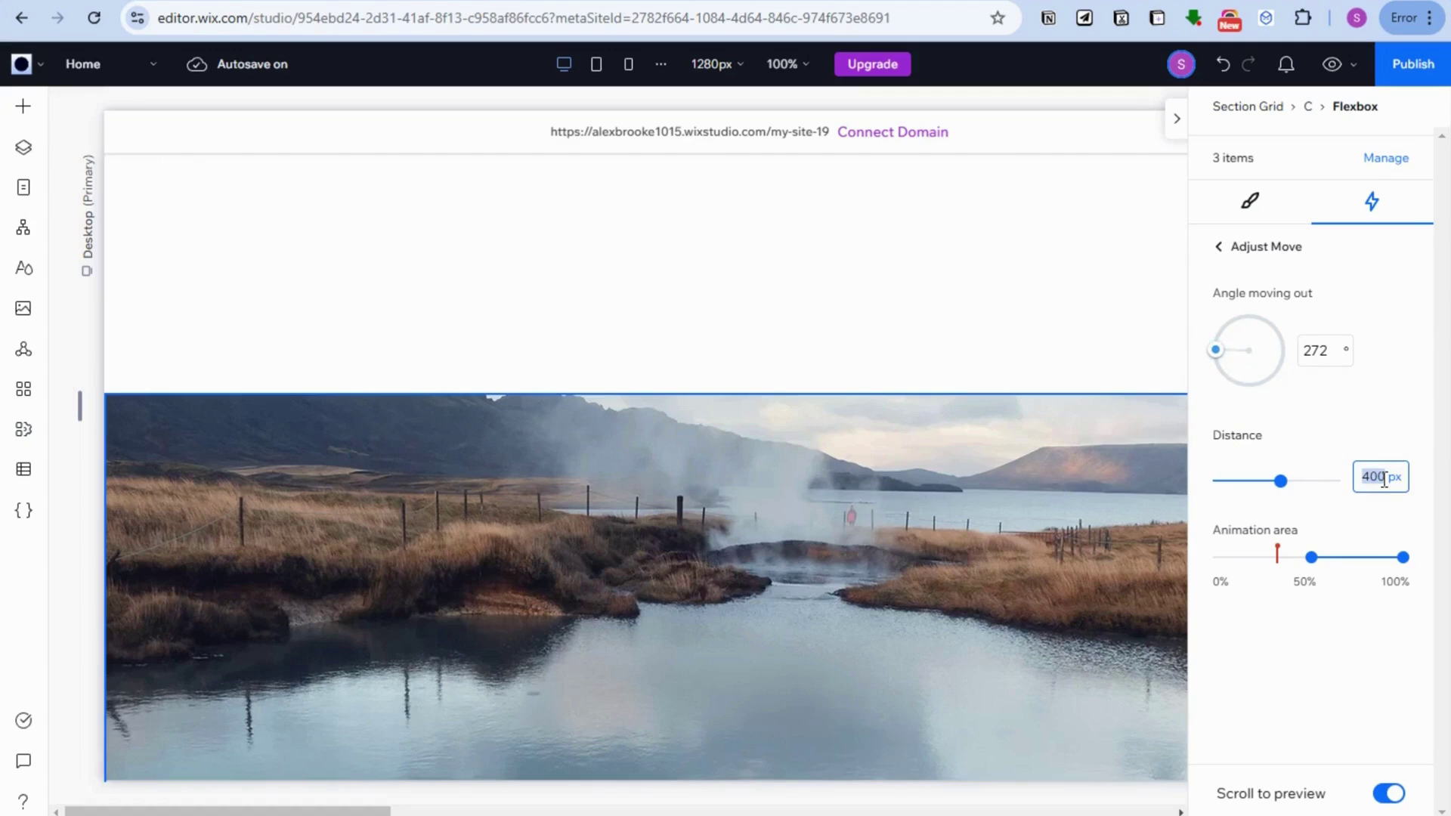
pyautogui.write('200')
pyautogui.click(1393, 477)
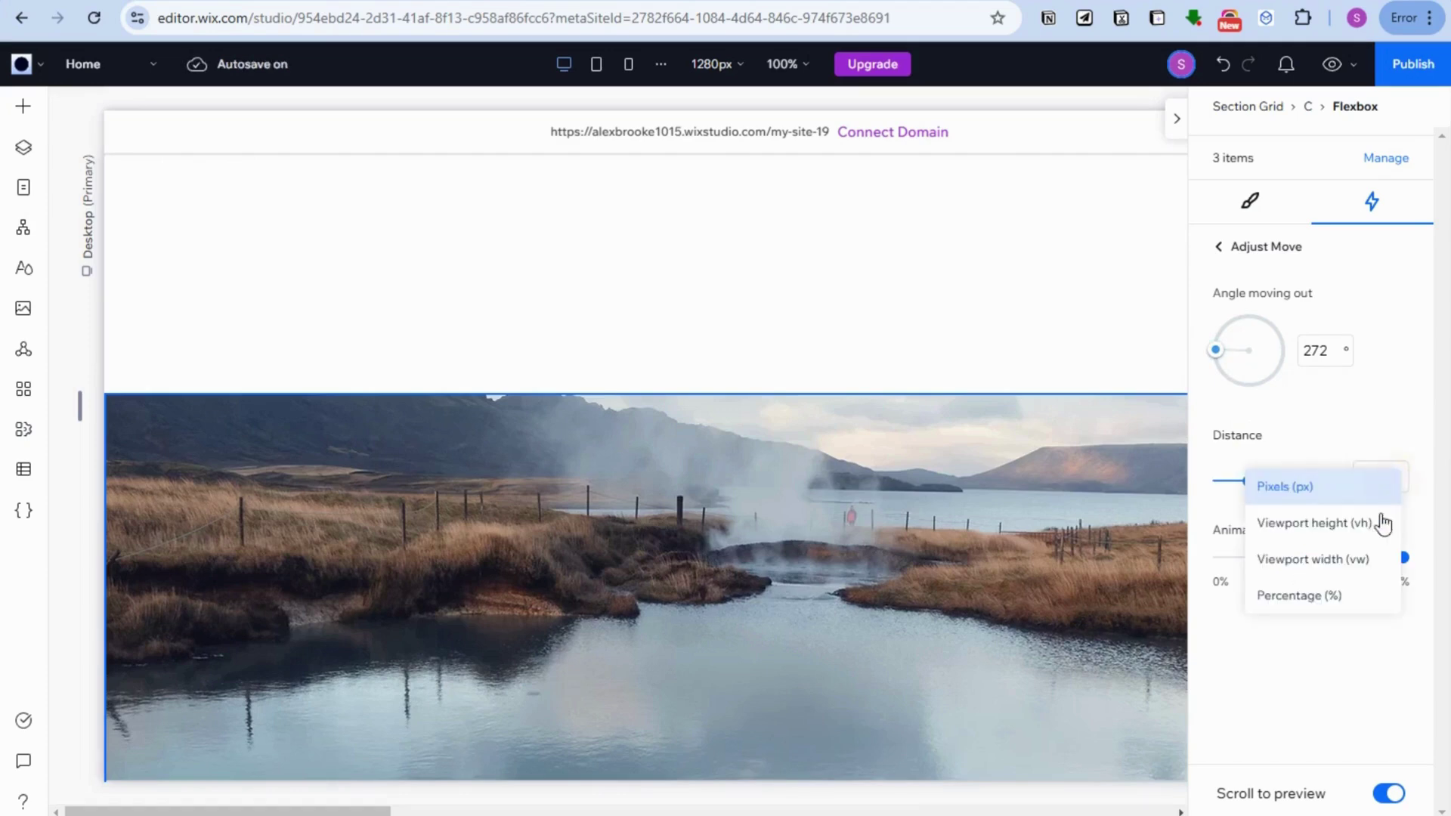
pyautogui.click(1337, 559)
pyautogui.moveTo(1315, 557); pyautogui.dragTo(1141, 566)
pyautogui.click(1331, 63)
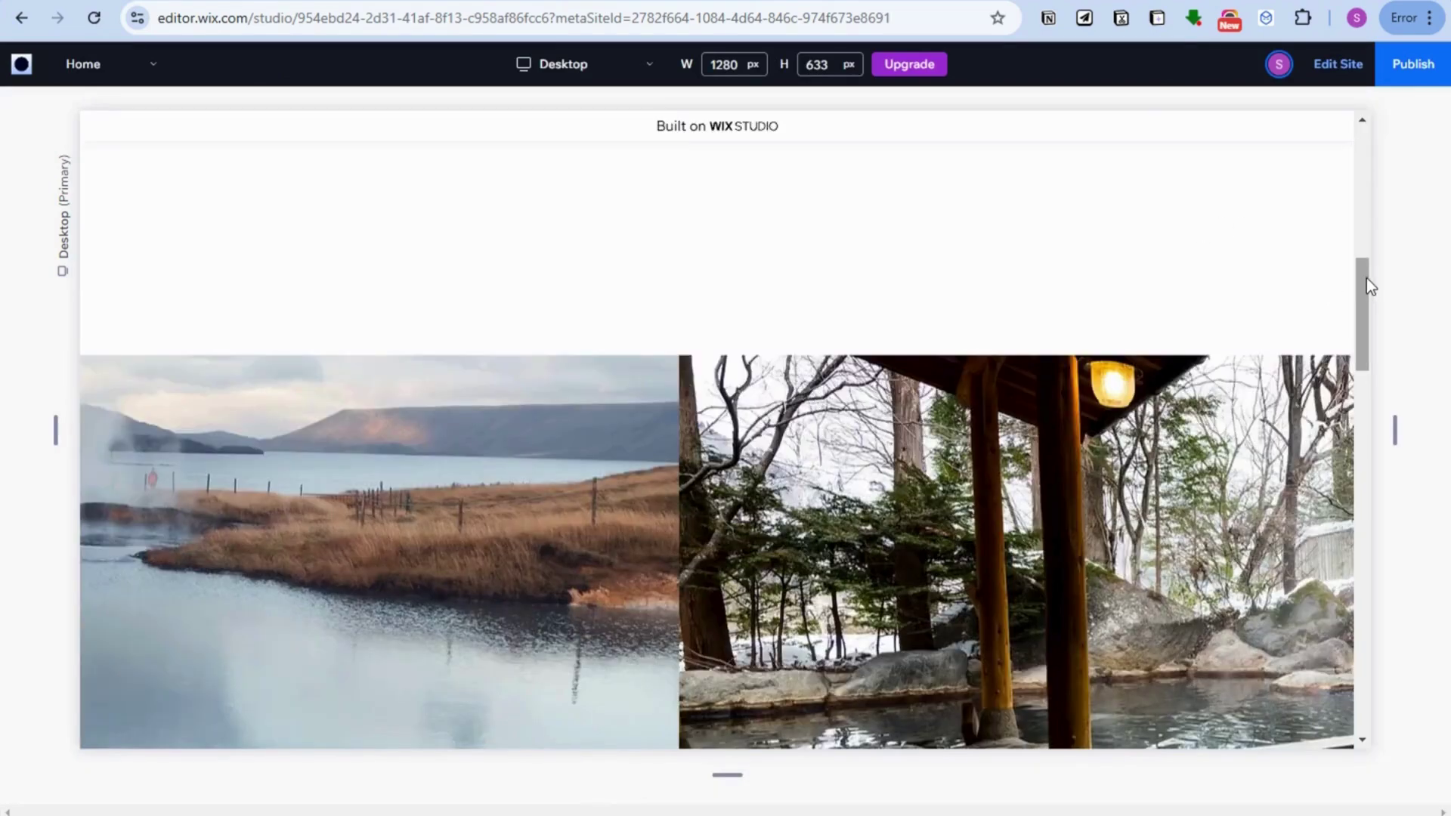
# - Scroll the preview to watch the three images slide horizontally
pyautogui.moveTo(1366, 278); pyautogui.dragTo(1308, 352)
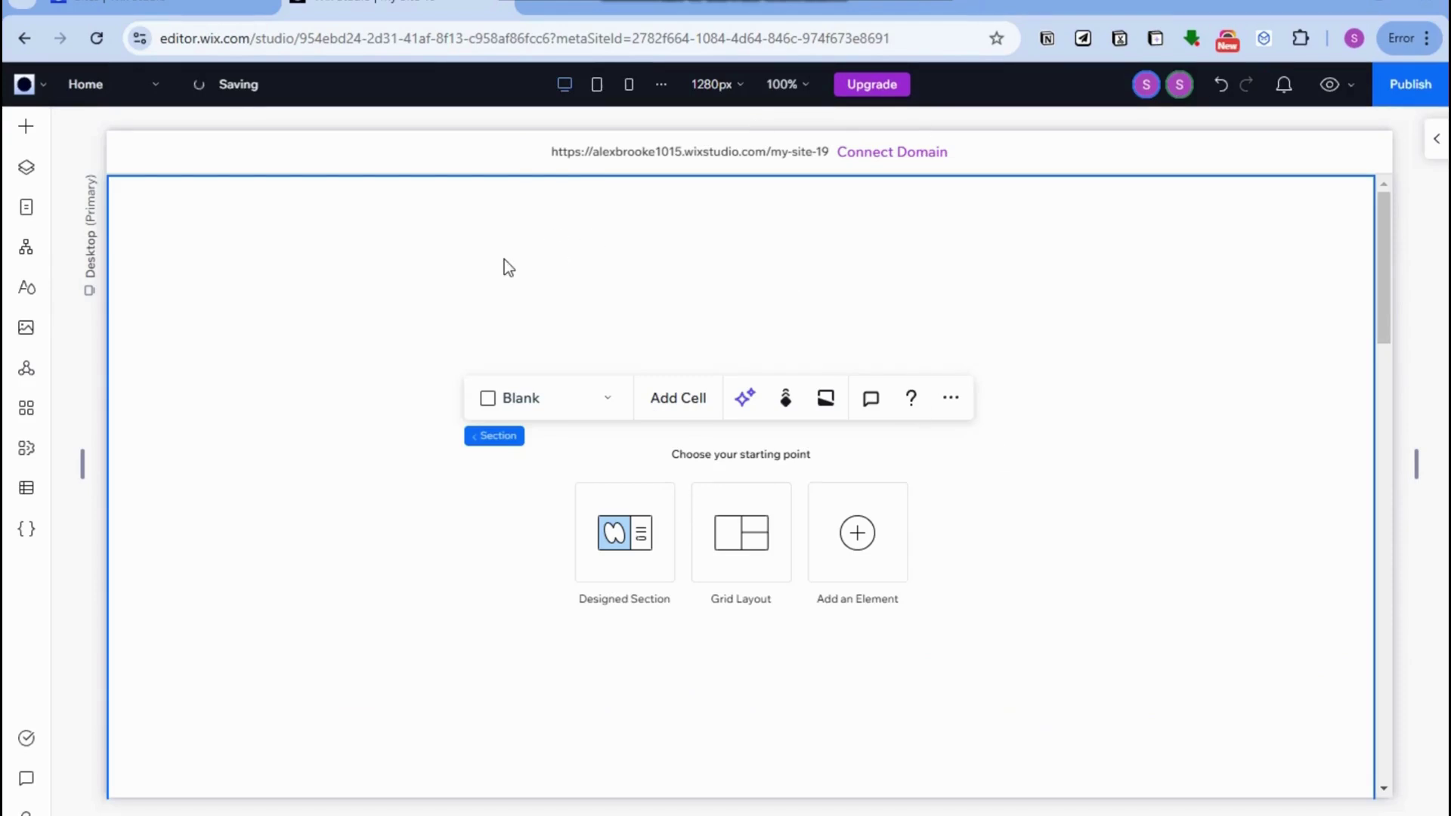
# - Insert an empty section at the landscape image section and select it
pyautogui.scroll(-4, 861, 672)
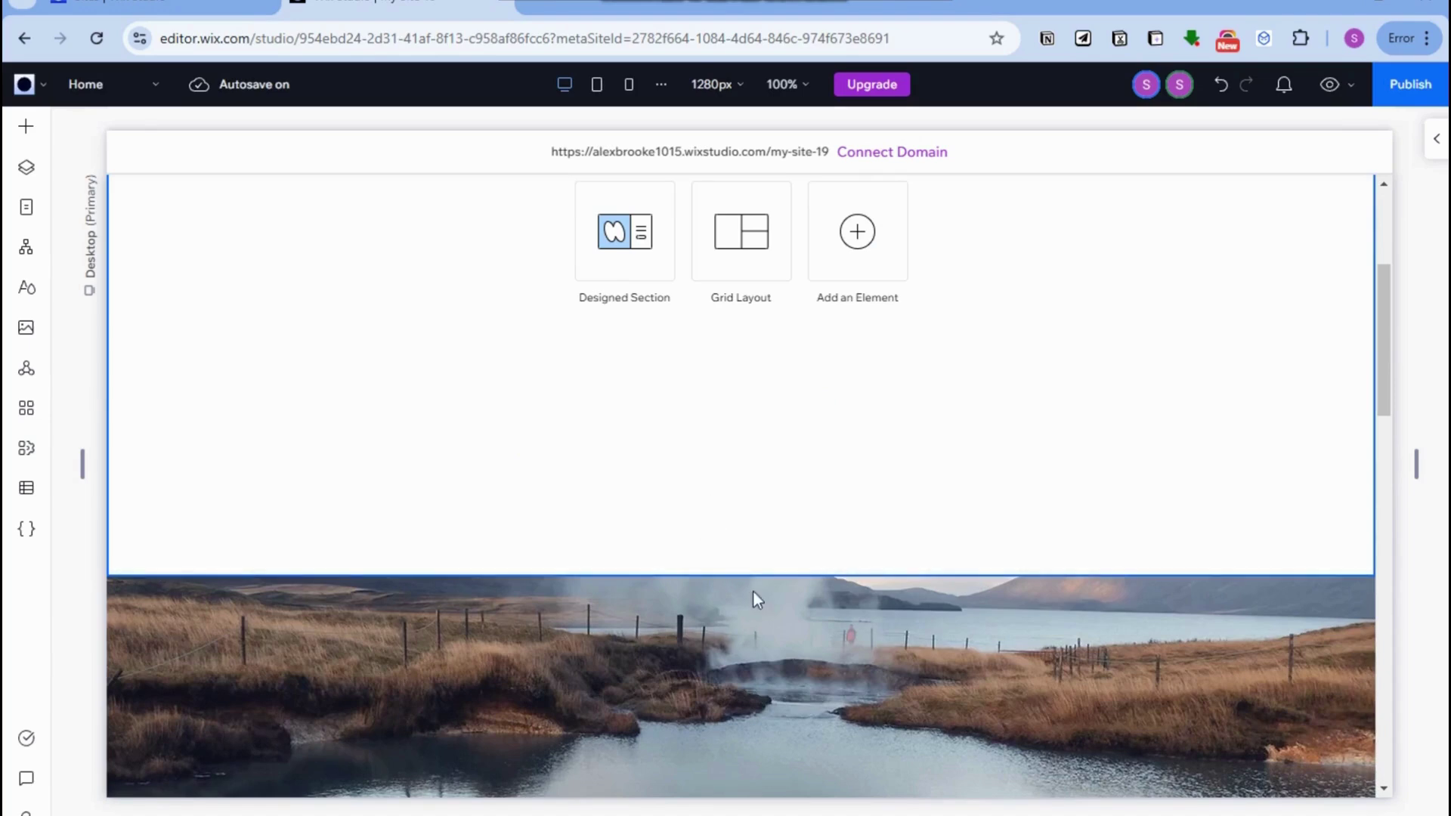
pyautogui.scroll(4, 485, 368)
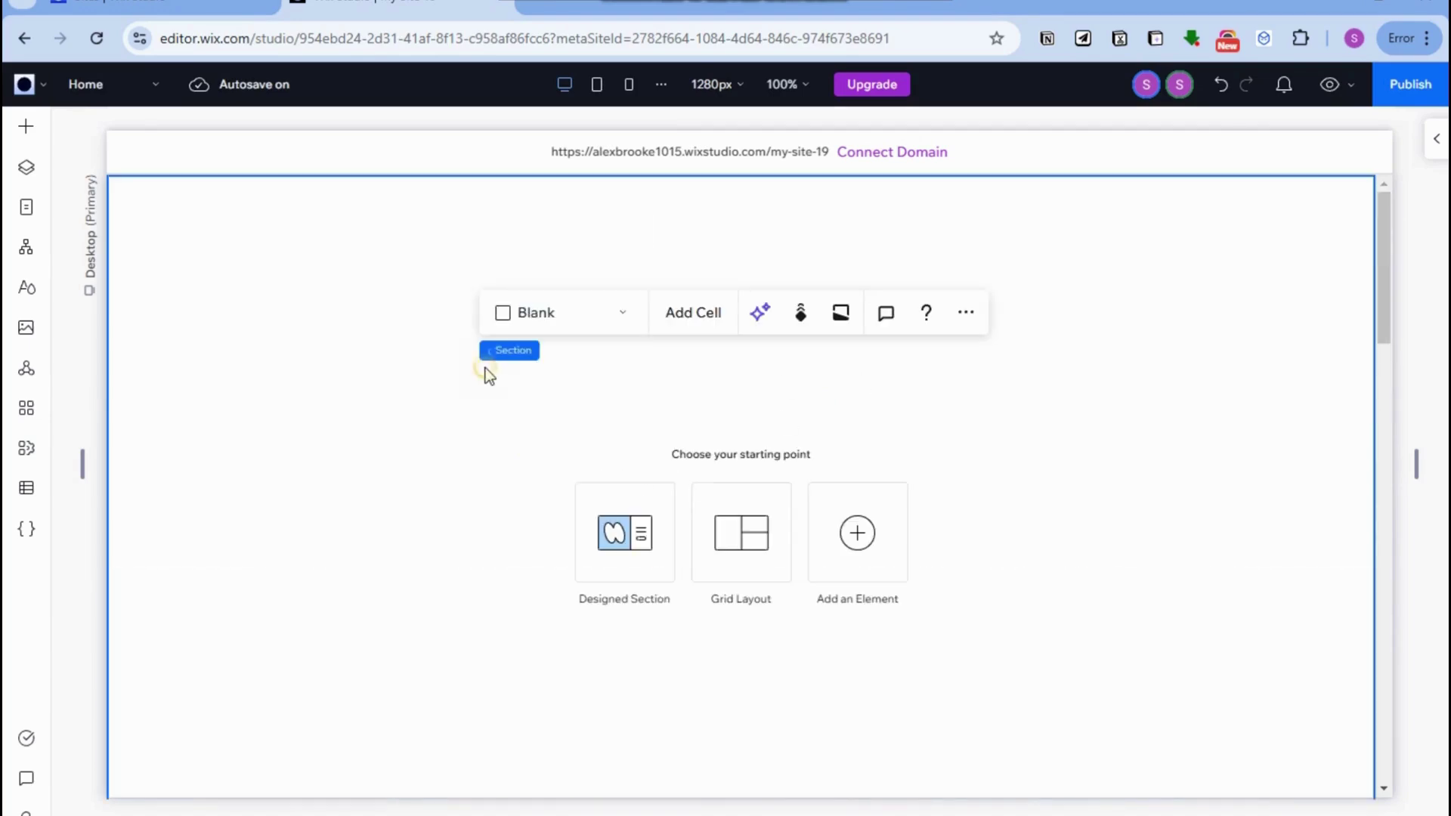
pyautogui.scroll(-4, 813, 628)
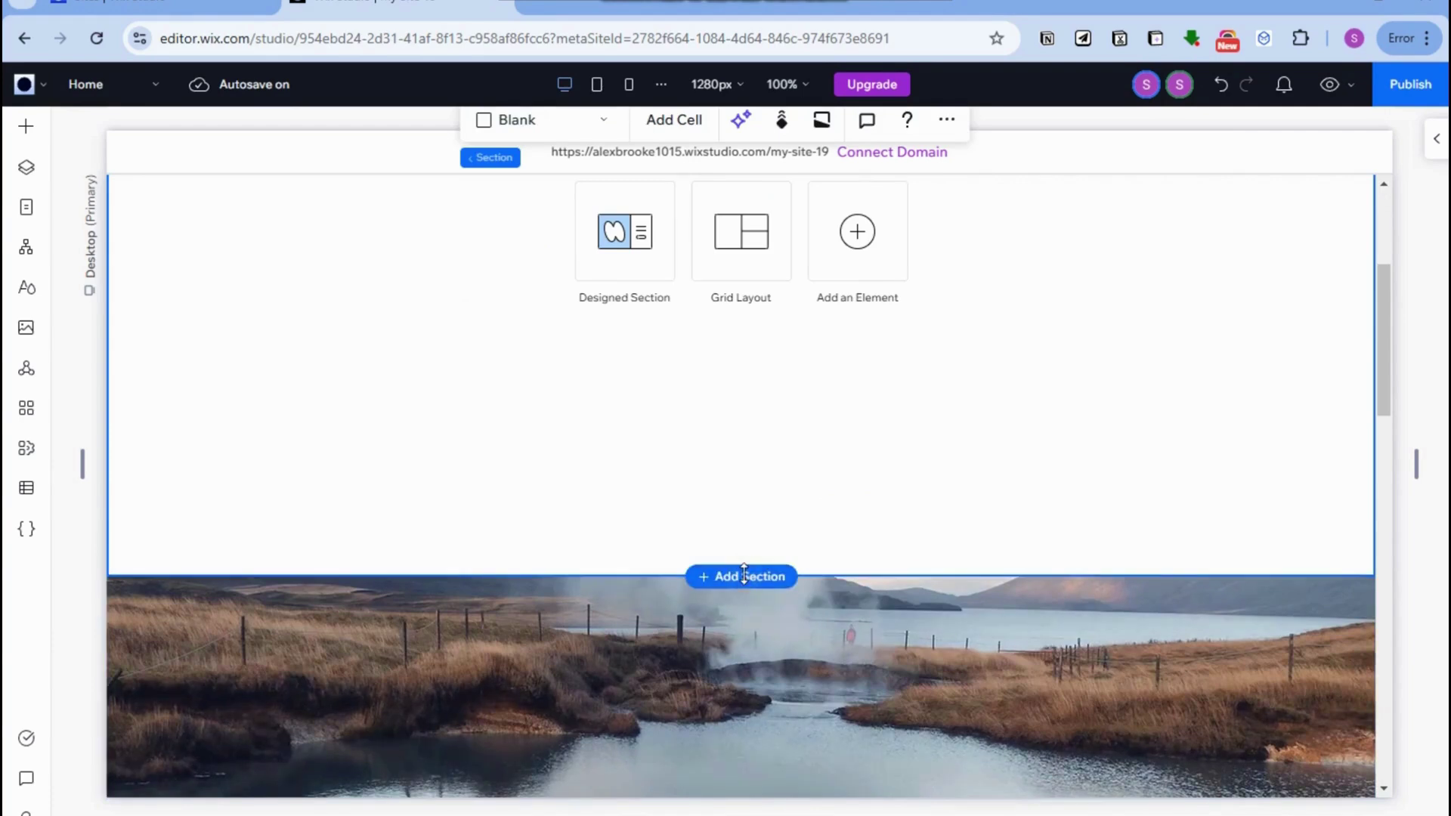
pyautogui.click(744, 575)
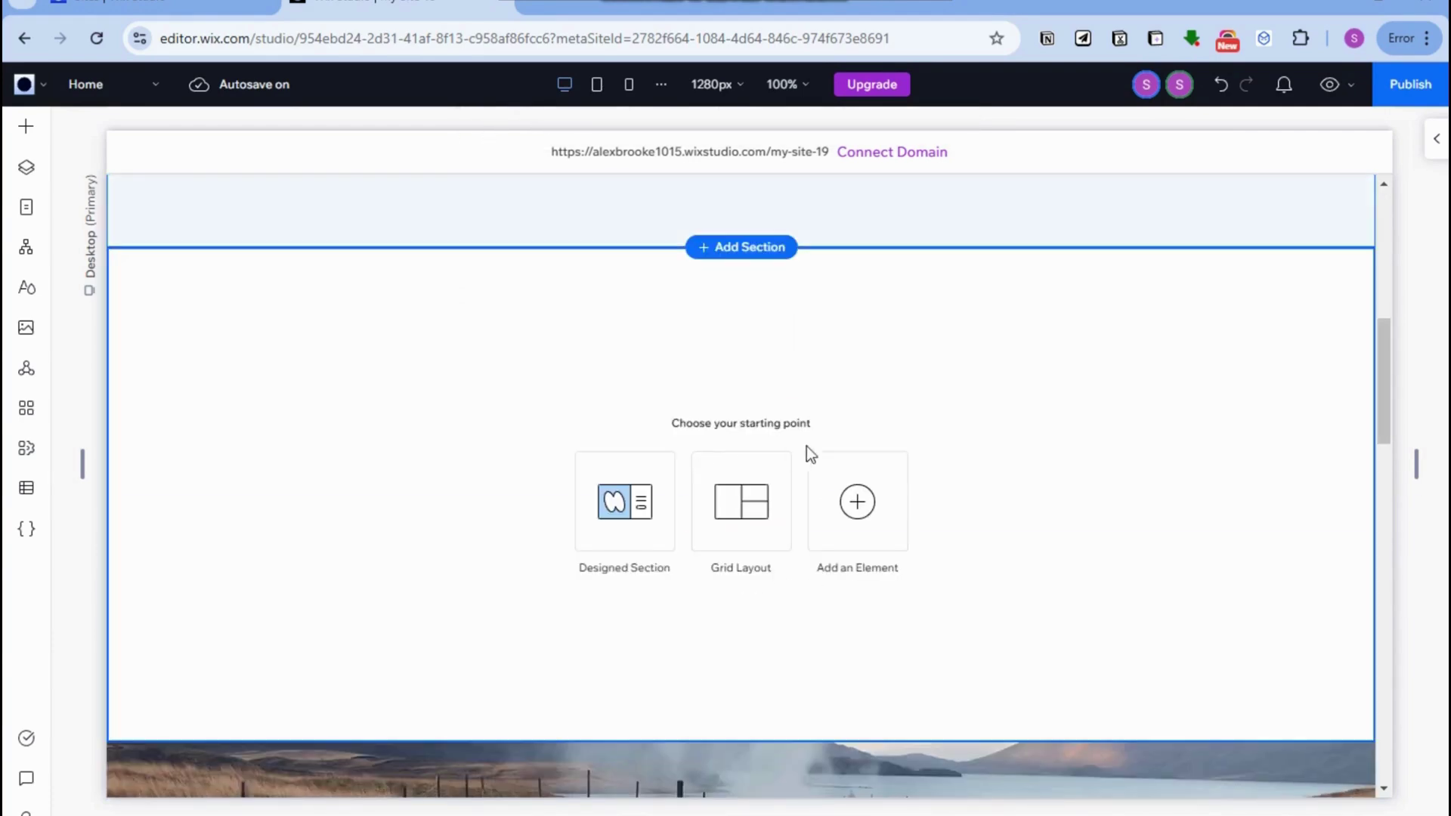
pyautogui.click(960, 410)
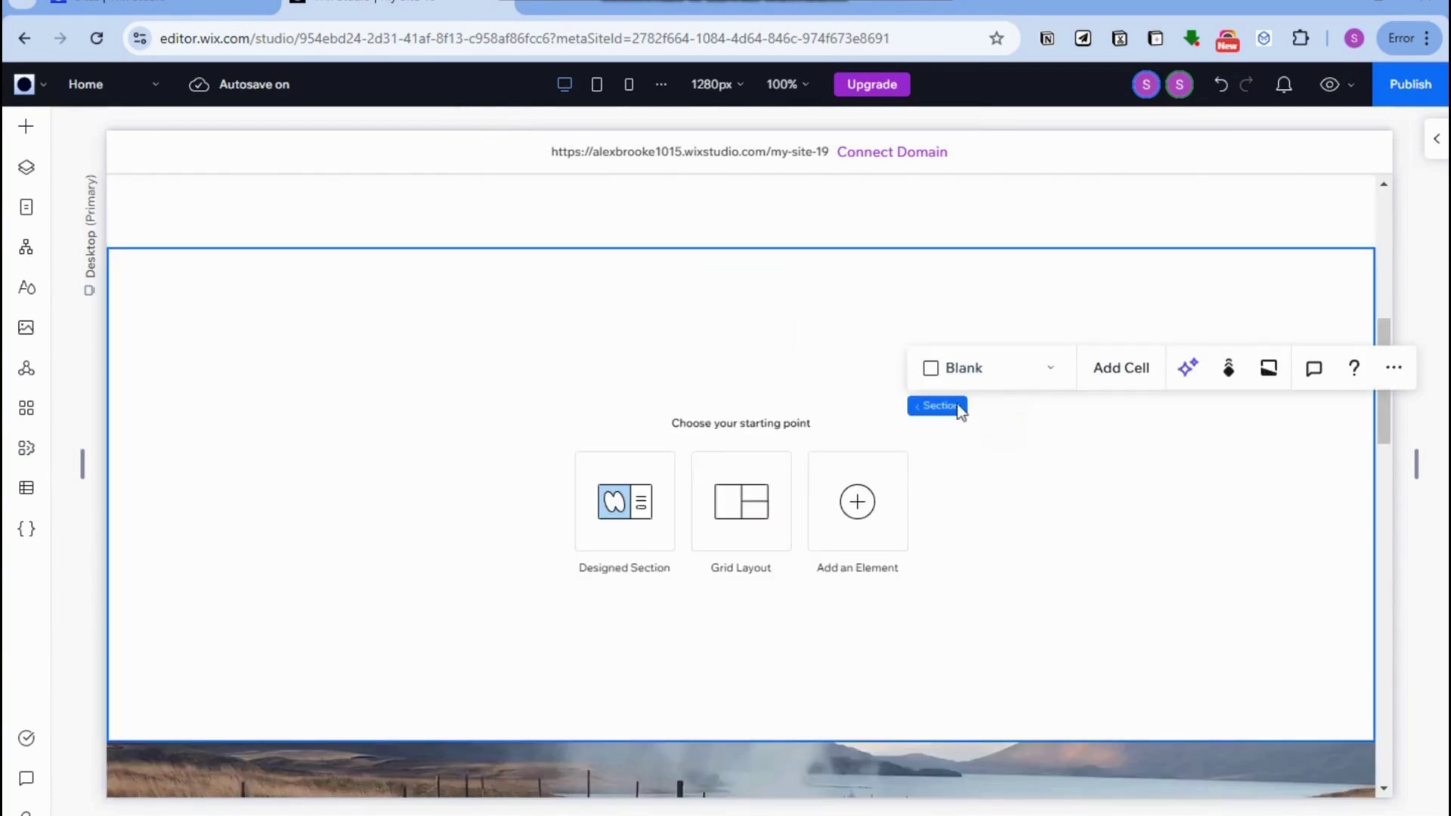
# - Add a Quick Add container to the new section and narrow it to about 30 px wide
pyautogui.click(29, 132)
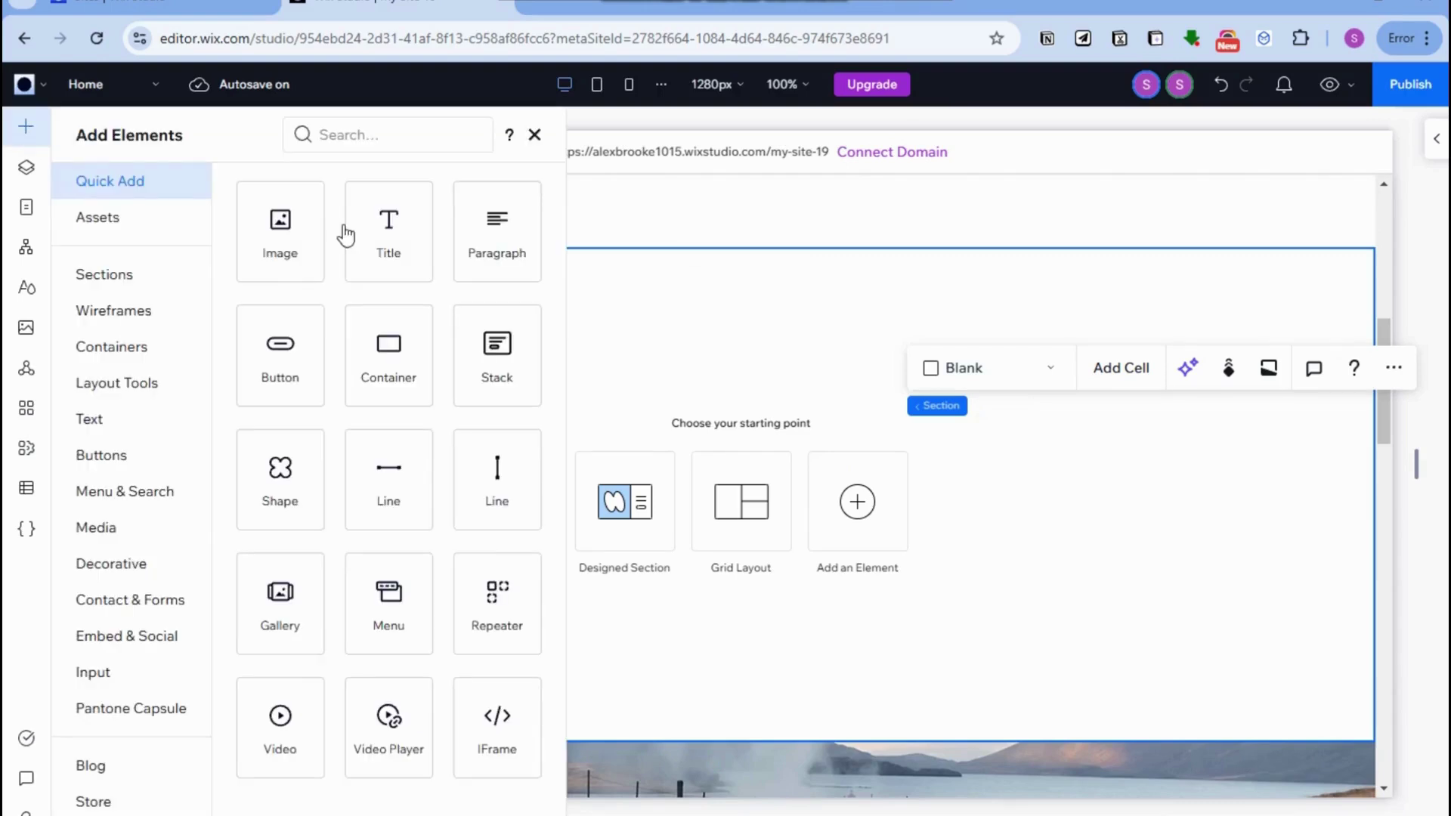
pyautogui.click(392, 385)
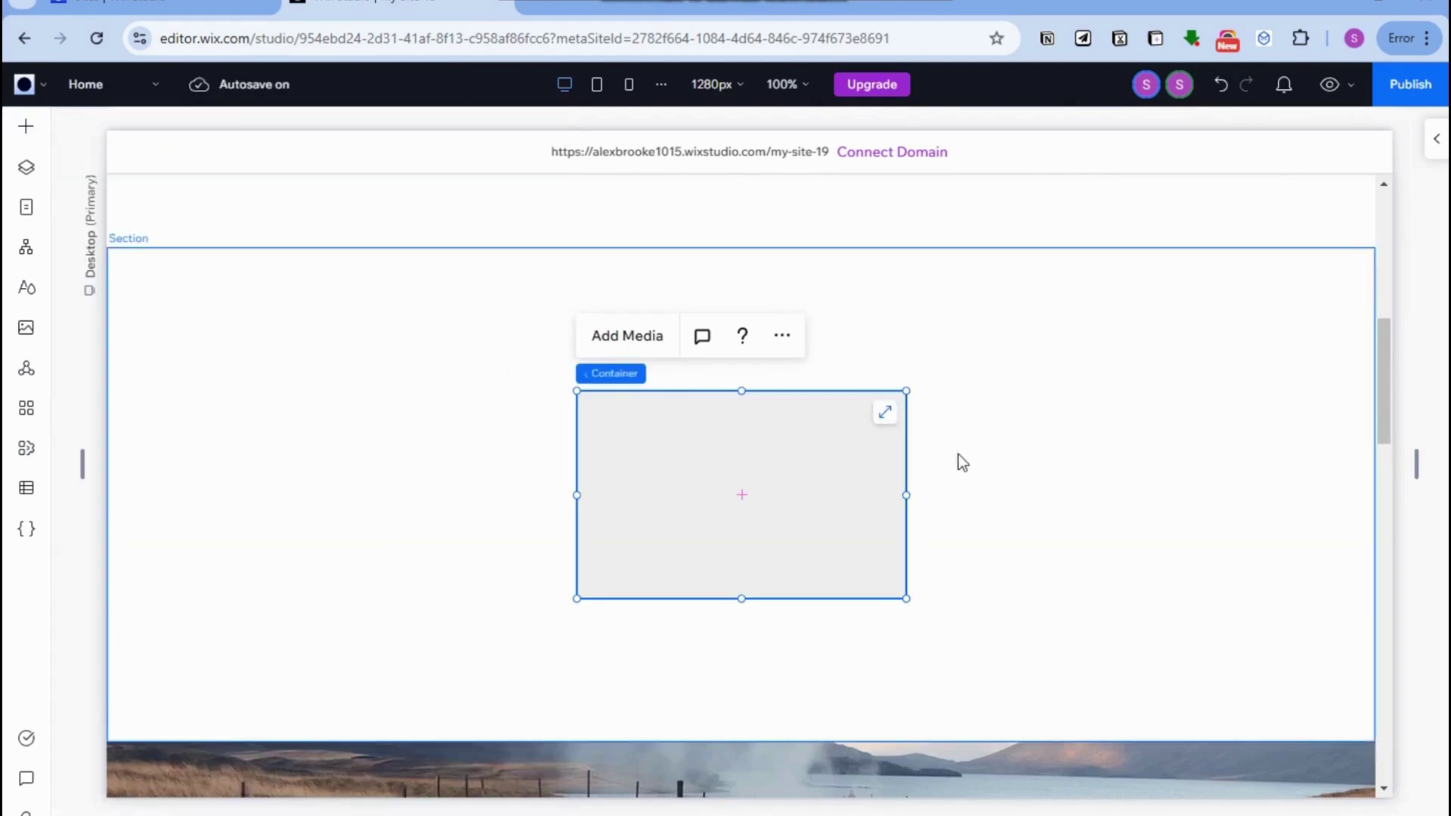
pyautogui.moveTo(904, 496); pyautogui.dragTo(601, 492)
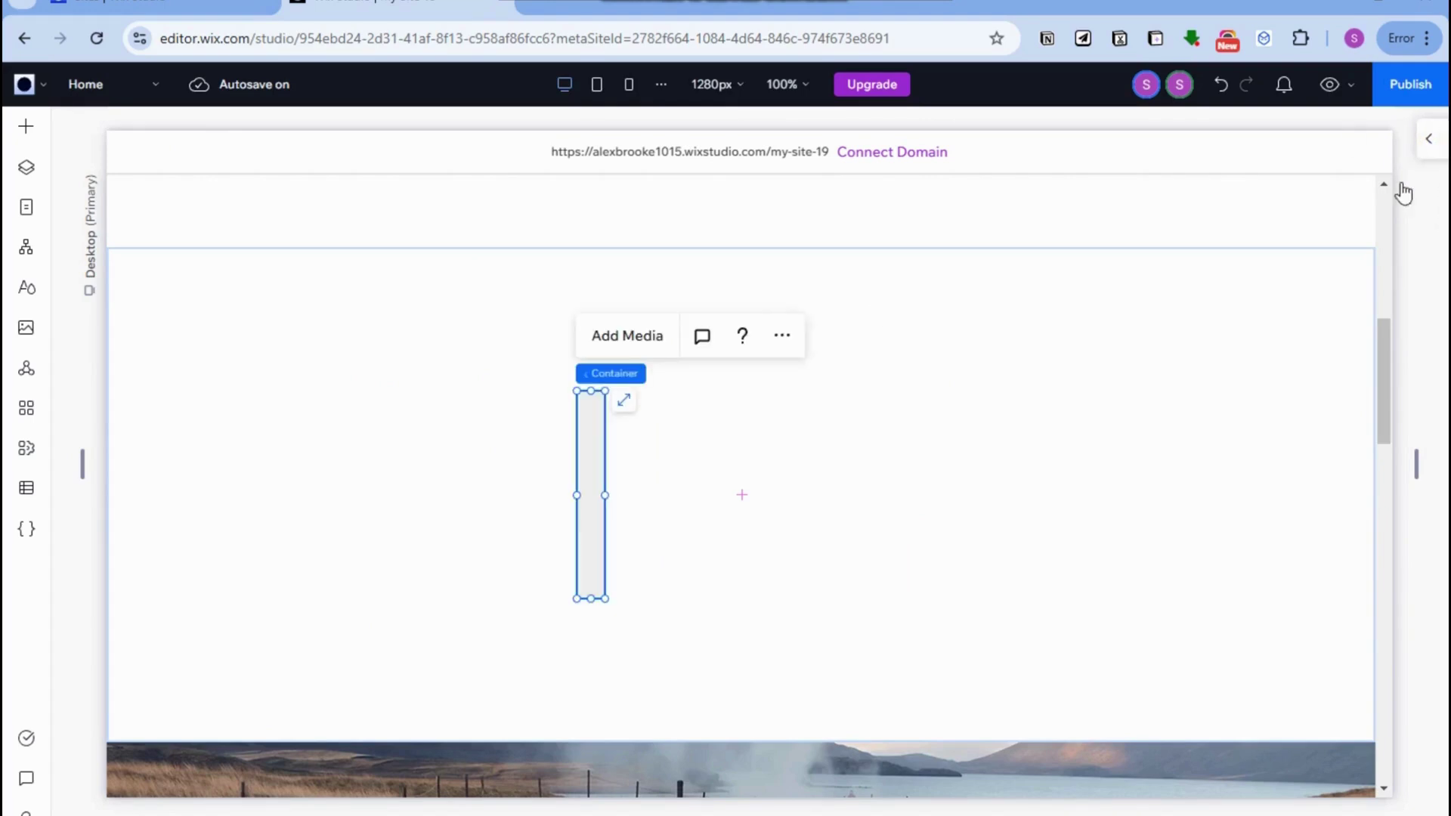
# - Give the narrow container a dark grey theme-colour fill in the Inspector
pyautogui.click(1427, 140)
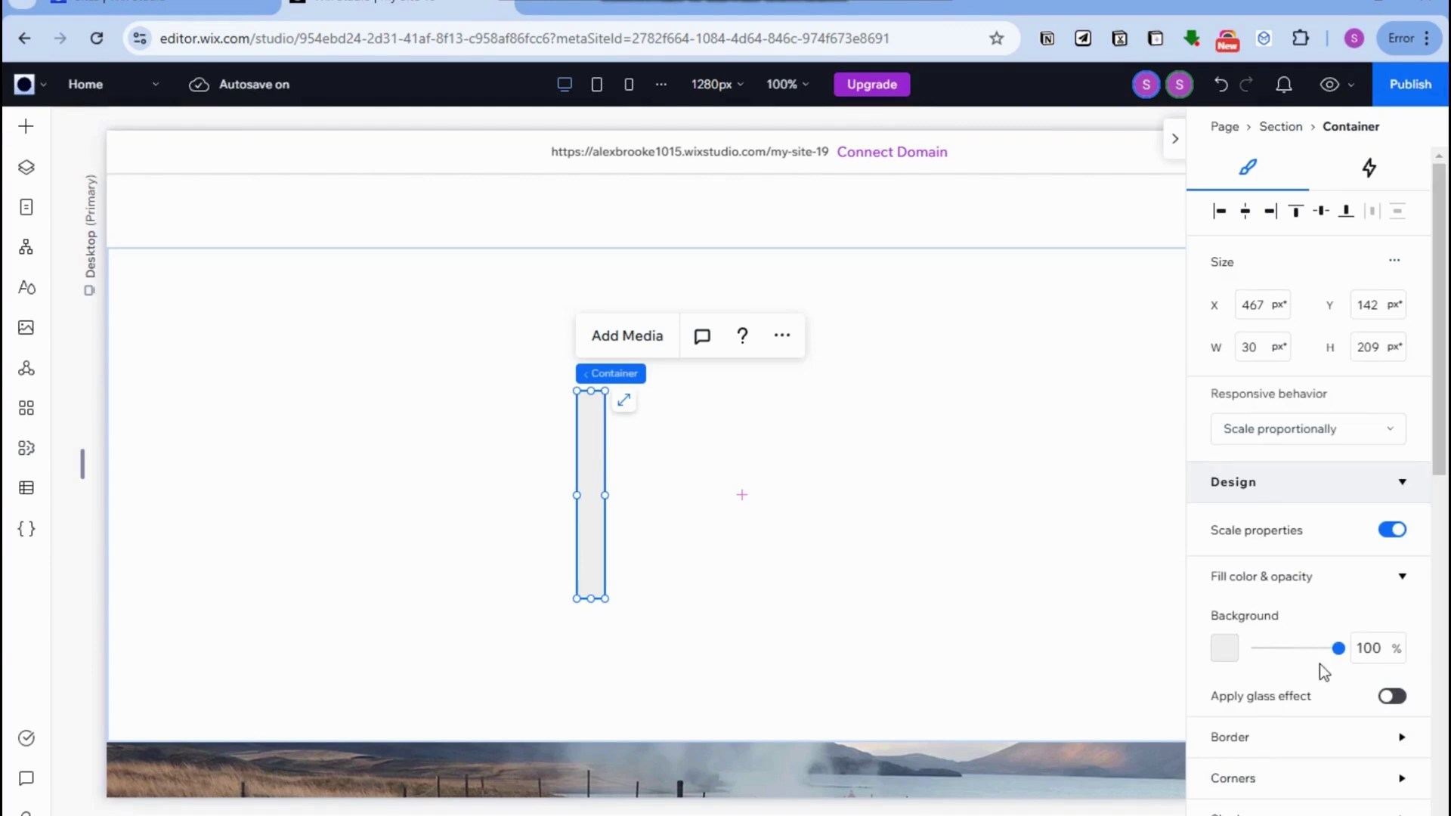
pyautogui.scroll(-3, 1319, 663)
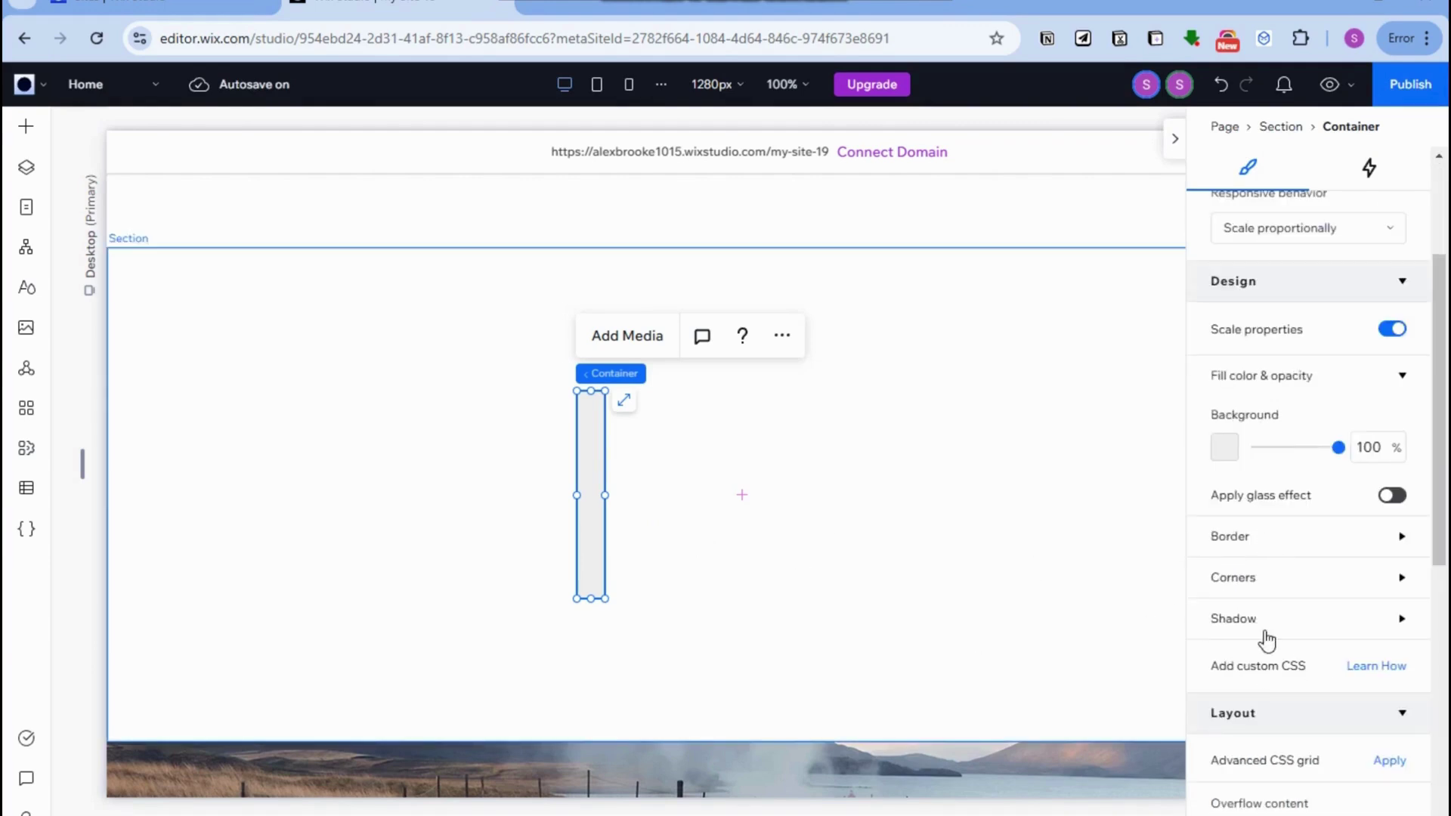
pyautogui.scroll(-5, 1299, 646)
pyautogui.scroll(8, 1288, 446)
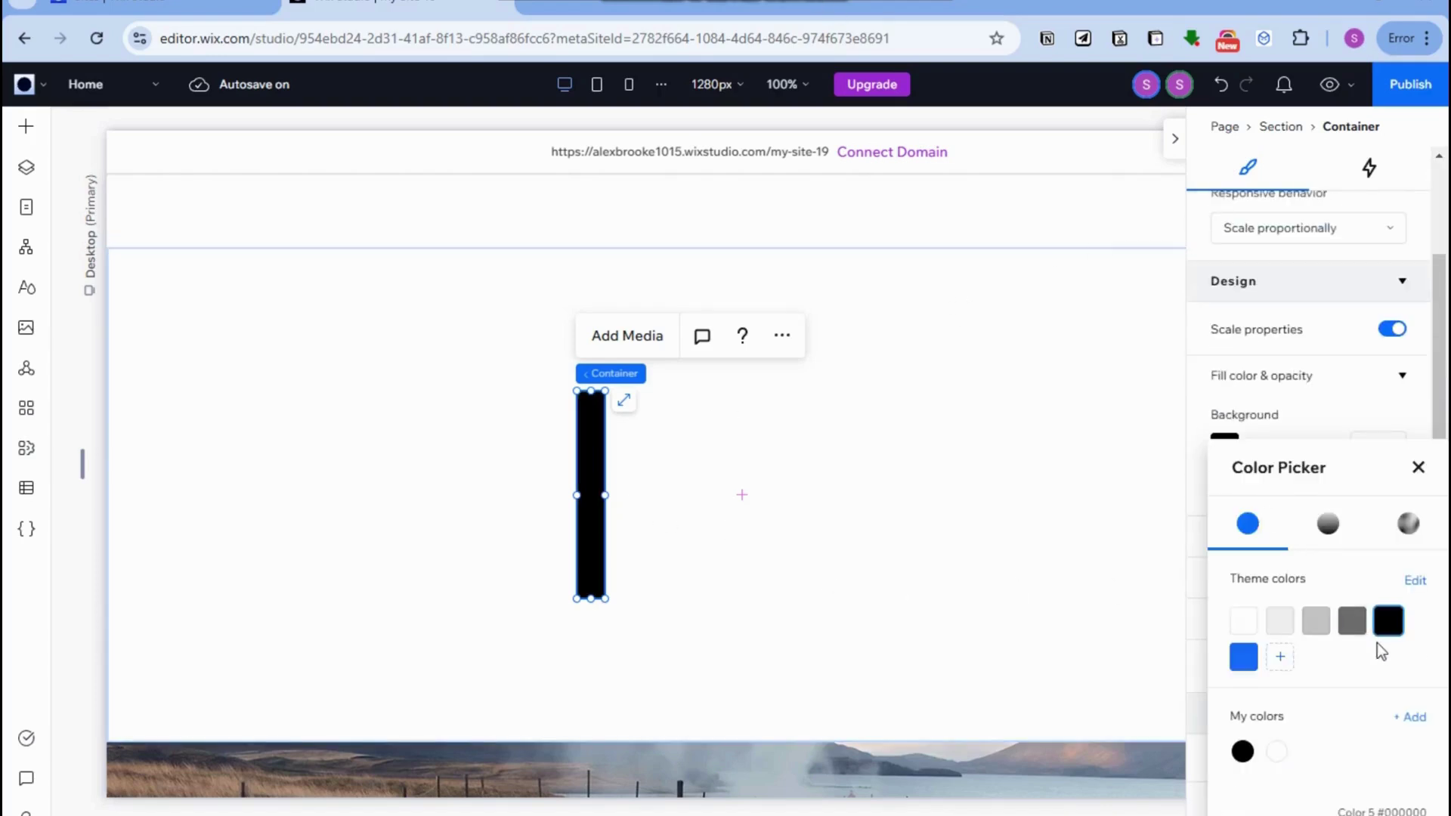
pyautogui.click(1351, 620)
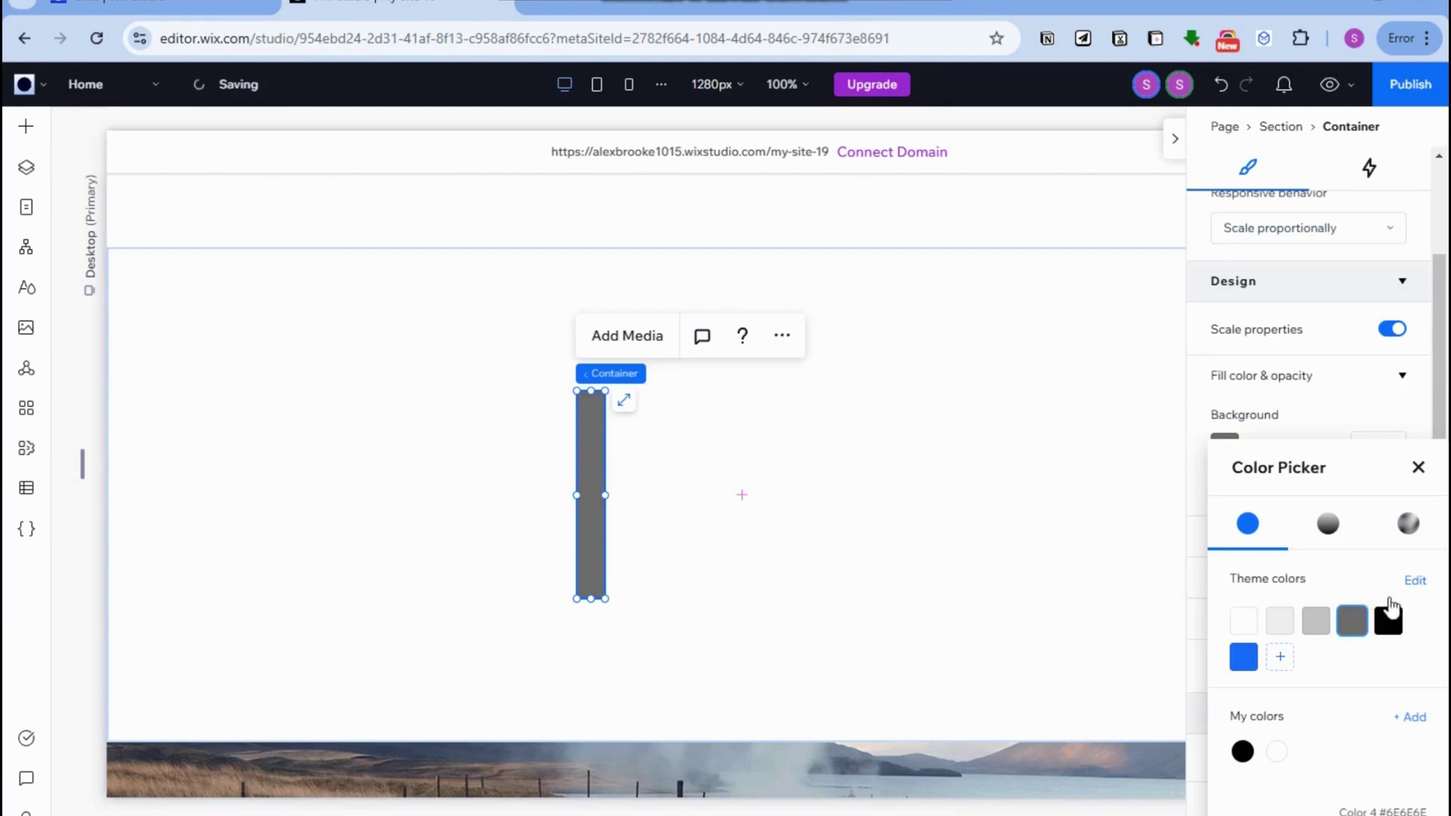
pyautogui.press('Escape')
pyautogui.scroll(-5, 1327, 544)
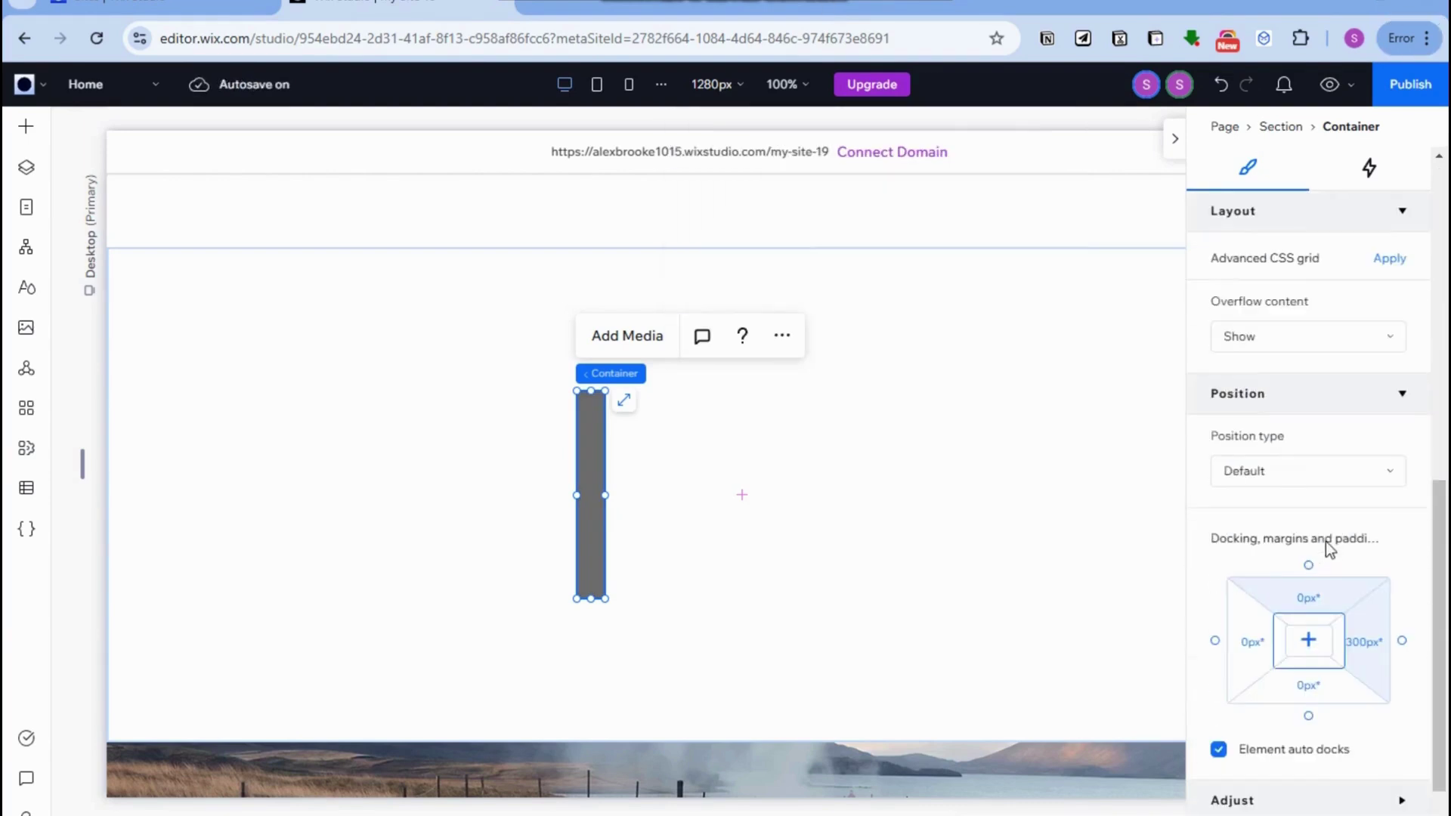
# - Set the container's top margin to 150 vh
pyautogui.click(1313, 597)
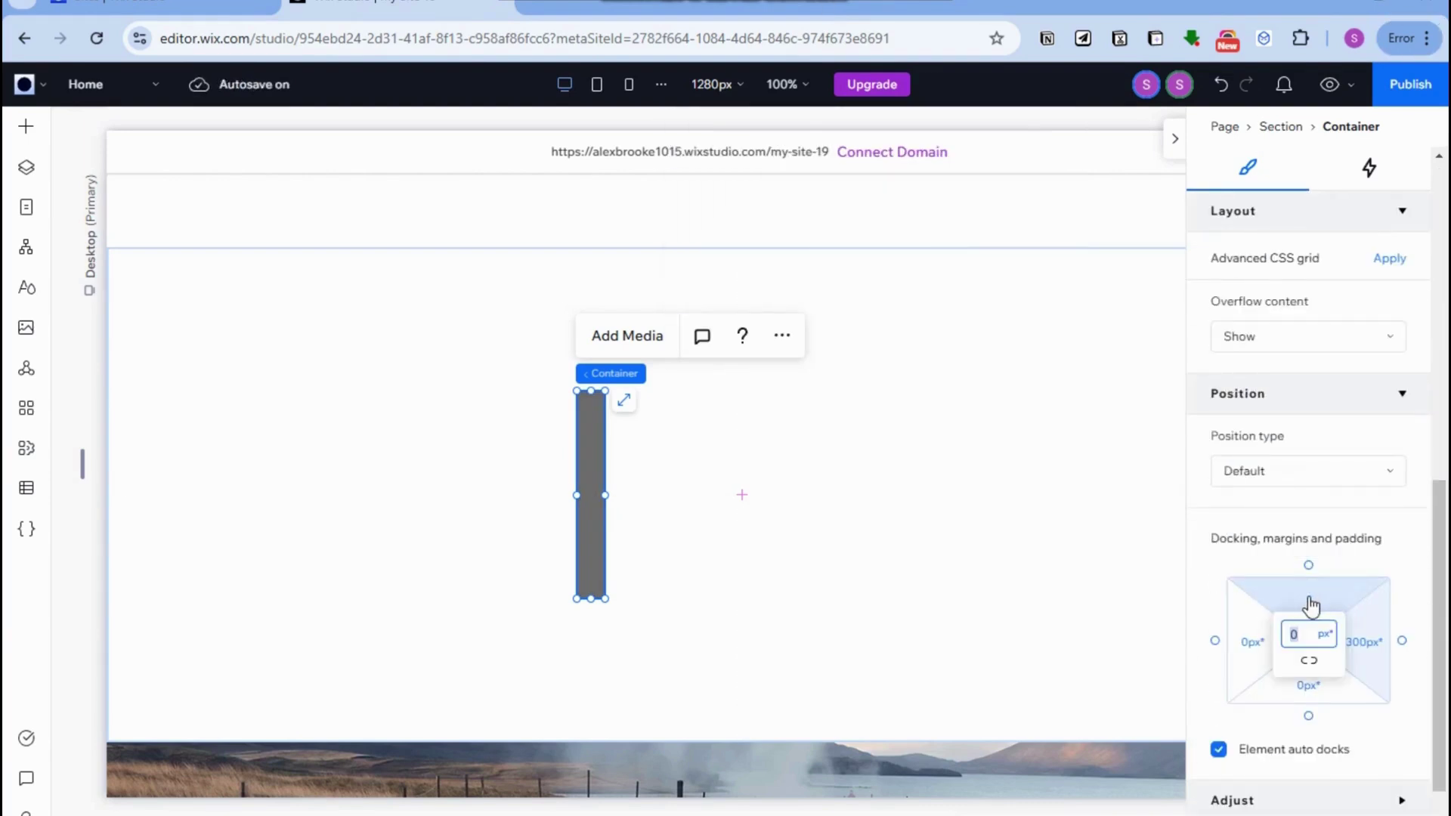
pyautogui.write('150')
pyautogui.click(1324, 634)
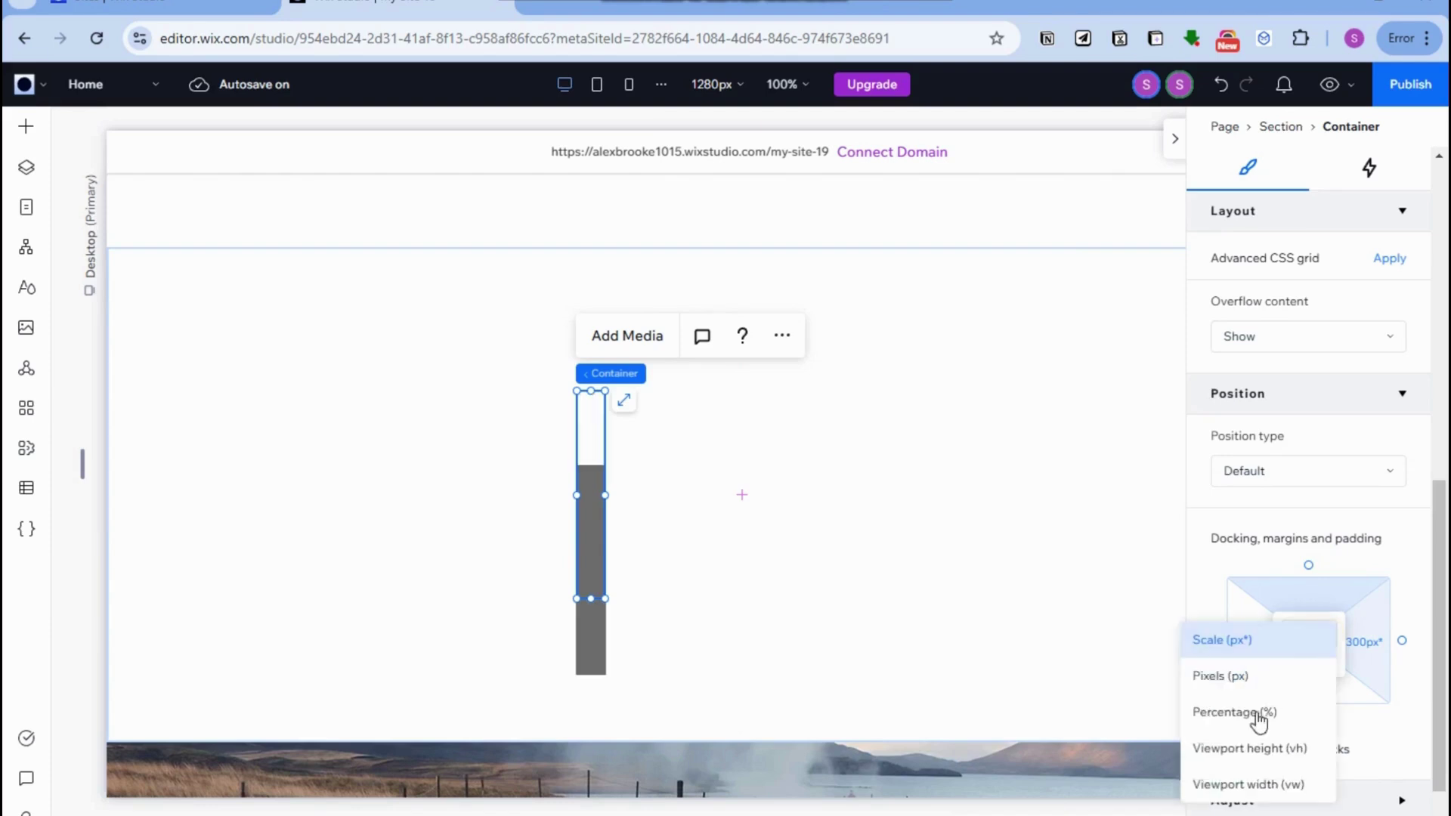
pyautogui.click(1299, 750)
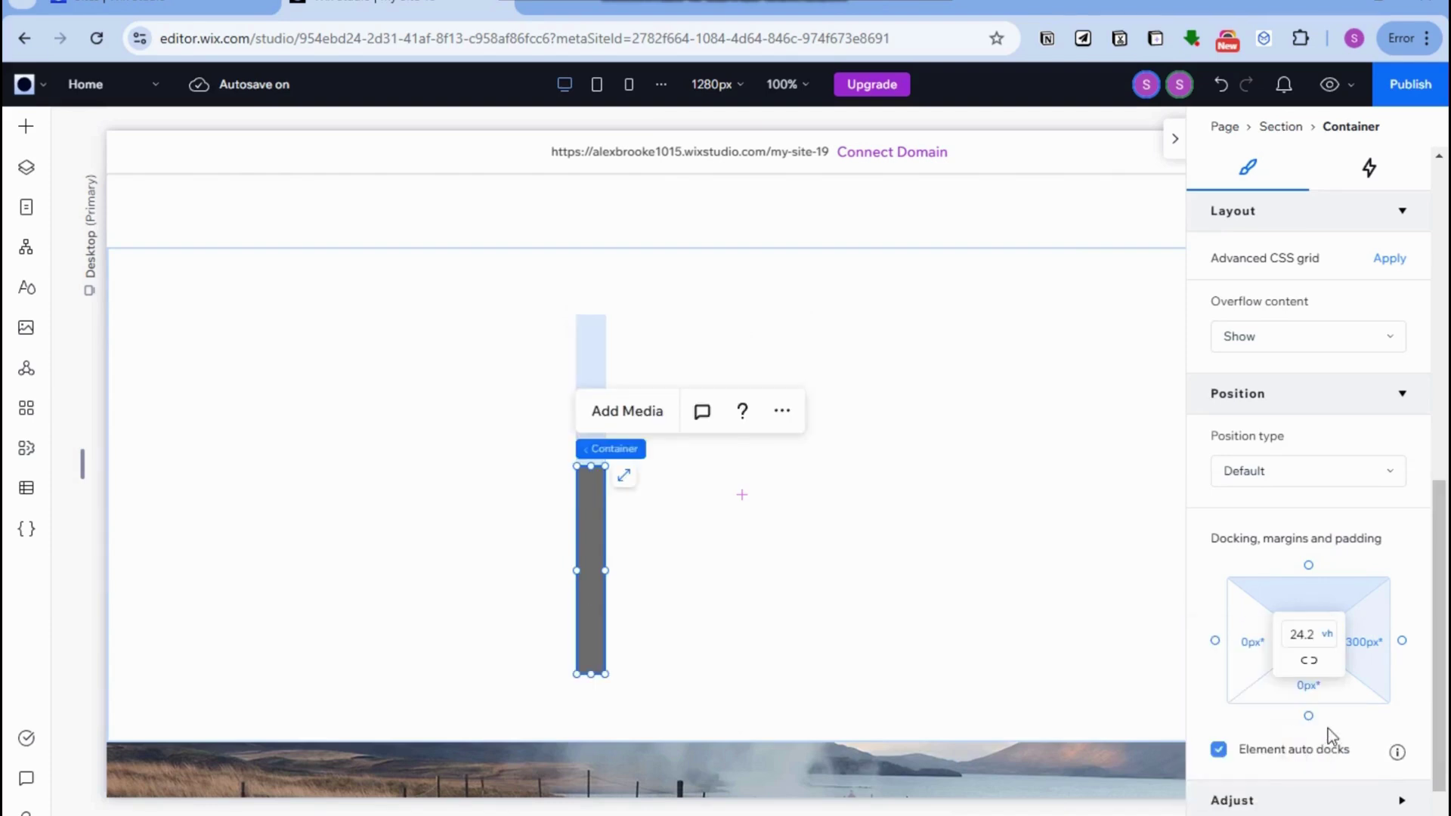
pyautogui.click(1311, 684)
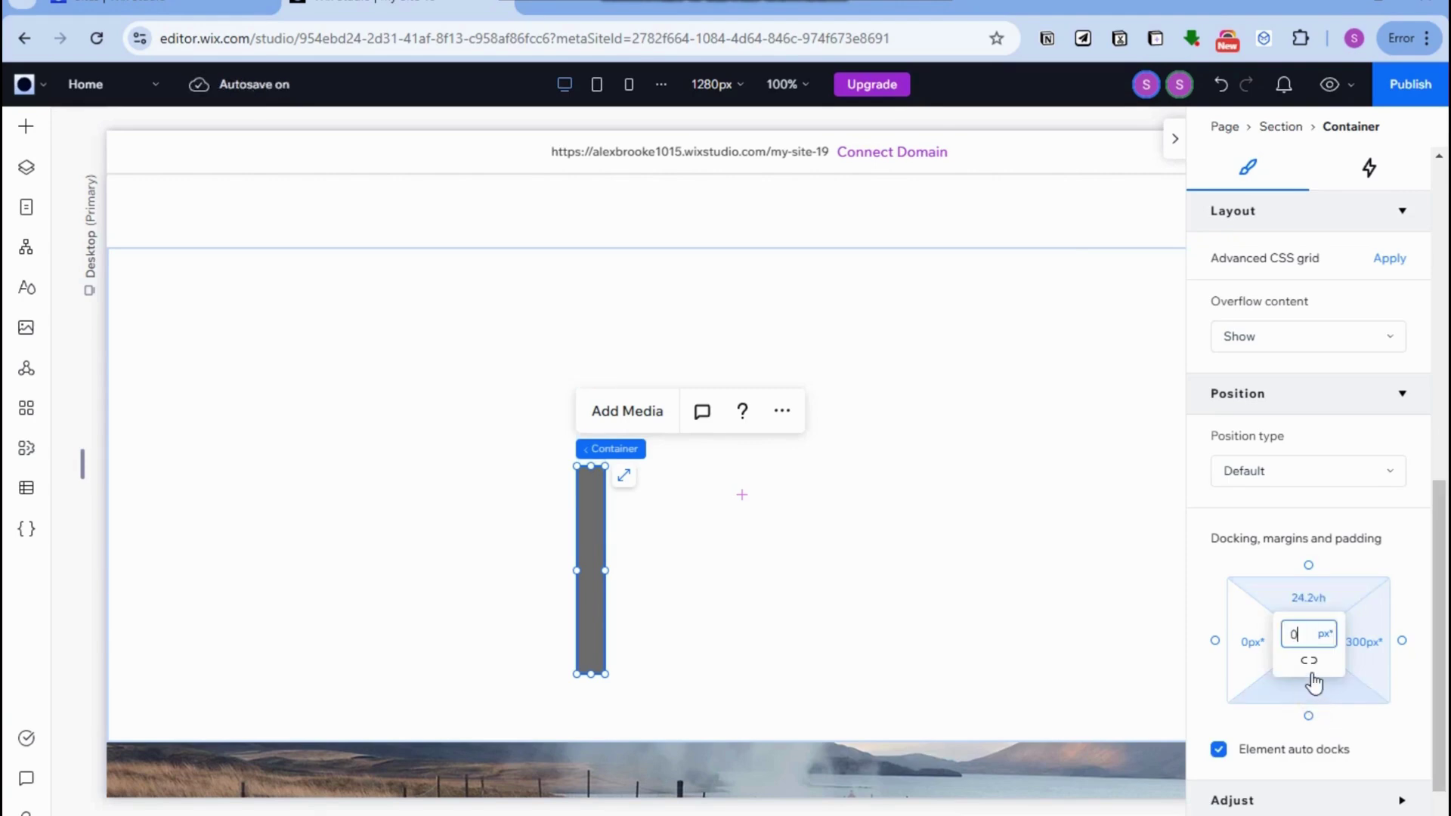
pyautogui.write('150')
pyautogui.click(1306, 601)
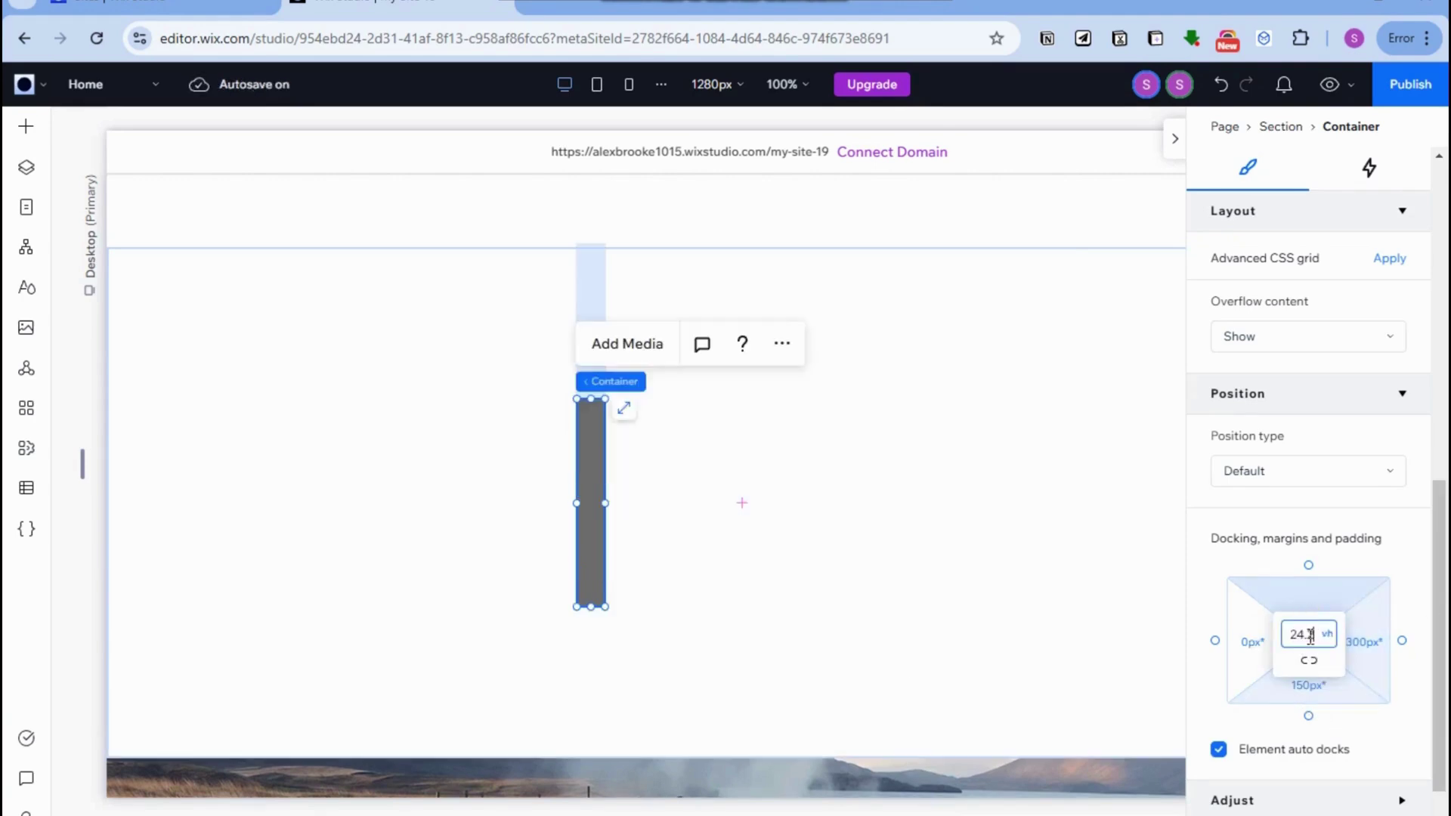
pyautogui.hotkey('ctrl', 'a')
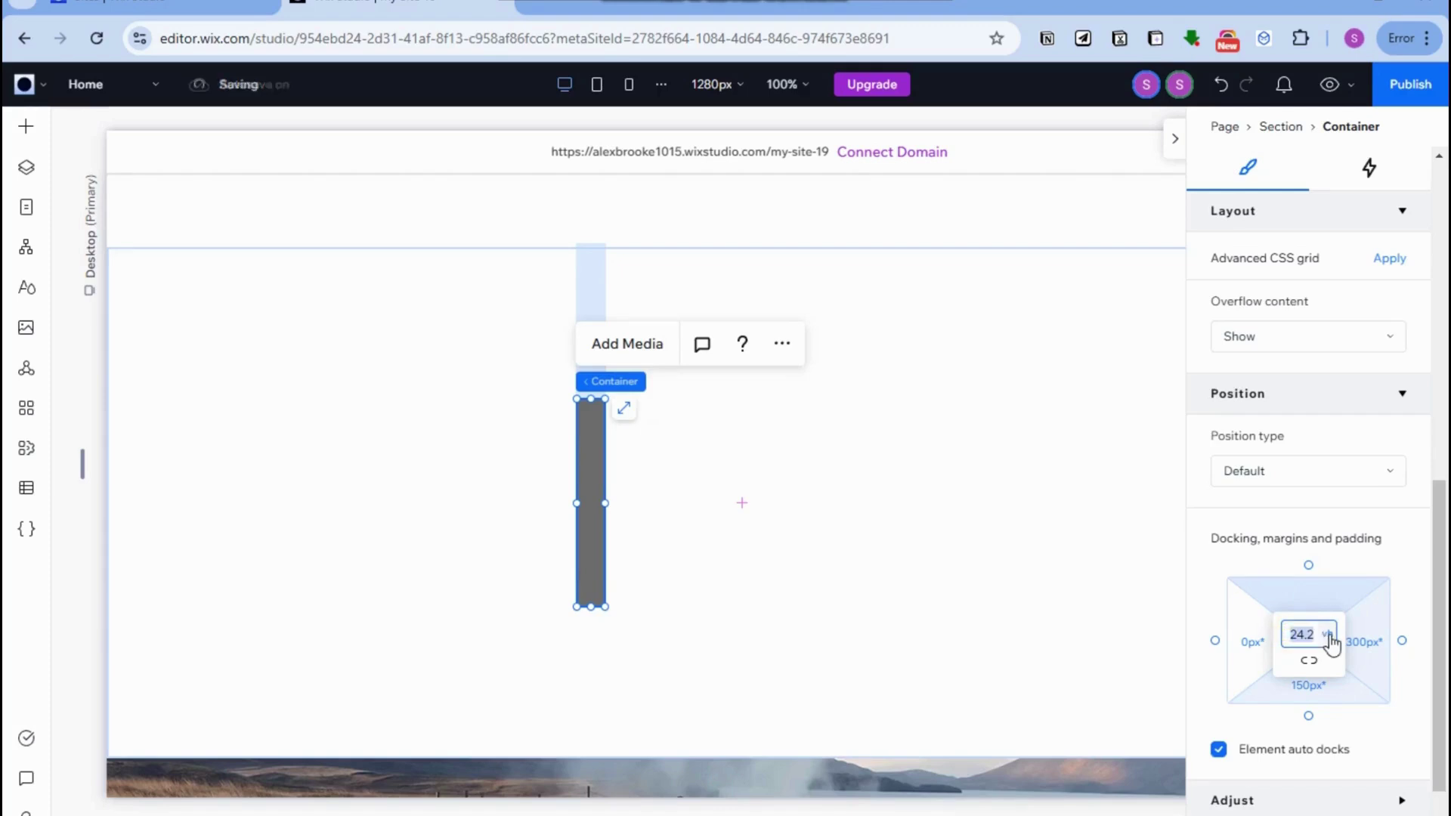
pyautogui.write('150')
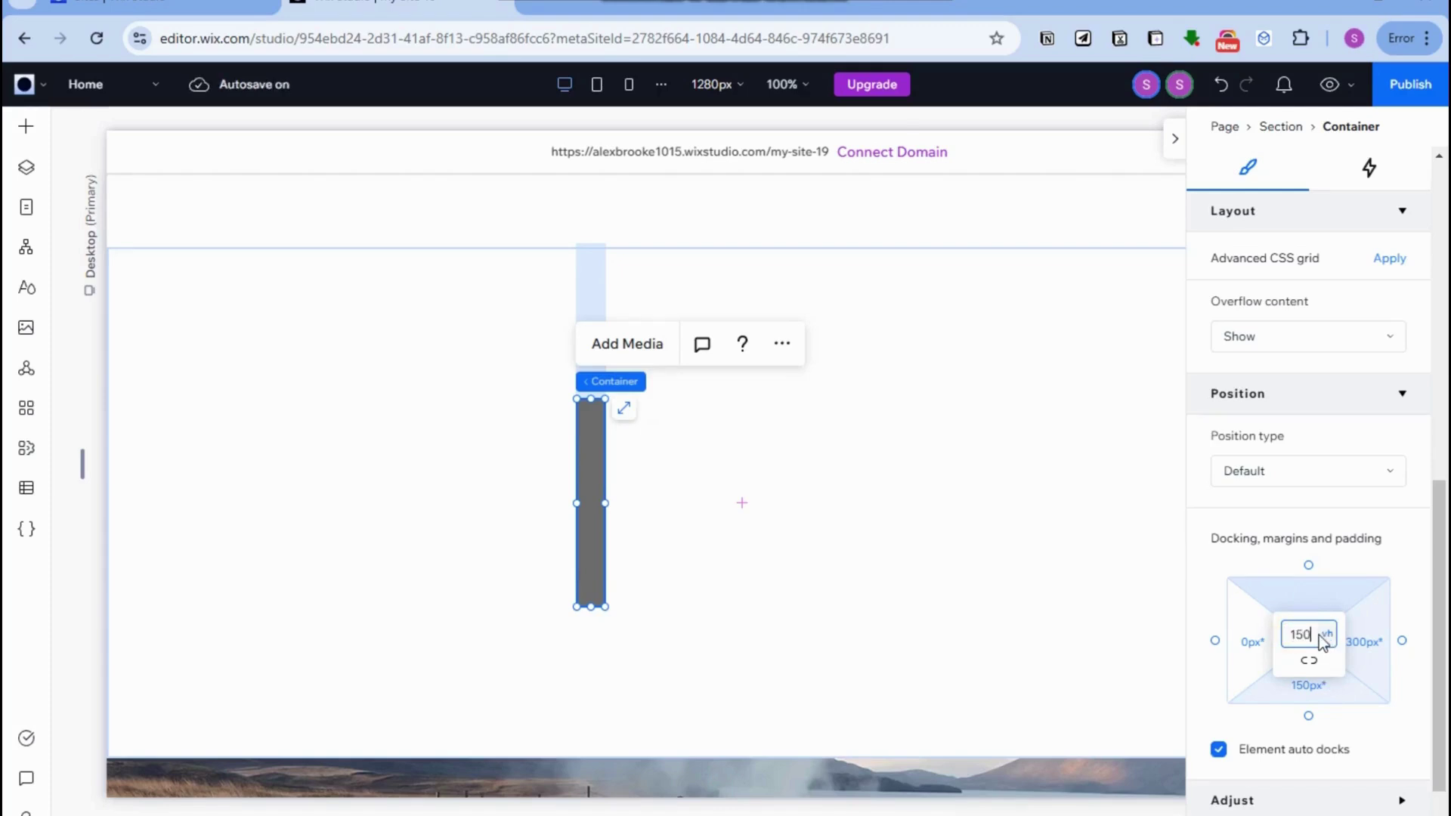
pyautogui.press('Return')
# - Set the container's bottom margin to 150 vh
pyautogui.click(1307, 686)
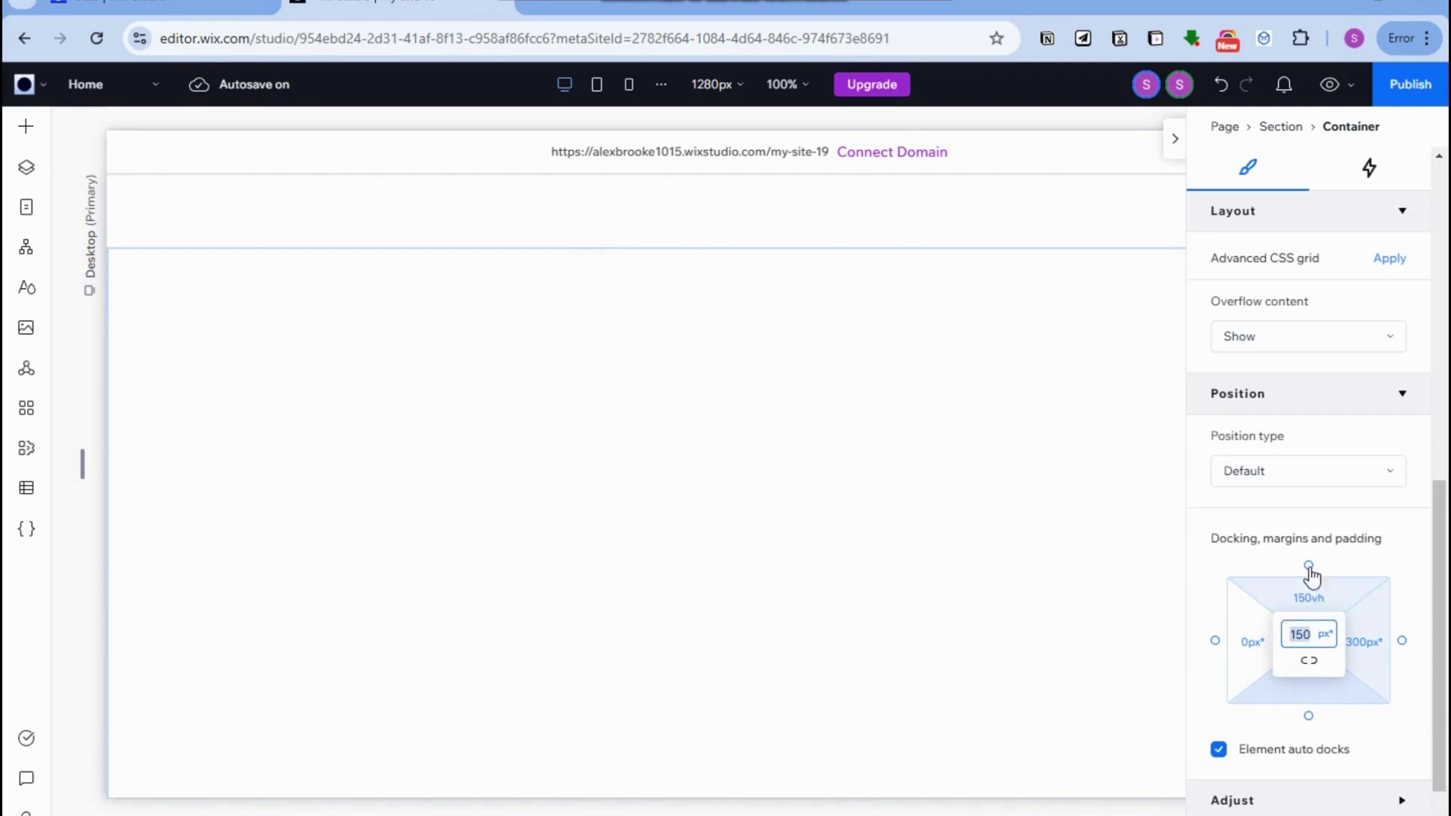
pyautogui.click(1324, 636)
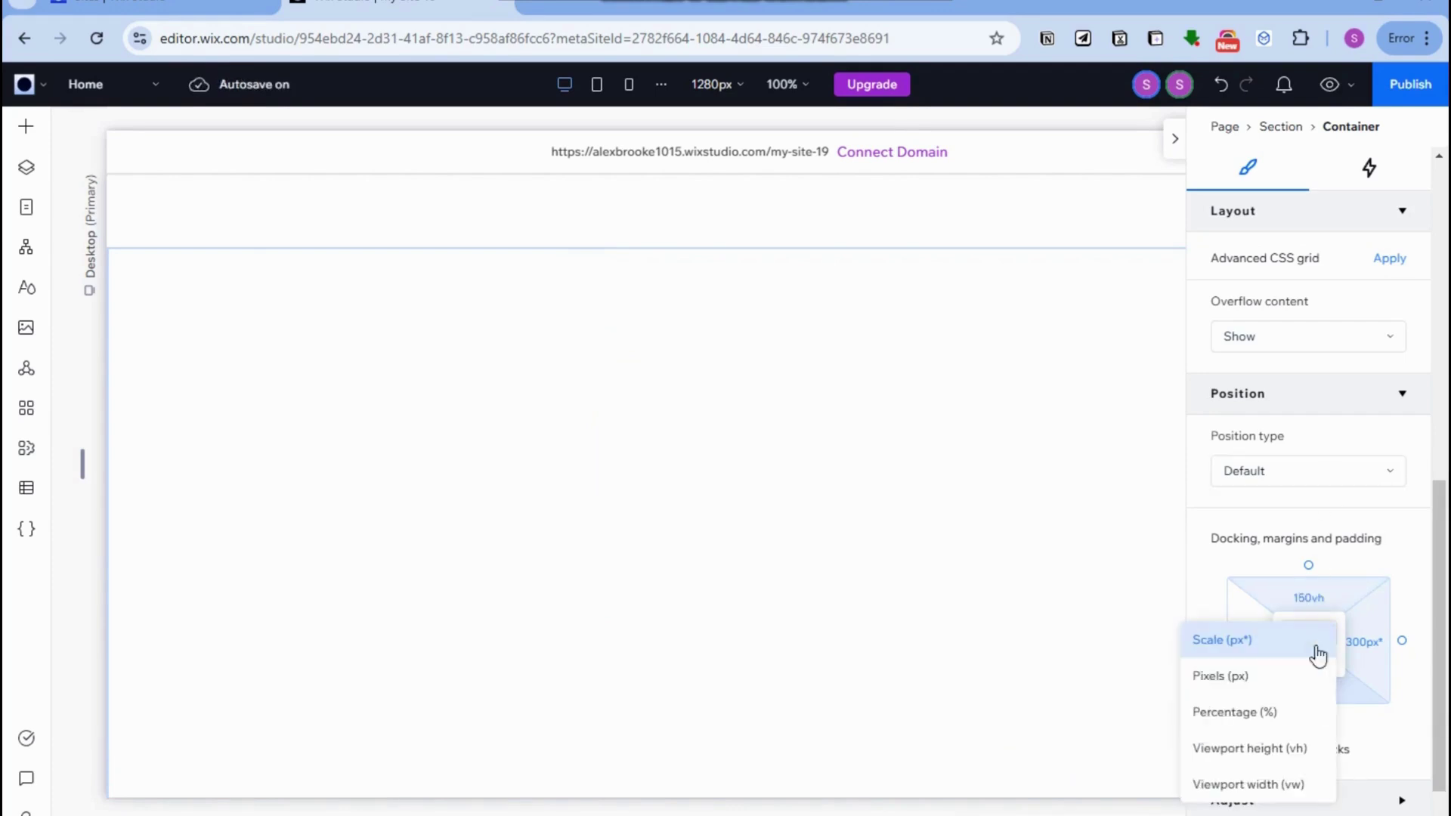
pyautogui.click(1253, 749)
pyautogui.click(1303, 636)
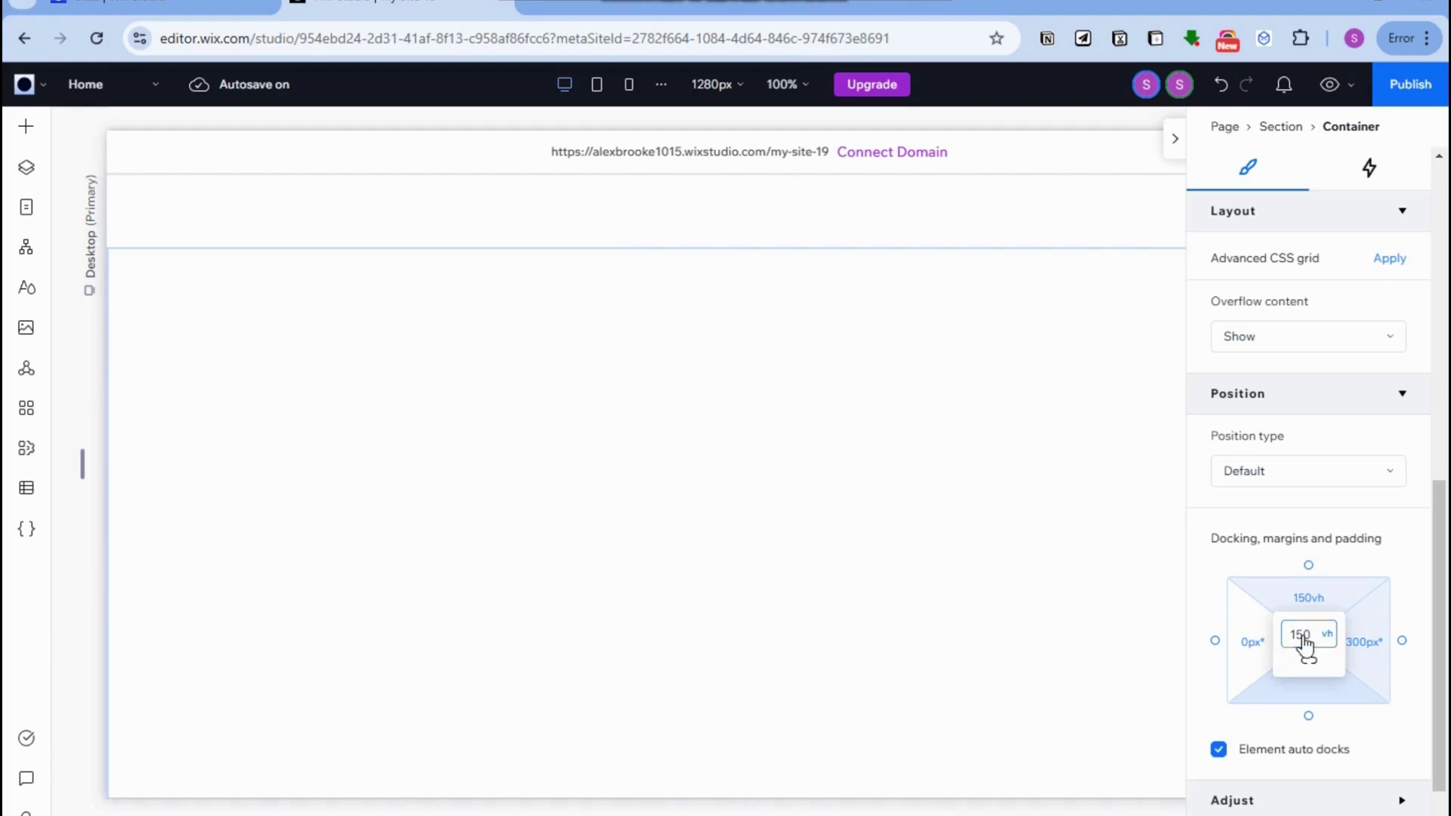
pyautogui.press('Return')
# - Select the section and switch on Advanced settings for its size
pyautogui.click(1169, 672)
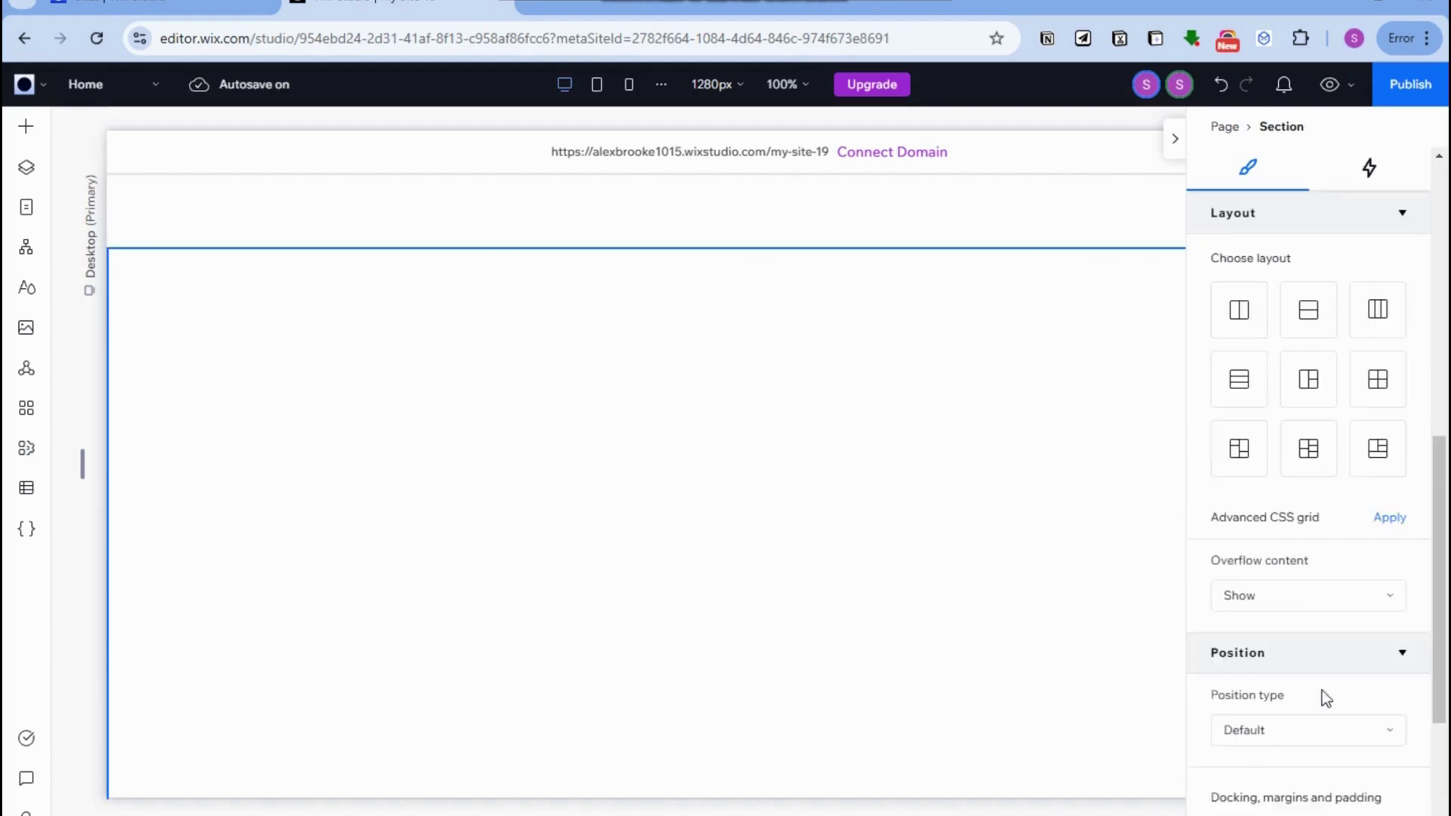
pyautogui.scroll(-2, 1289, 688)
pyautogui.scroll(-2, 1289, 687)
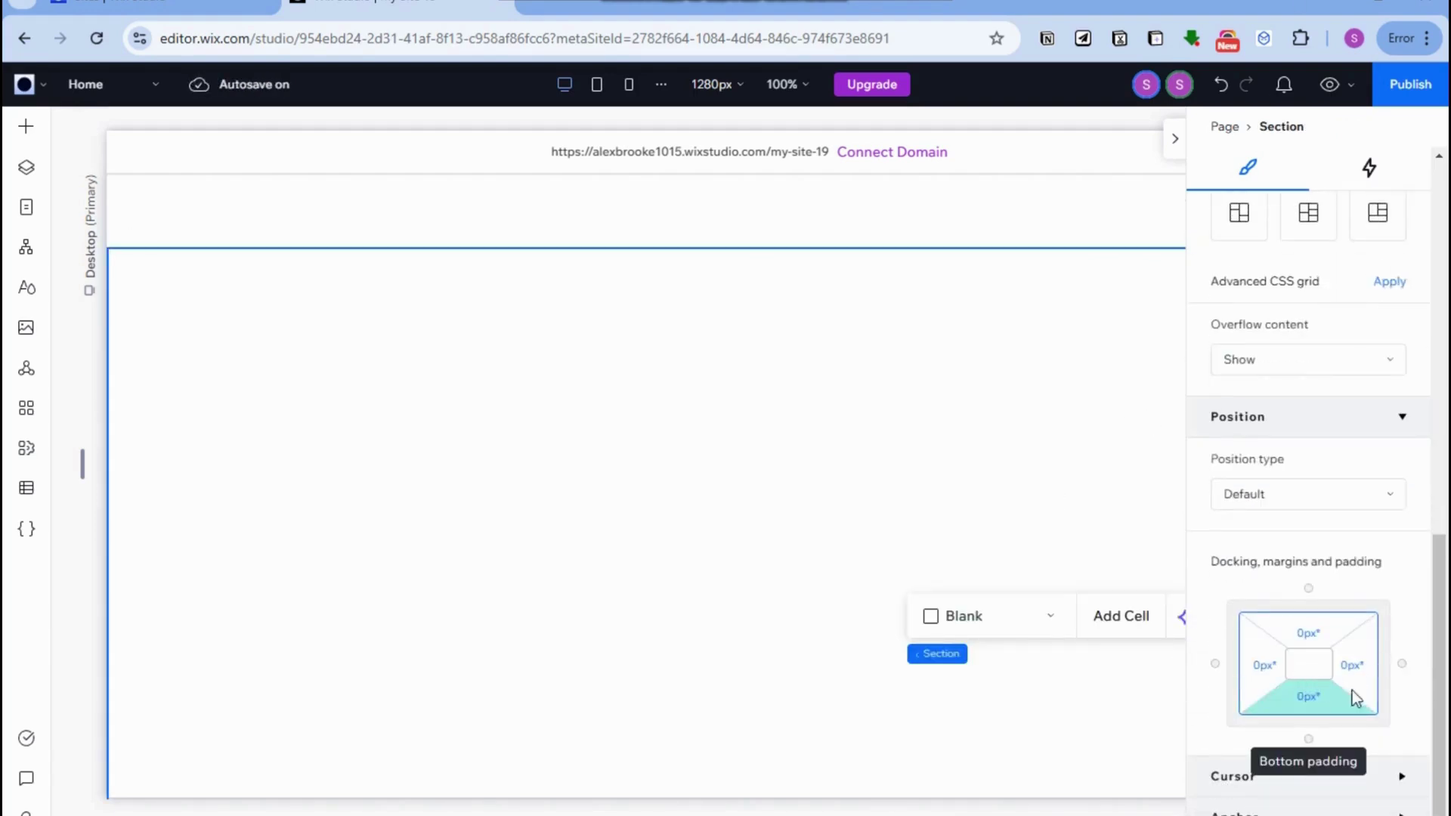
pyautogui.click(1309, 638)
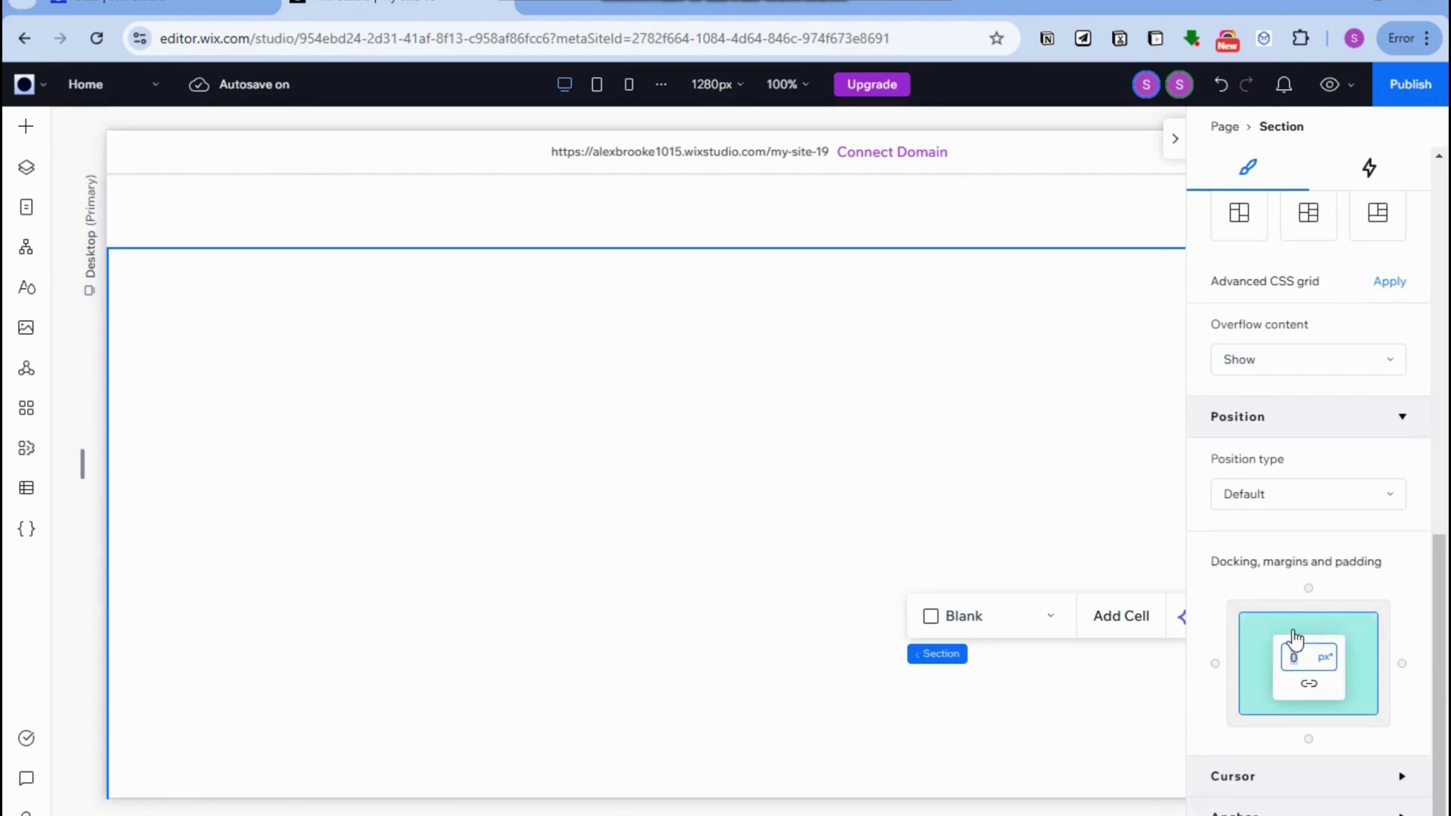
pyautogui.click(587, 555)
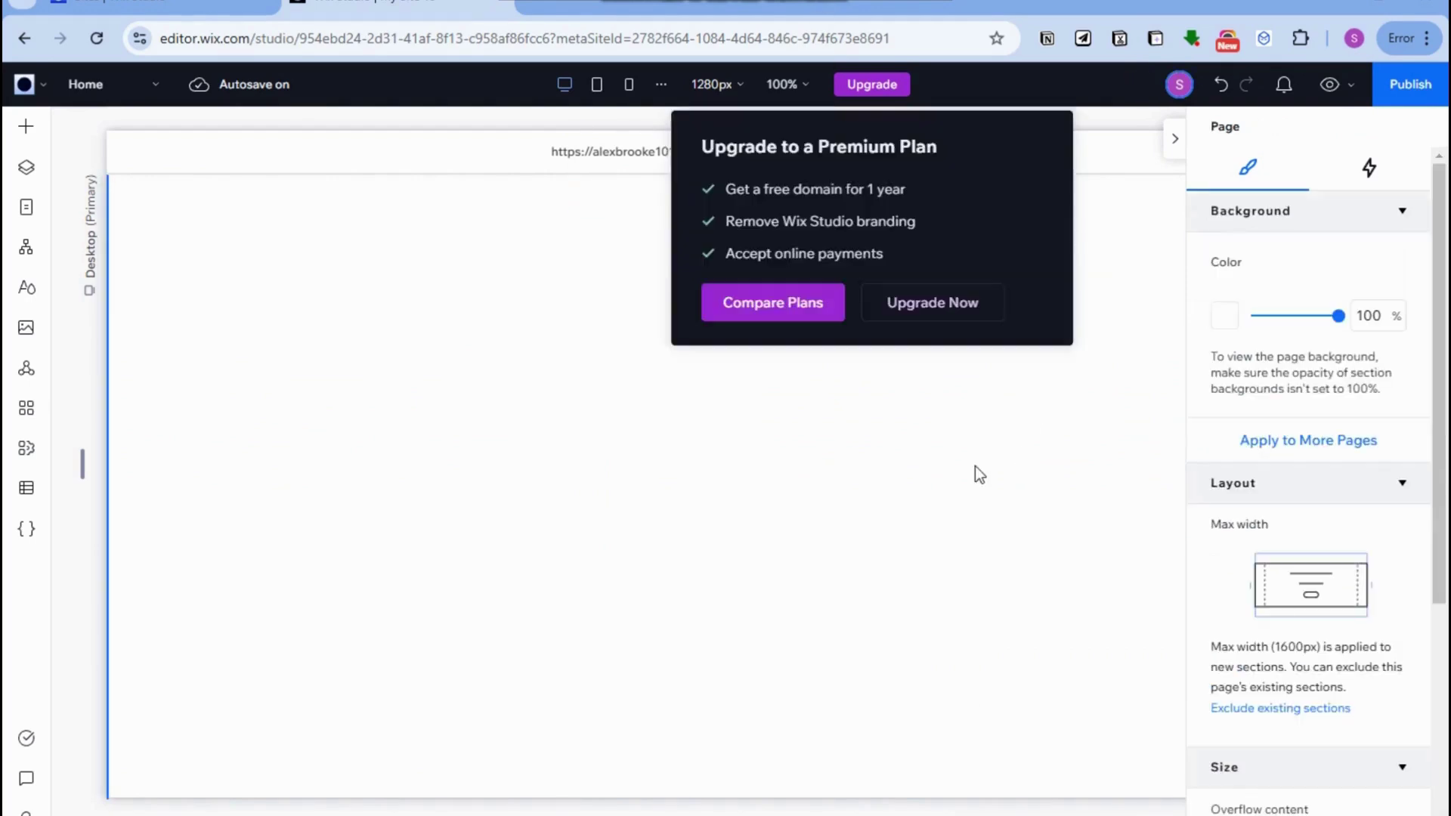
pyautogui.click(638, 453)
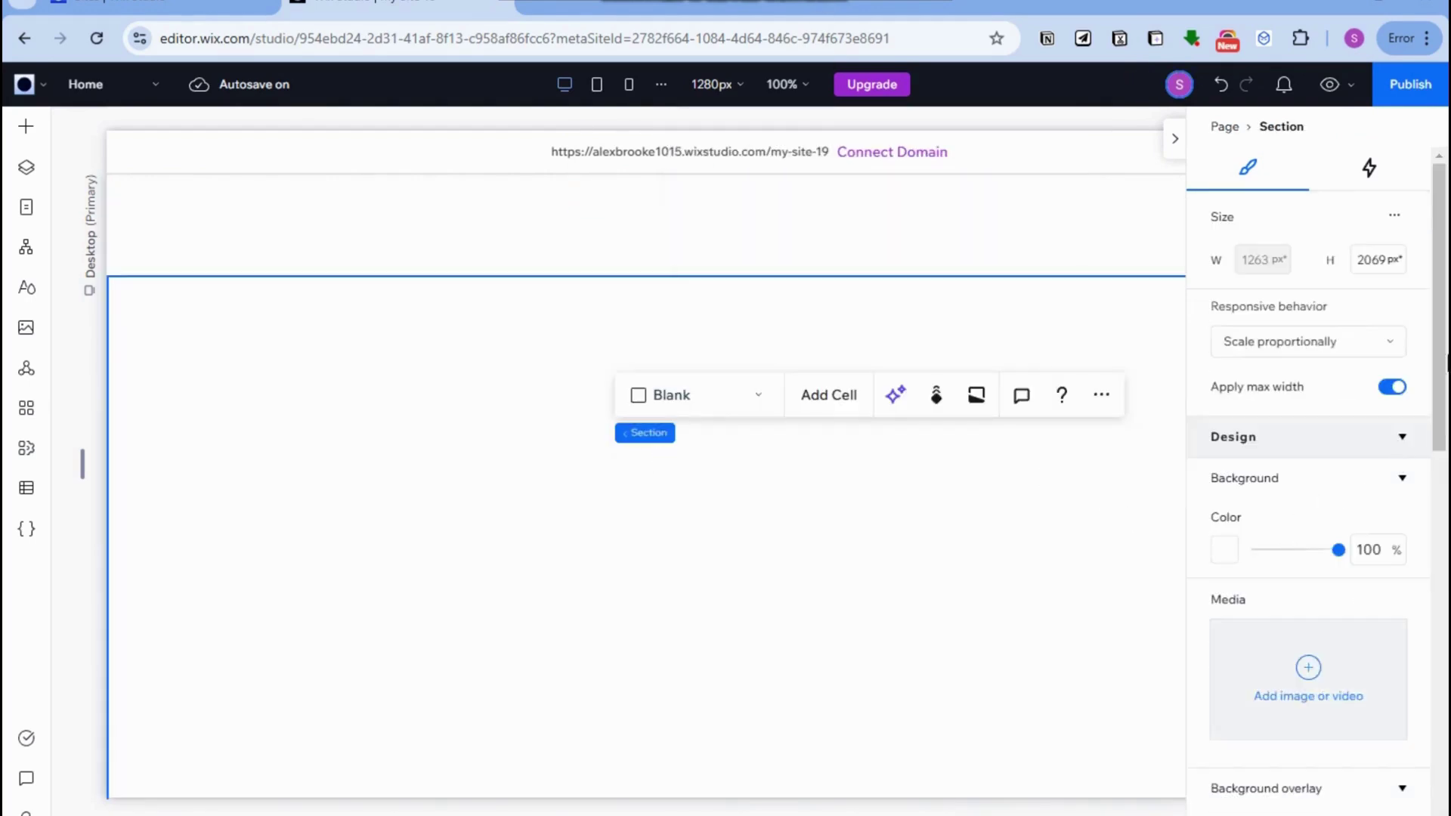
pyautogui.click(1394, 217)
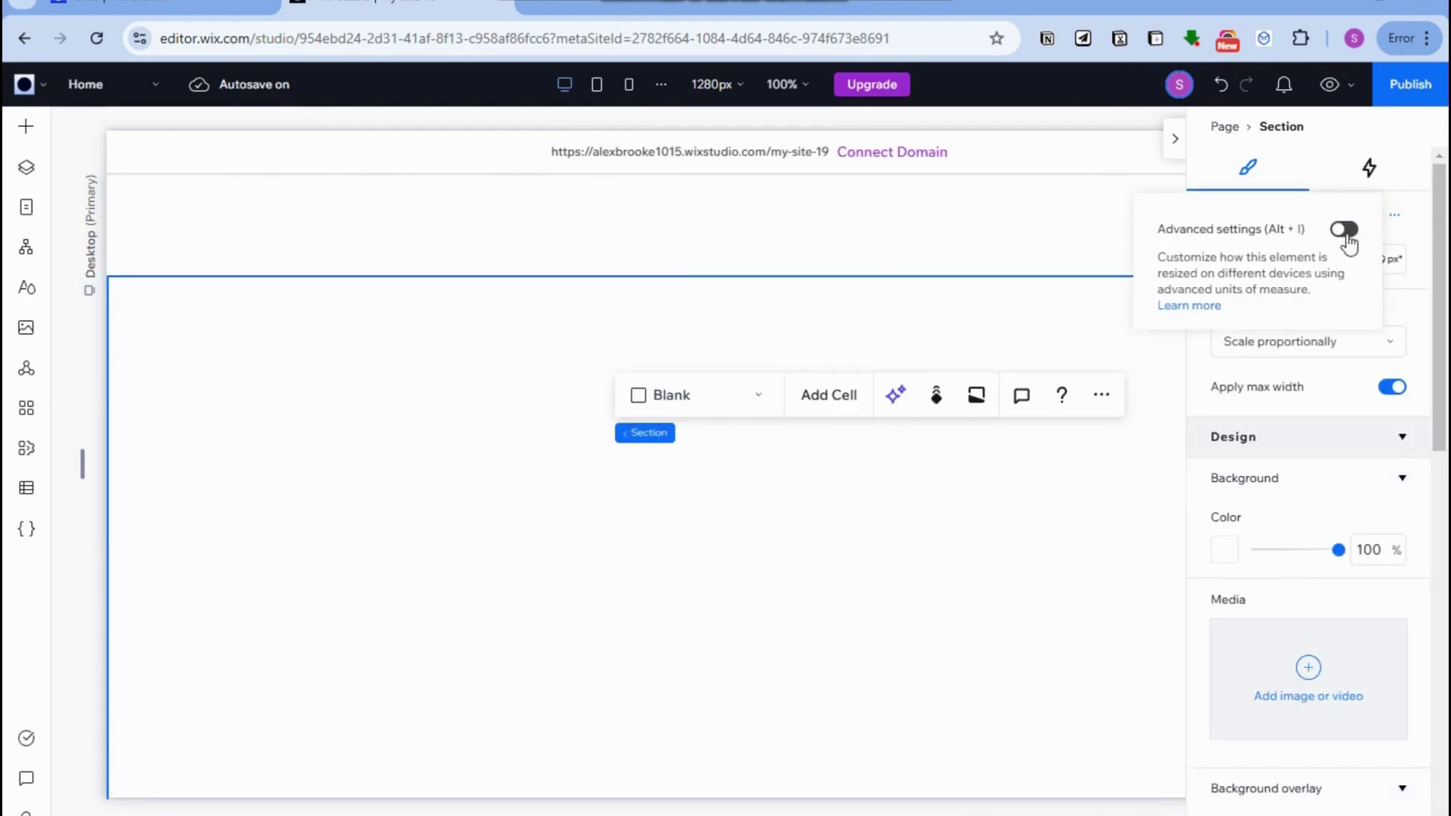
pyautogui.click(1345, 233)
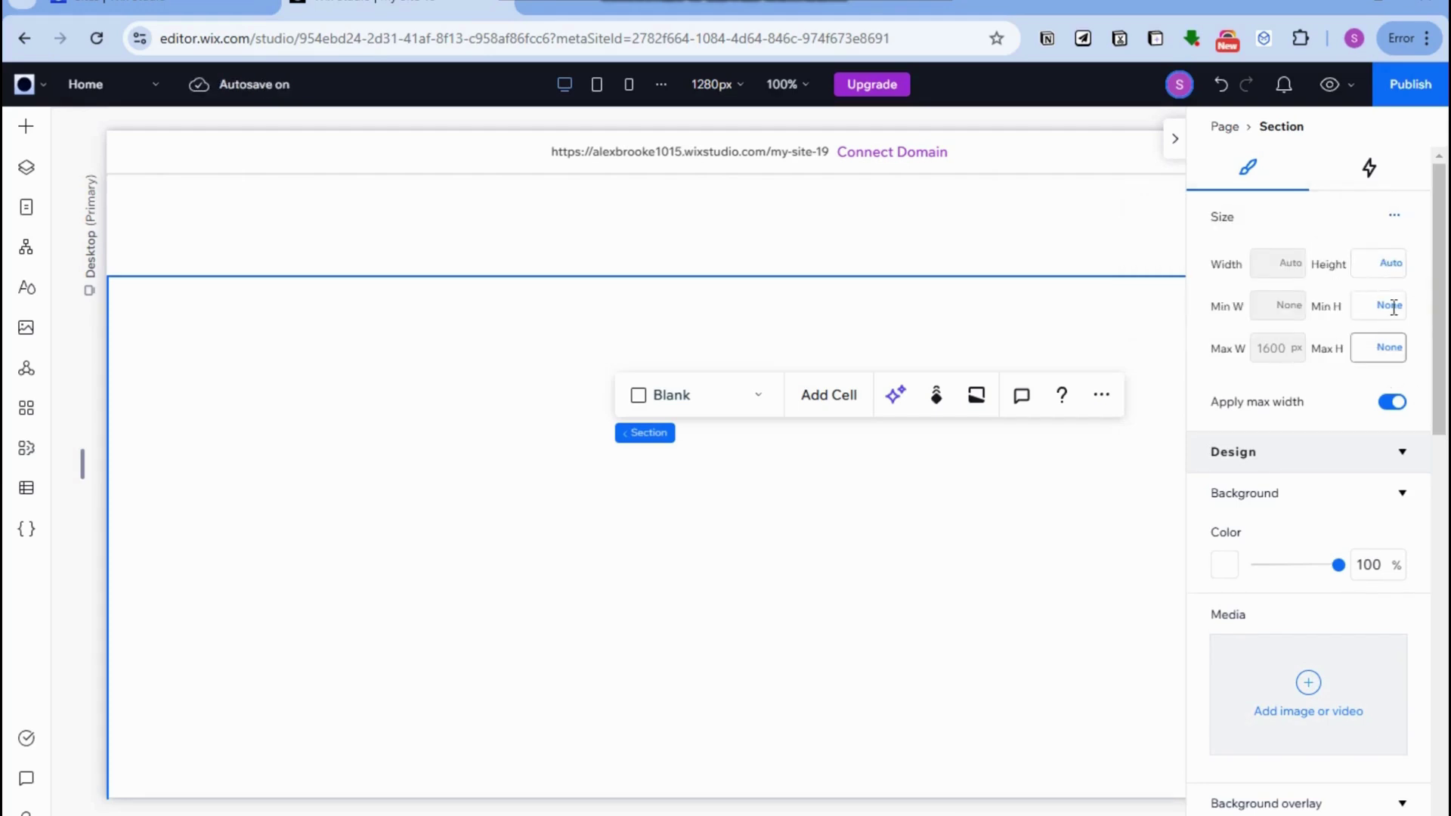
pyautogui.scroll(-2, 756, 498)
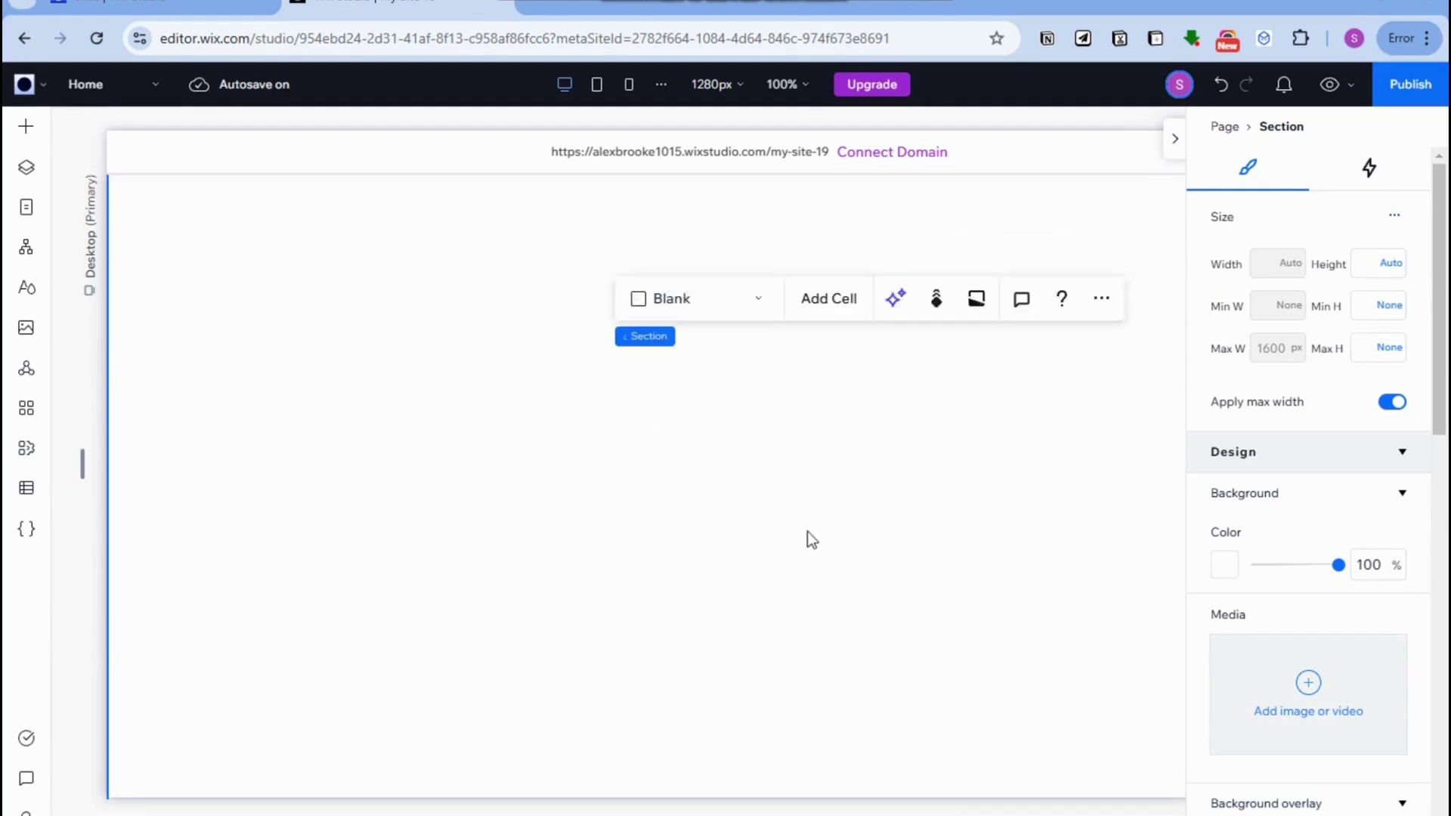
# - Preview and scroll the page, then back in the editor open the clover's Spin on Self animation
pyautogui.click(1328, 84)
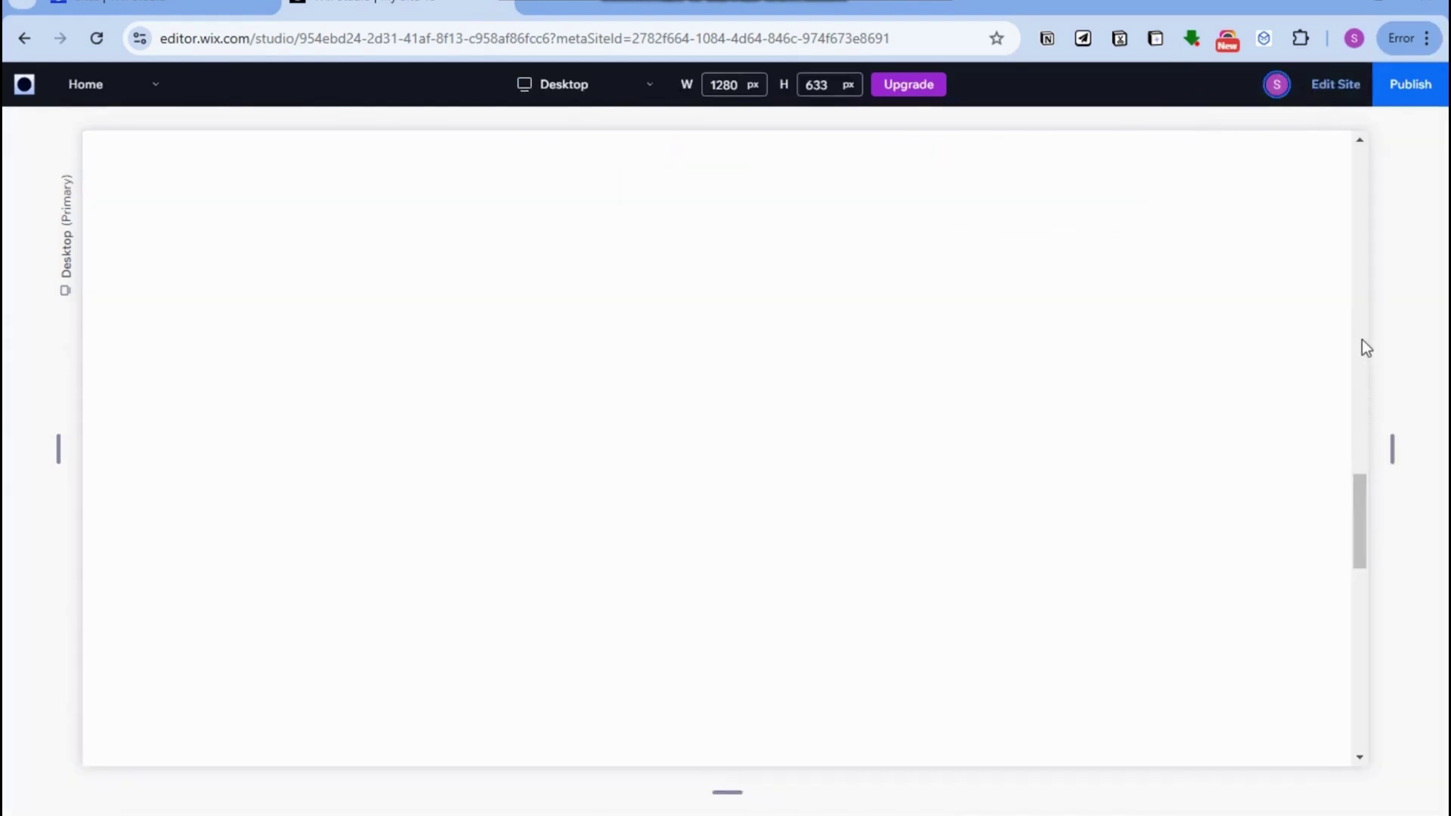
pyautogui.click(1362, 378)
pyautogui.moveTo(1357, 444); pyautogui.dragTo(1358, 324)
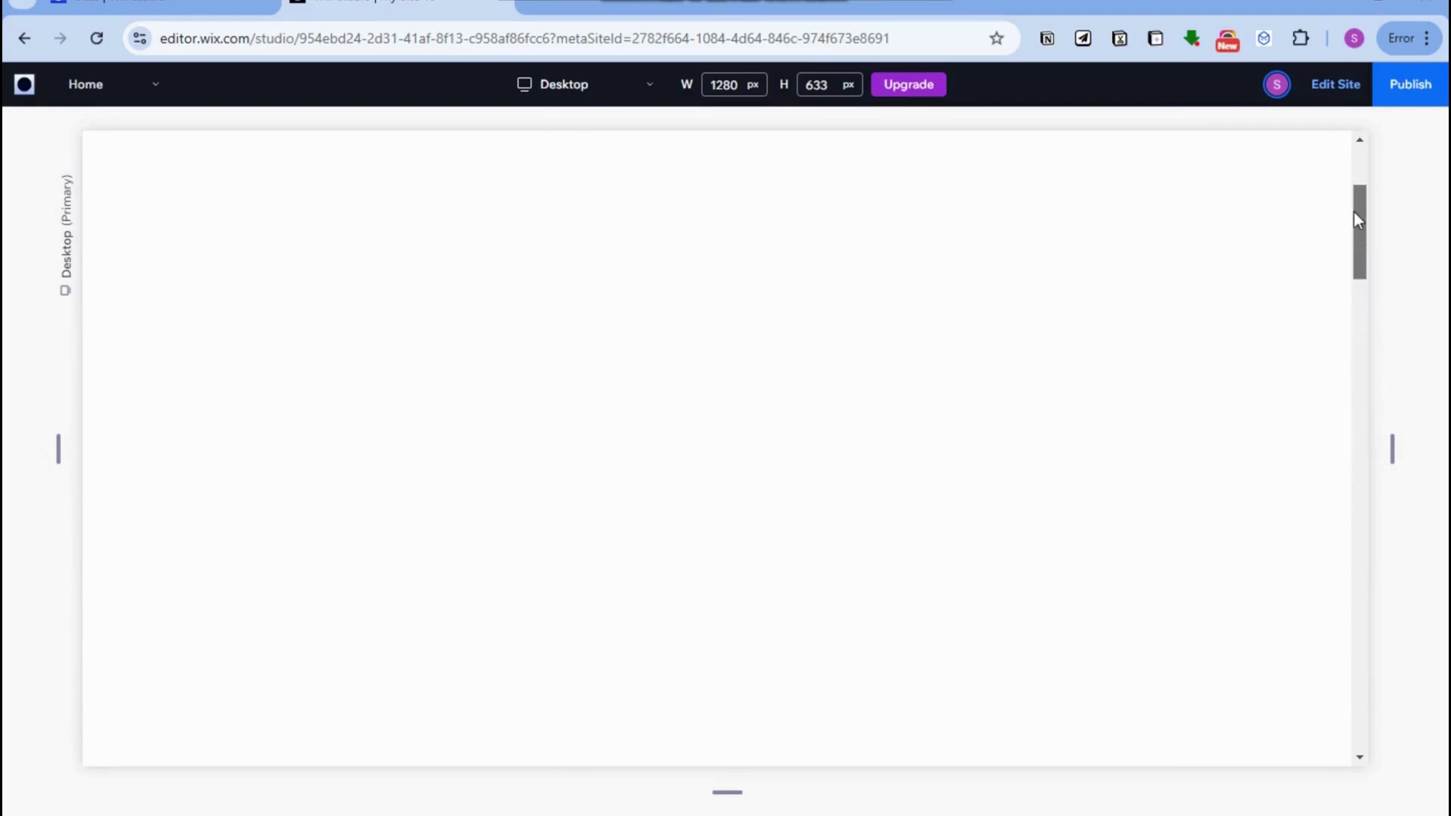
pyautogui.moveTo(1358, 268); pyautogui.dragTo(1358, 680)
pyautogui.moveTo(1353, 617); pyautogui.dragTo(1331, 136)
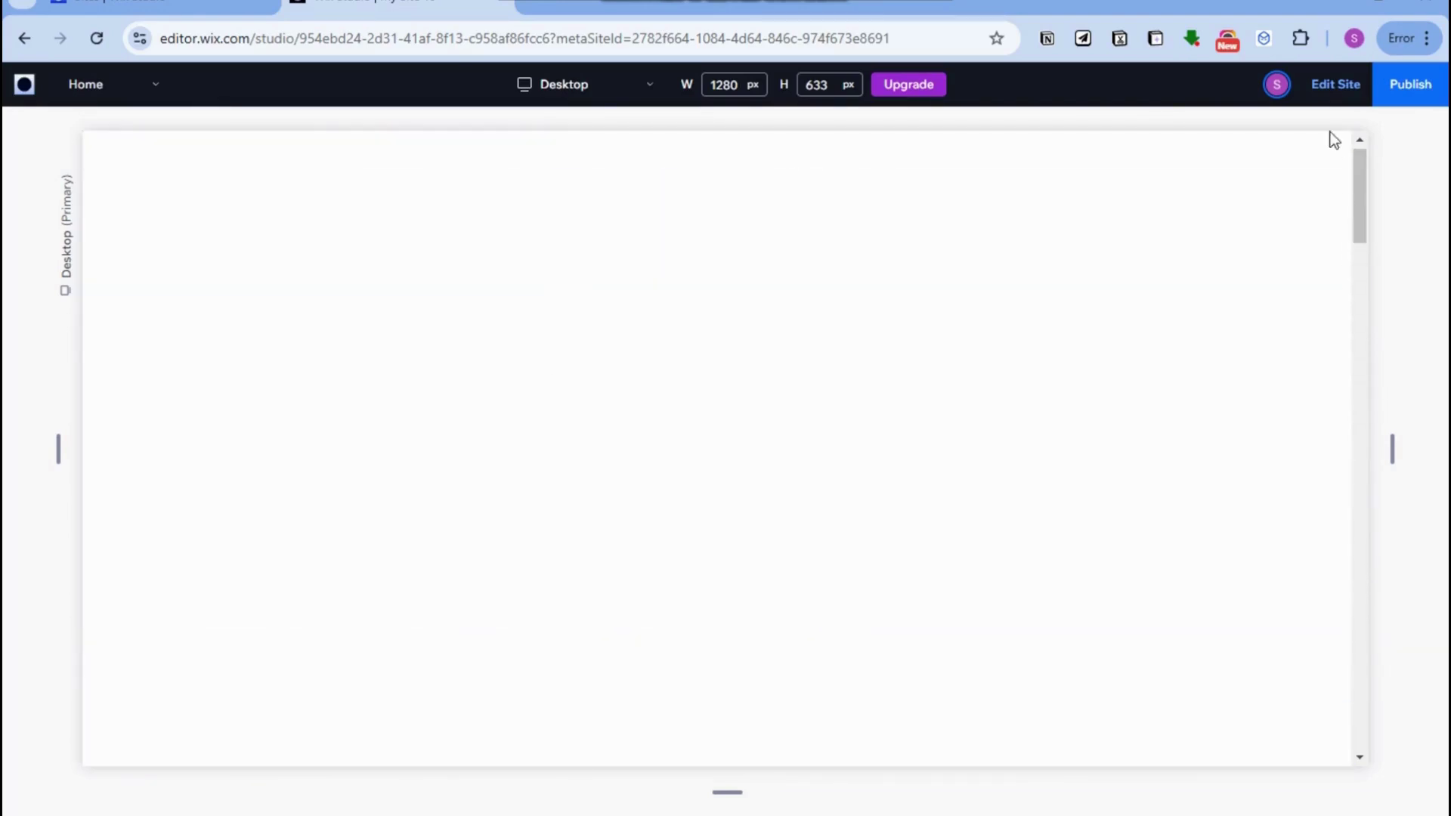
pyautogui.click(1335, 84)
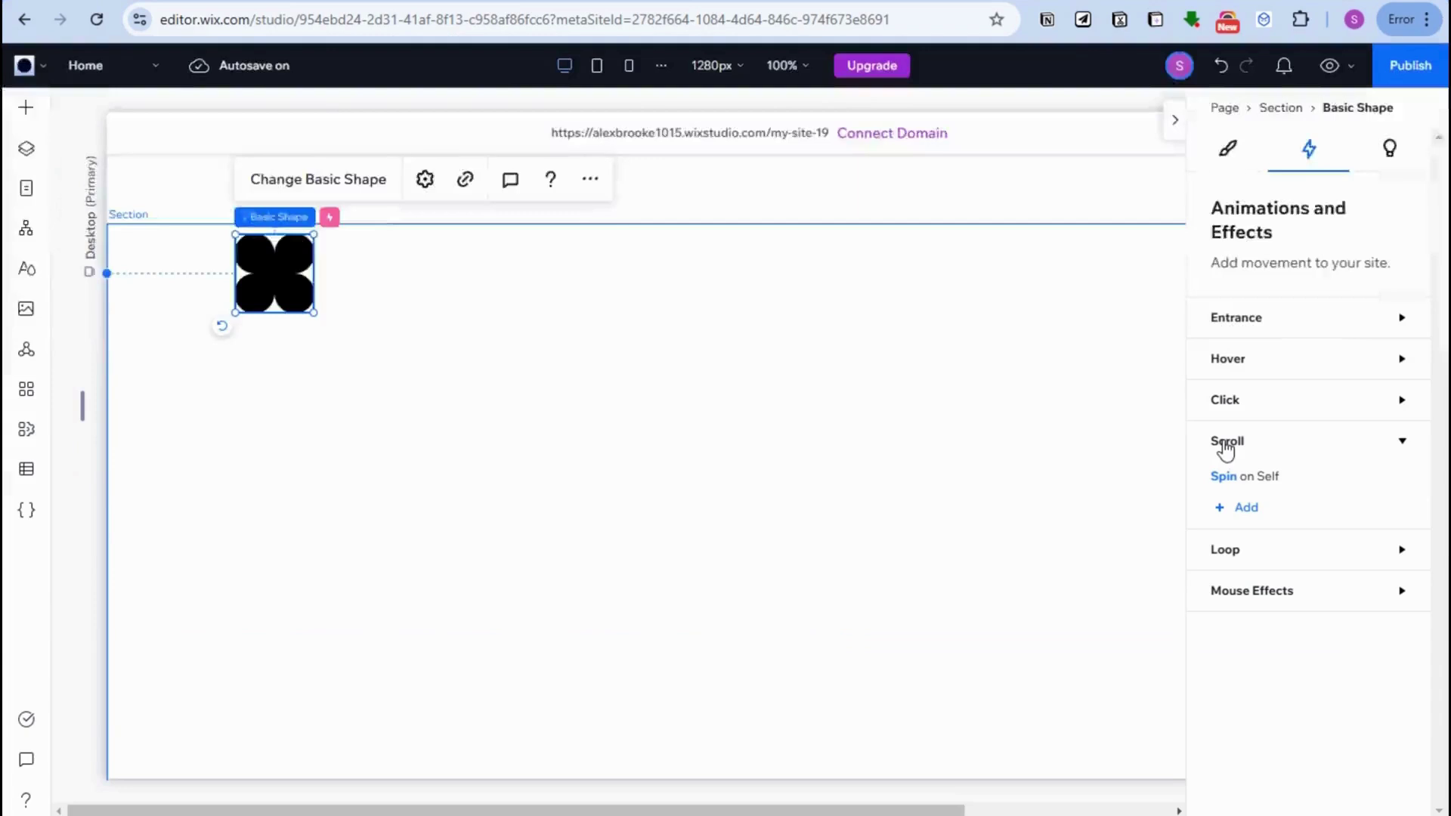
pyautogui.click(1224, 487)
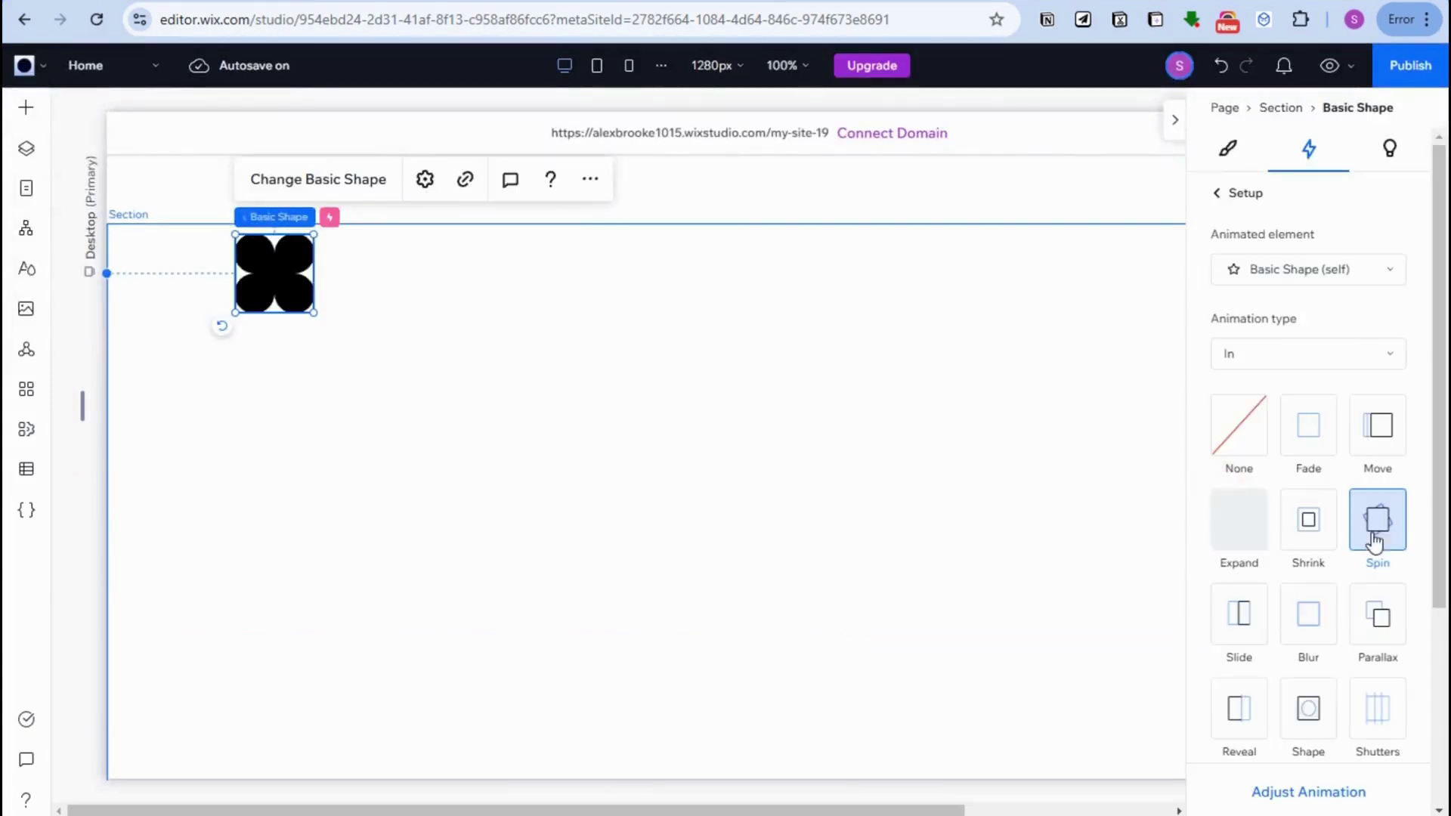
# - Set the clover's spin to 4 turns at 100% scale, with the animation area ending at 100%
pyautogui.click(1307, 791)
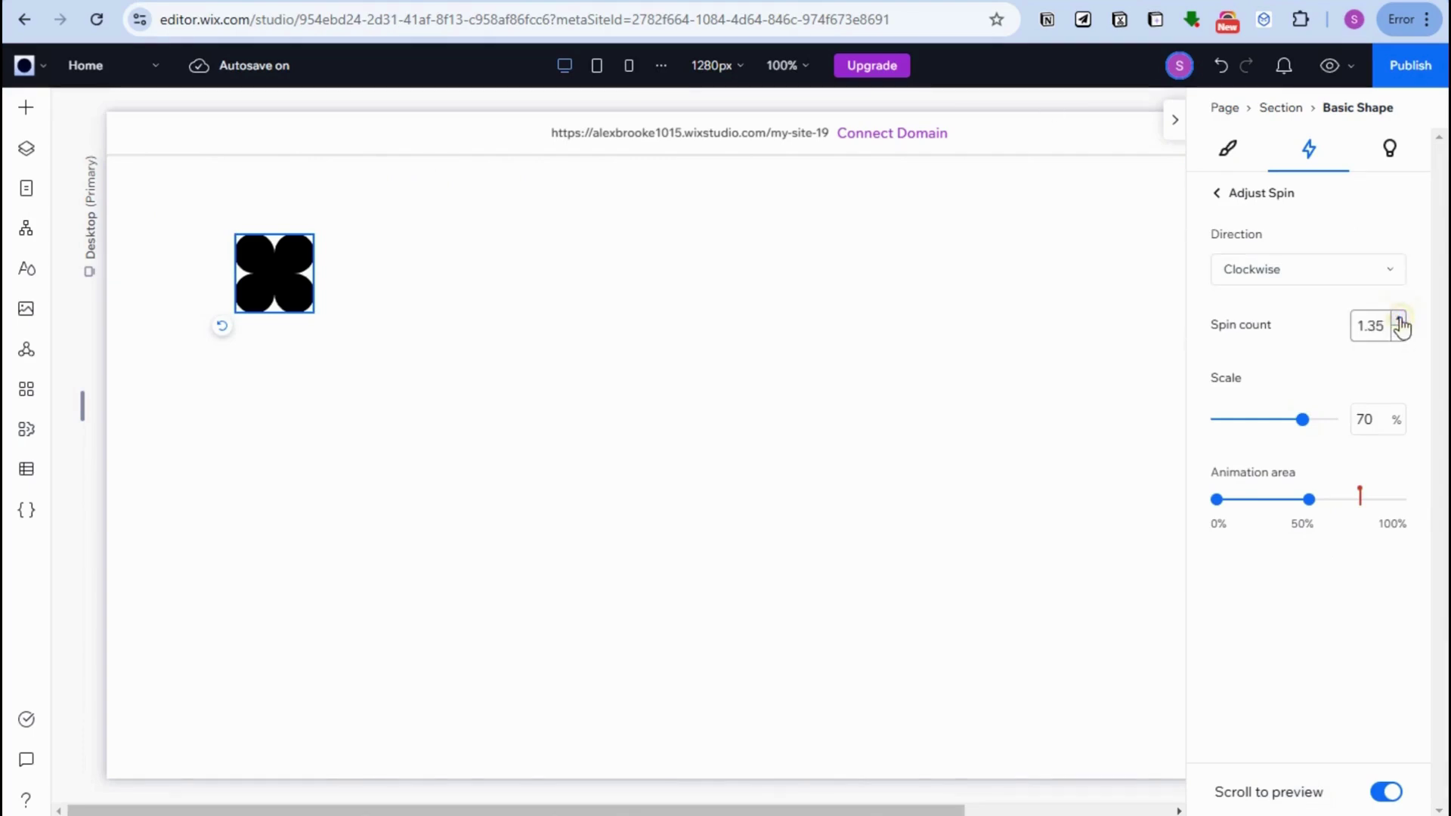
pyautogui.click(1380, 325)
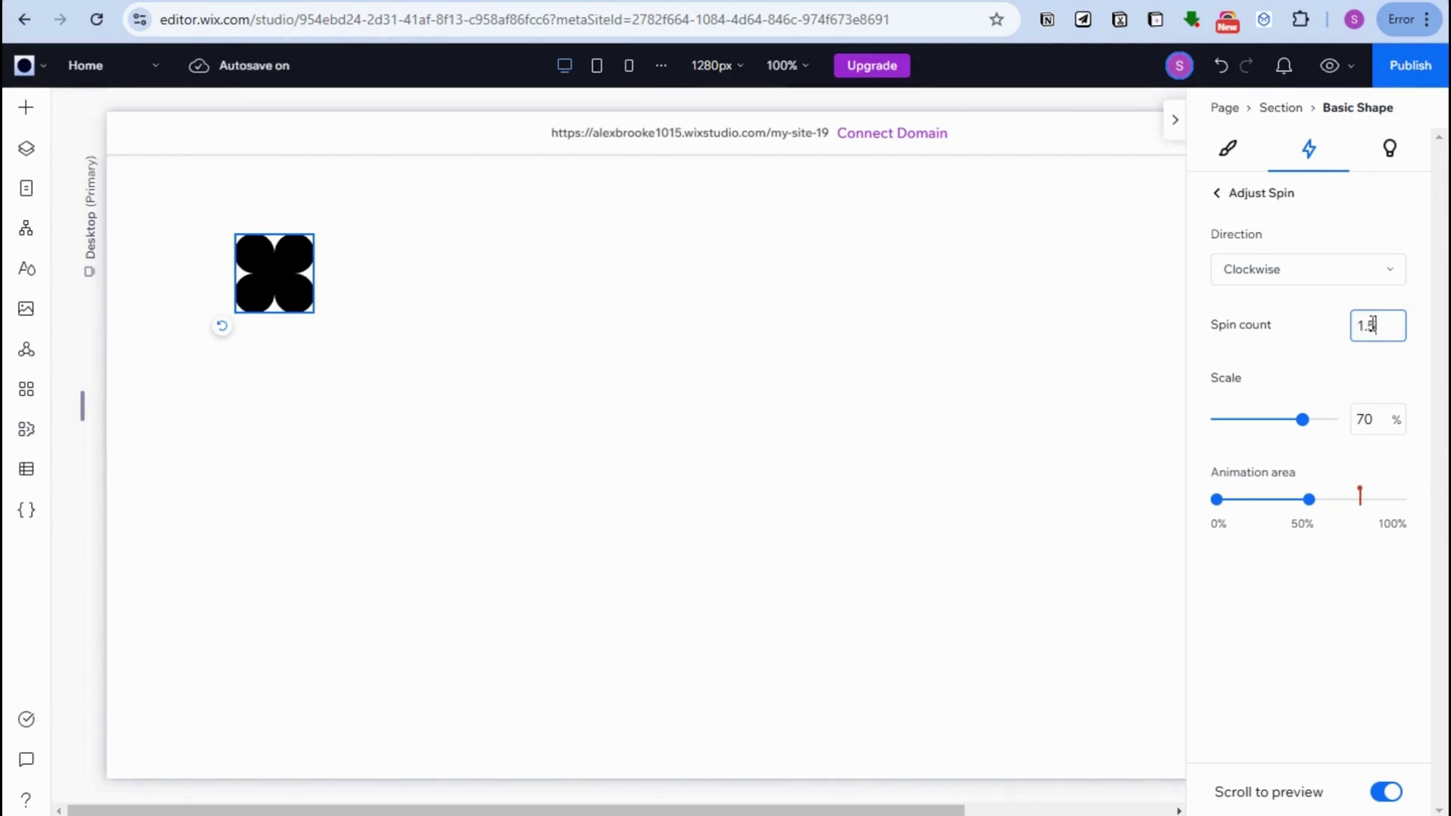
pyautogui.hotkey('ctrl', 'a')
pyautogui.write('4')
pyautogui.press('Return')
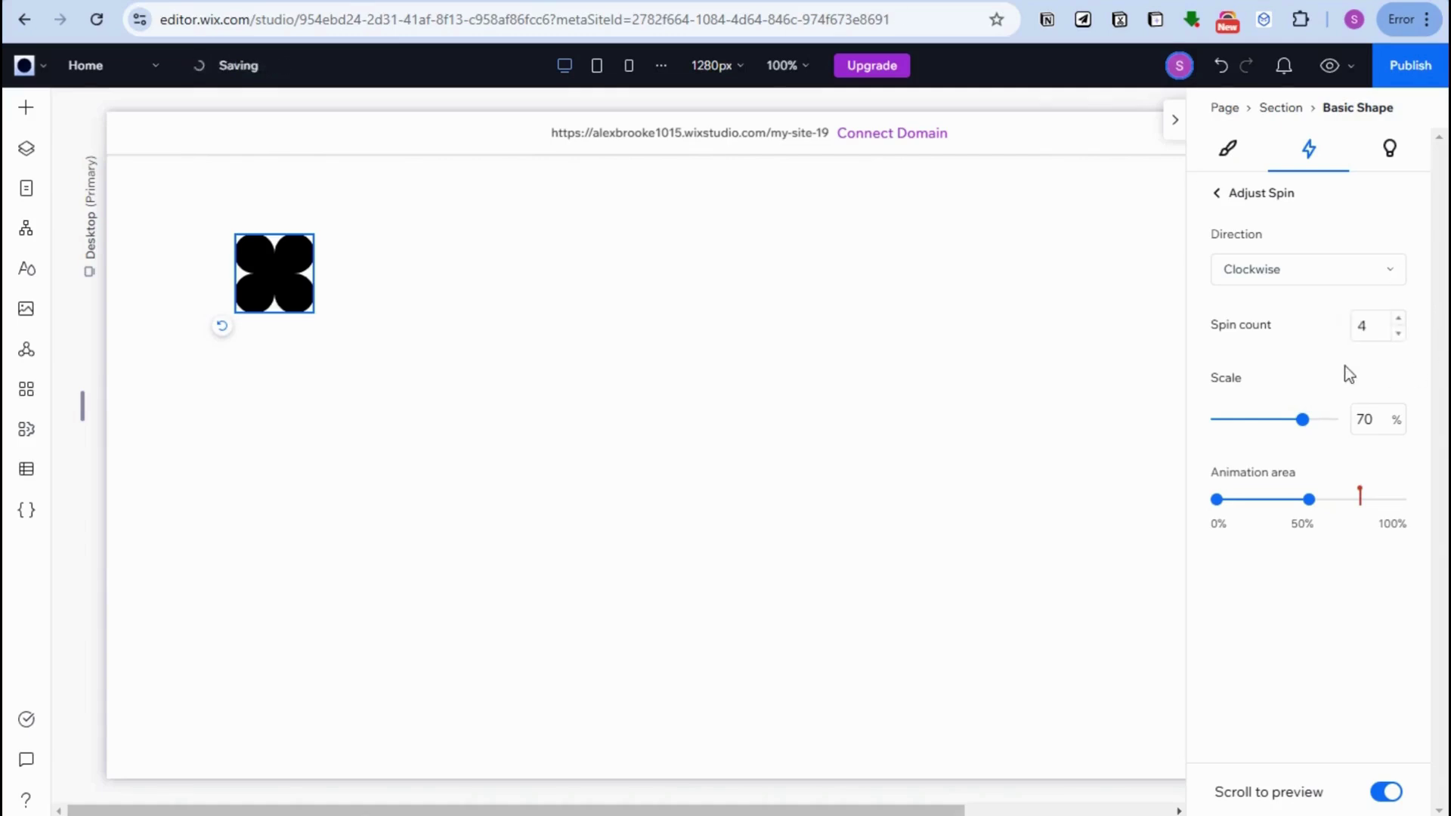
pyautogui.moveTo(1304, 421); pyautogui.dragTo(1374, 427)
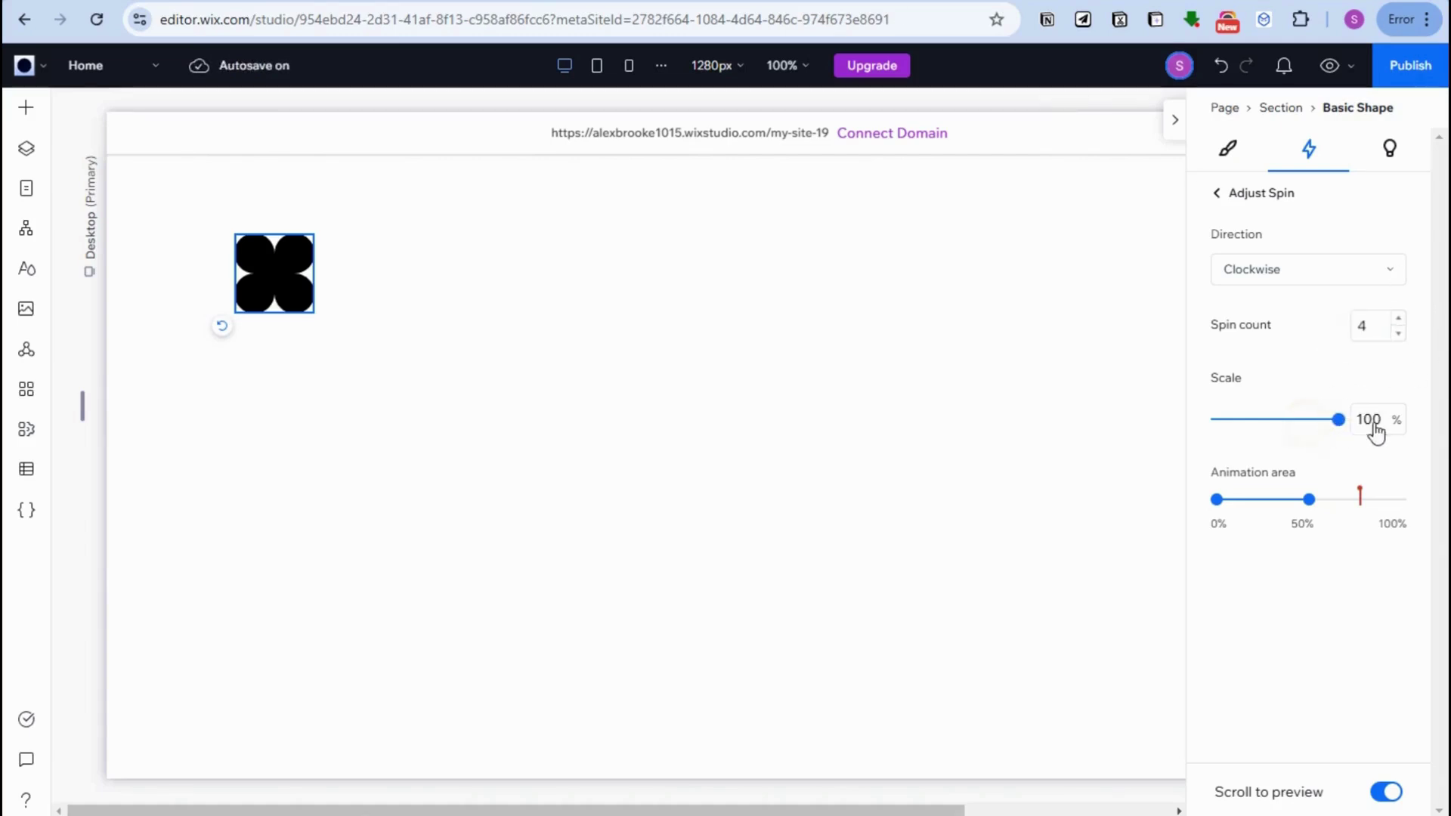
pyautogui.moveTo(1319, 495); pyautogui.dragTo(1425, 510)
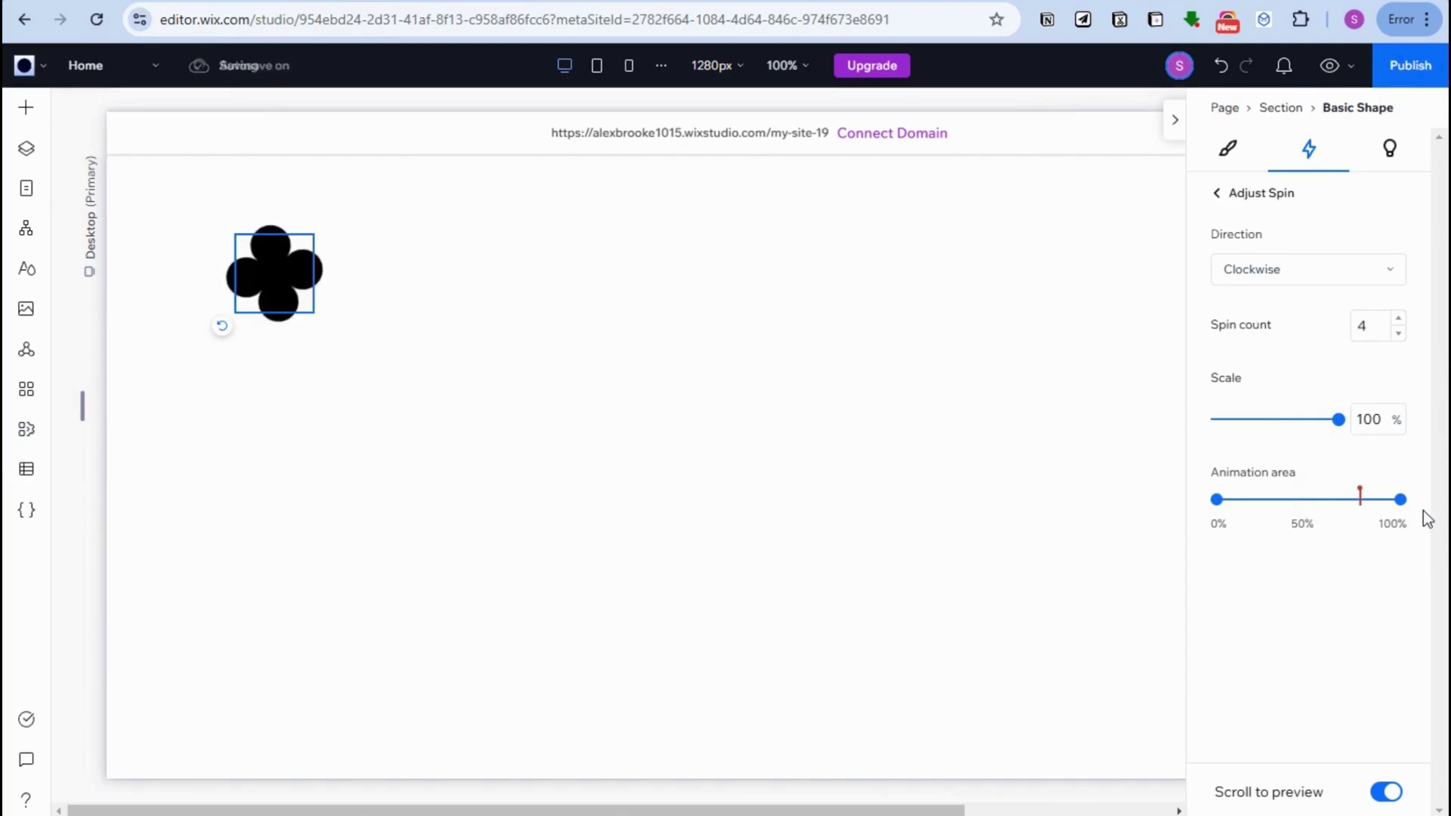
# - Preview the page to watch the clover spin while scrolling, then return to the editor
pyautogui.click(1328, 70)
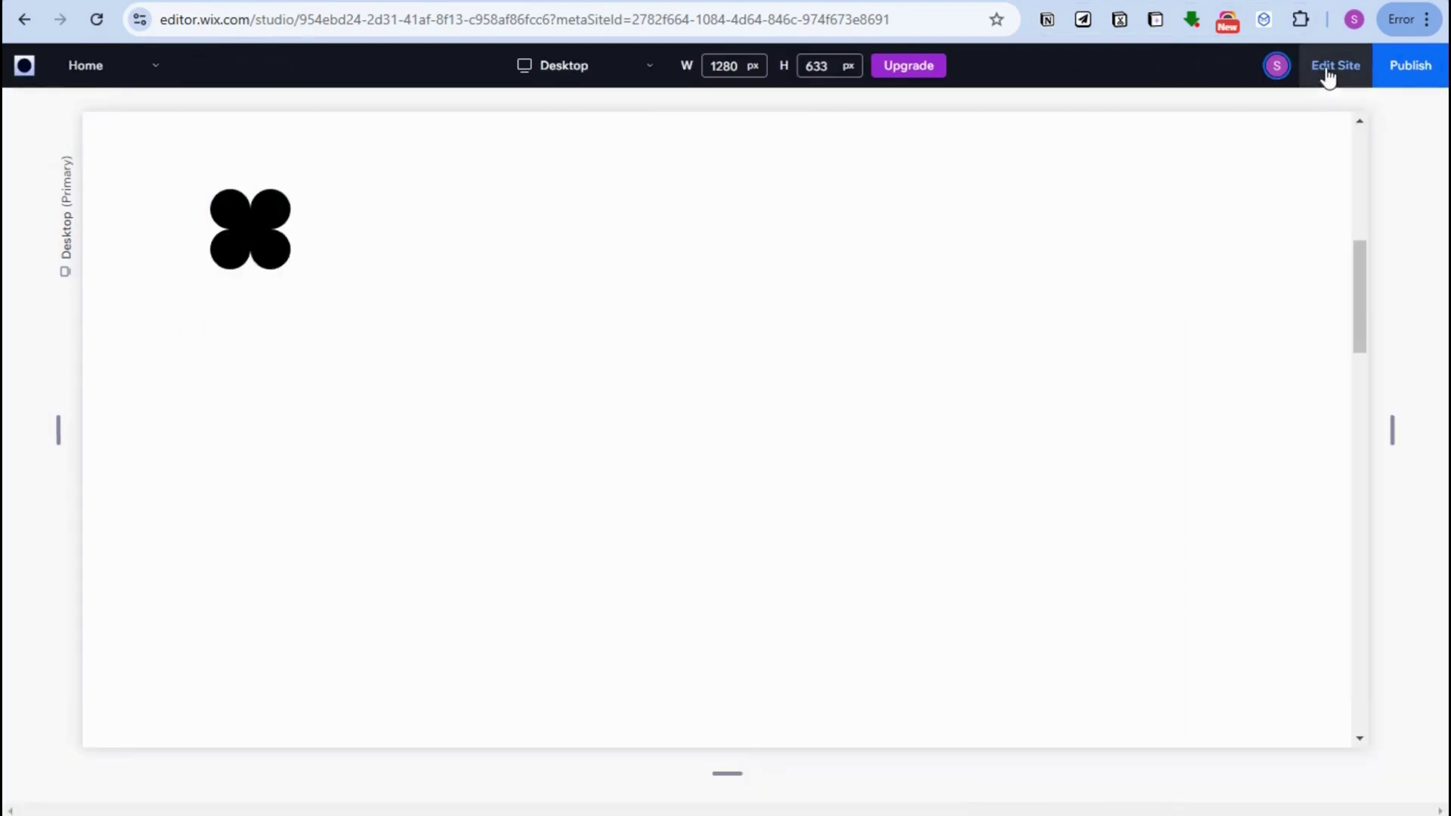
pyautogui.moveTo(1359, 277); pyautogui.dragTo(1363, 327)
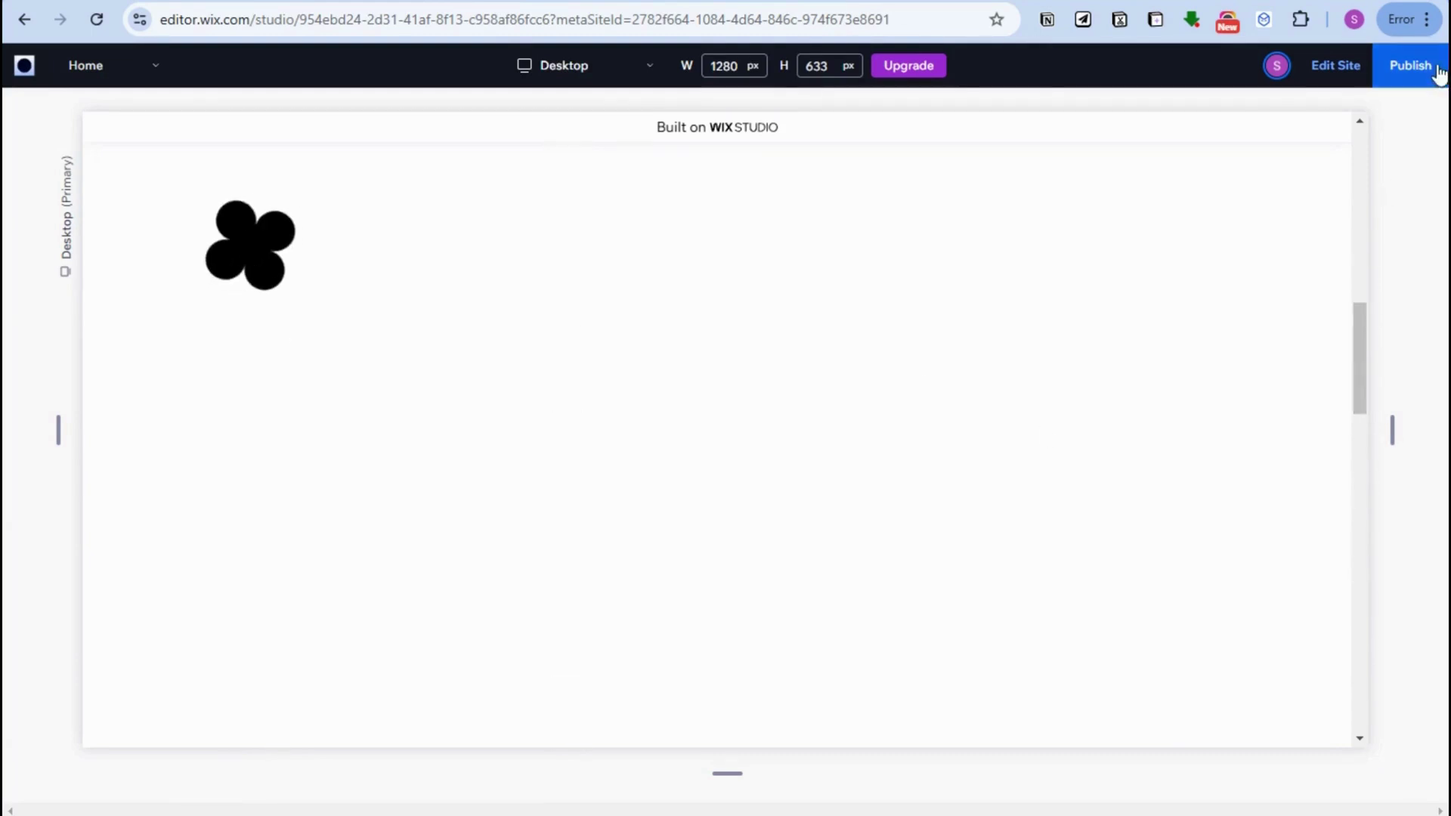
pyautogui.click(1333, 65)
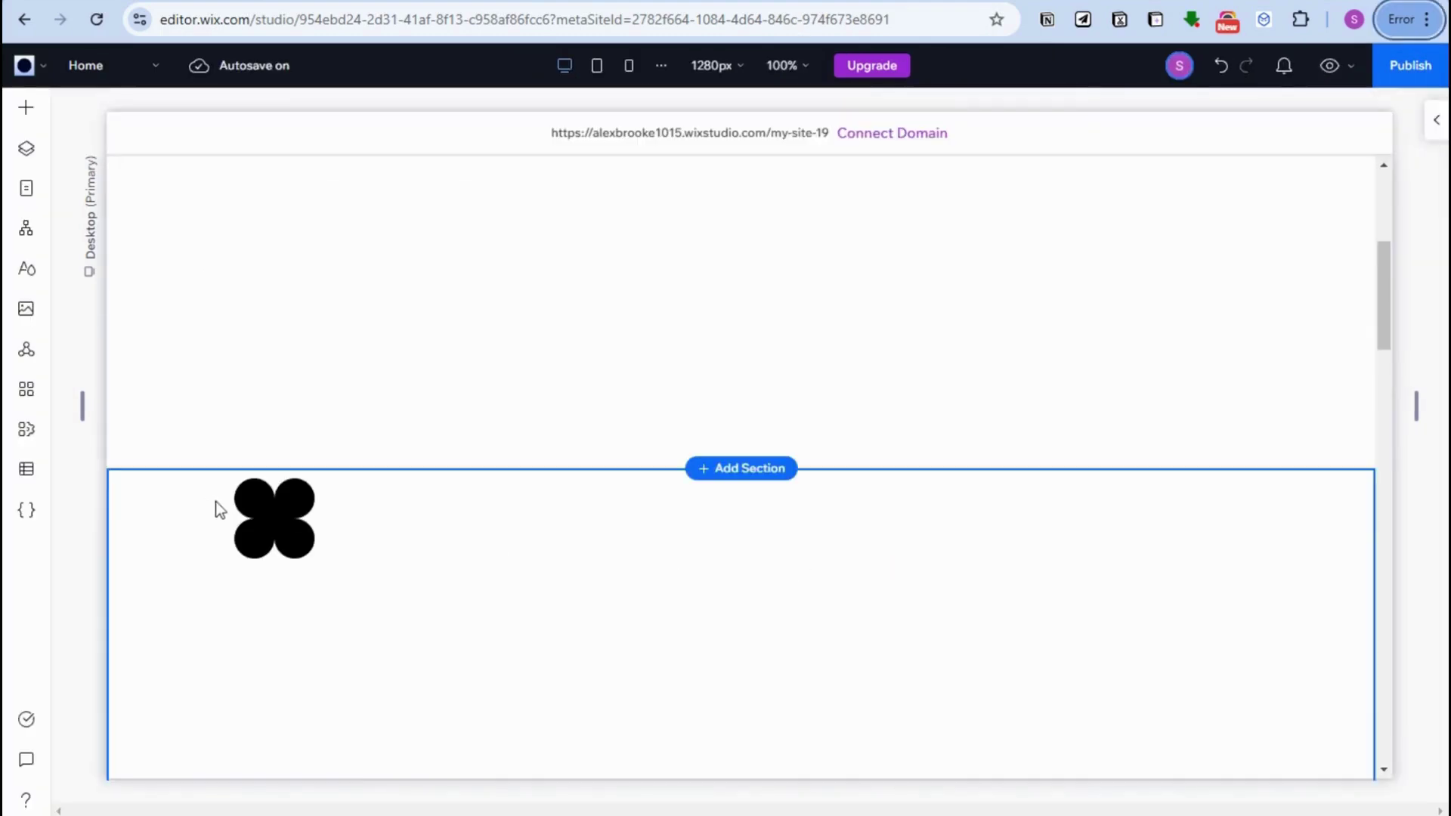
# - Delete the clover shape from the page
pyautogui.click(247, 510)
pyautogui.rightClick(248, 518)
pyautogui.click(302, 370)
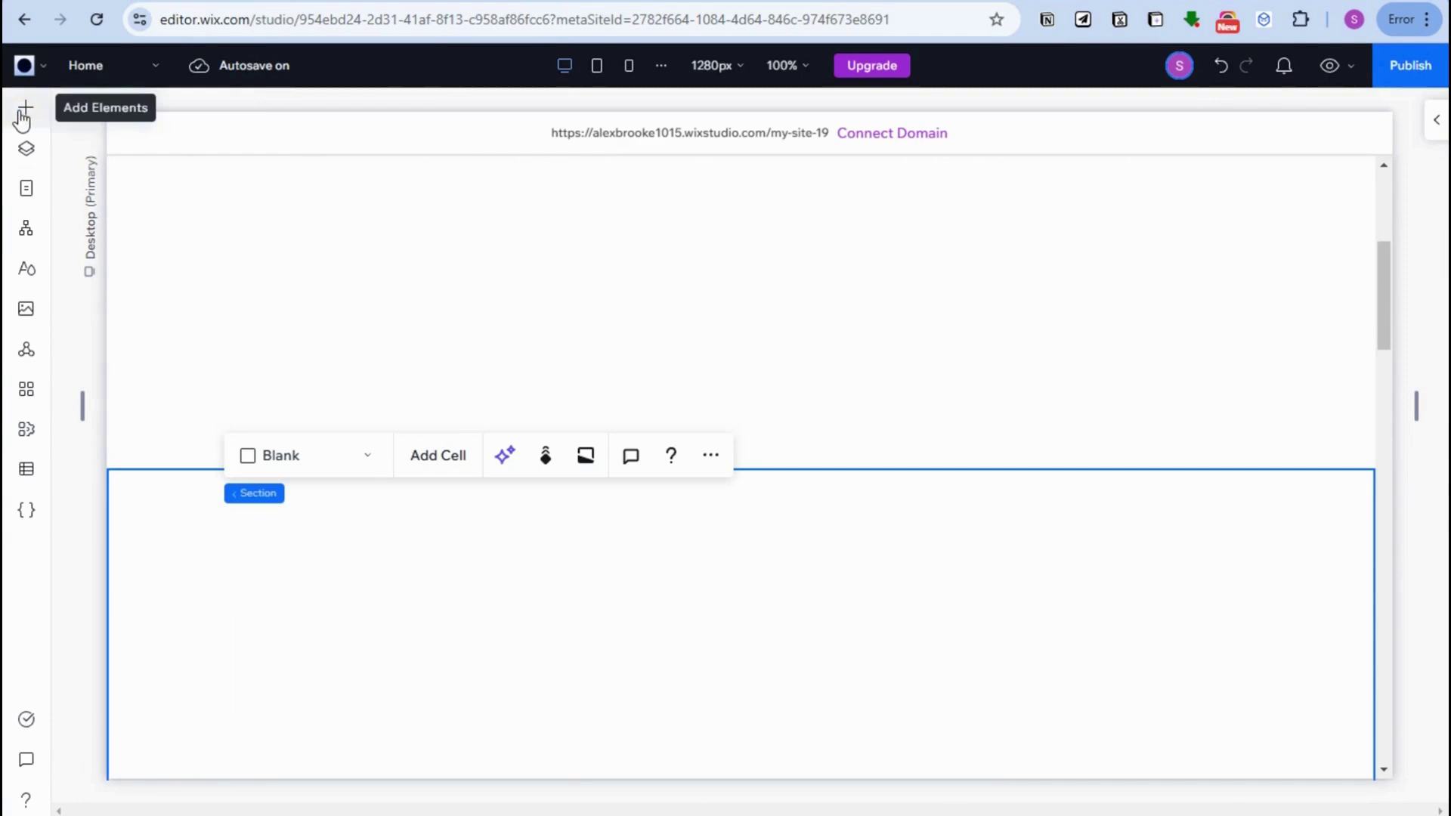
# - Drag the three-column section grid from Layout Tools onto the canvas
pyautogui.click(25, 112)
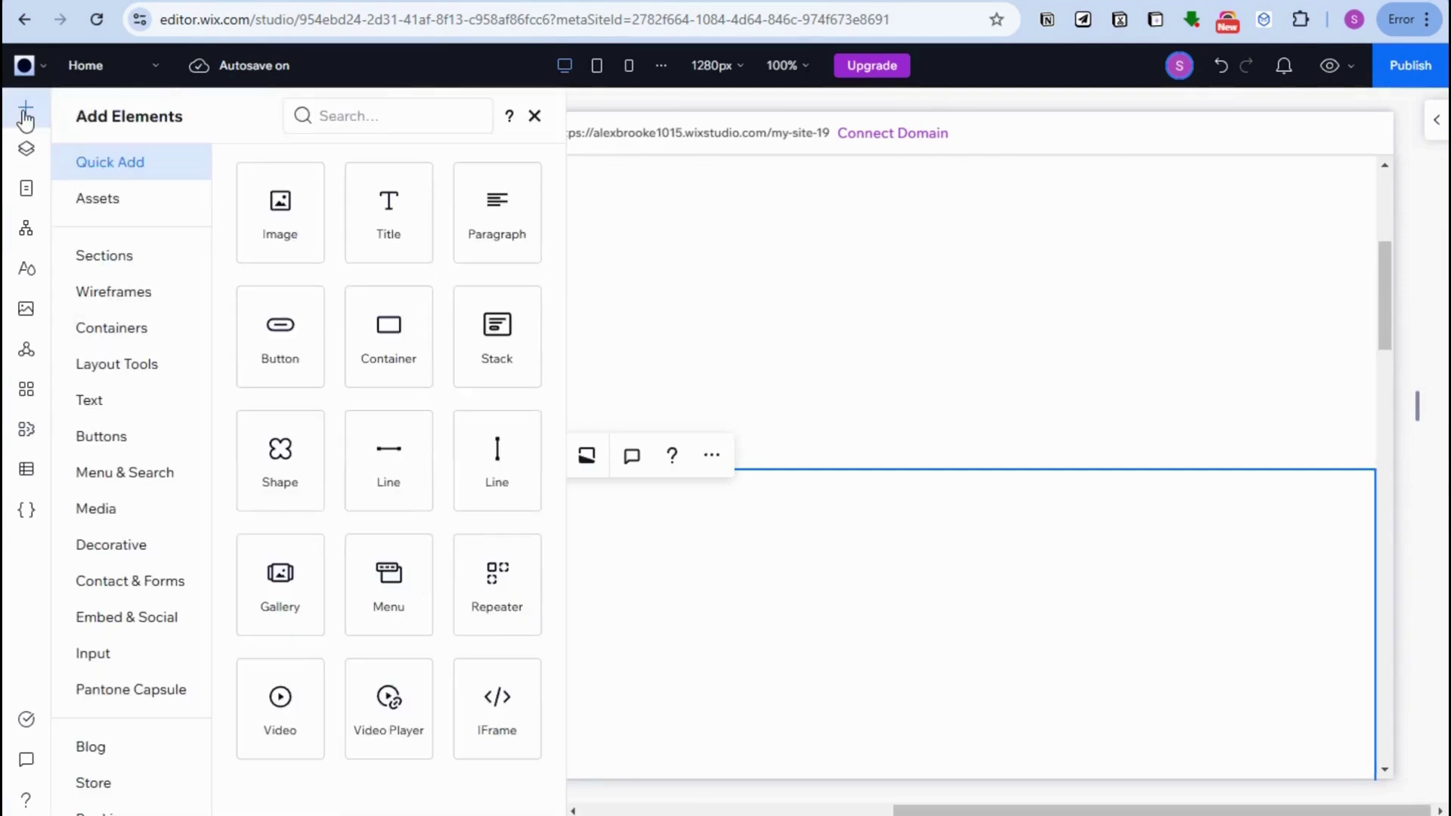
pyautogui.click(135, 364)
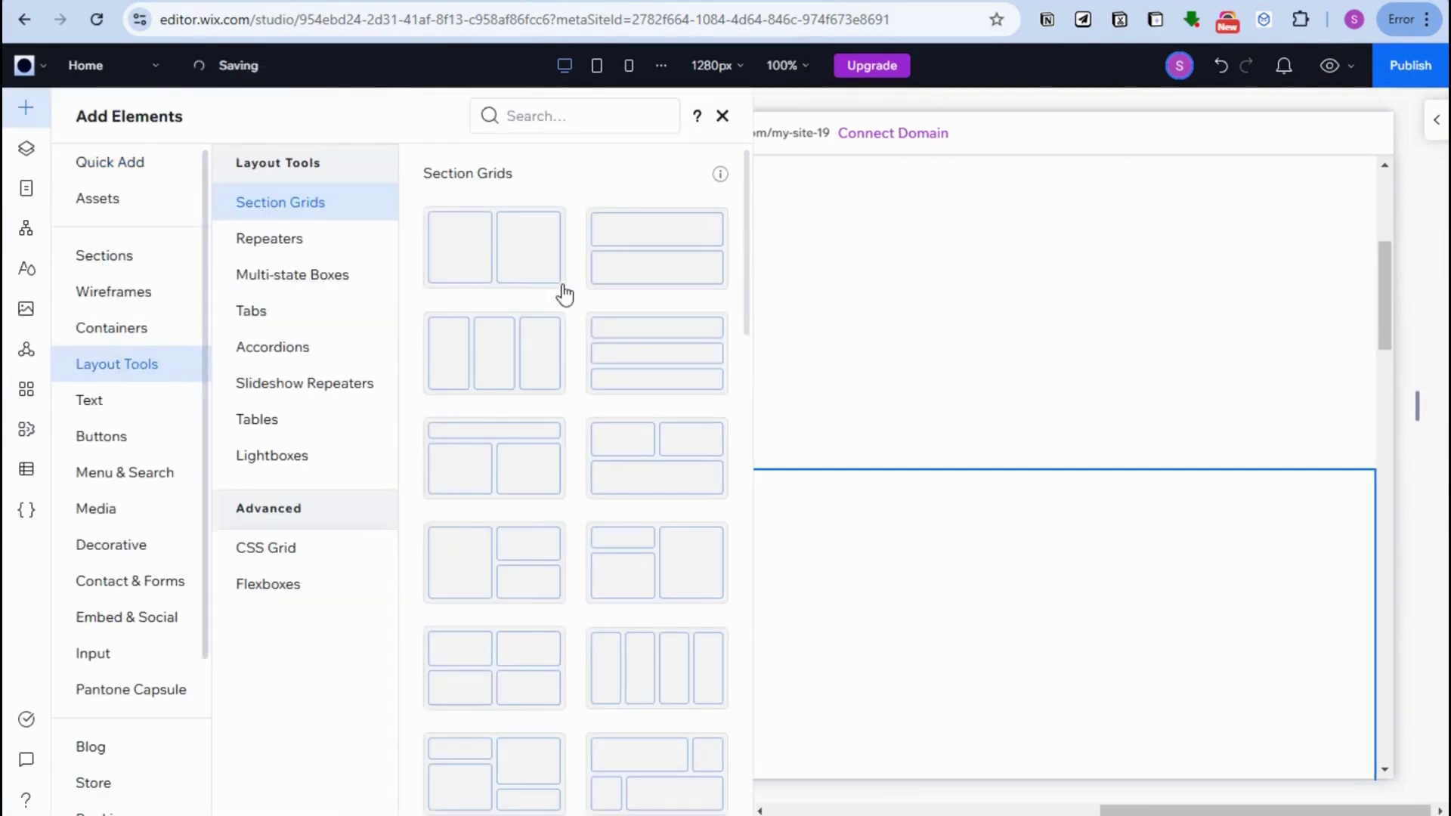
pyautogui.moveTo(512, 365); pyautogui.dragTo(872, 668)
# - Drop the three-column grid on the page and select its left and right cells
pyautogui.click(930, 235)
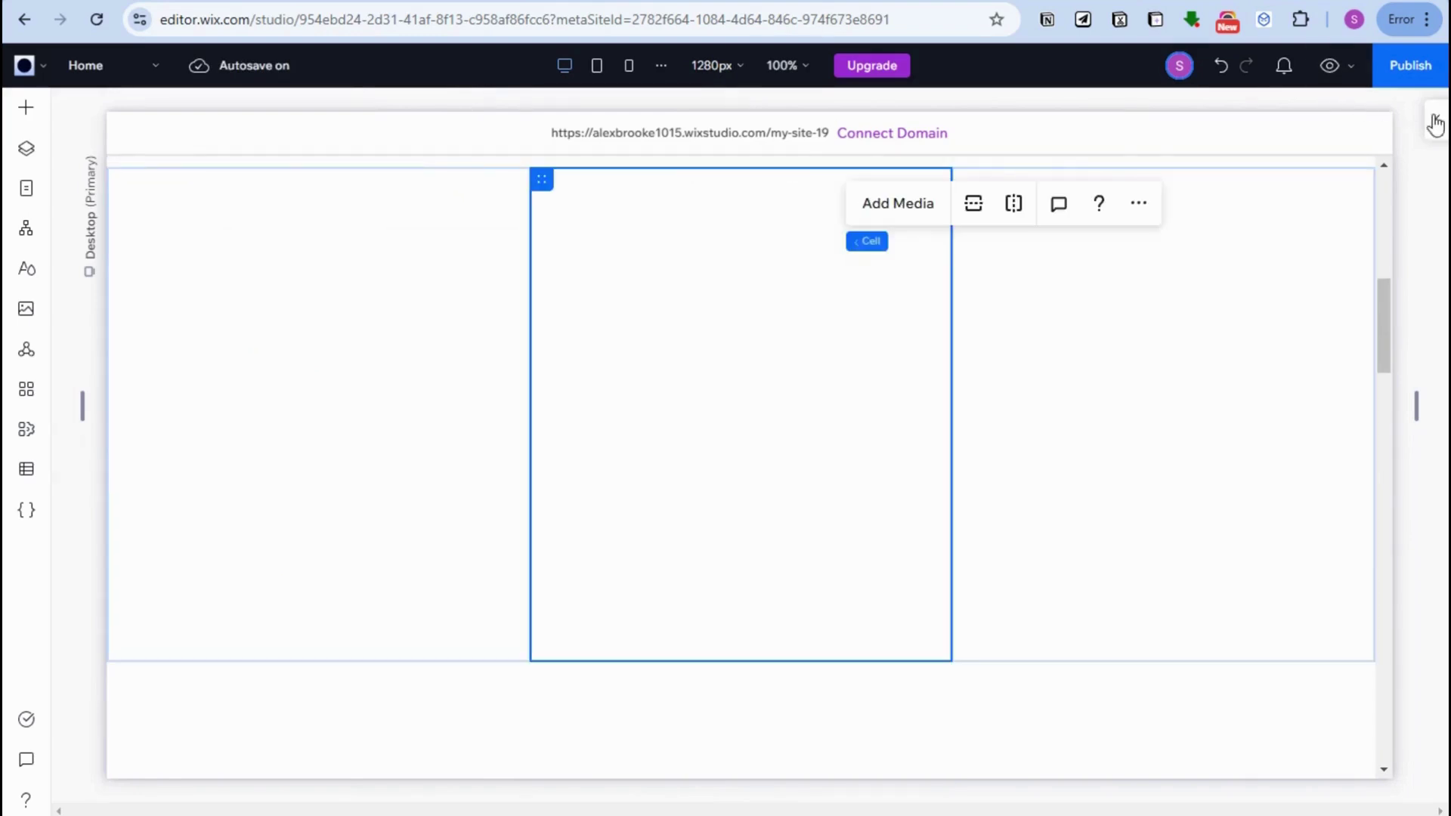
pyautogui.click(1434, 120)
pyautogui.click(275, 279)
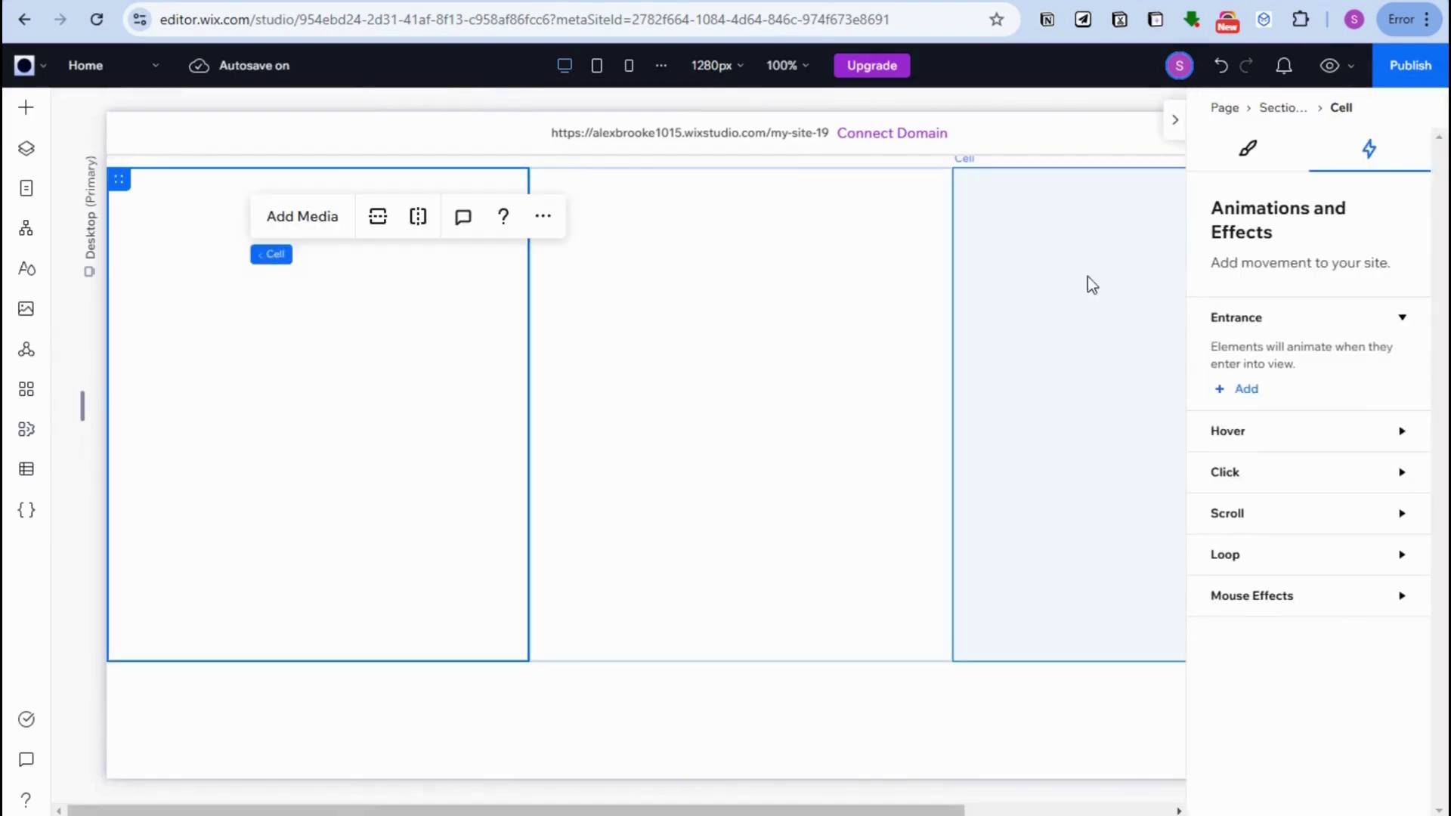
pyautogui.click(1029, 189)
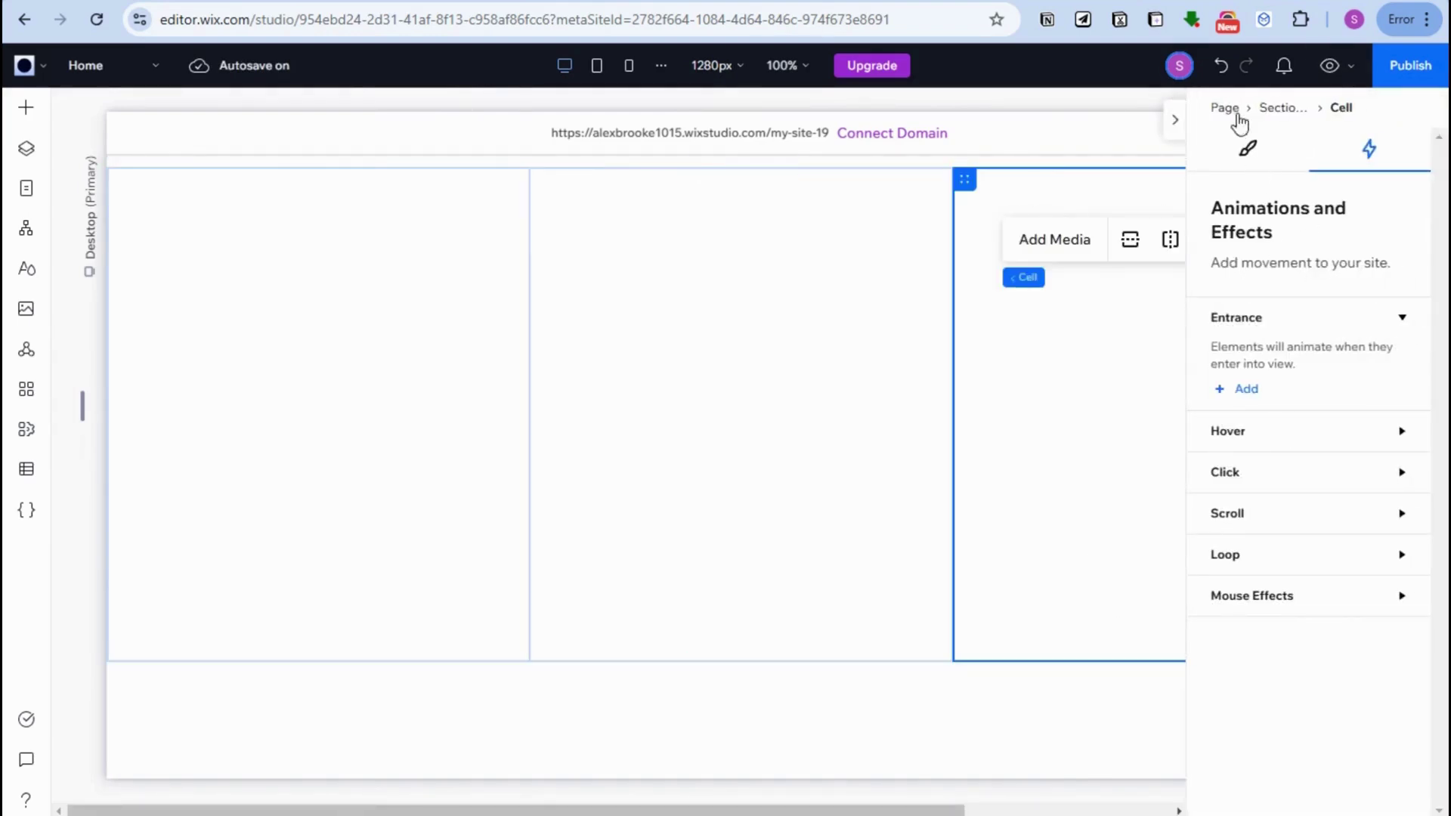
# - Turn on advanced sizing for the cell, then delete the grid section
pyautogui.click(1248, 149)
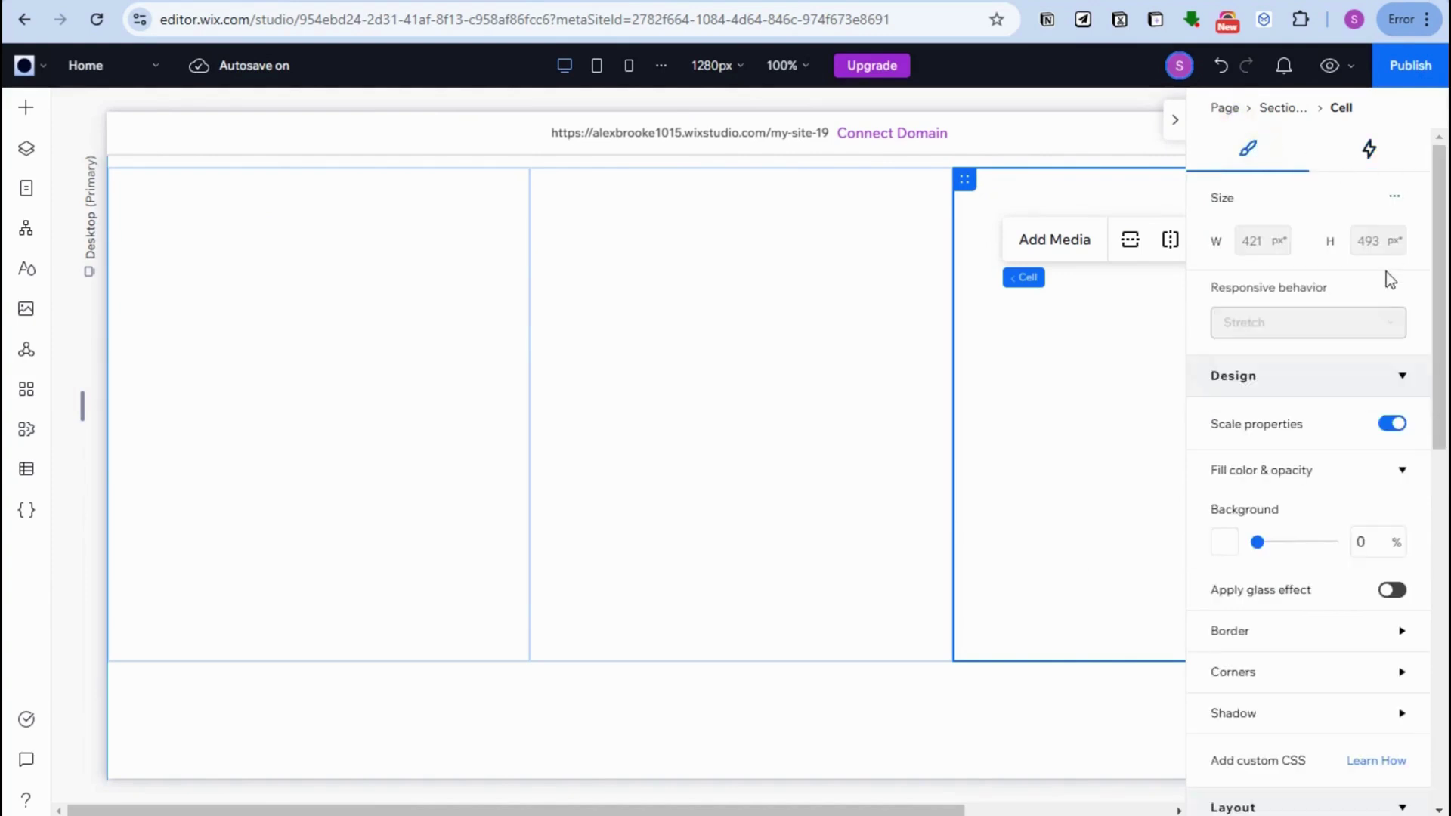
pyautogui.click(1391, 200)
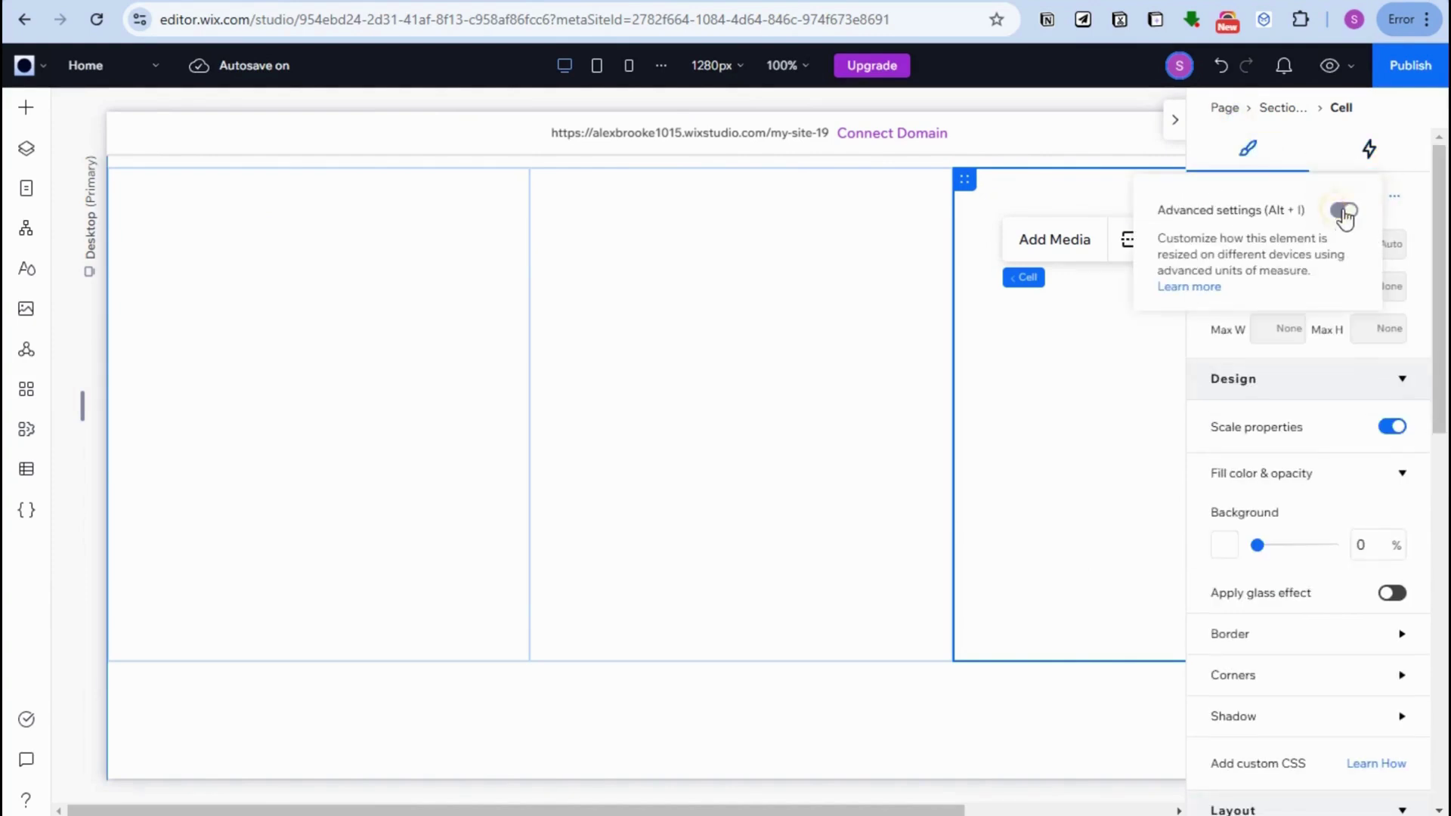
pyautogui.click(1331, 213)
pyautogui.click(1391, 200)
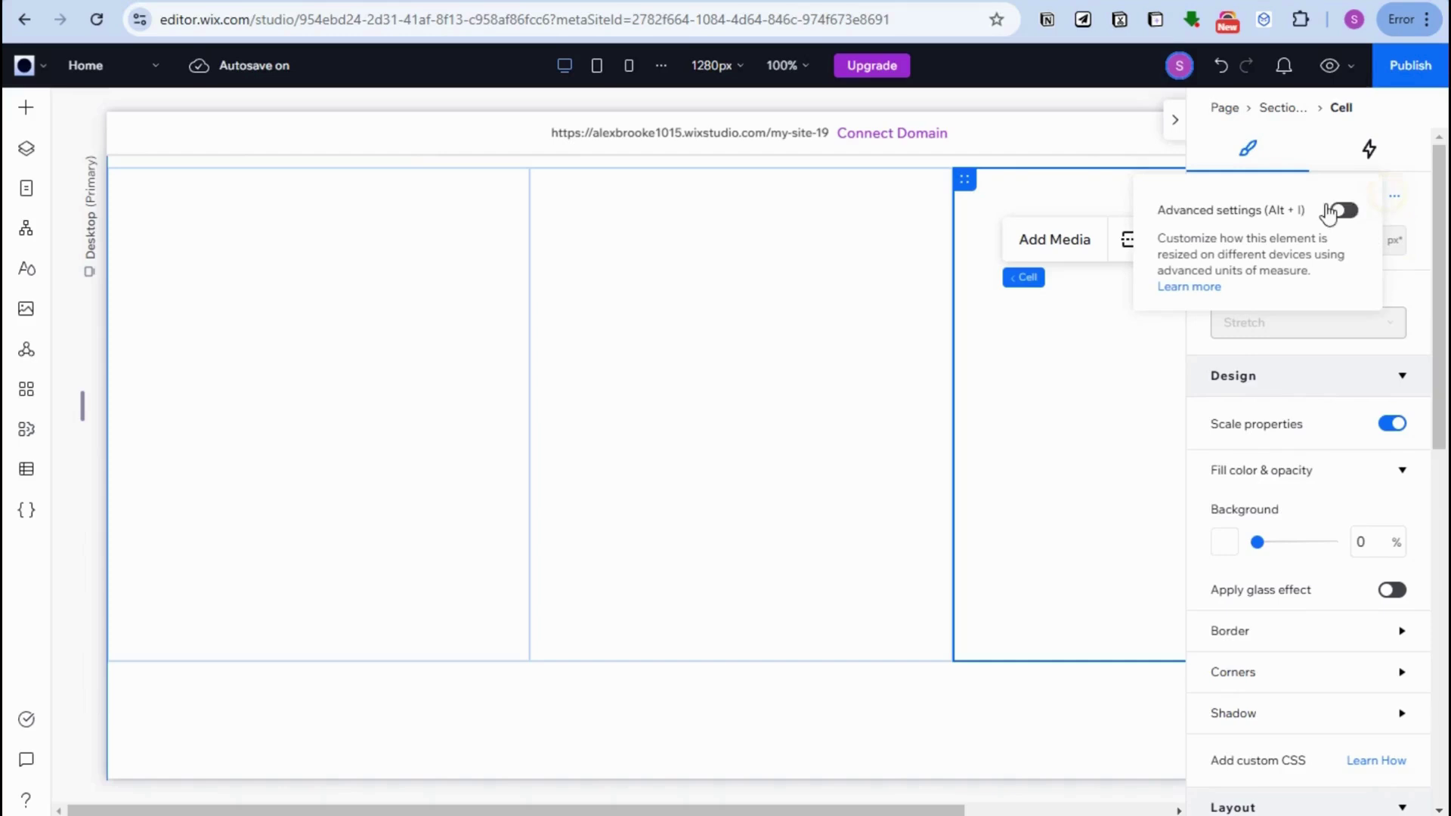
pyautogui.click(1339, 211)
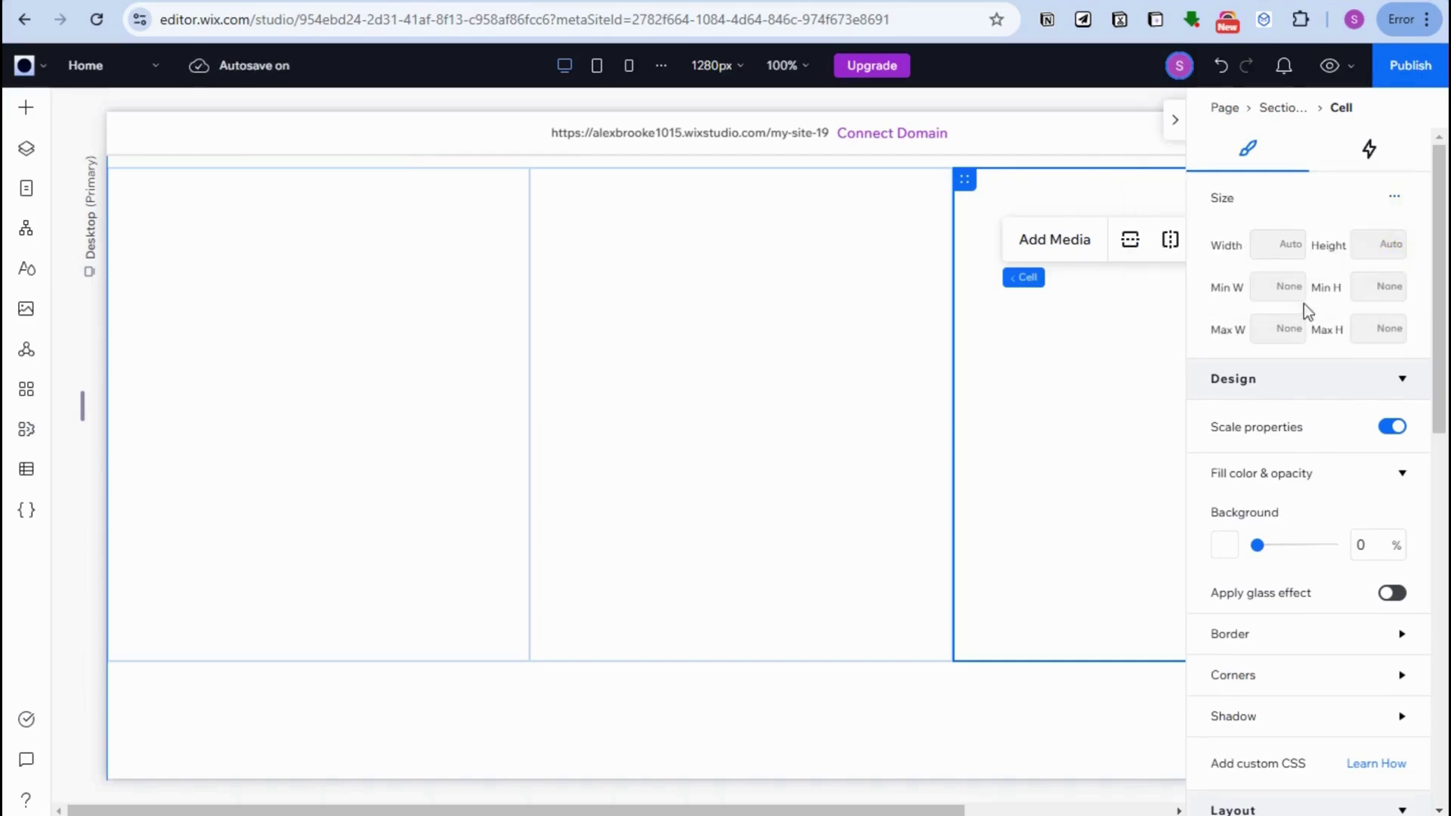
pyautogui.click(1285, 243)
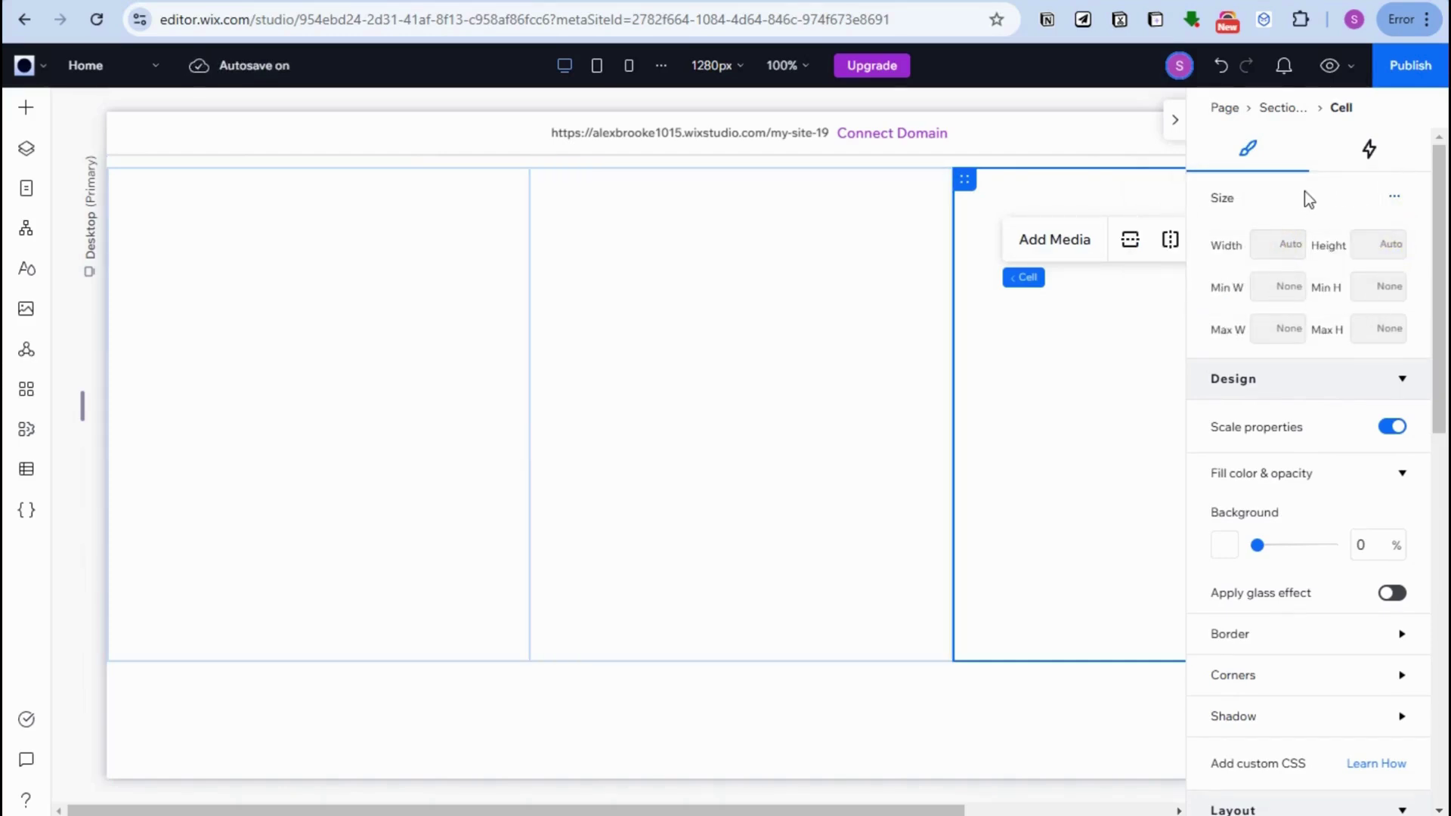
pyautogui.press('Delete')
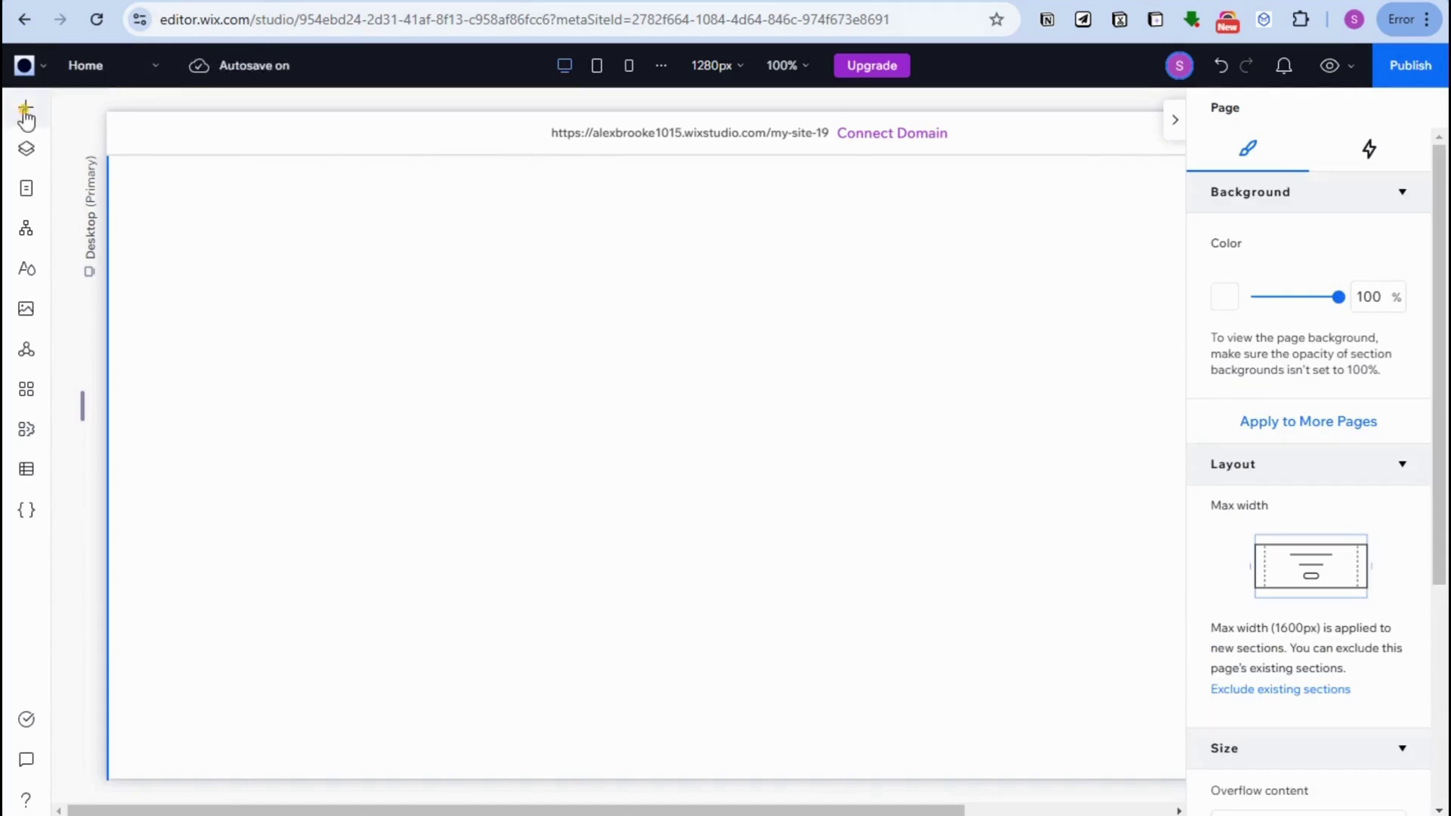
# - Drag a three-column flexbox from Layout Tools > Flexboxes onto the empty page
pyautogui.click(25, 106)
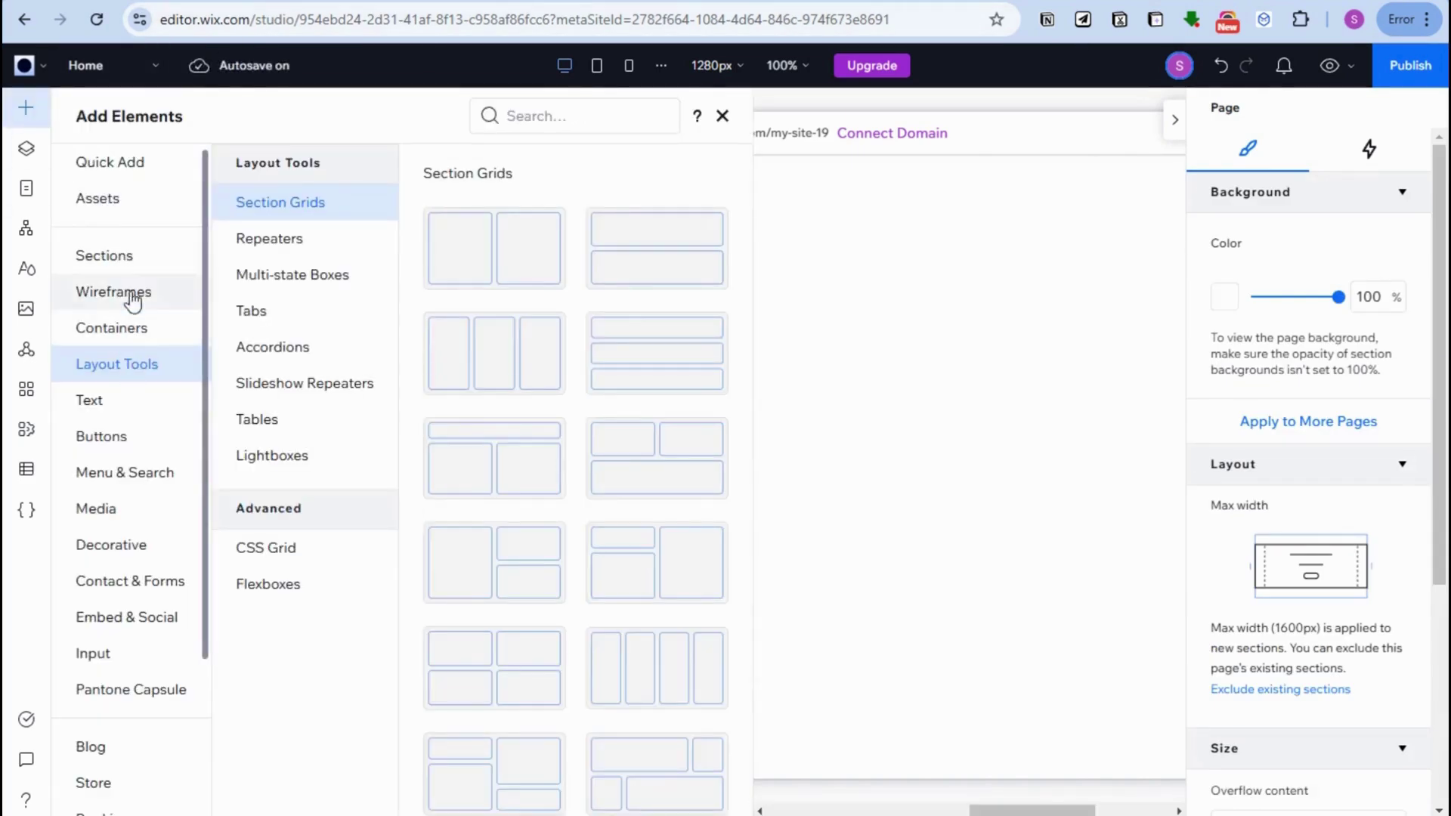
pyautogui.click(282, 596)
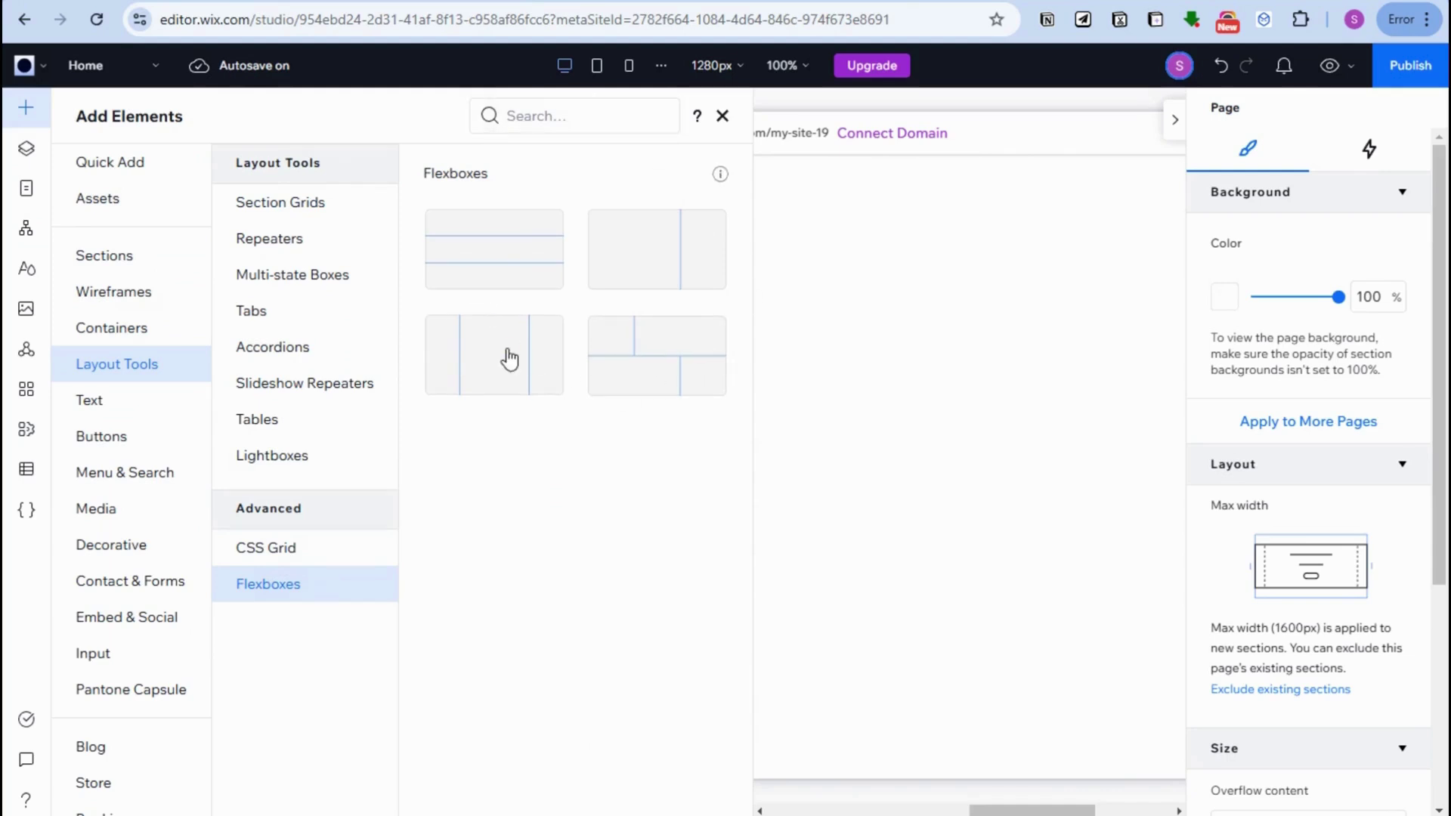
pyautogui.moveTo(508, 356); pyautogui.dragTo(633, 393)
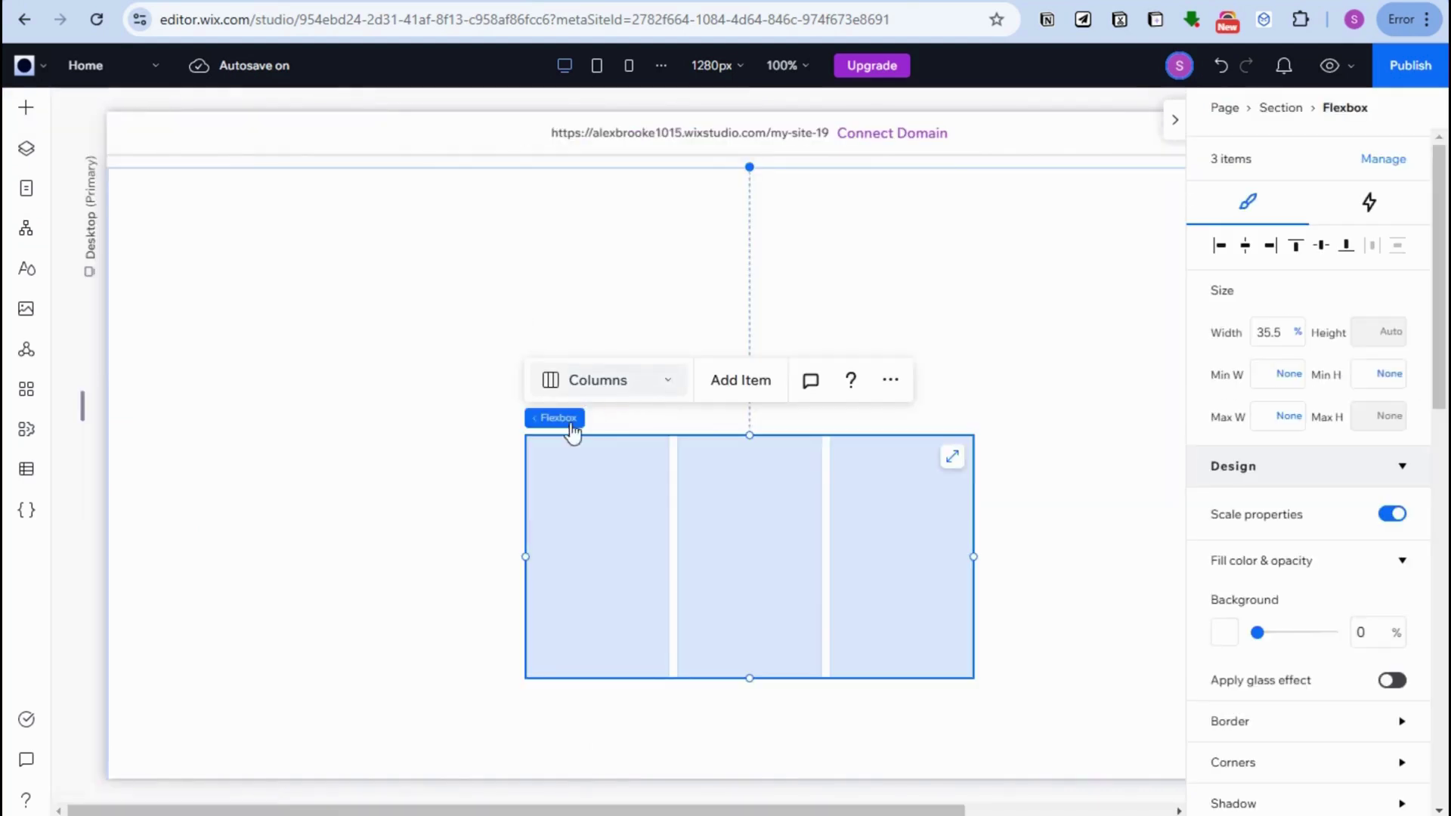
# - Set the flexbox width to 100% and minimum height to 100 vh
pyautogui.click(1273, 333)
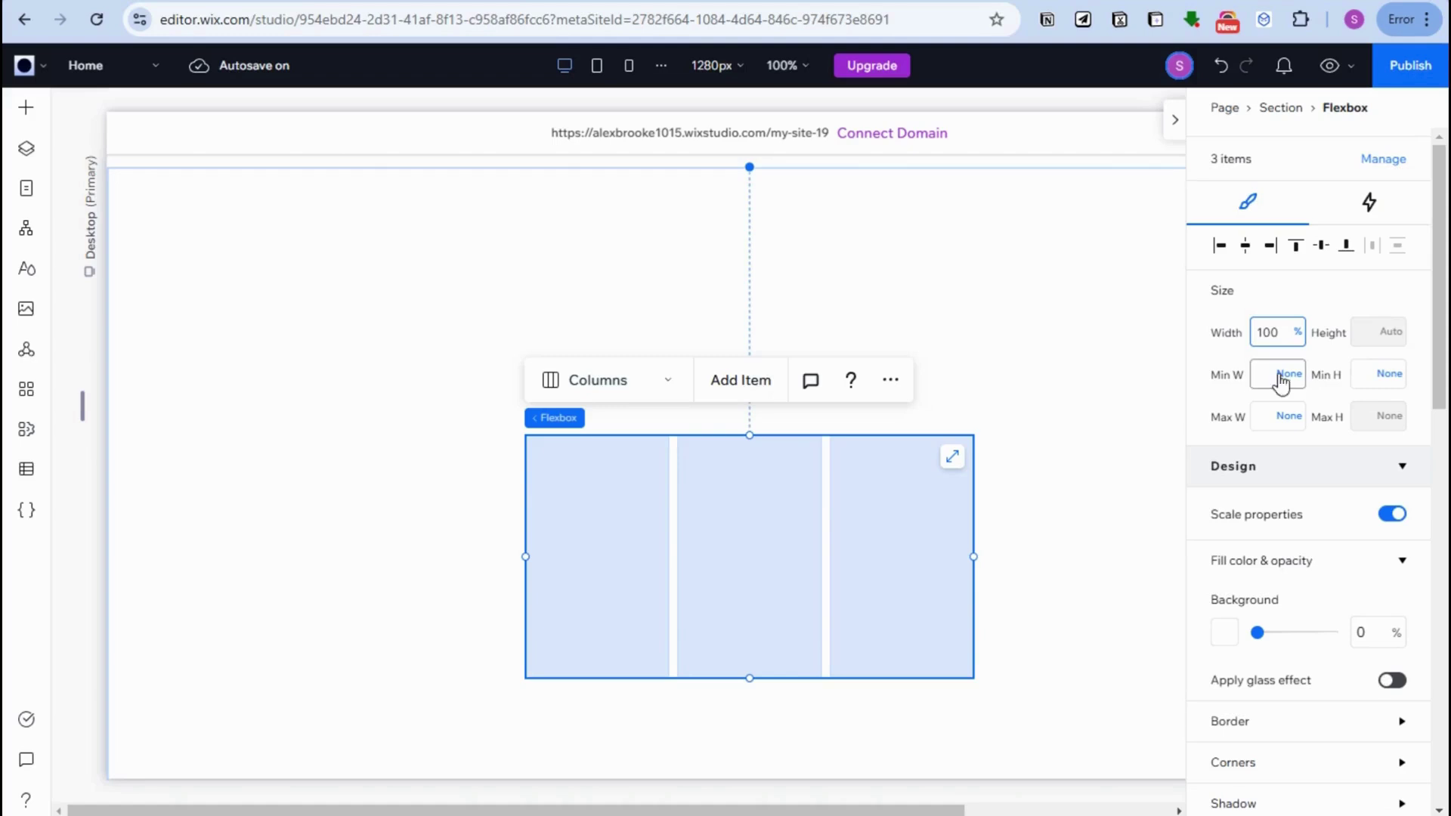
pyautogui.press('Return')
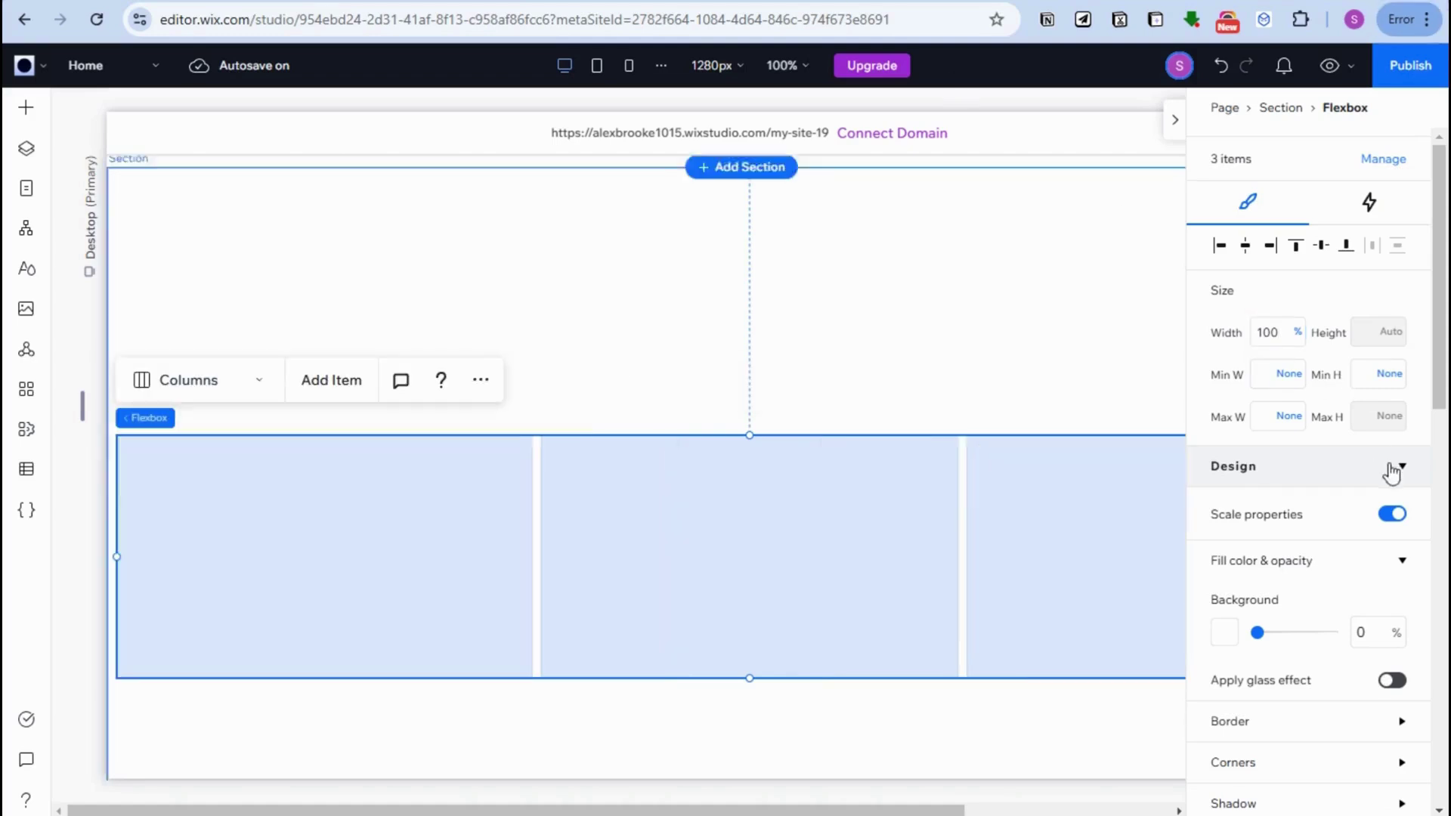
pyautogui.click(1385, 376)
pyautogui.click(1375, 389)
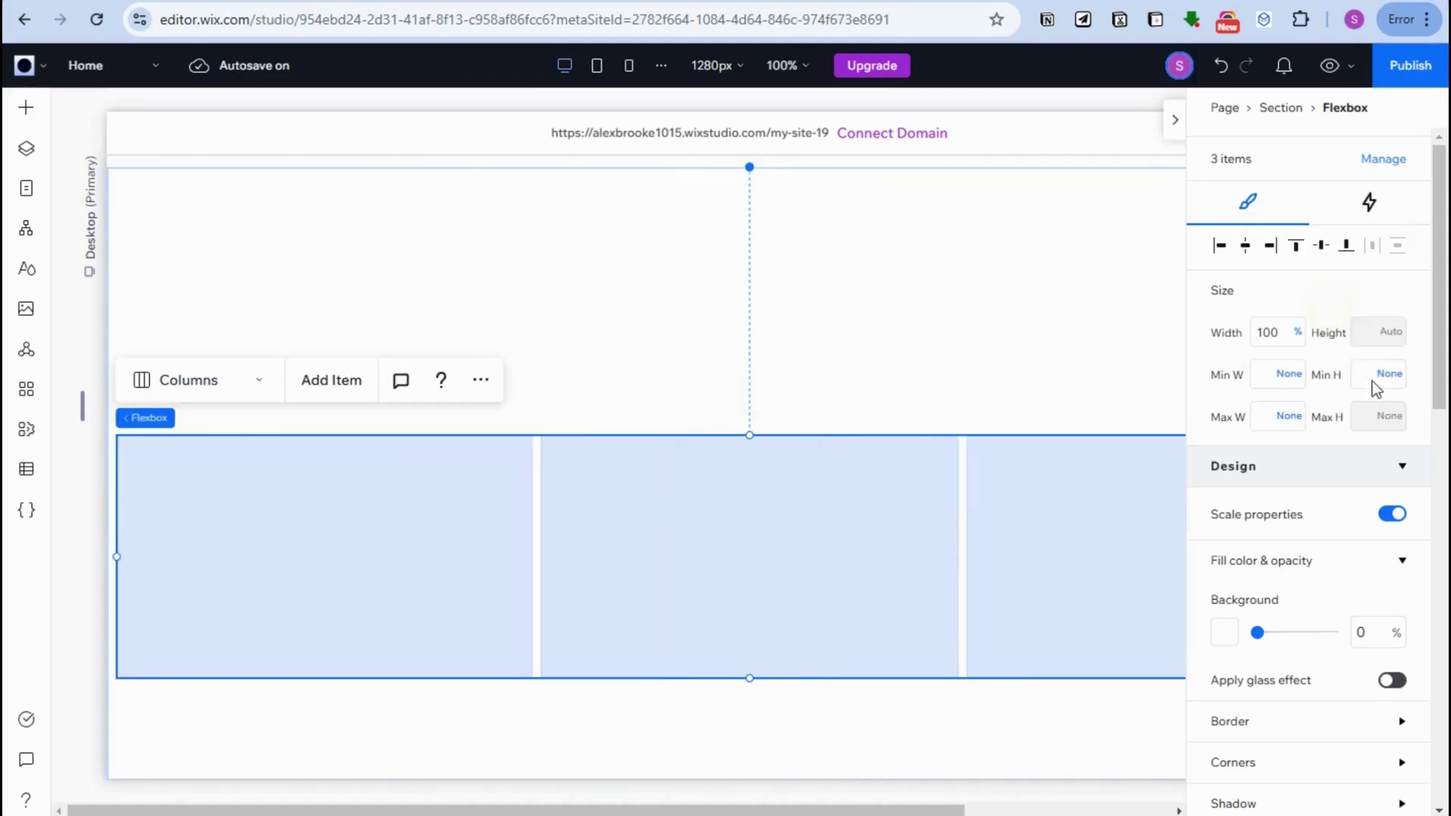
pyautogui.click(1374, 376)
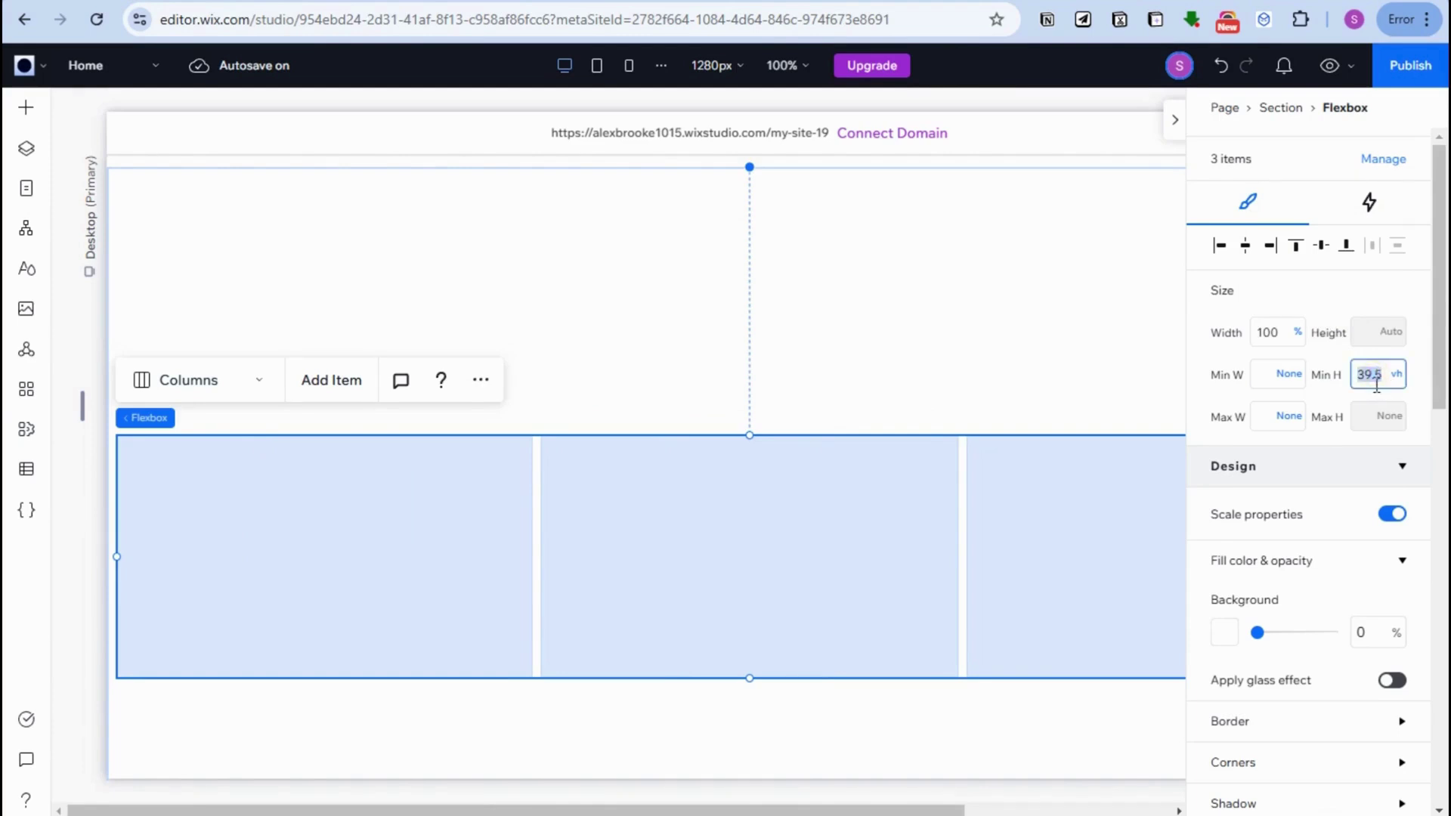
pyautogui.write('100')
pyautogui.press('Return')
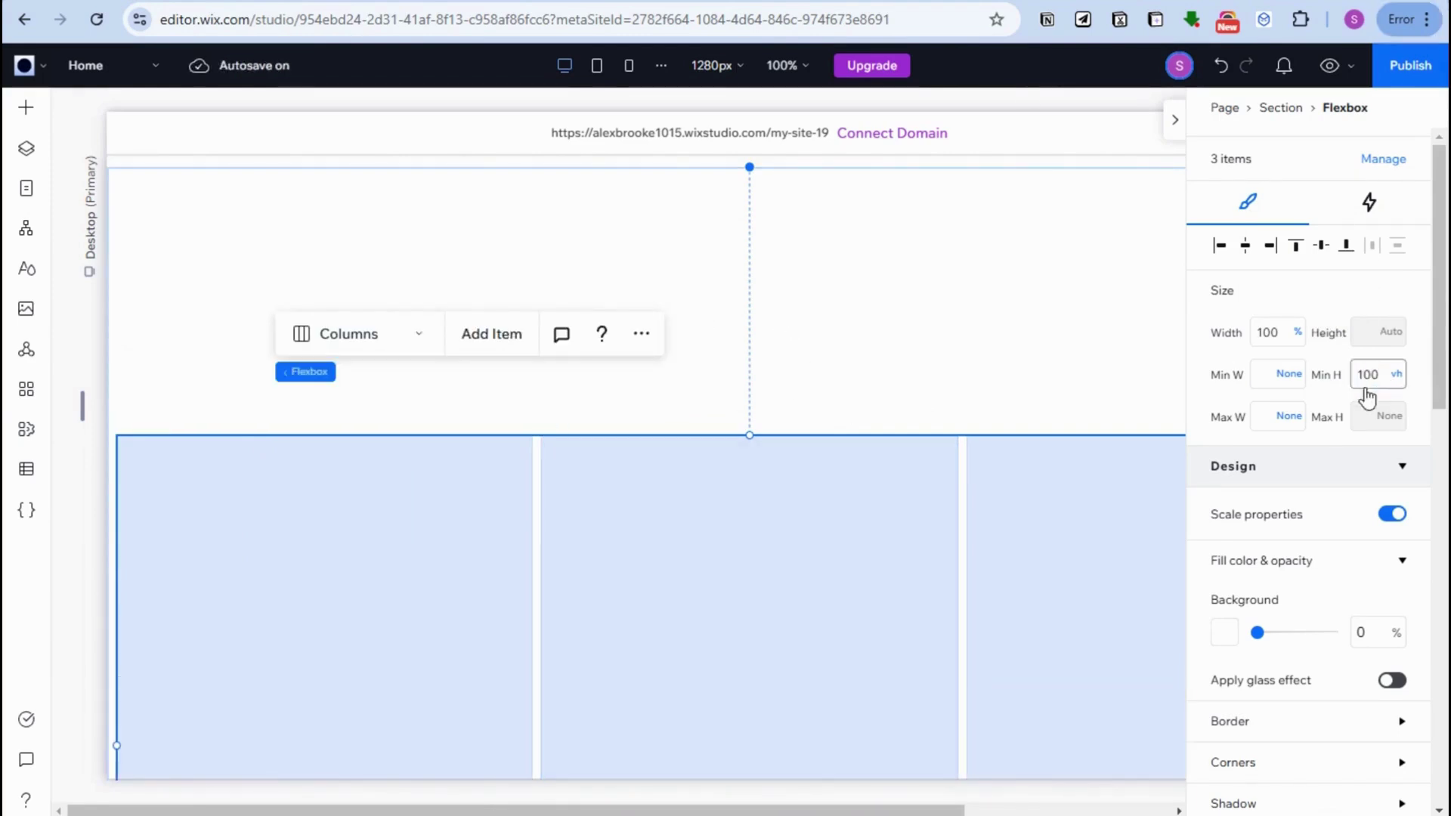
# - Change the minimum height to the calculation (100vh - 50px)
pyautogui.click(1394, 375)
pyautogui.click(1315, 489)
pyautogui.click(1366, 382)
pyautogui.click(1269, 381)
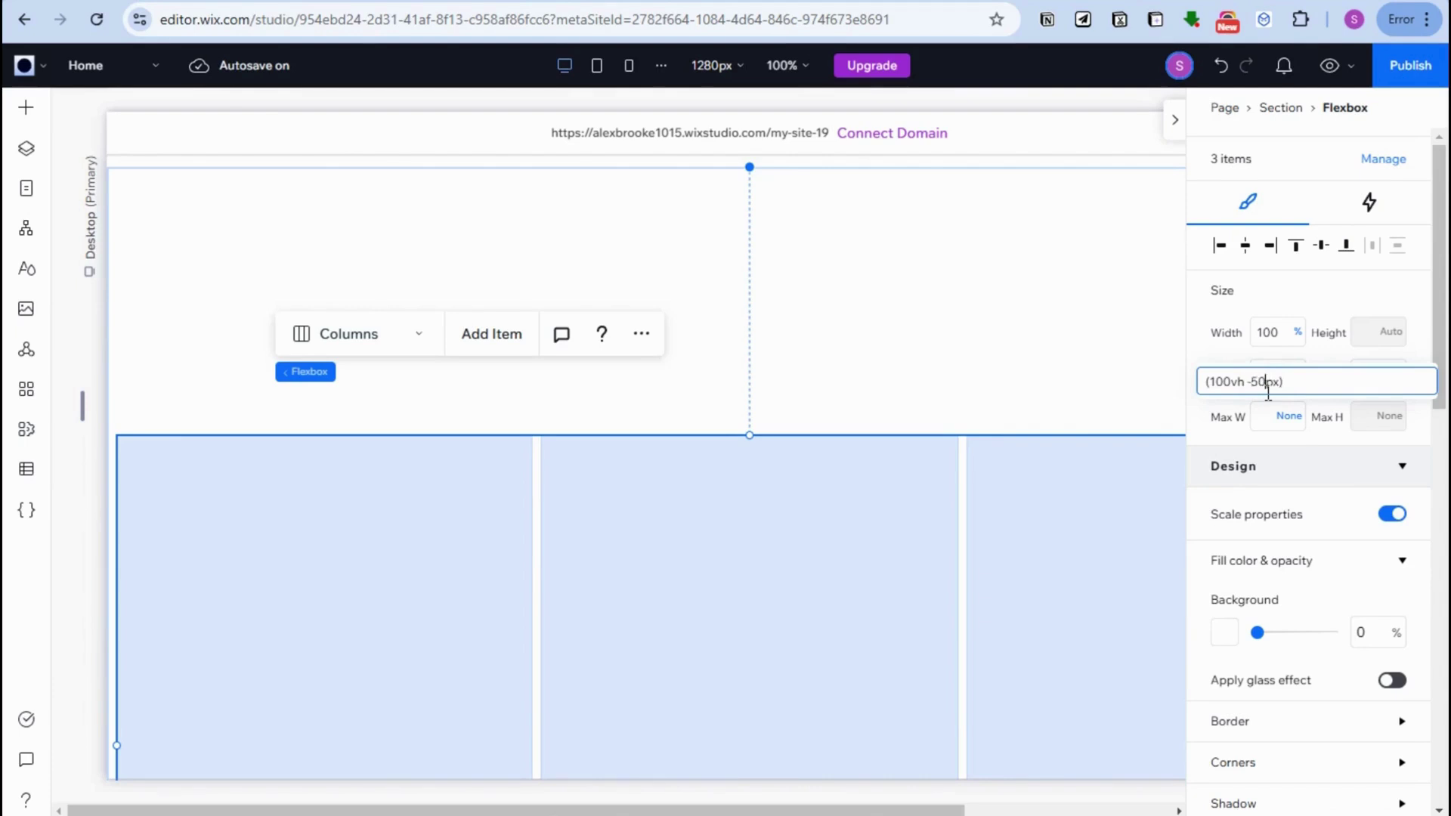
pyautogui.press('Return')
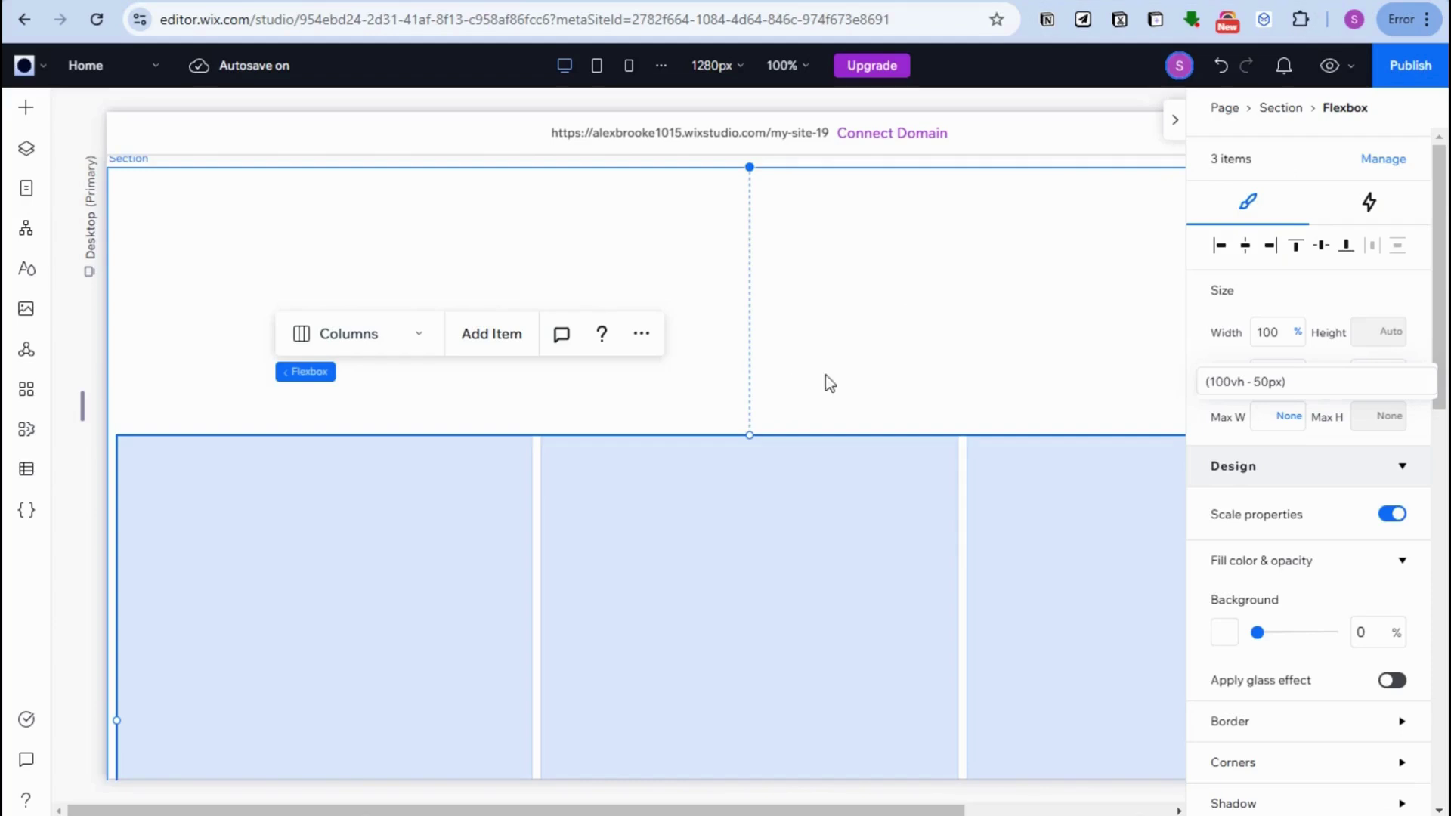
# - Select each of the flexbox's three column items in turn
pyautogui.click(408, 548)
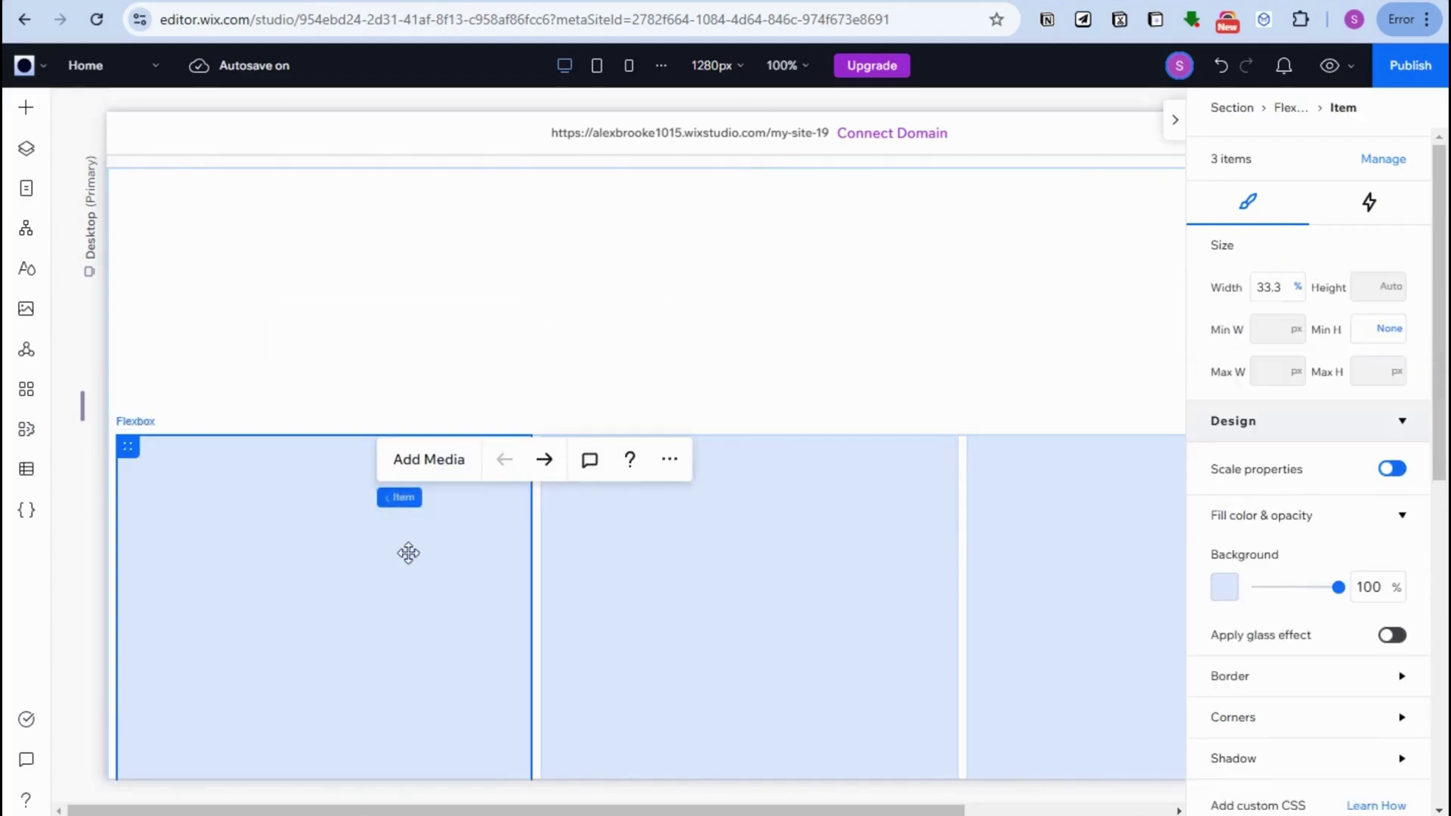
pyautogui.click(629, 546)
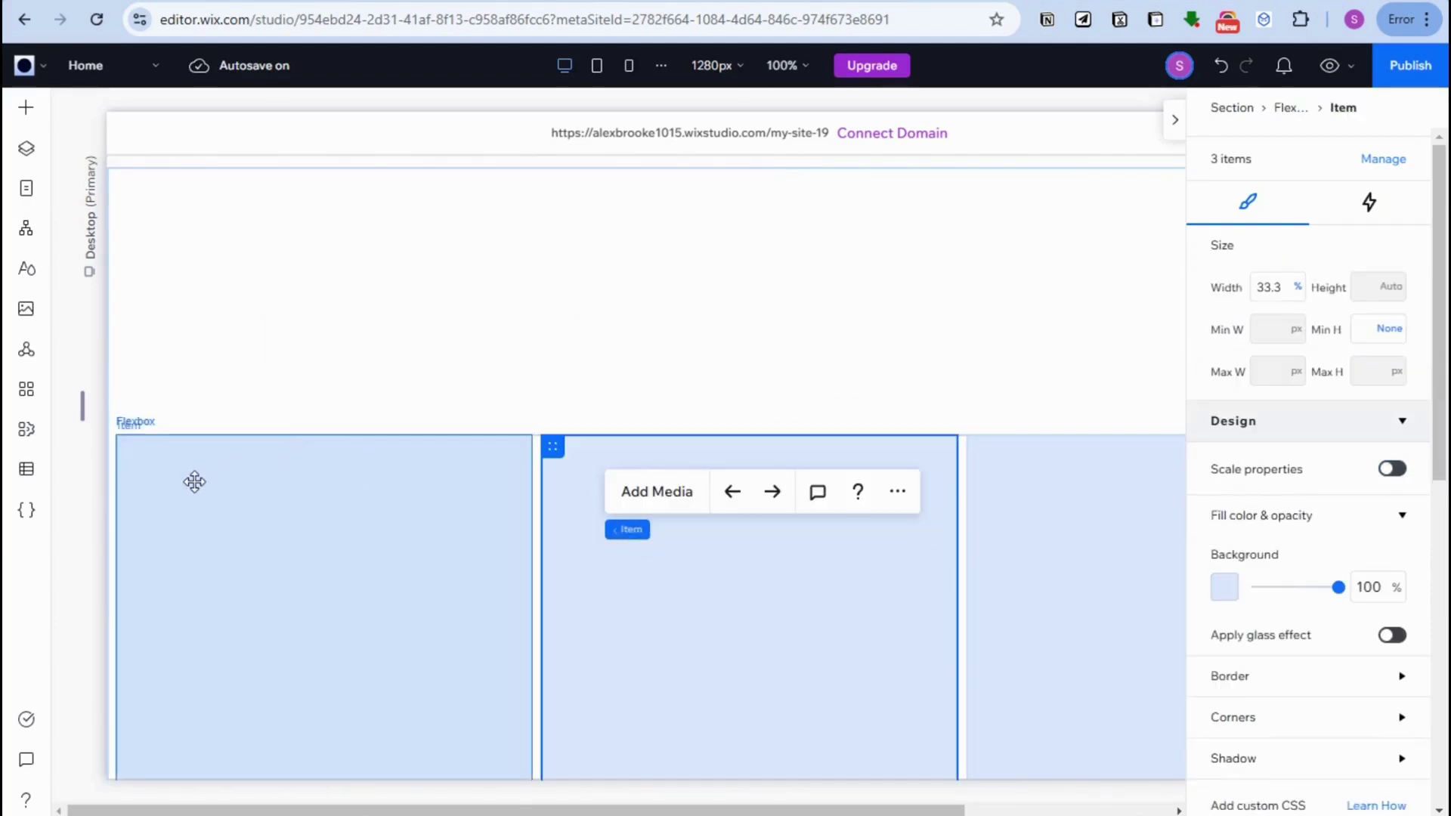
pyautogui.click(253, 478)
pyautogui.click(934, 477)
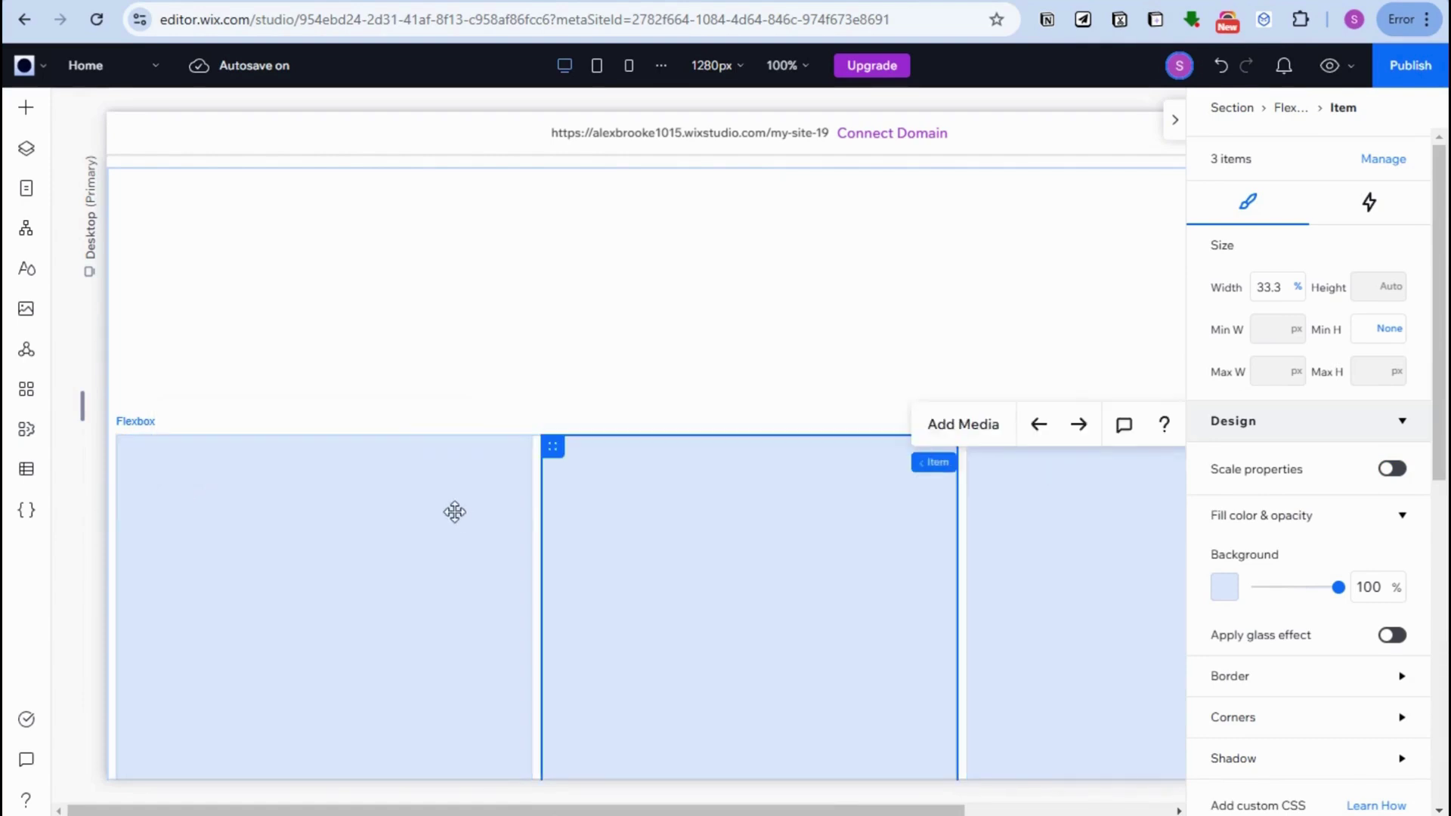
pyautogui.click(300, 623)
pyautogui.scroll(-5, 761, 648)
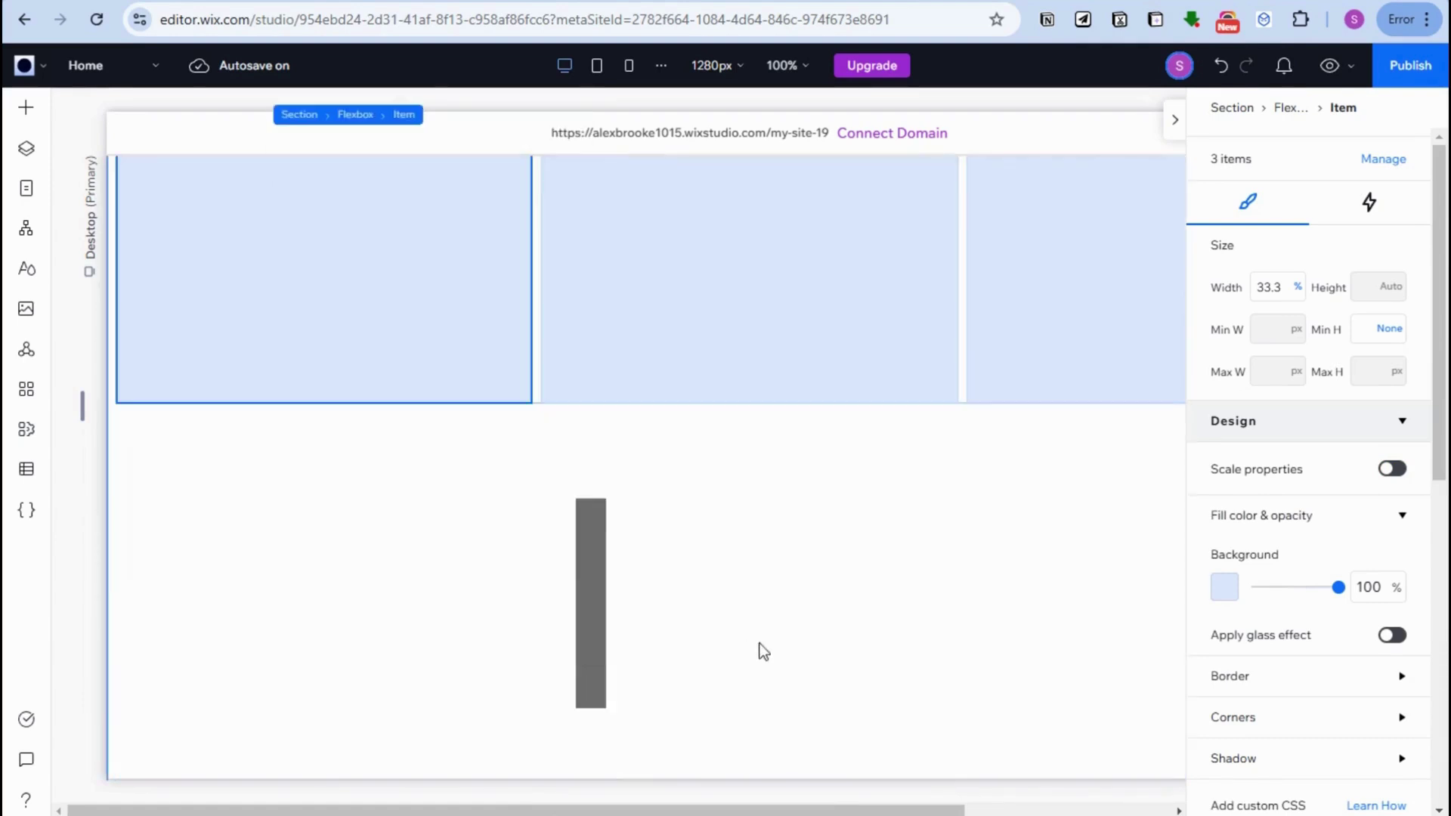
pyautogui.click(739, 390)
pyautogui.click(1059, 385)
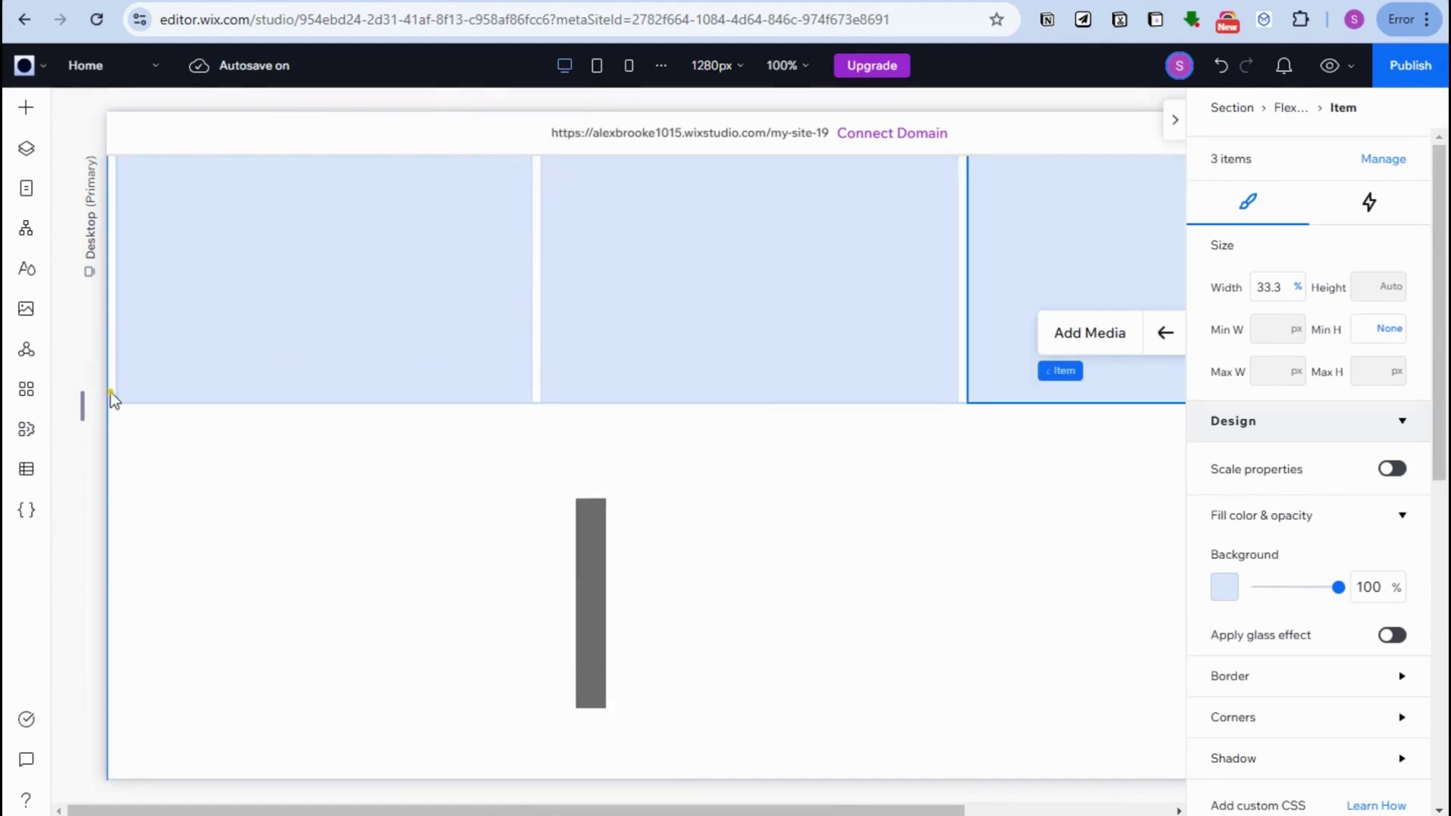
# - Select the surrounding section and switch its layout to Rows
pyautogui.click(111, 392)
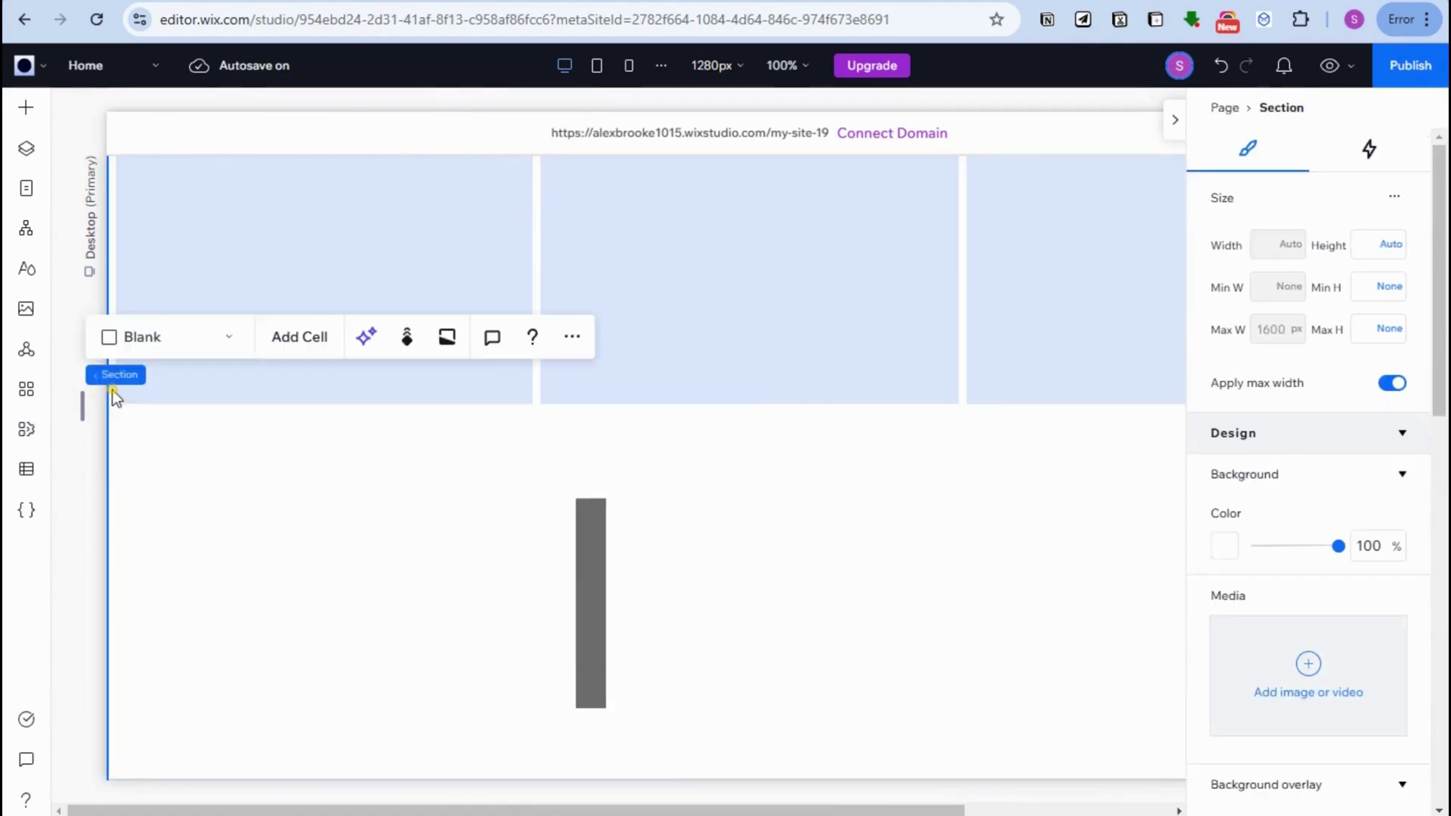
pyautogui.click(231, 336)
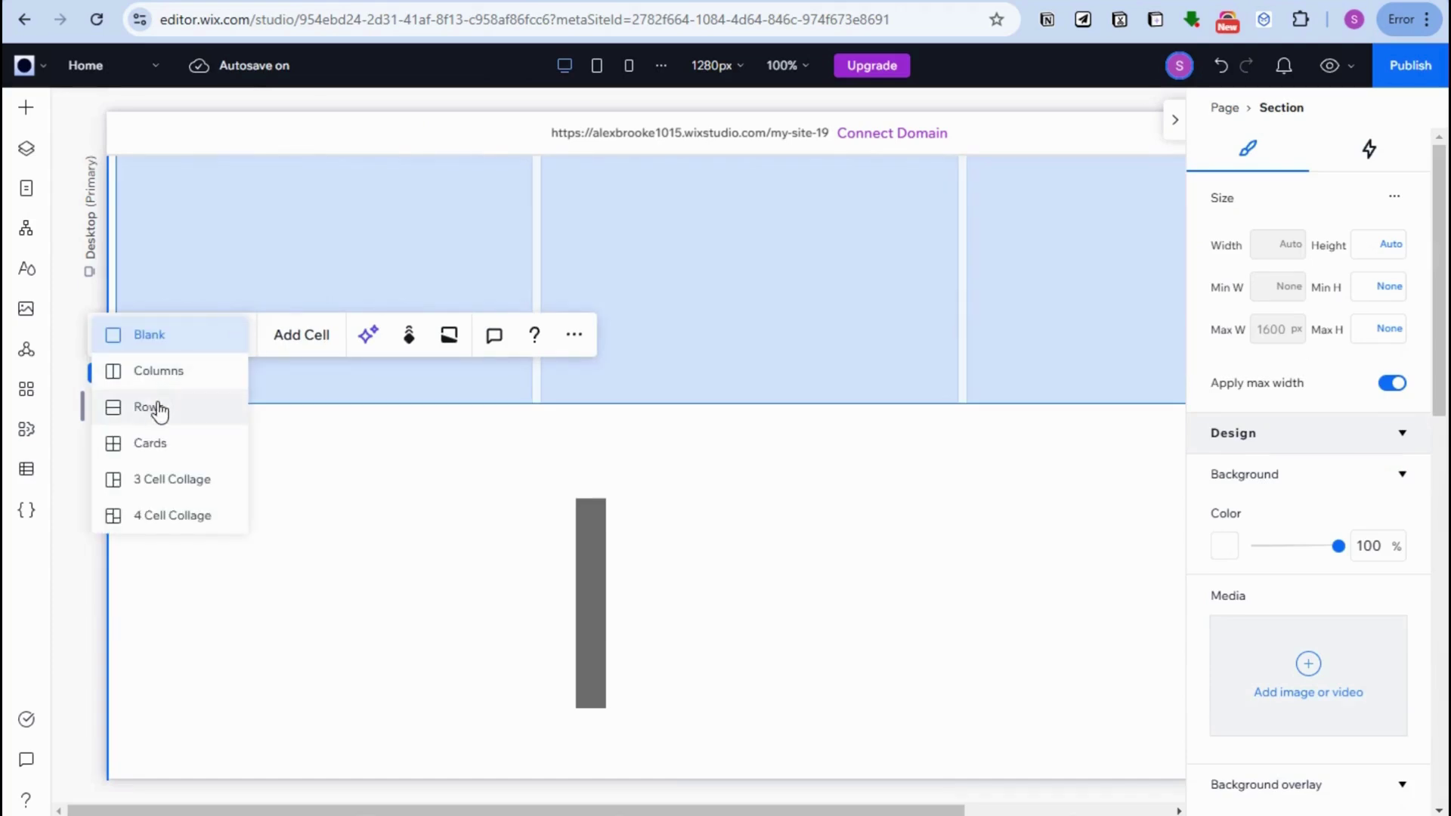
pyautogui.click(603, 351)
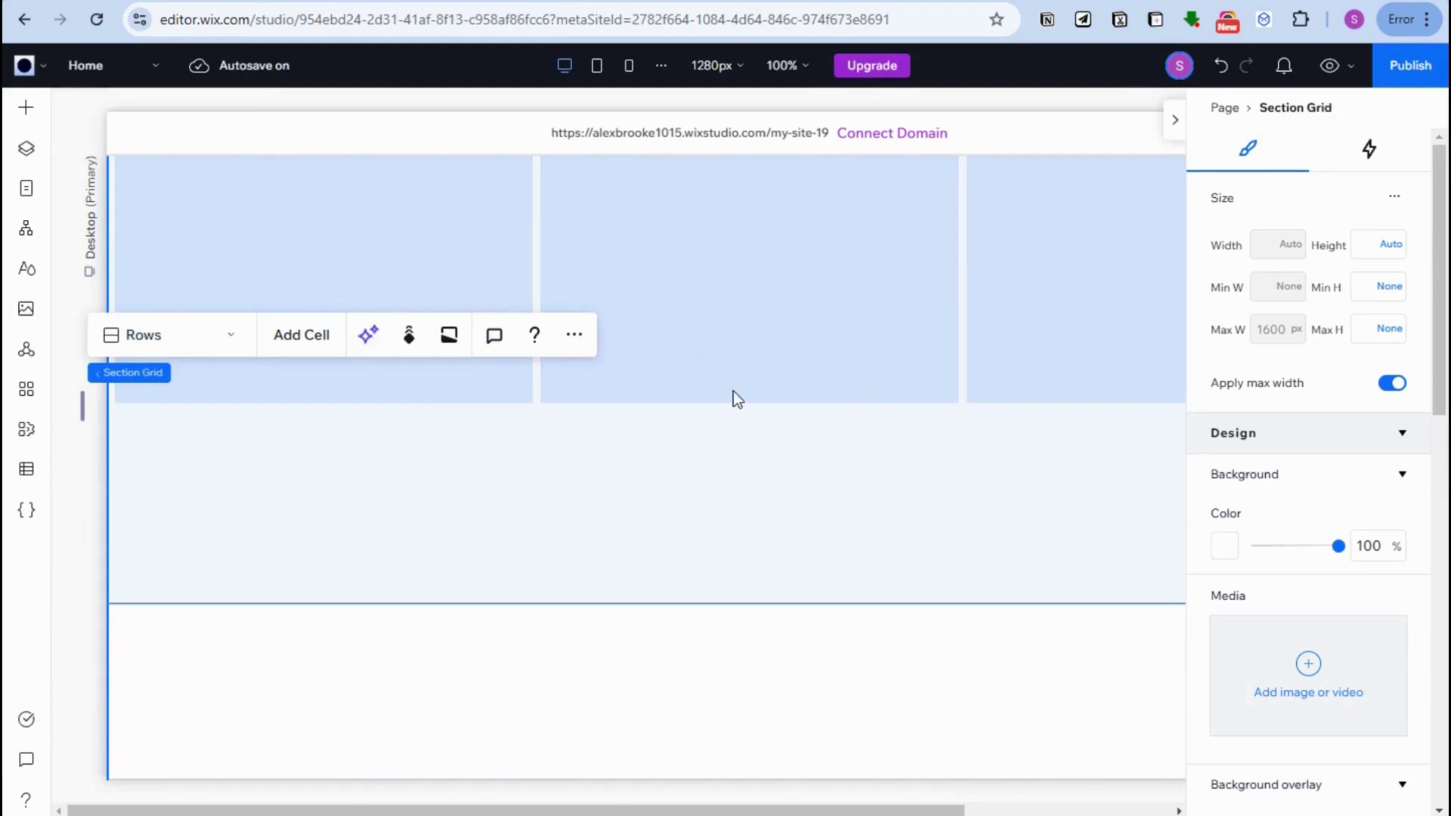
# - Switch the top-row flexbox's minimum height unit to viewport height
pyautogui.click(915, 189)
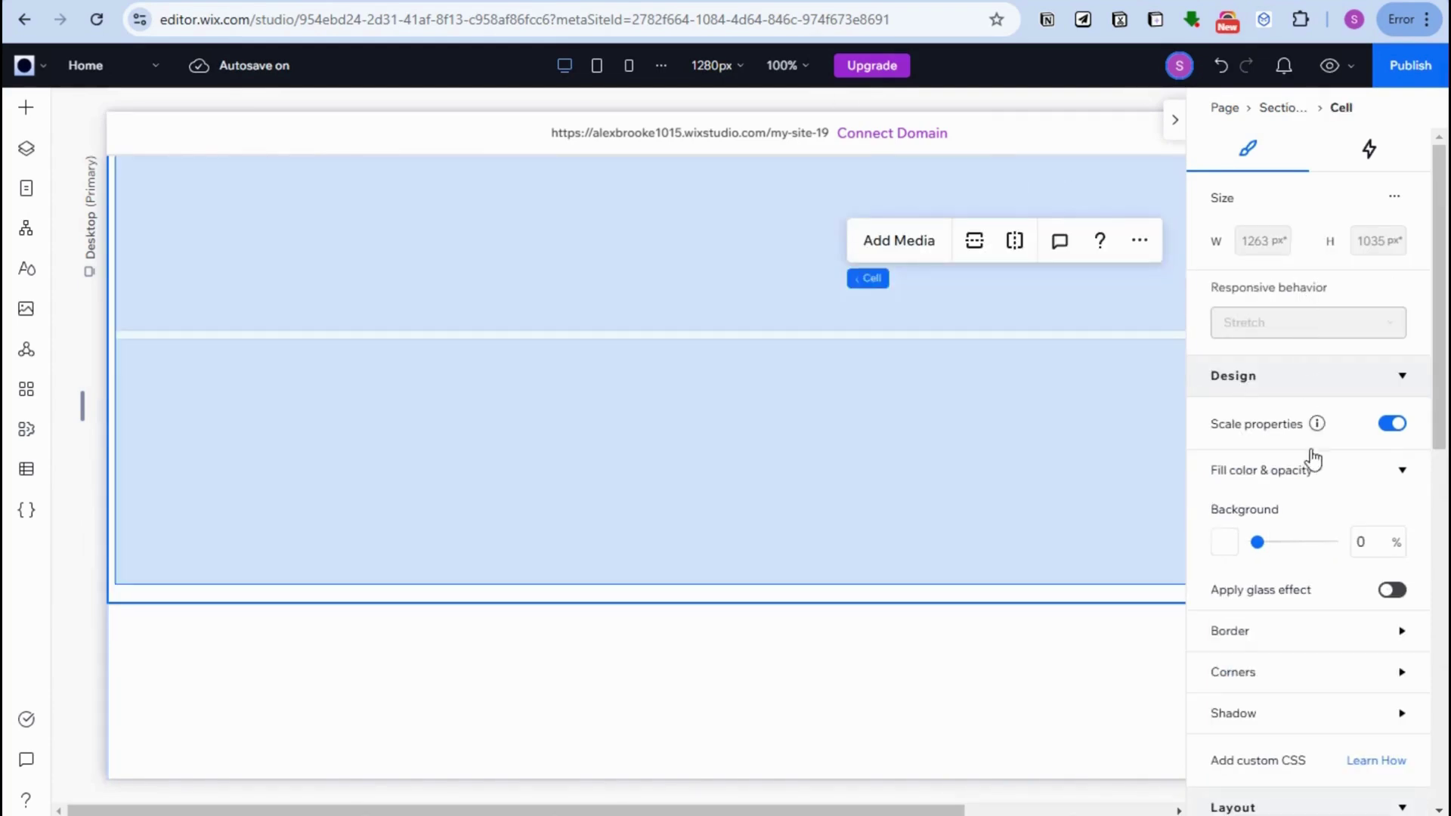
pyautogui.click(807, 289)
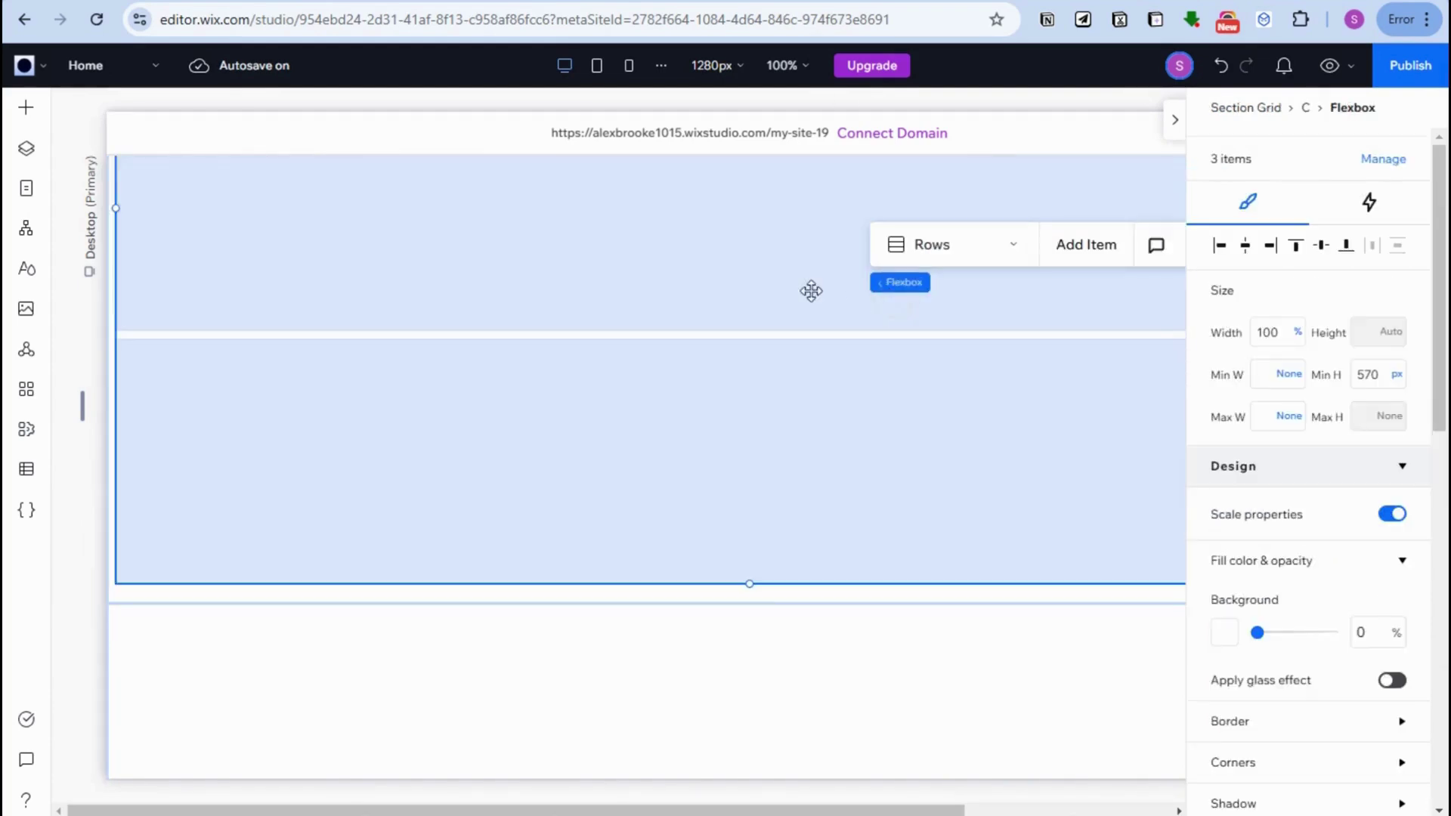
pyautogui.click(1376, 383)
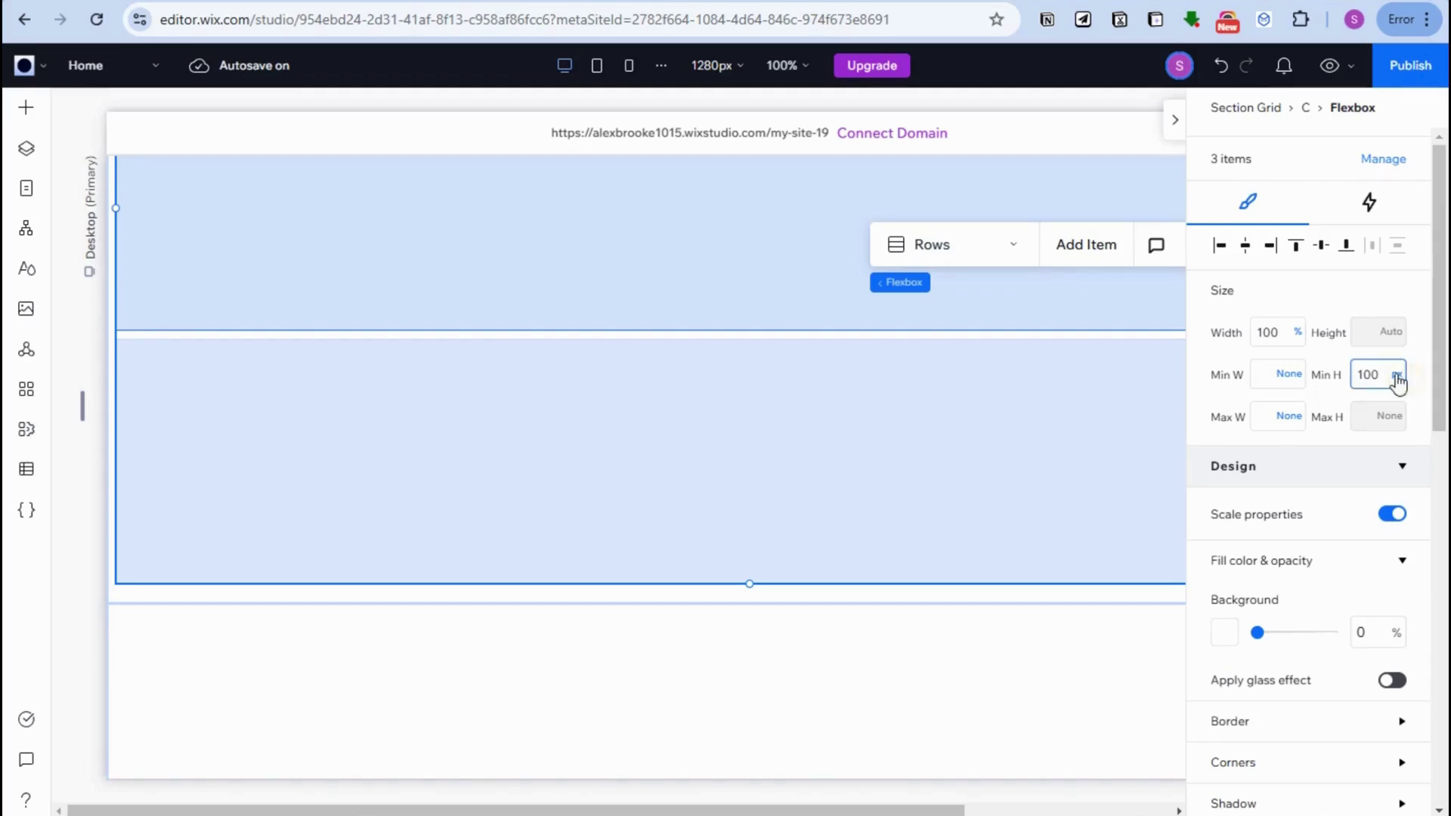
pyautogui.click(1397, 382)
pyautogui.click(1322, 451)
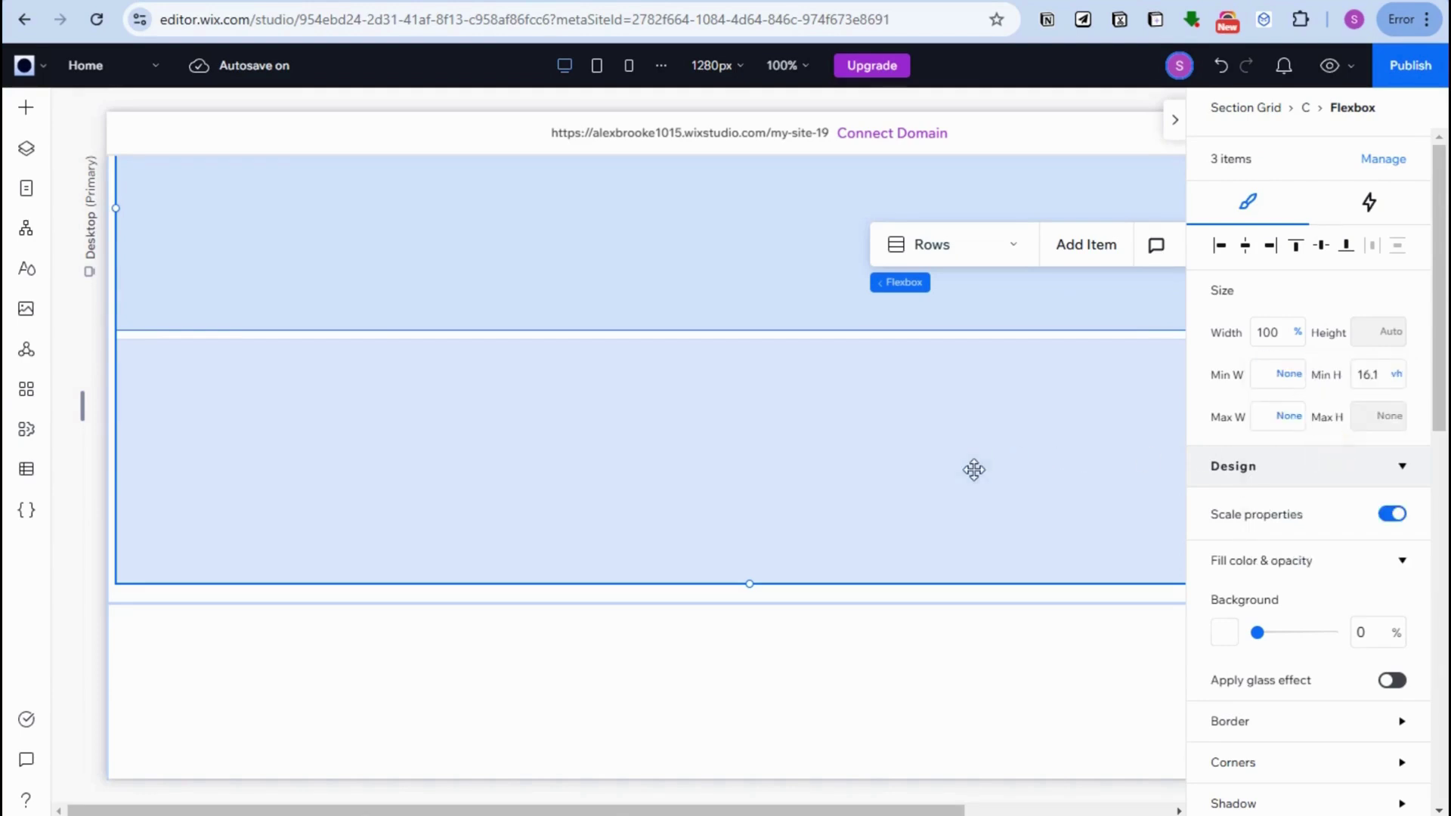
# - Give the lower-row item a 100 vh minimum height
pyautogui.click(854, 479)
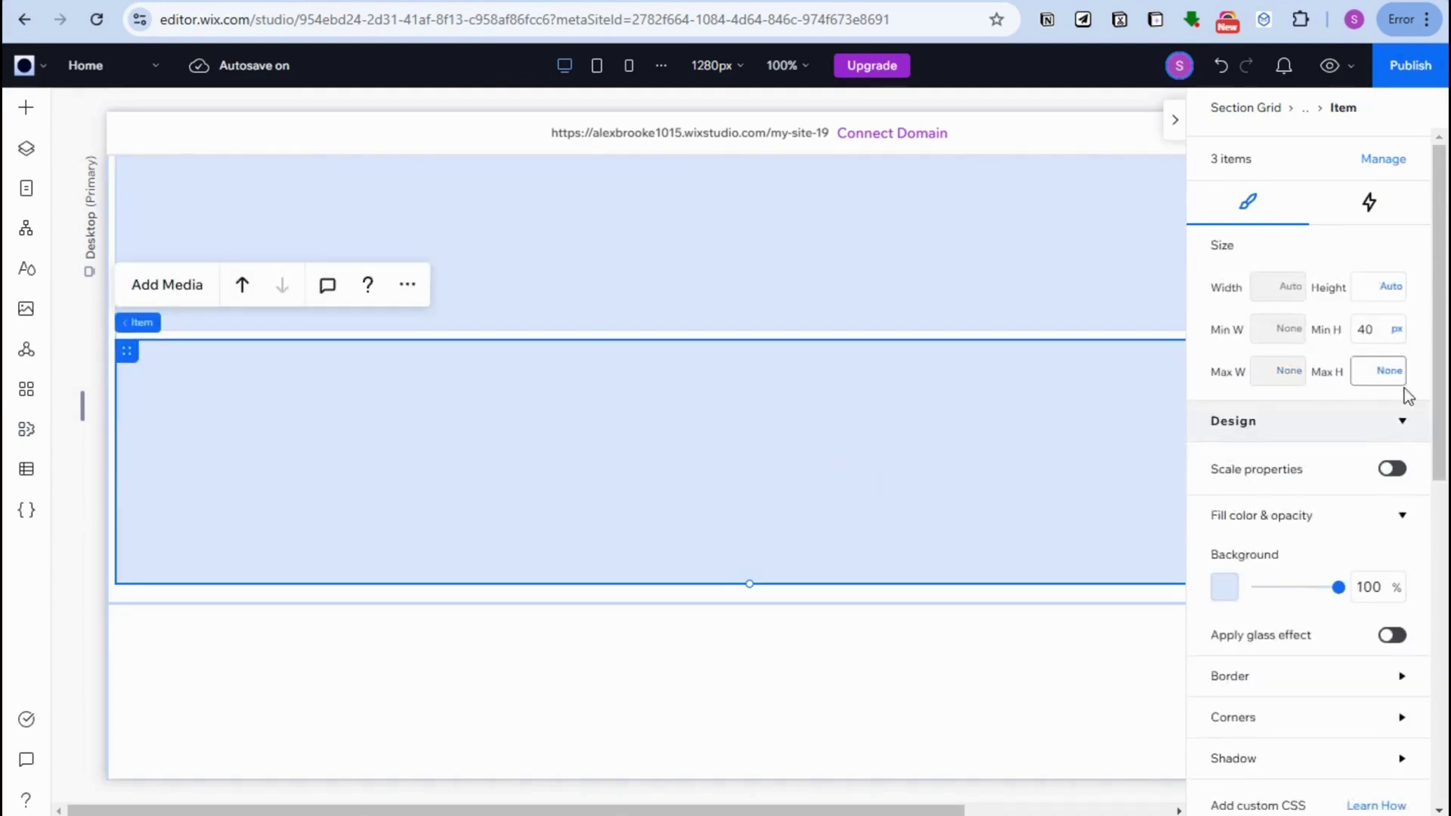
pyautogui.click(1372, 334)
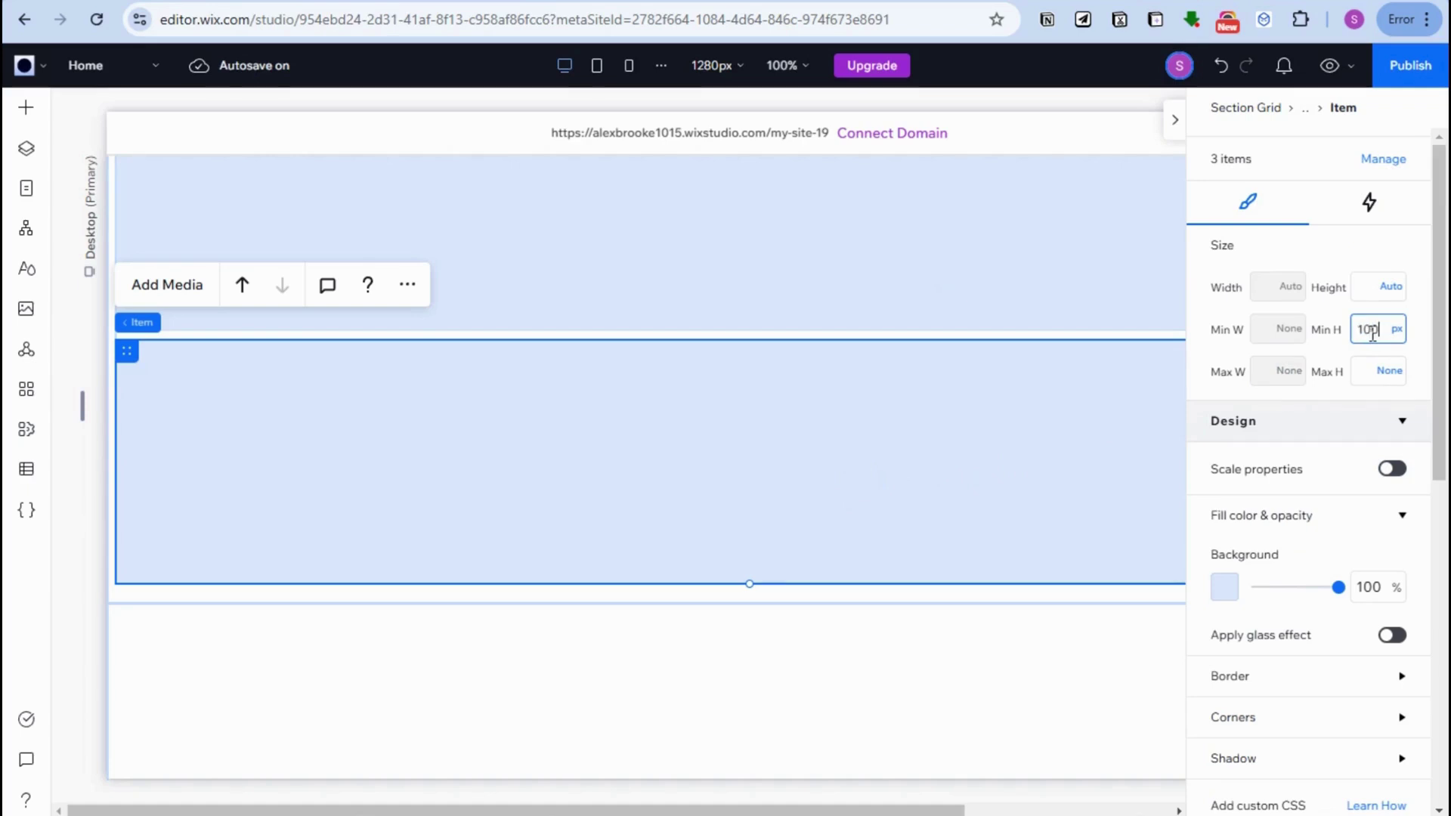
pyautogui.click(1396, 331)
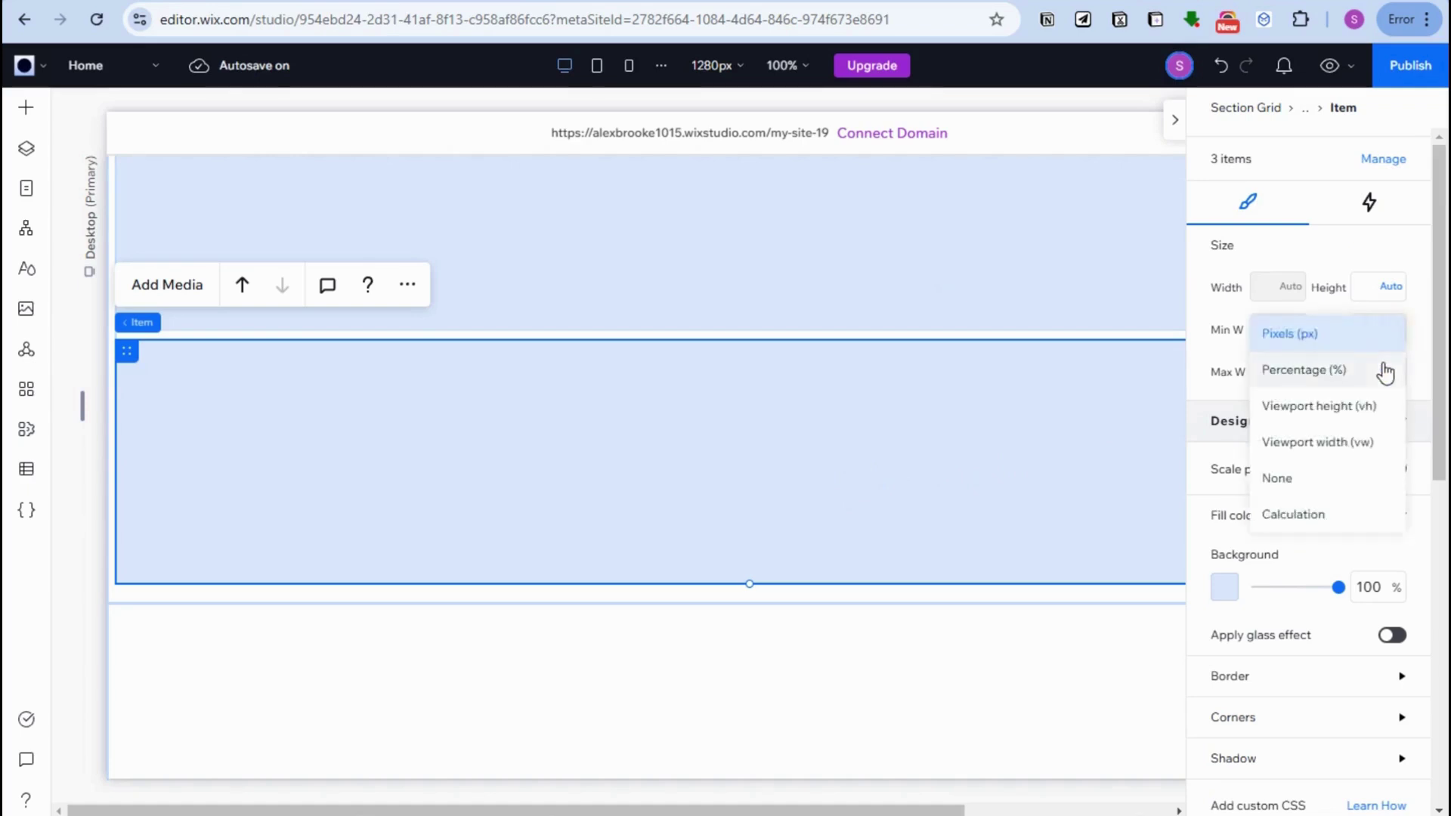
pyautogui.click(1347, 412)
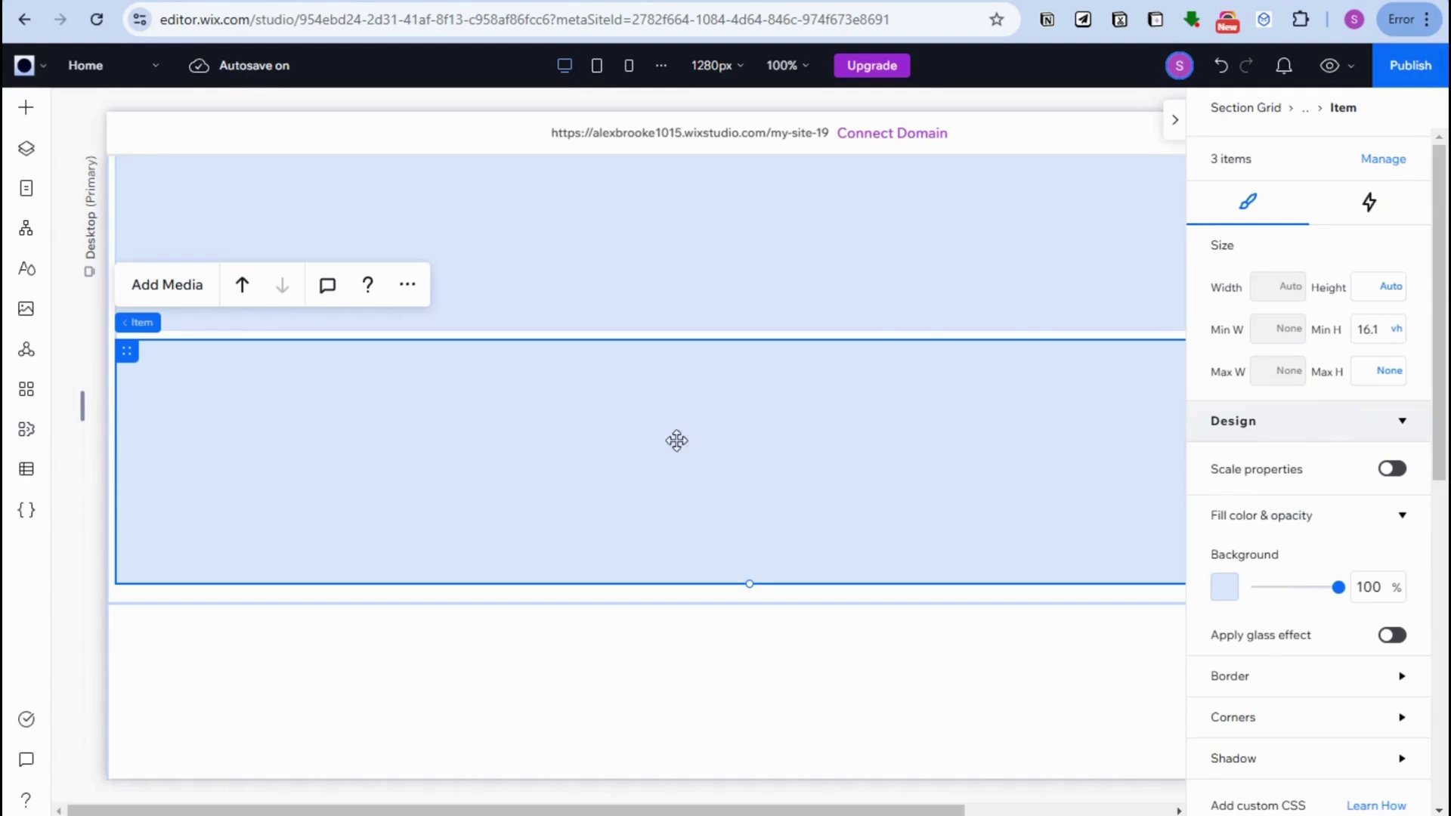
pyautogui.click(1372, 334)
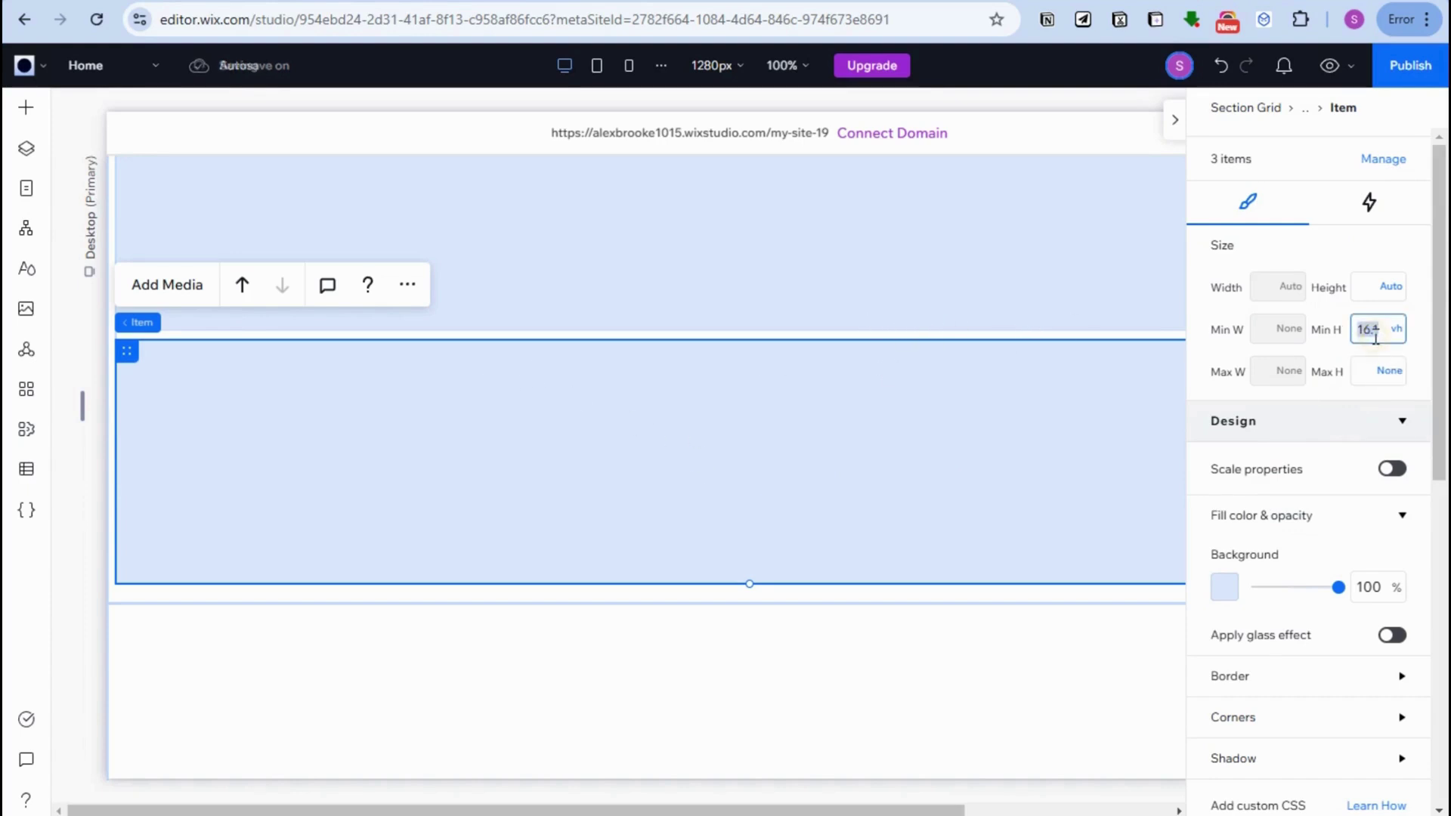
pyautogui.press('Return')
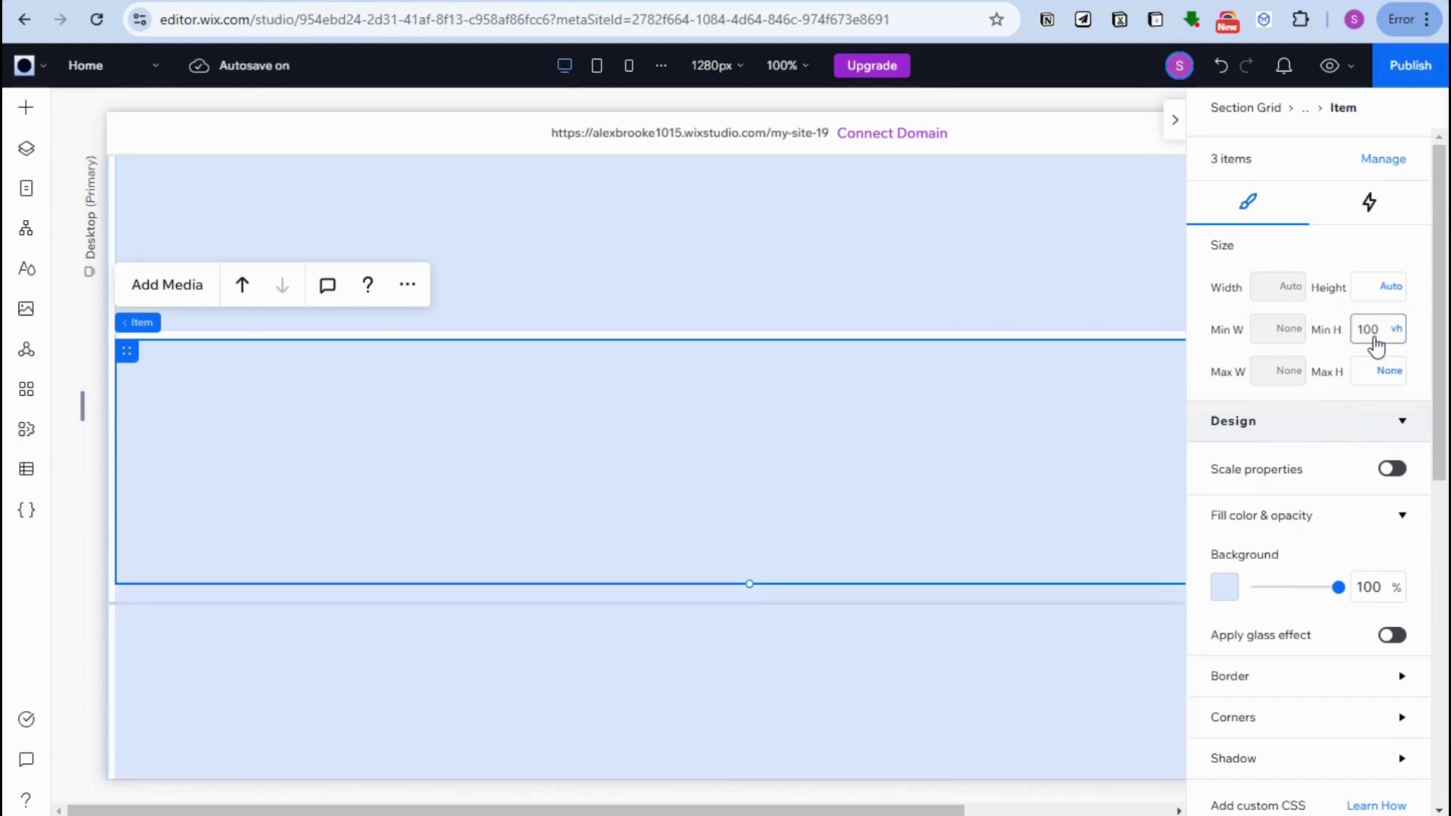
# - Try another unit for the next item's minimum height, then undo it
pyautogui.click(1360, 329)
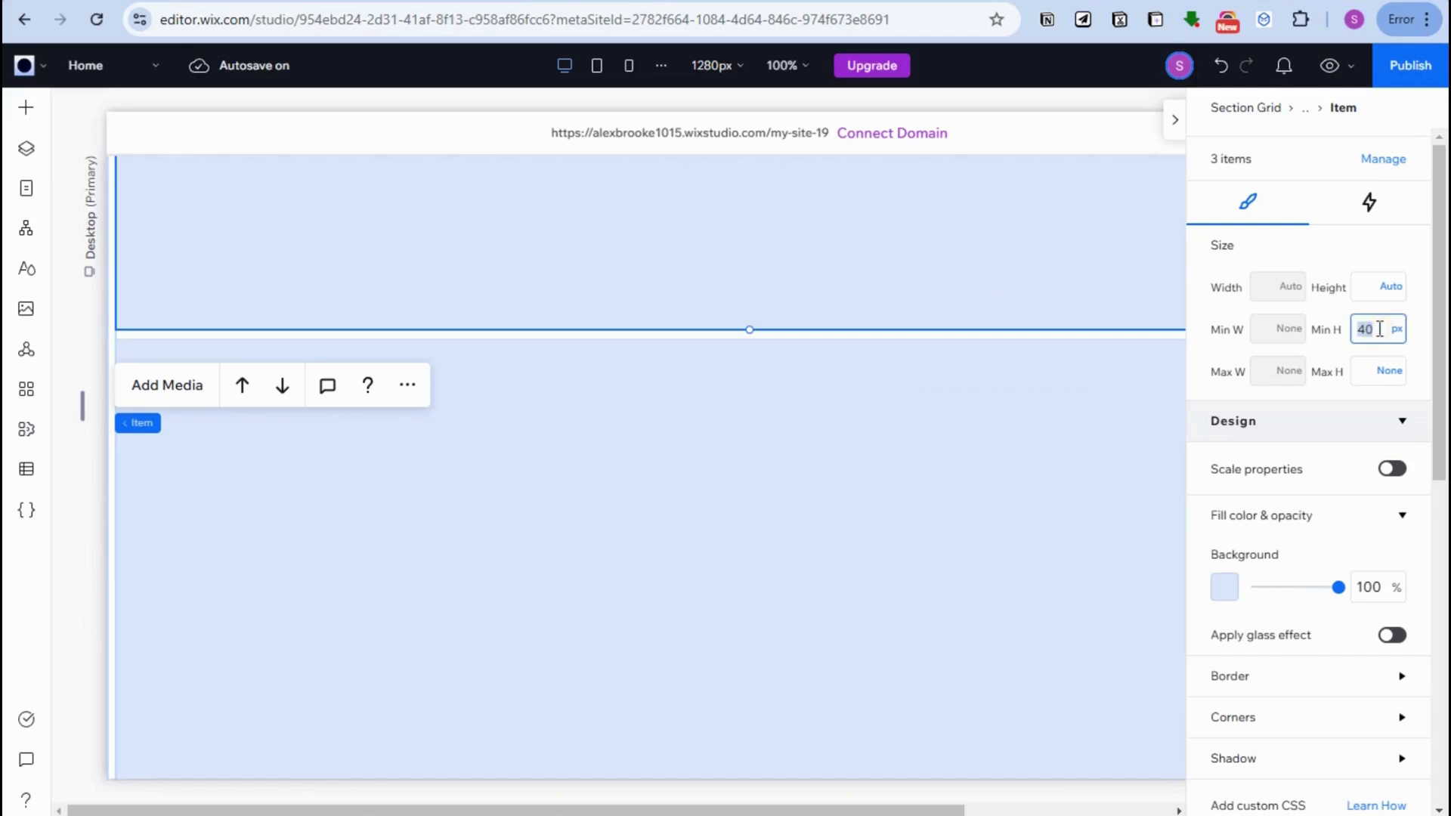
pyautogui.click(1379, 330)
pyautogui.click(1141, 282)
pyautogui.hotkey('ctrl', 'z')
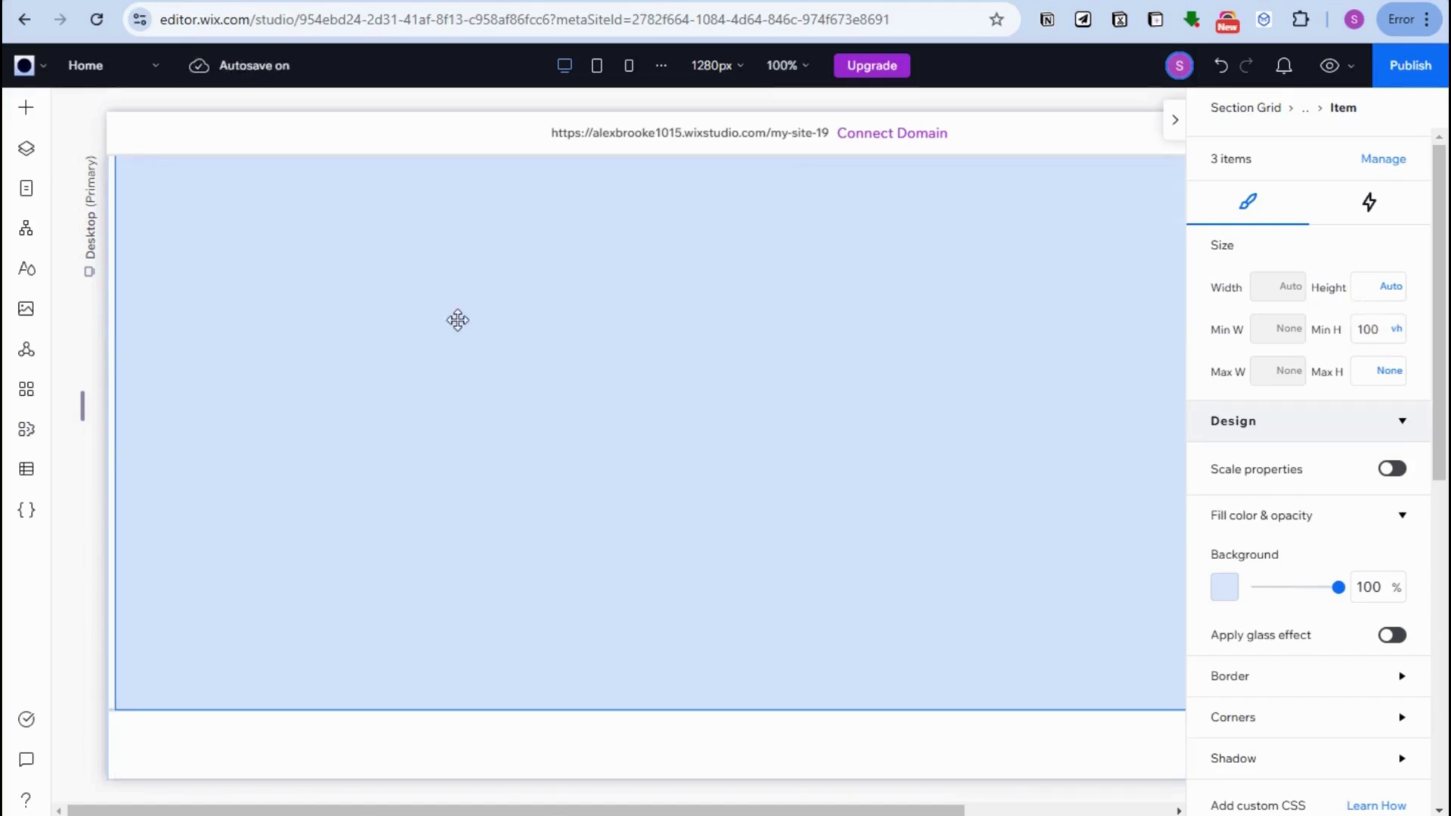
# - Add an image from Quick Add and set it to Stretch to fill its item
pyautogui.click(25, 107)
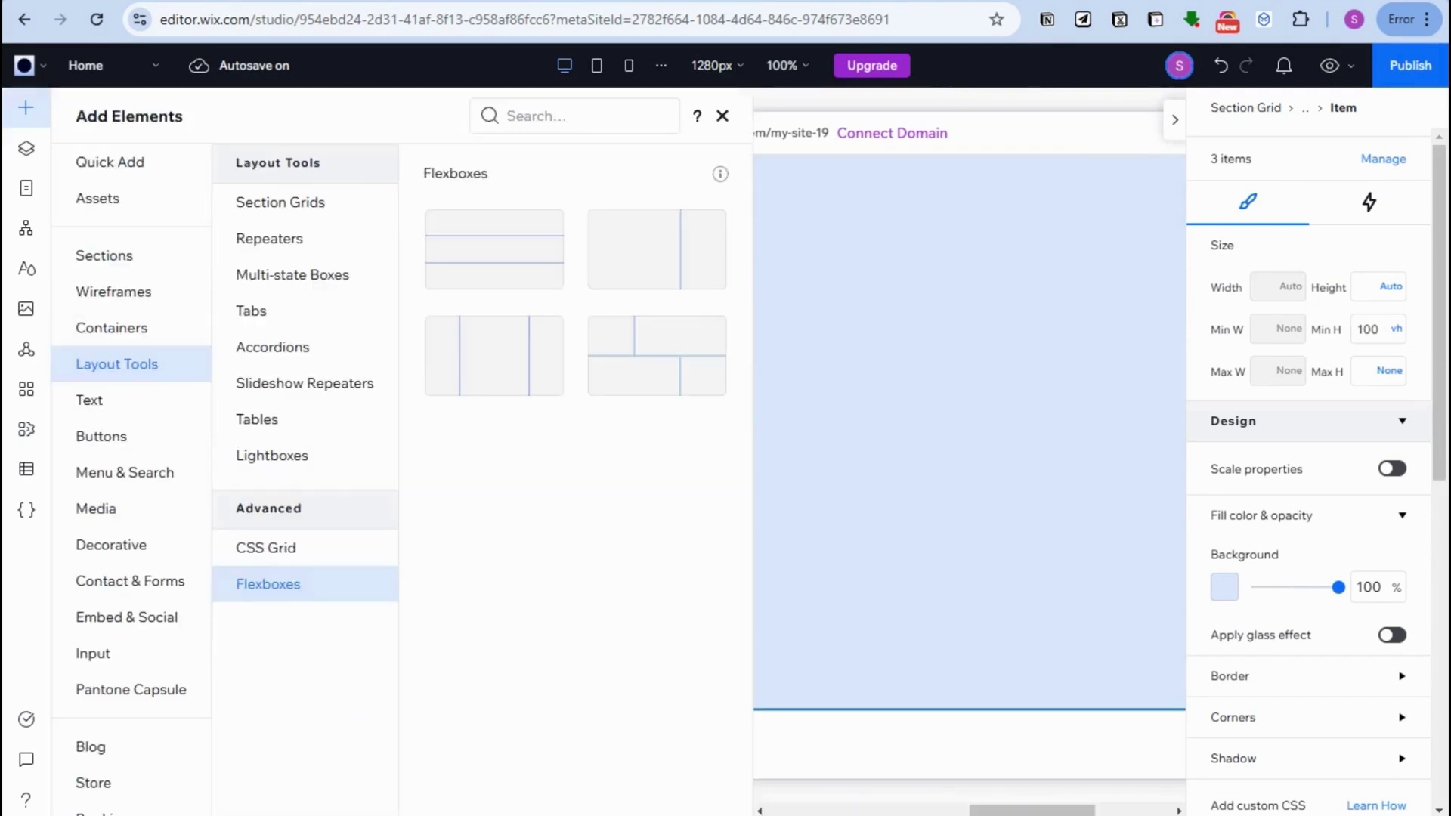
pyautogui.click(106, 162)
pyautogui.moveTo(288, 227); pyautogui.dragTo(803, 360)
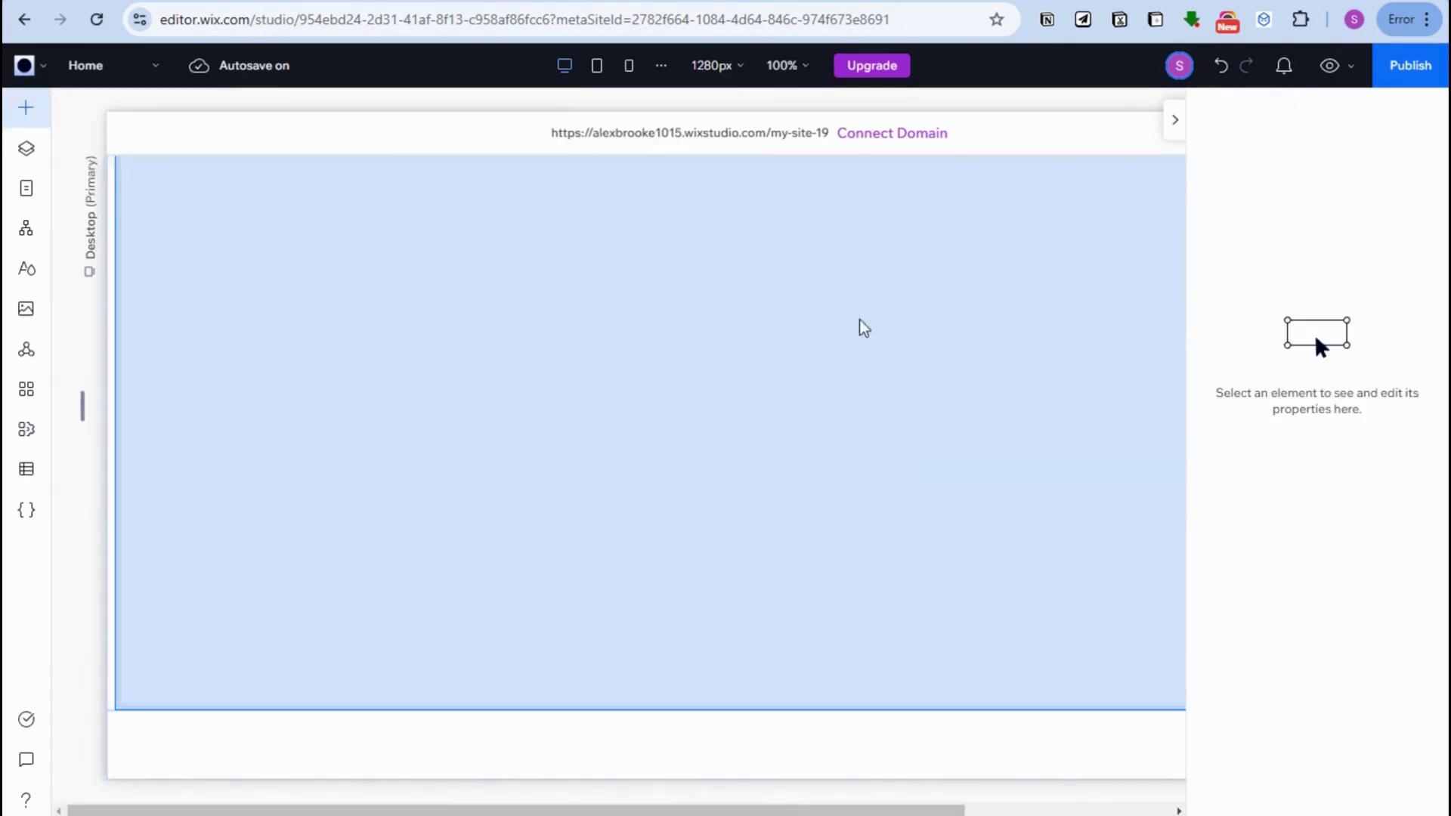
pyautogui.click(926, 287)
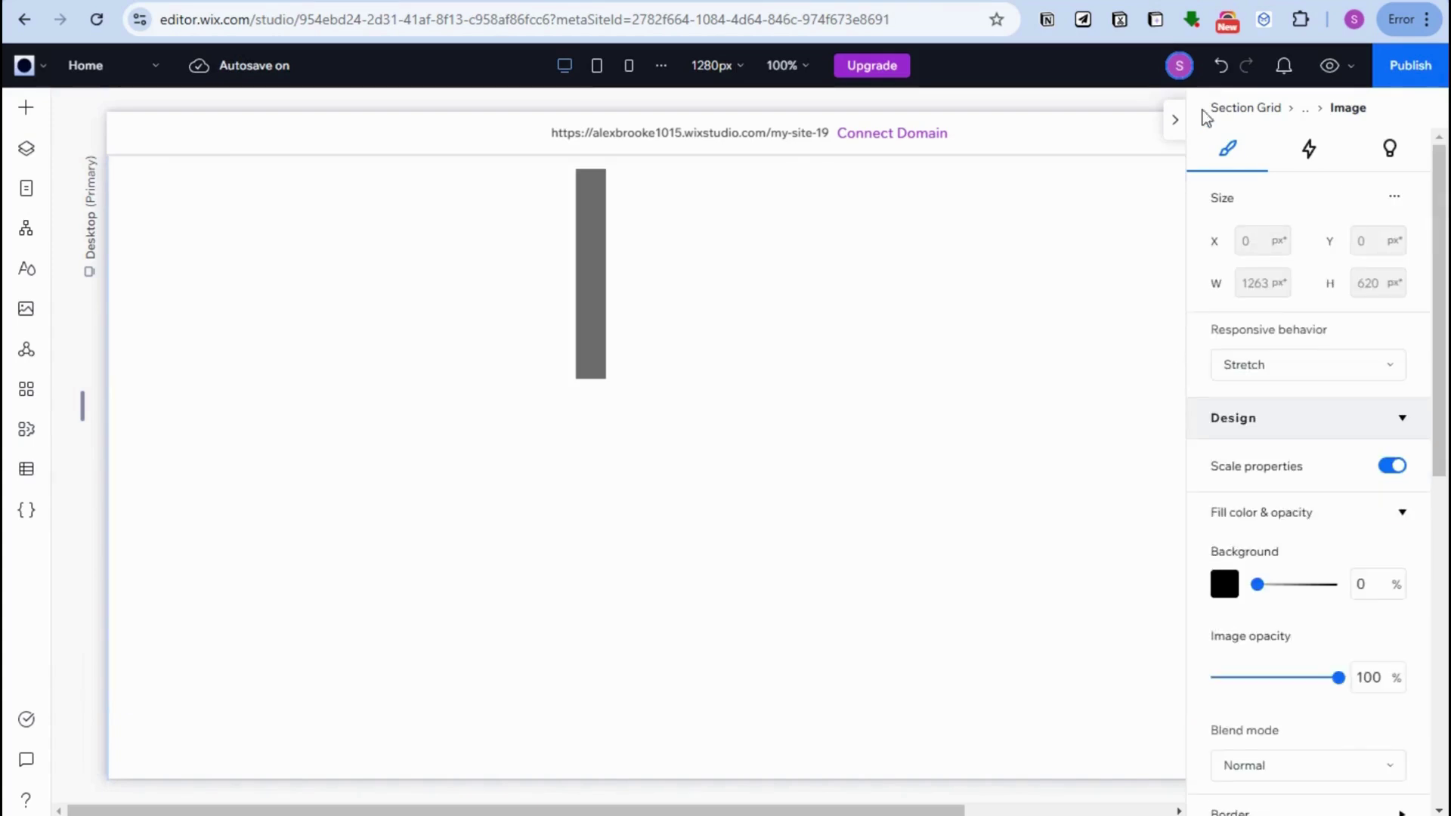
# - Collapse the inspector, scroll to review the rows, and select the section grid
pyautogui.click(1174, 119)
pyautogui.scroll(5, 701, 373)
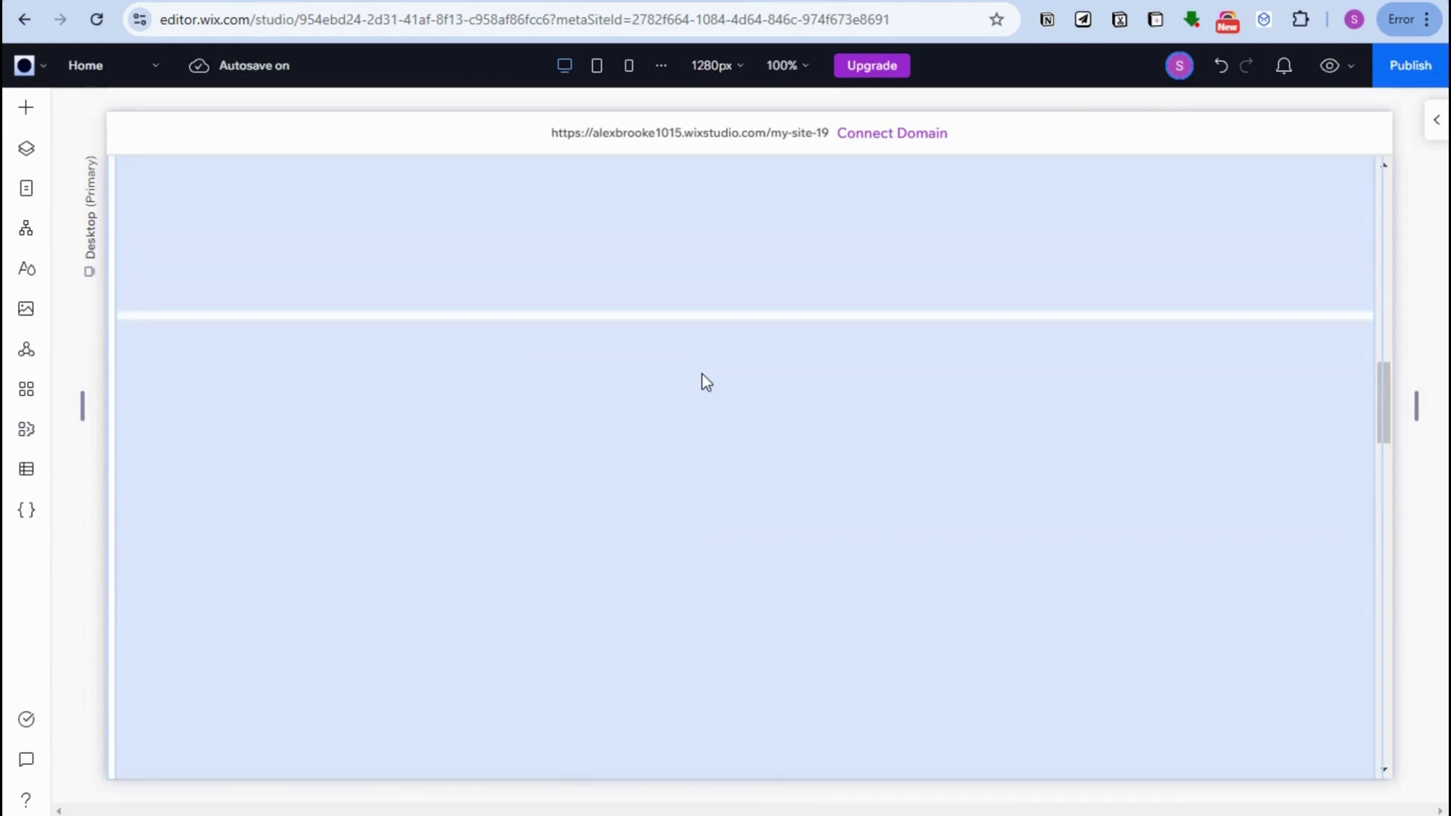
pyautogui.scroll(-10, 835, 333)
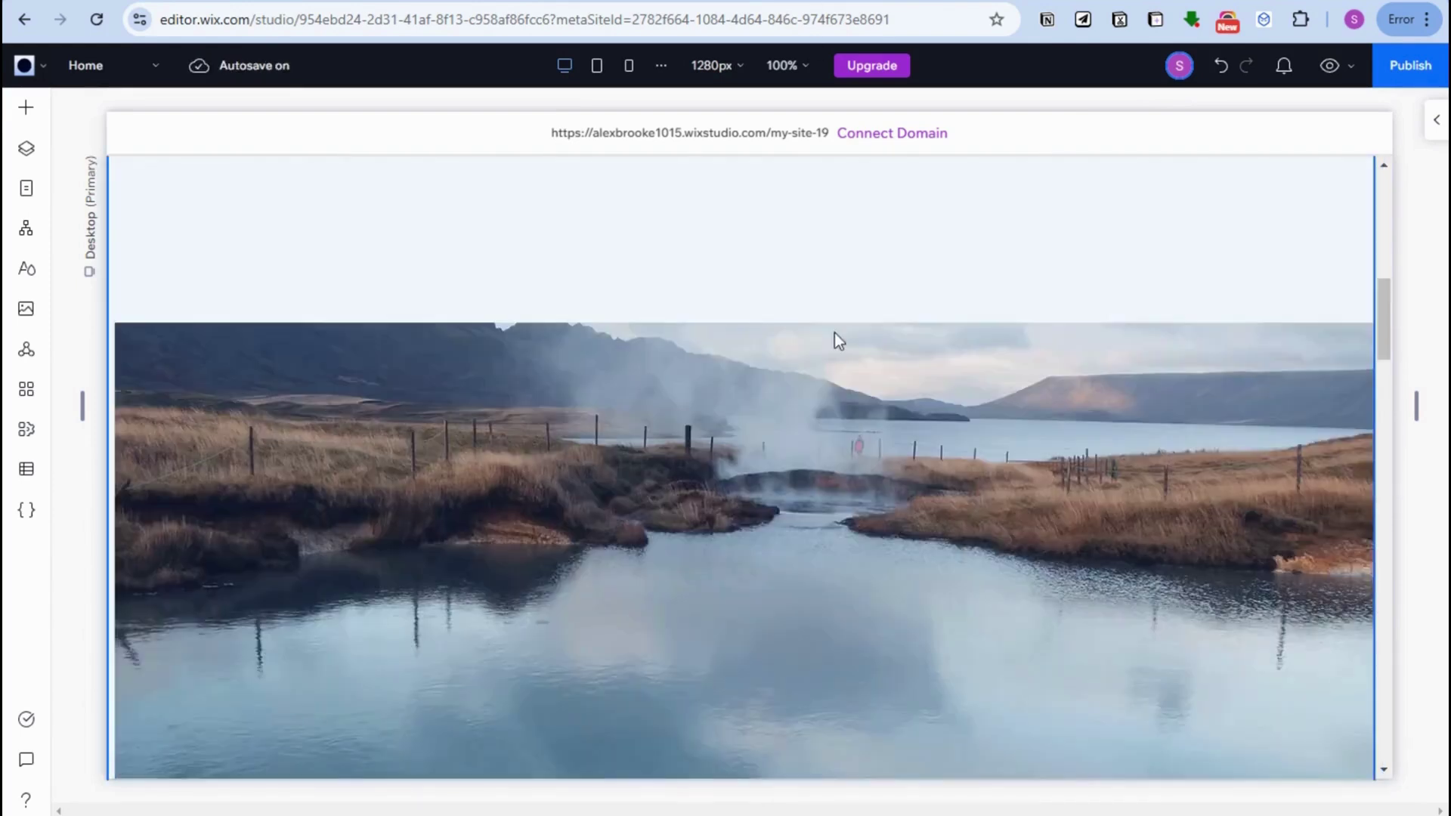
pyautogui.scroll(-2, 988, 378)
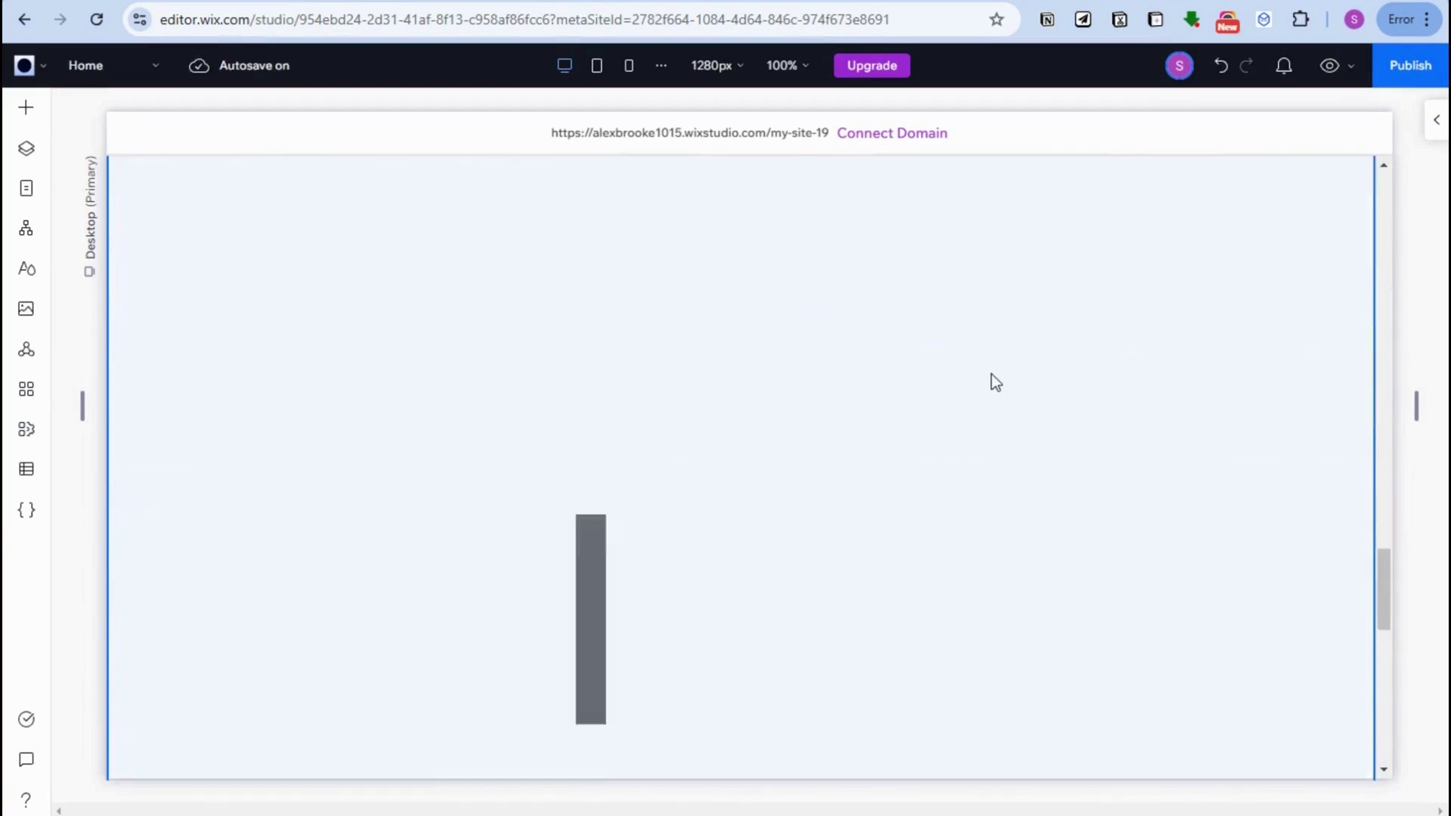
pyautogui.scroll(10, 992, 374)
pyautogui.scroll(3, 546, 370)
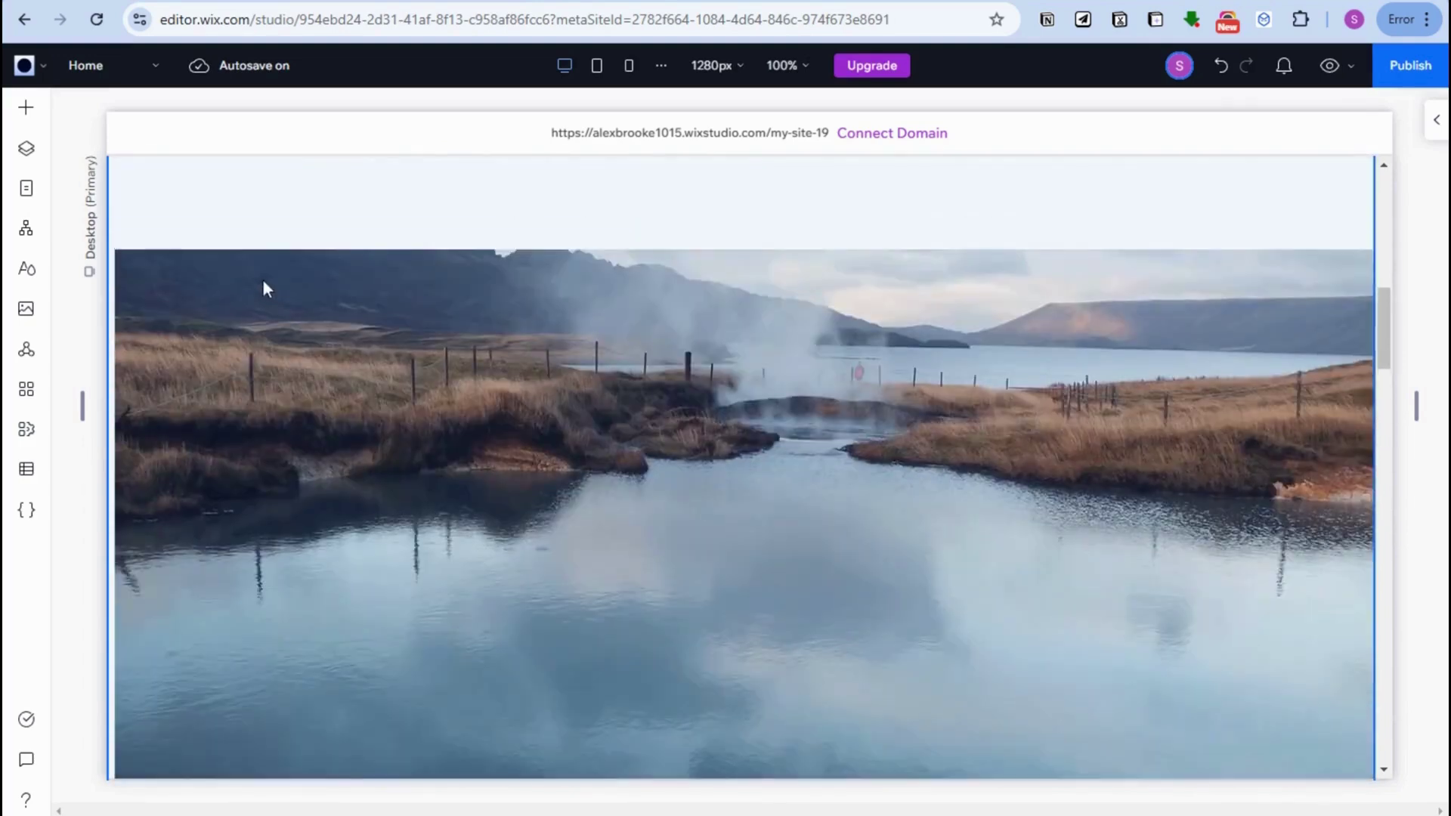
pyautogui.click(187, 219)
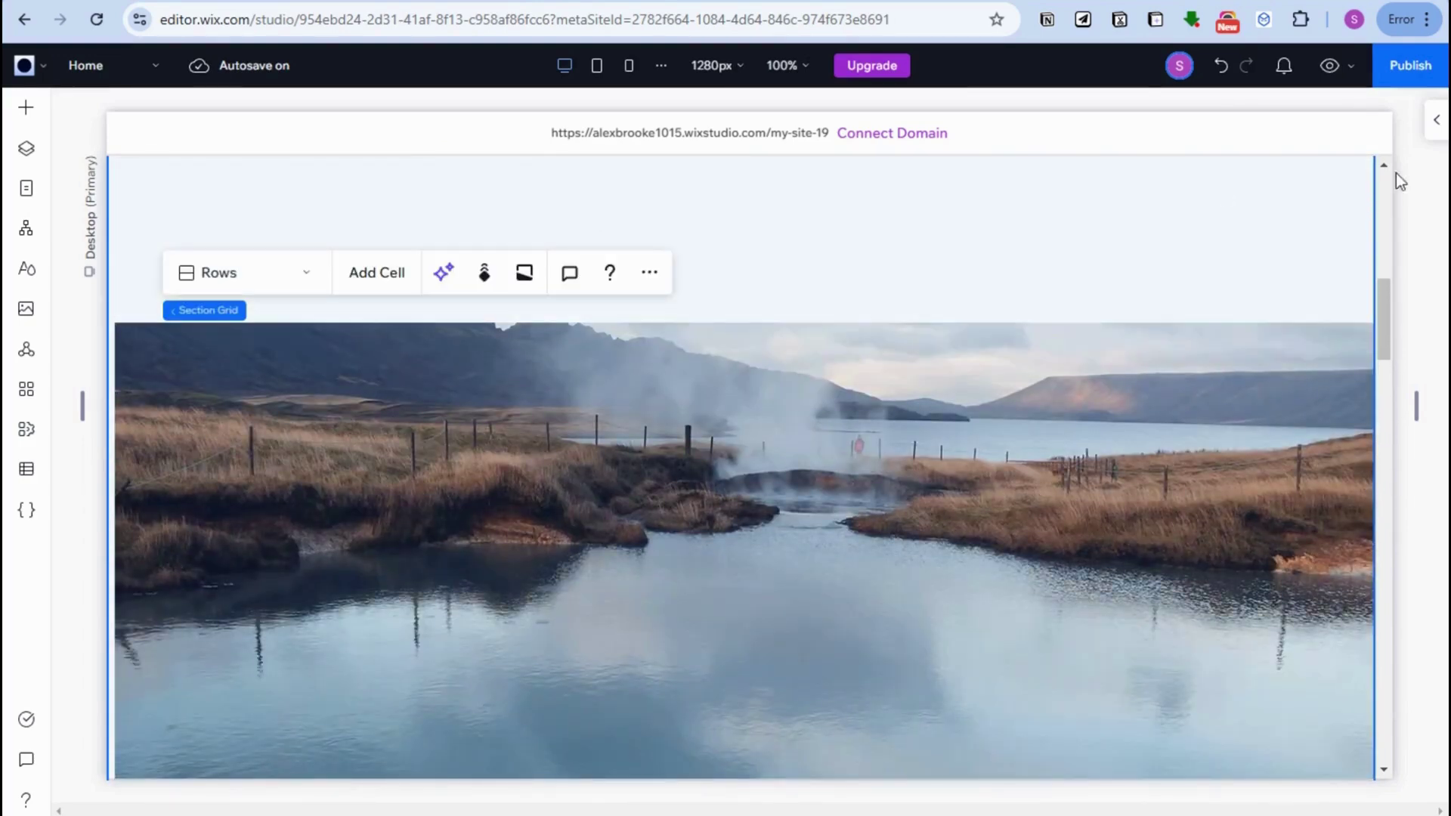
# - Set the photo flexbox's display type to Columns and its width to 300%
pyautogui.click(1436, 119)
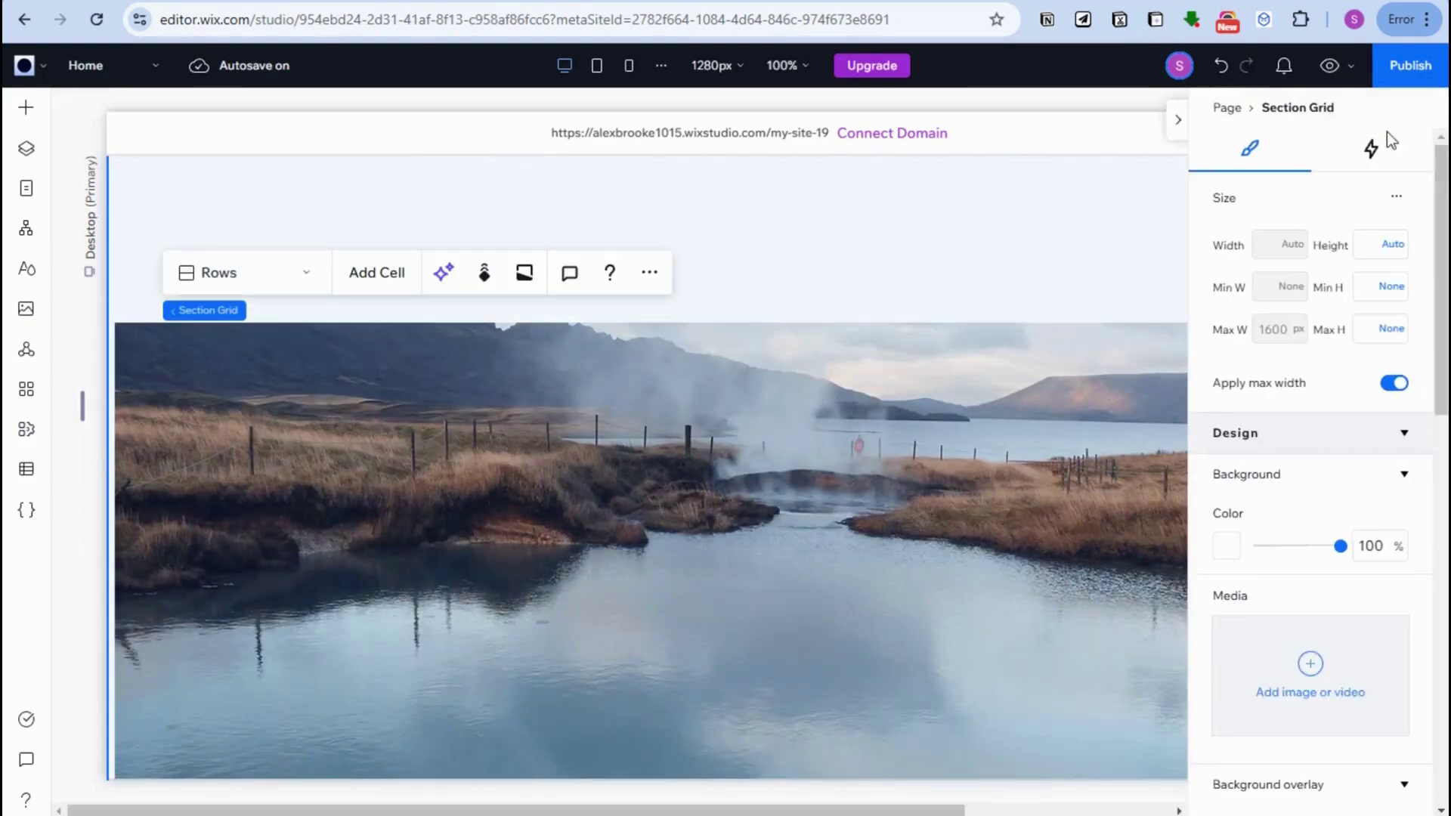
pyautogui.click(490, 179)
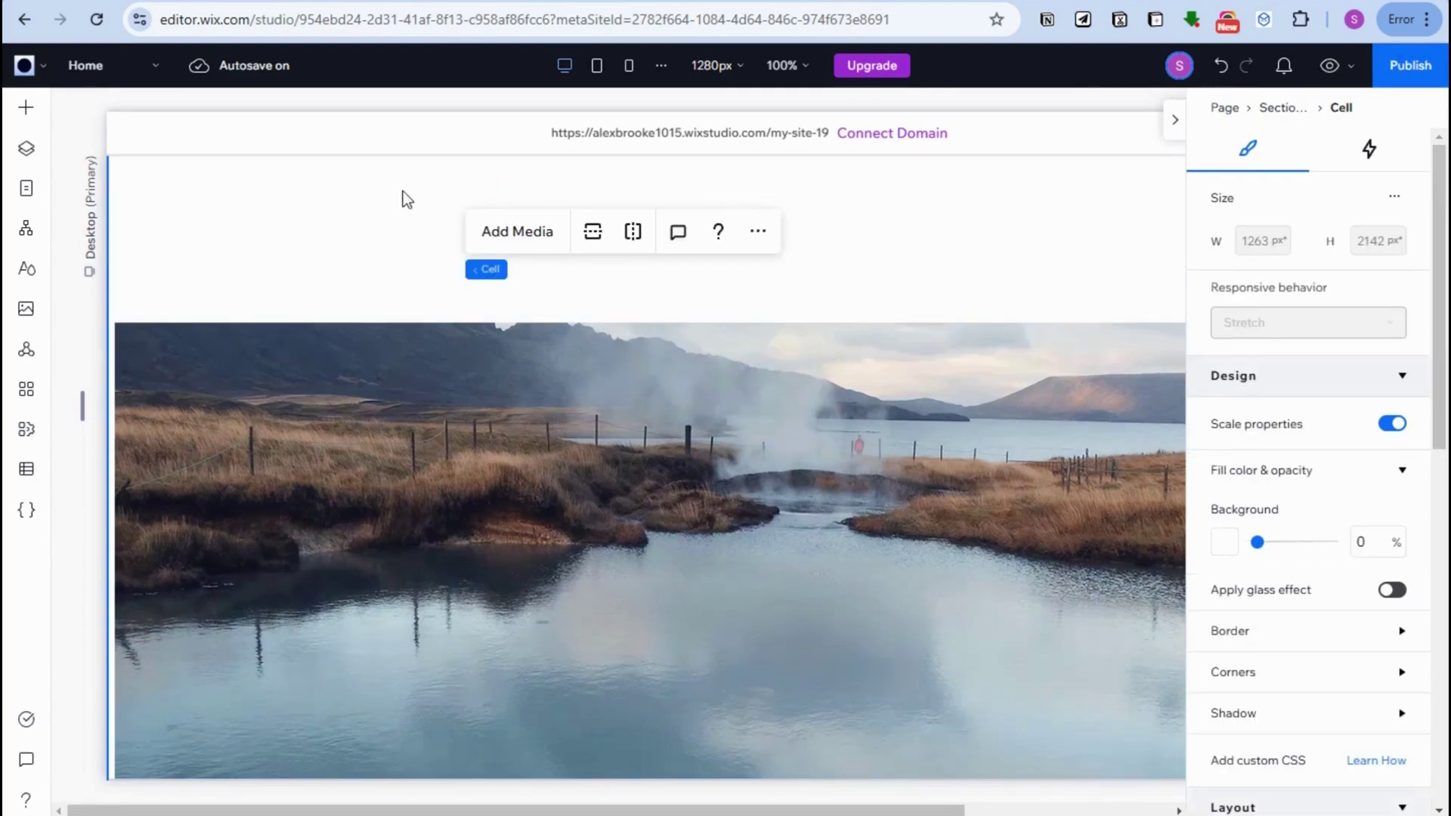
pyautogui.scroll(-2, 660, 319)
pyautogui.click(660, 318)
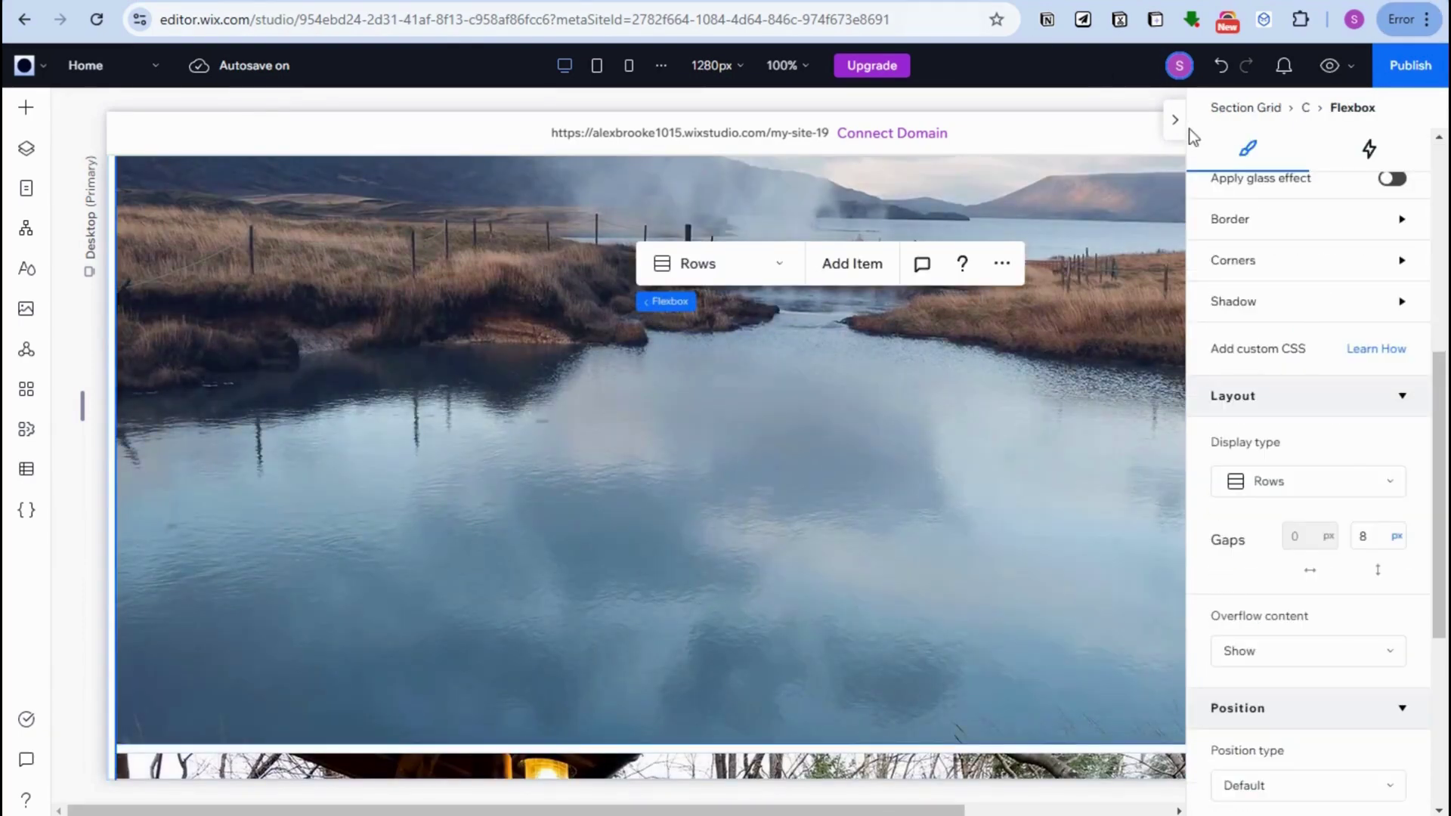
pyautogui.click(1284, 487)
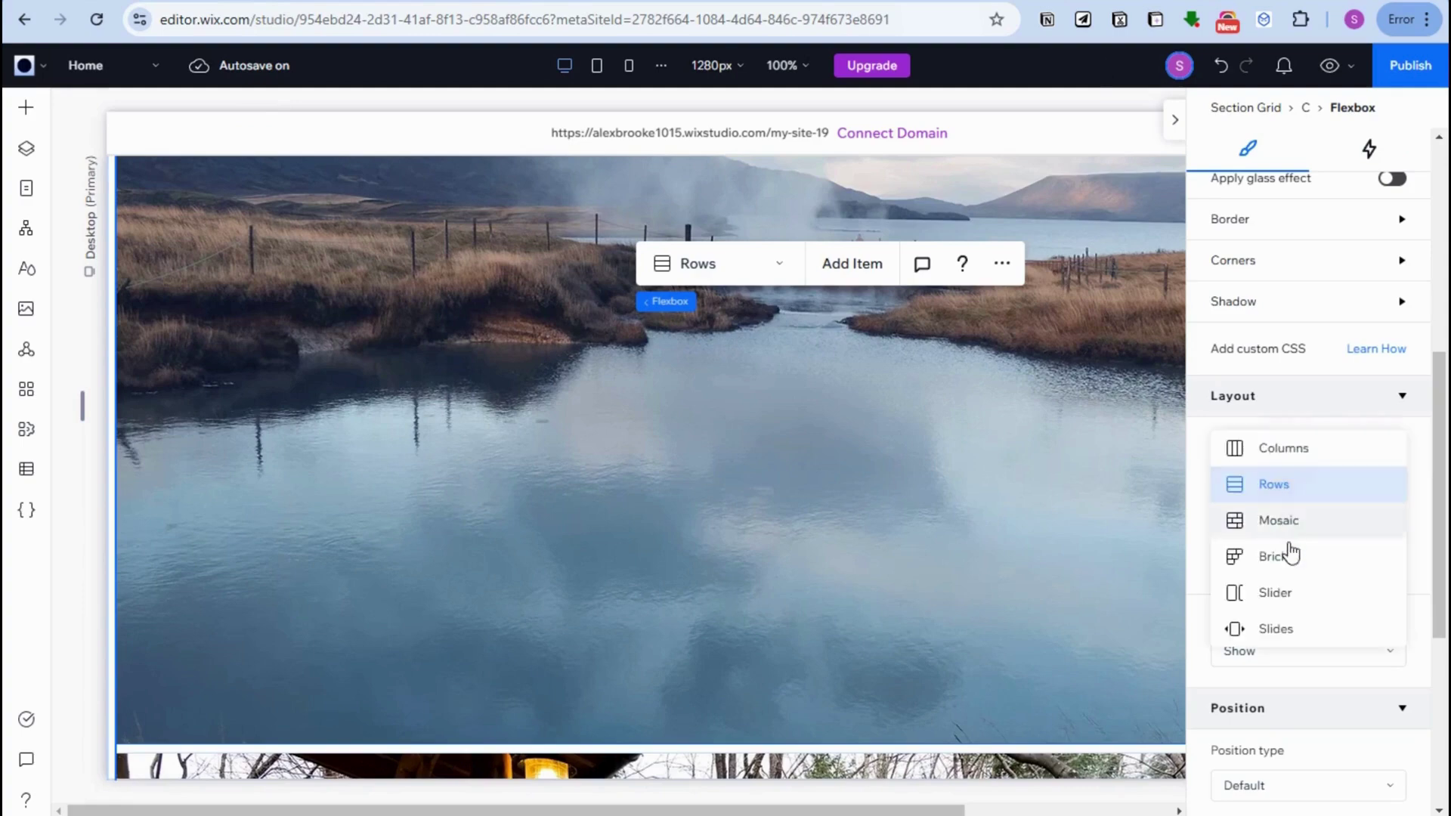
pyautogui.click(1281, 450)
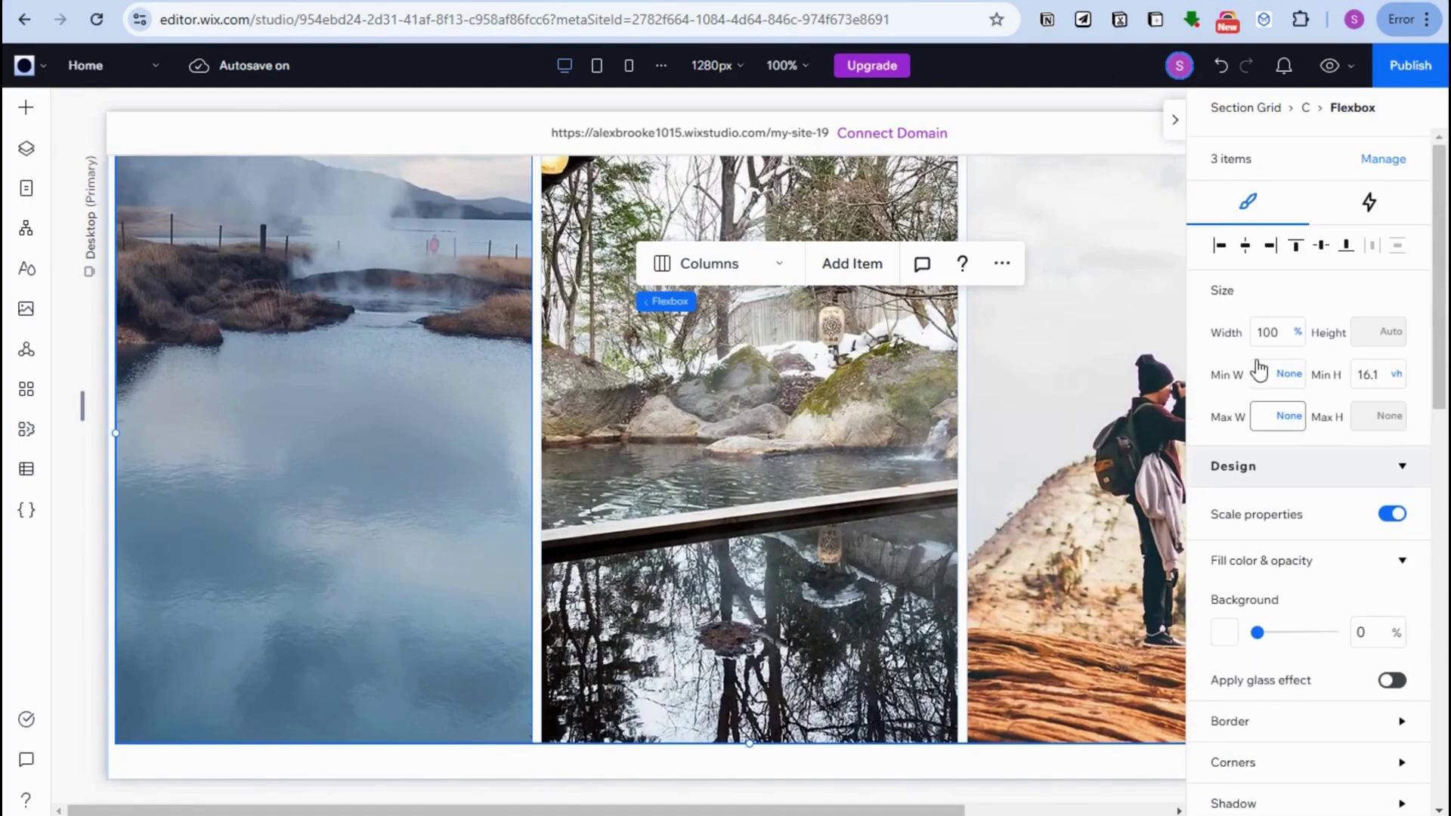
pyautogui.click(1268, 330)
pyautogui.write('300')
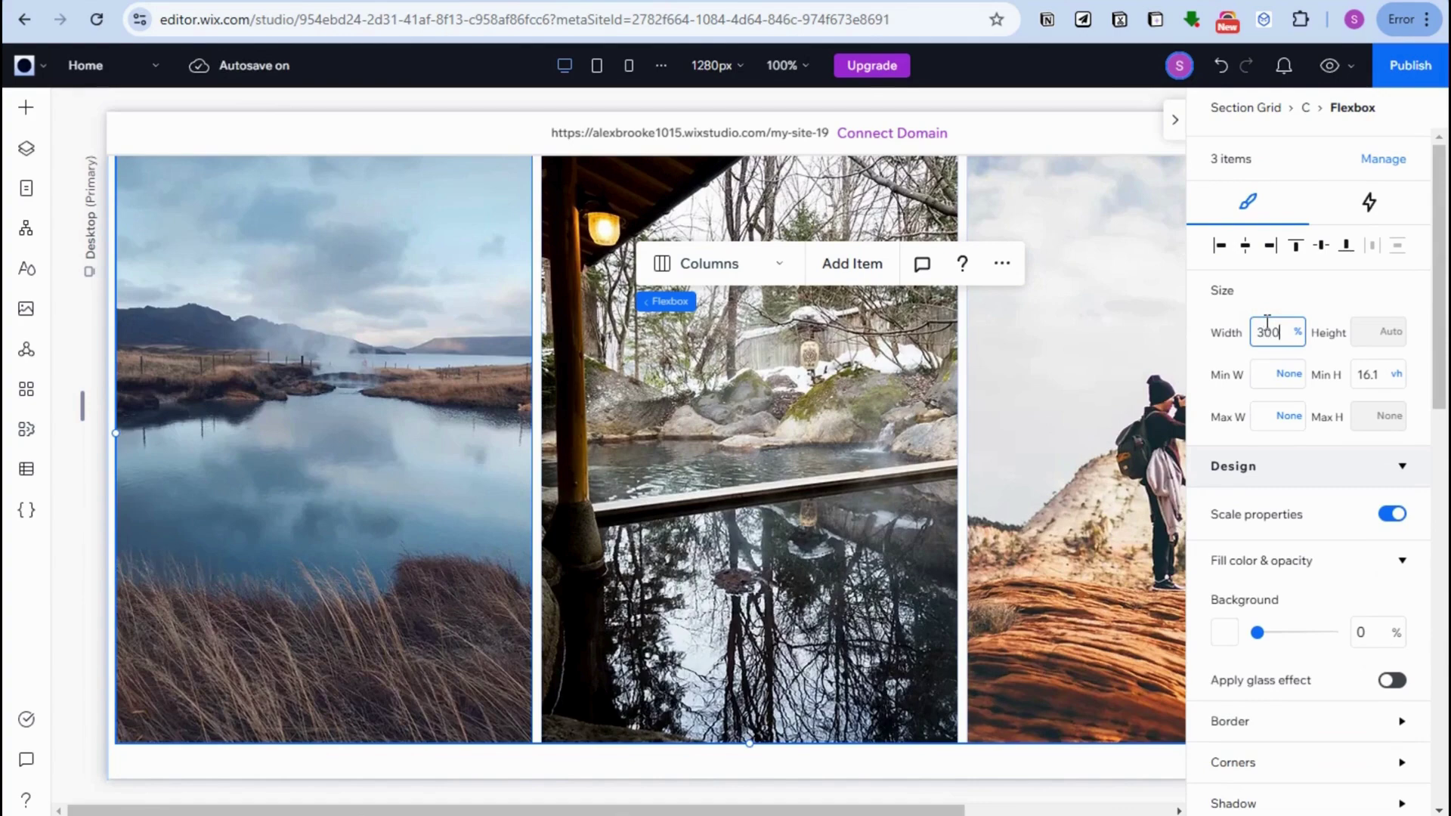
pyautogui.press('Return')
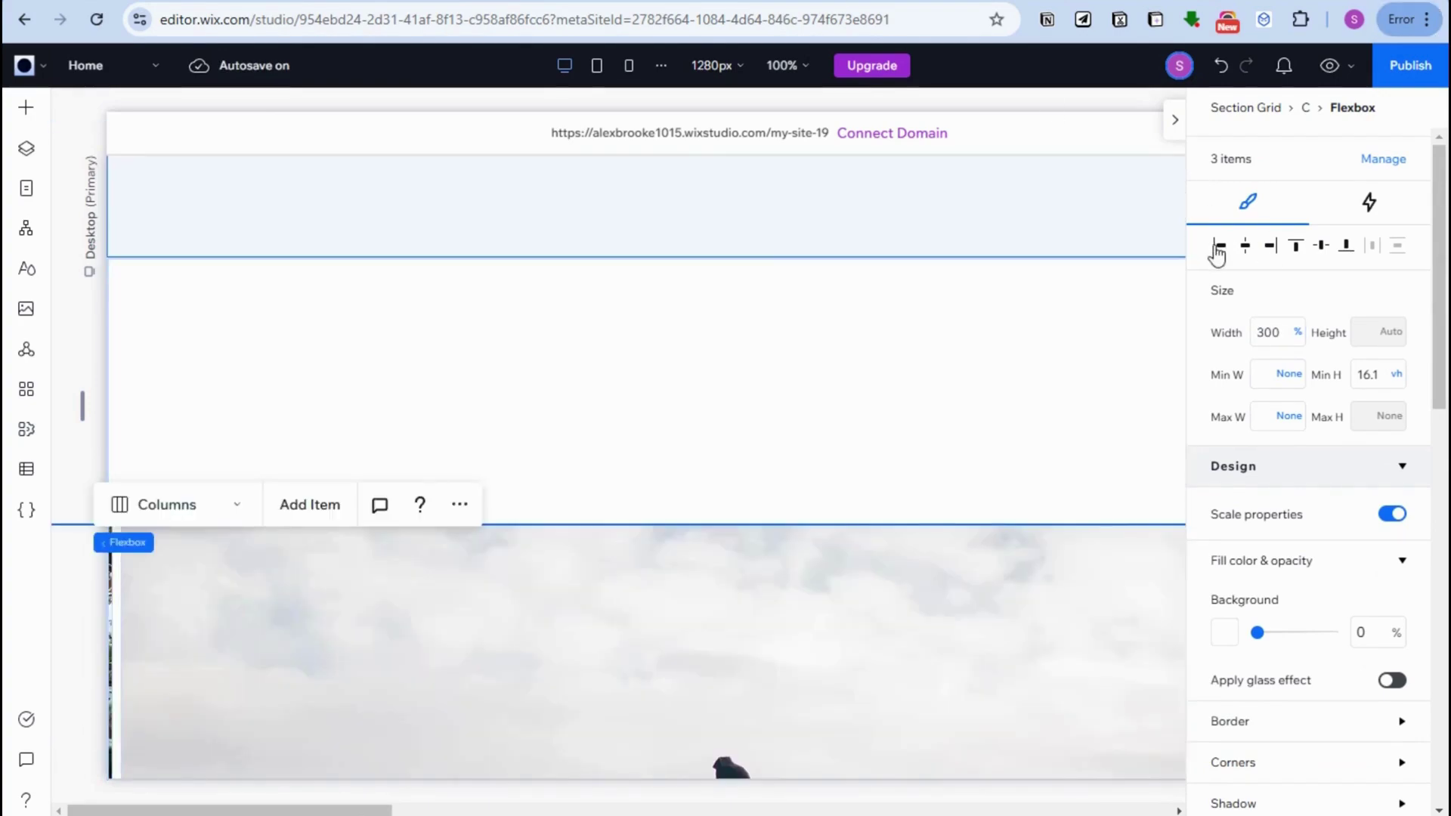
# - Align the flexbox content left and set the horizontal gap to 0
pyautogui.click(1218, 249)
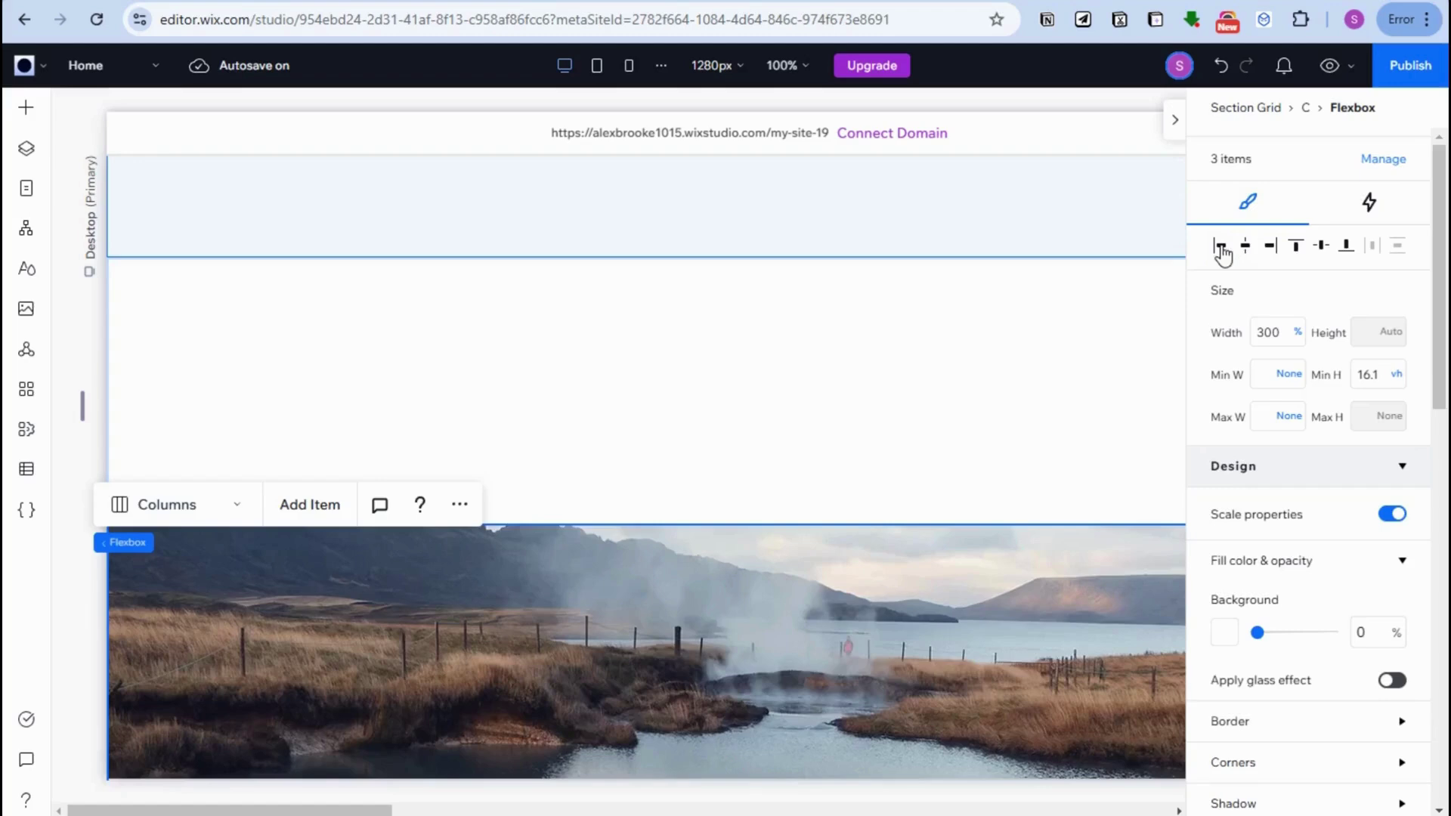
pyautogui.scroll(-10, 1360, 732)
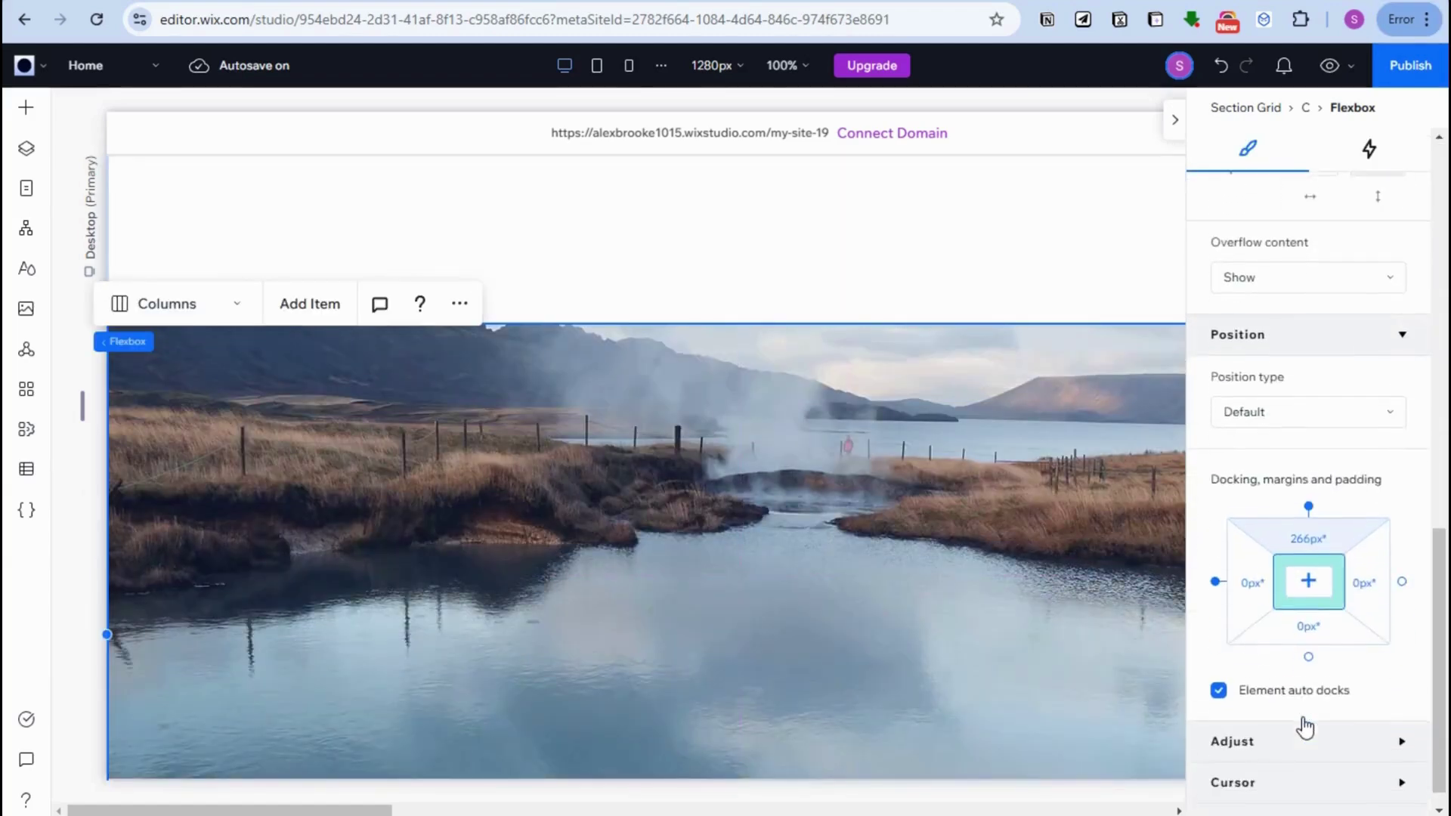
pyautogui.scroll(6, 1289, 642)
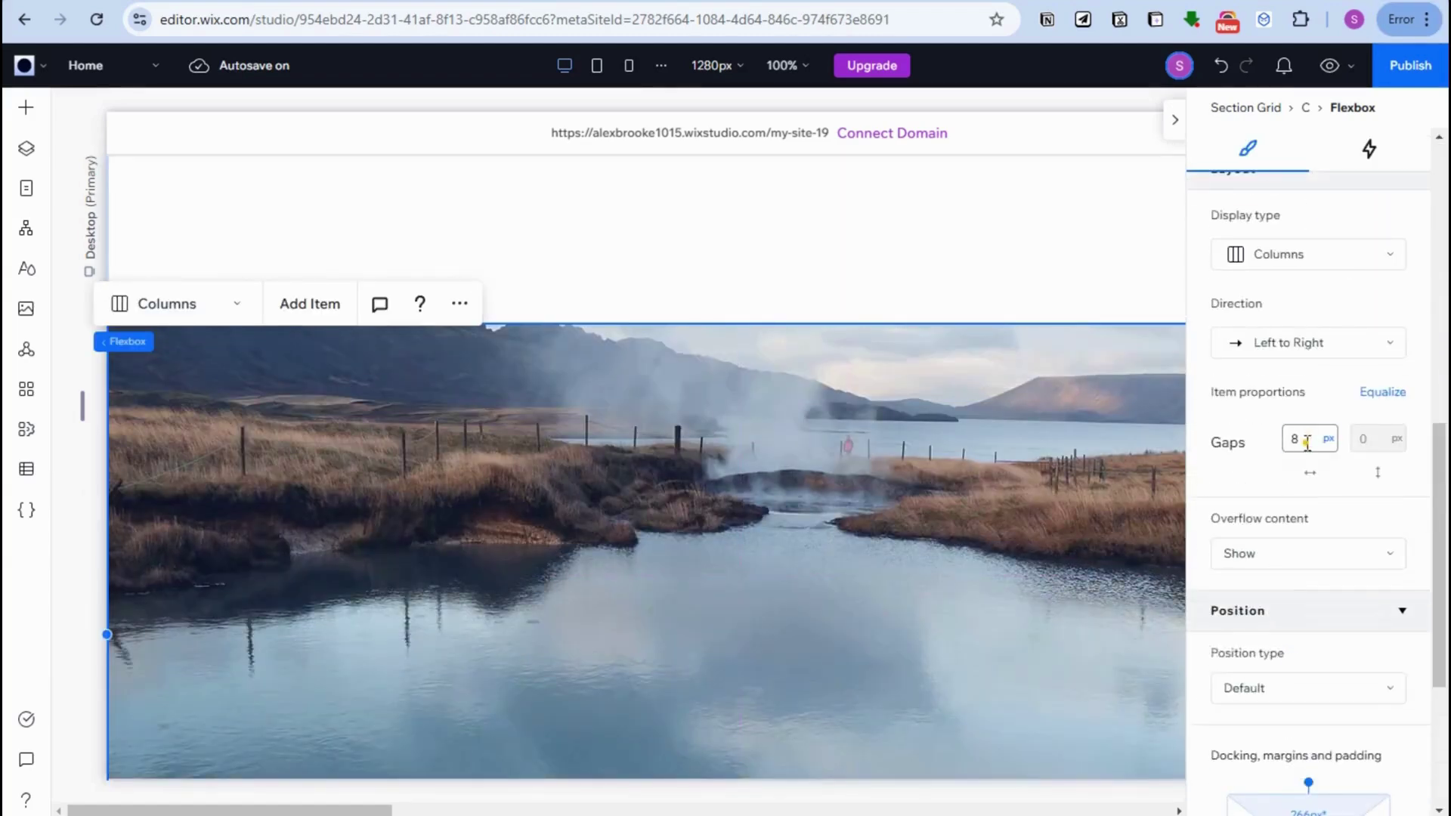
pyautogui.click(1307, 443)
pyautogui.write('0')
pyautogui.press('Return')
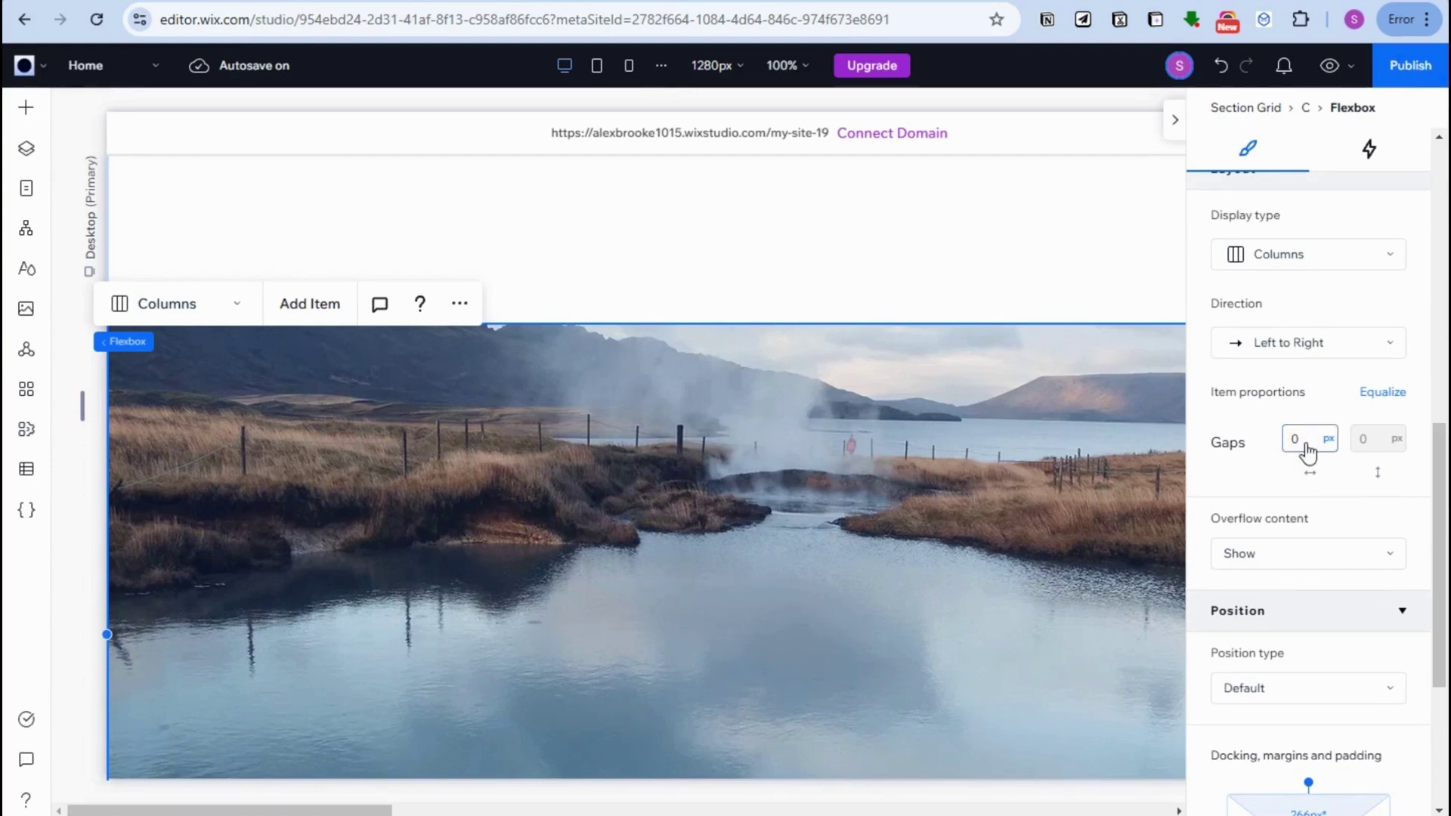
pyautogui.scroll(-8, 890, 474)
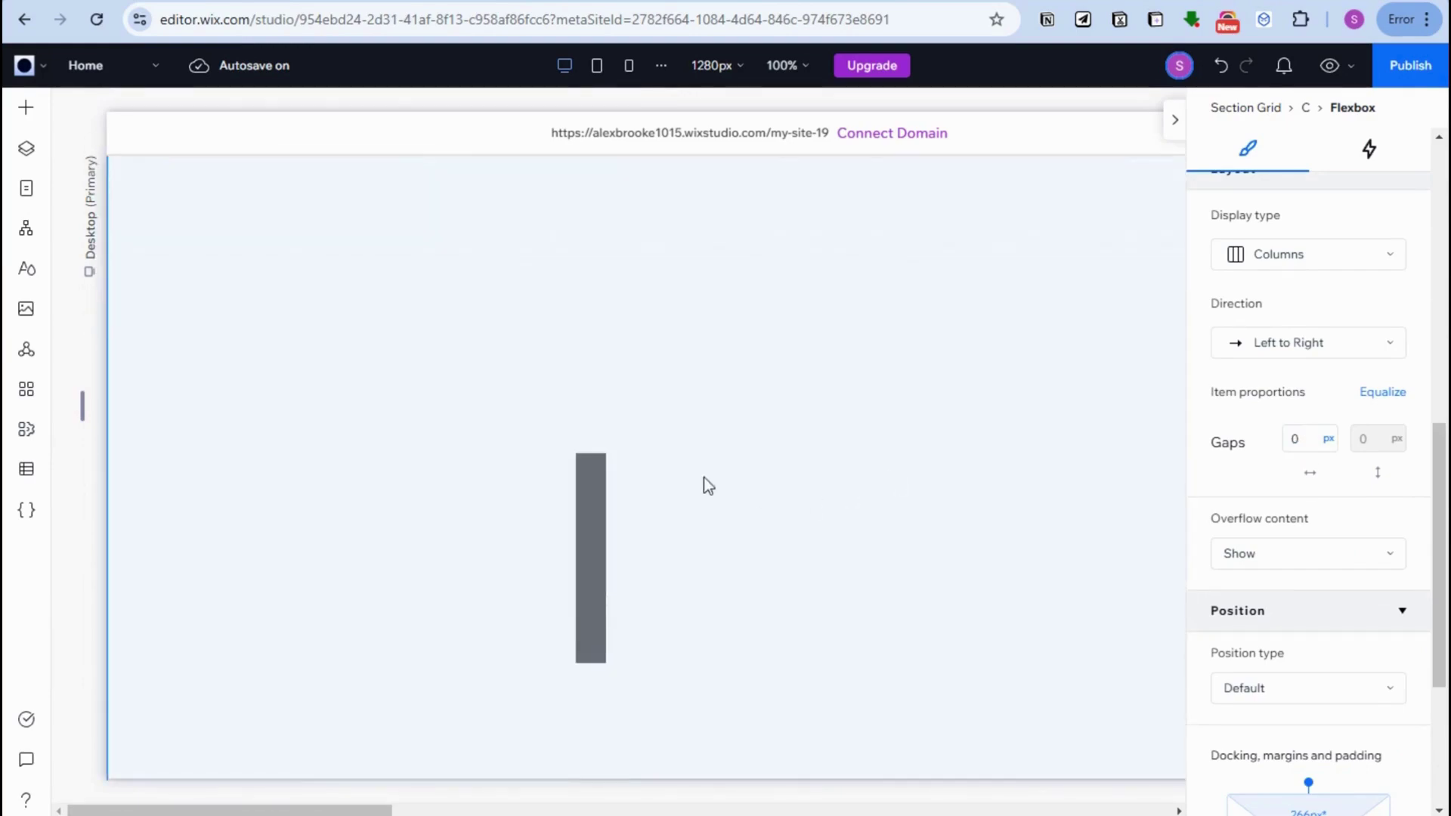
# - Add a scroll animation to the grey strip's container
pyautogui.click(592, 504)
pyautogui.click(592, 505)
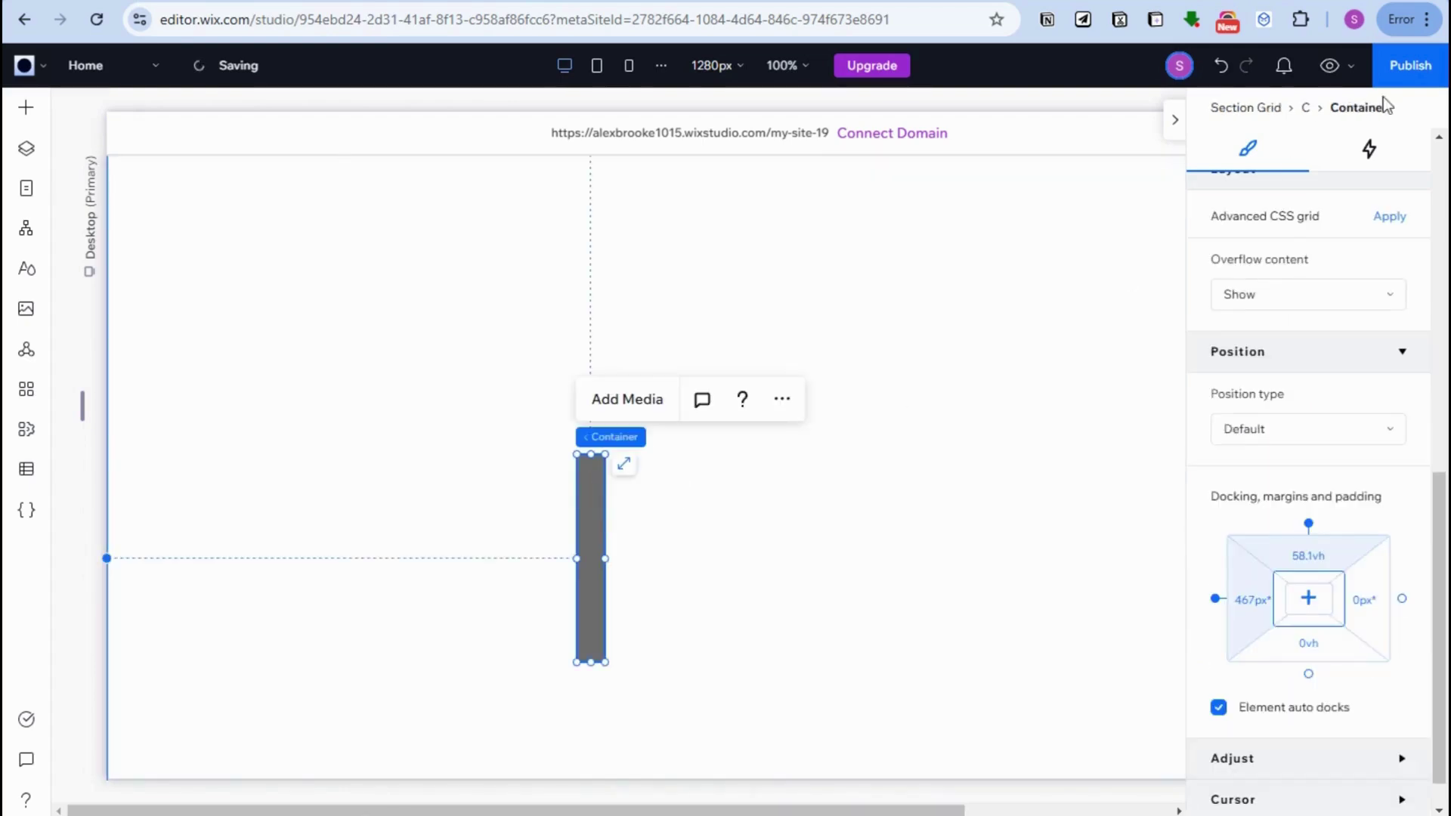
pyautogui.scroll(4, 1311, 194)
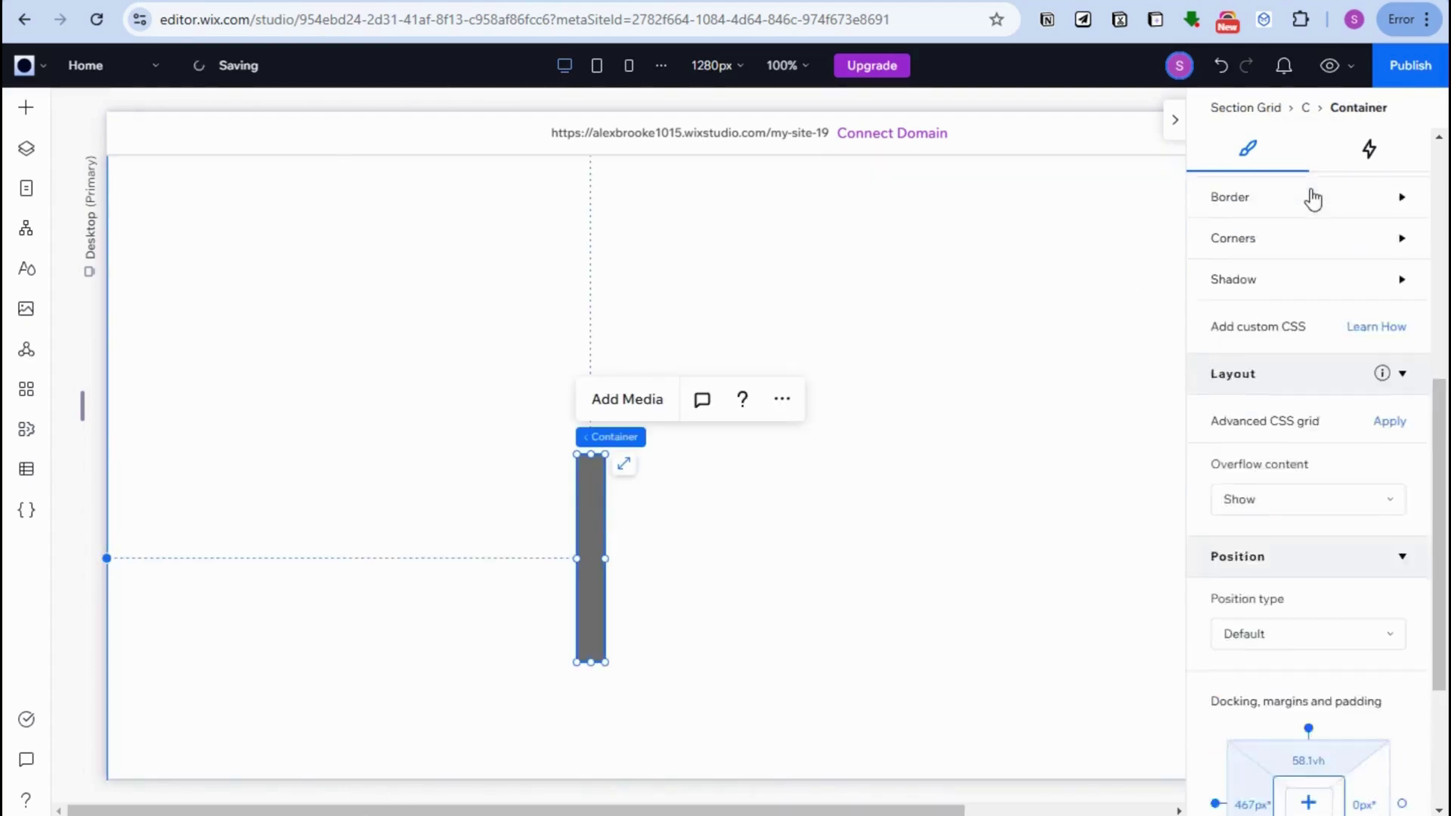
pyautogui.click(1369, 152)
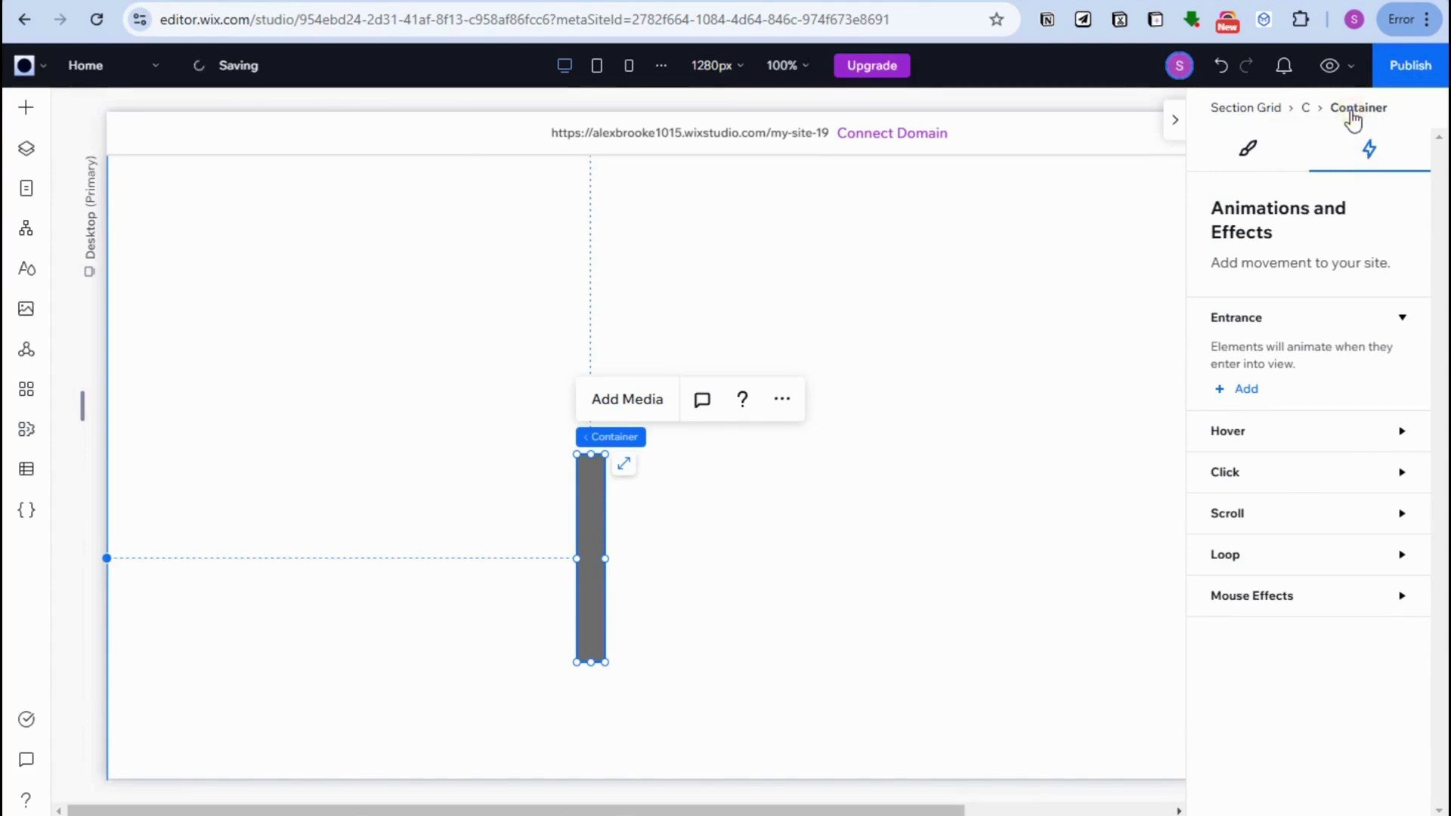
pyautogui.click(1233, 514)
pyautogui.click(1242, 570)
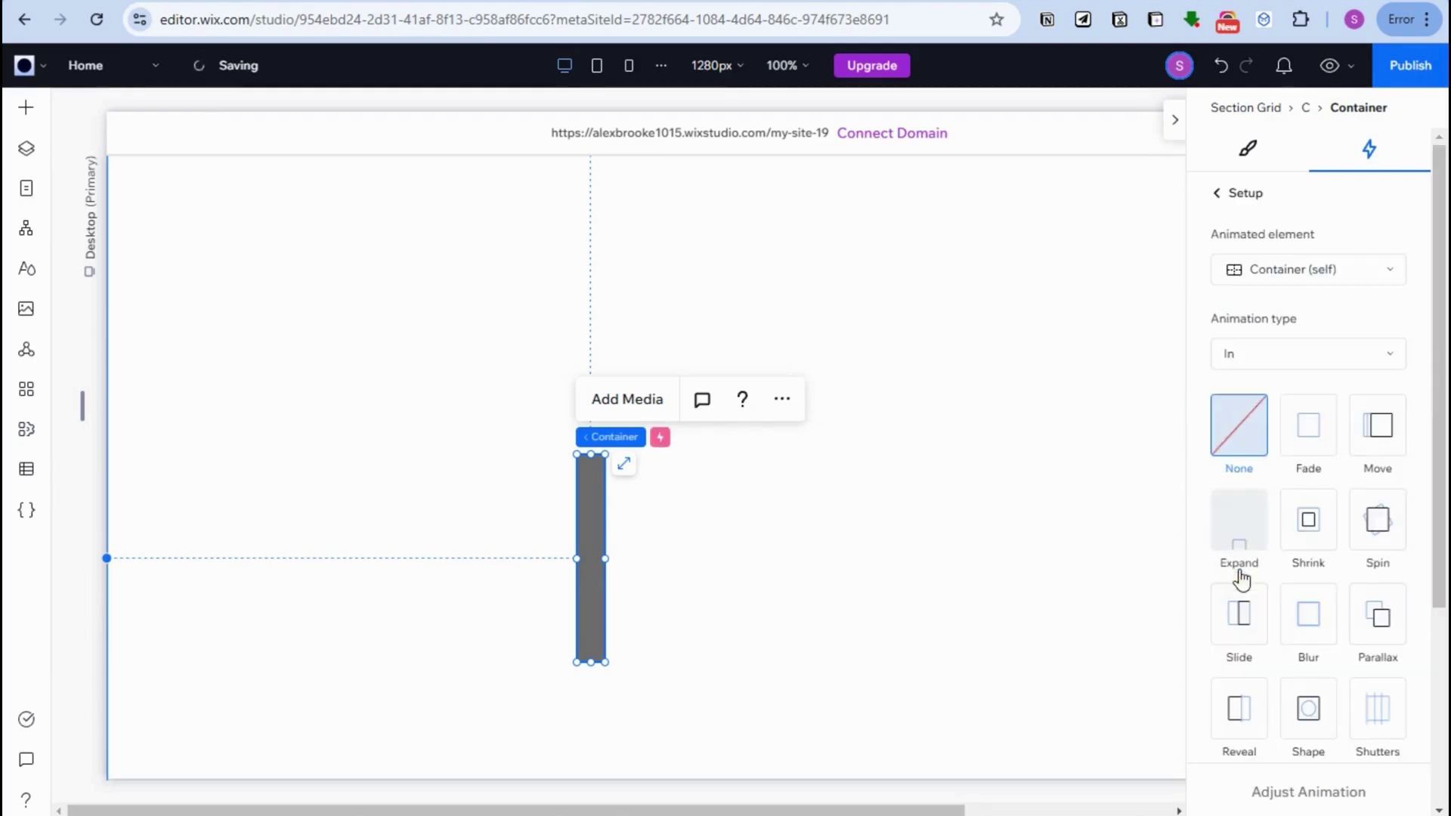
# - Pick the element to animate, then cancel picking and return to the animation options
pyautogui.click(1305, 271)
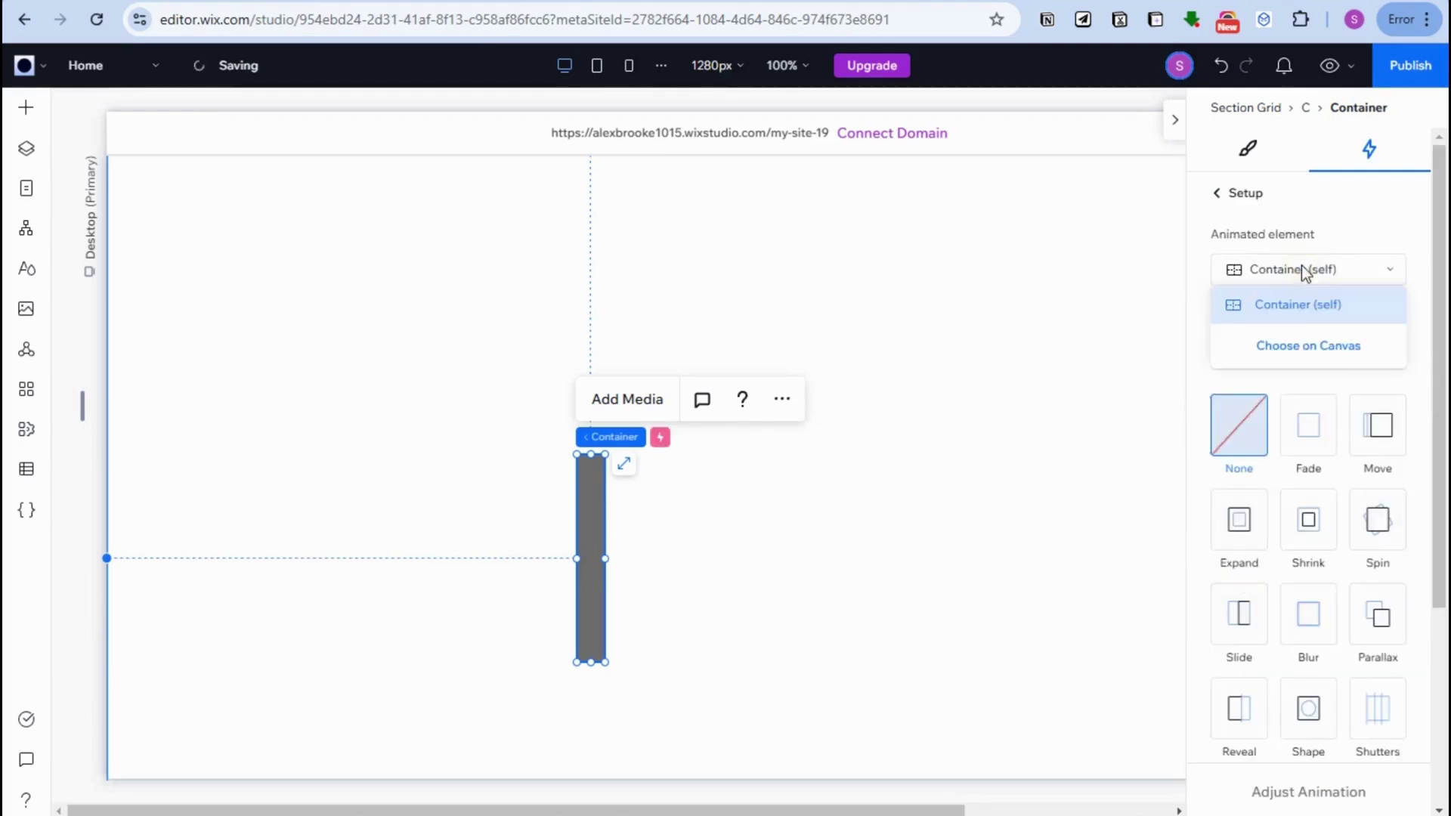
pyautogui.click(1301, 347)
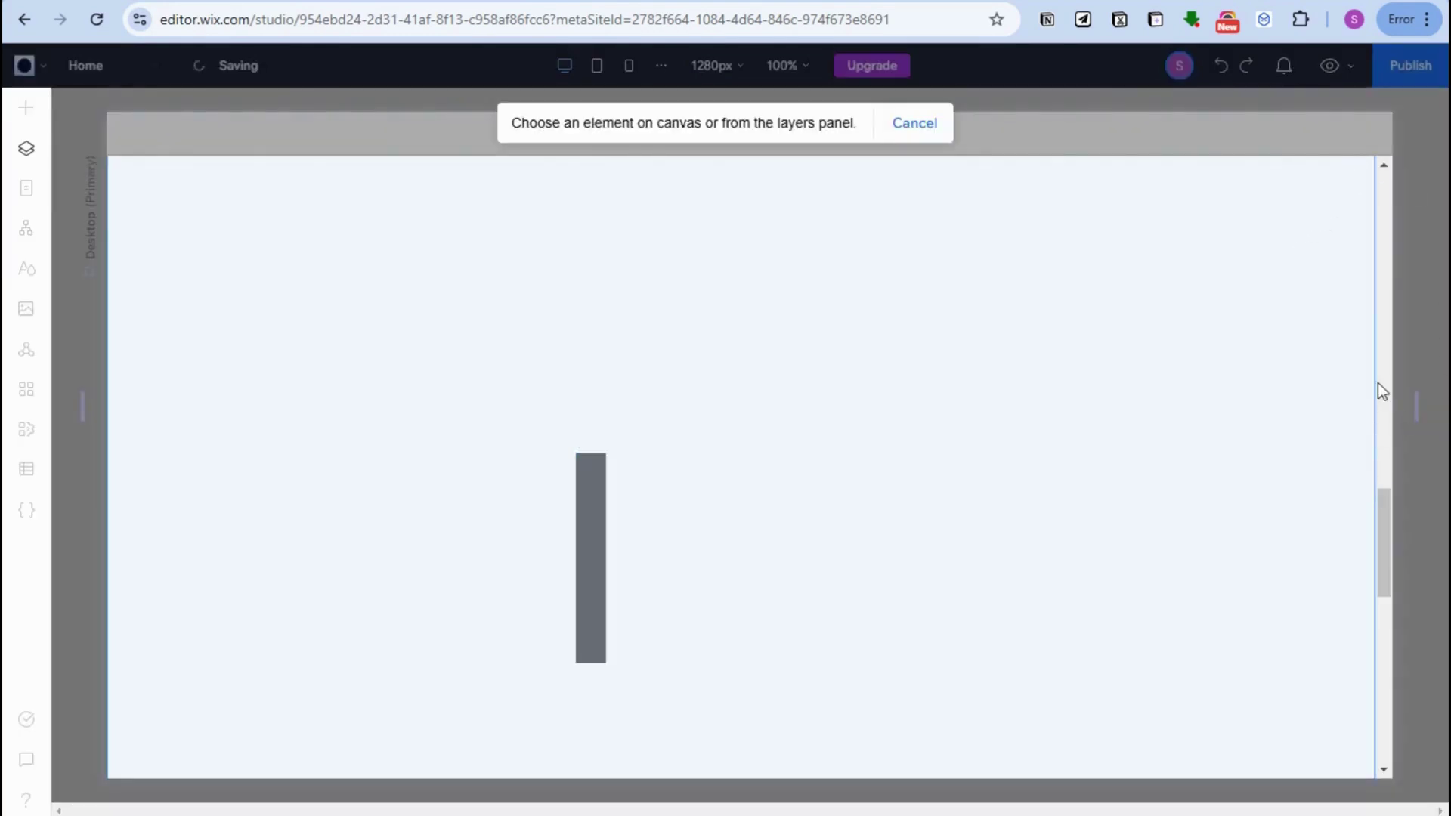
pyautogui.click(916, 124)
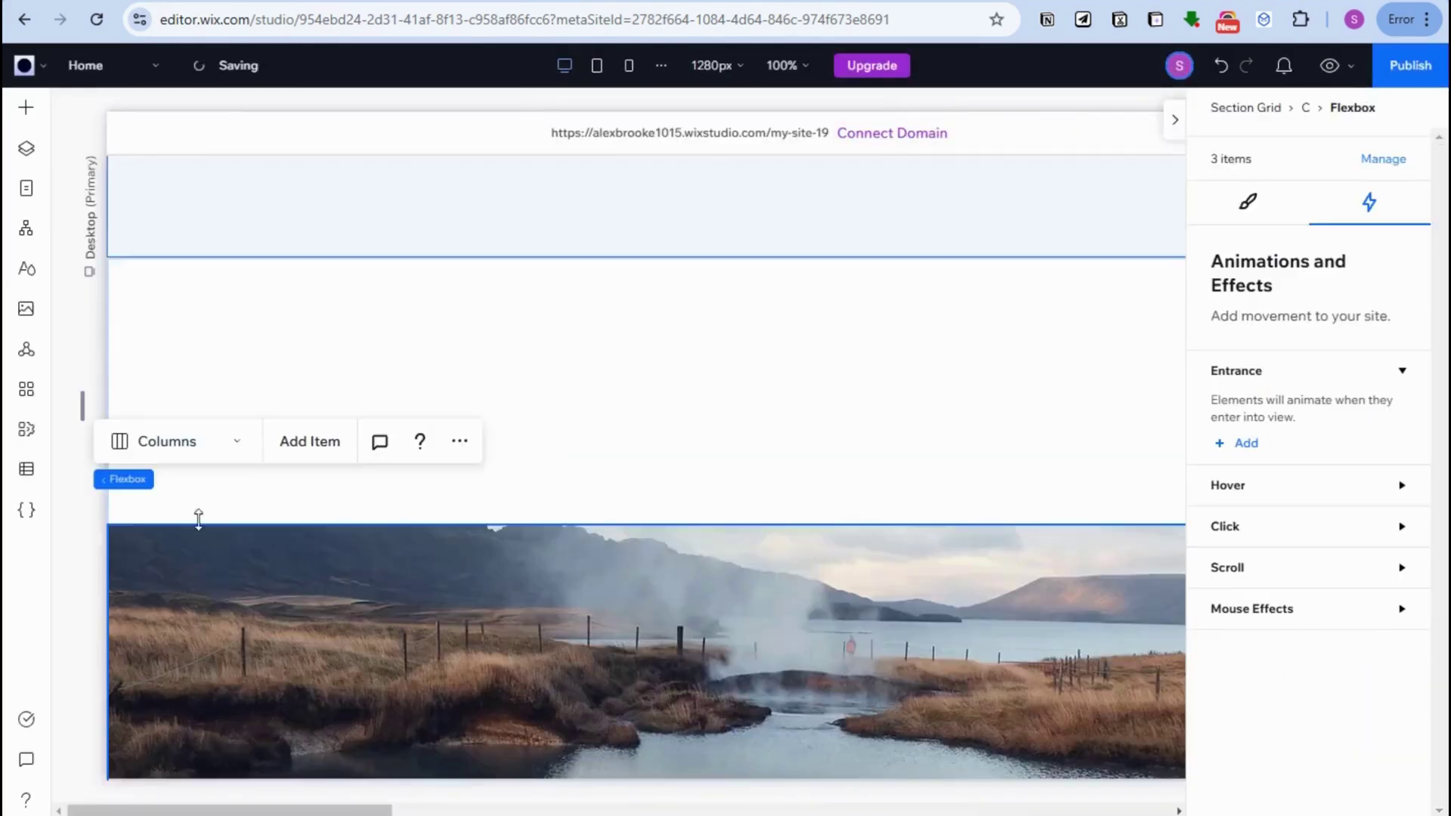
# - Add a scroll animation to the flexbox set to Out with the Move effect
pyautogui.click(1237, 574)
pyautogui.click(1242, 624)
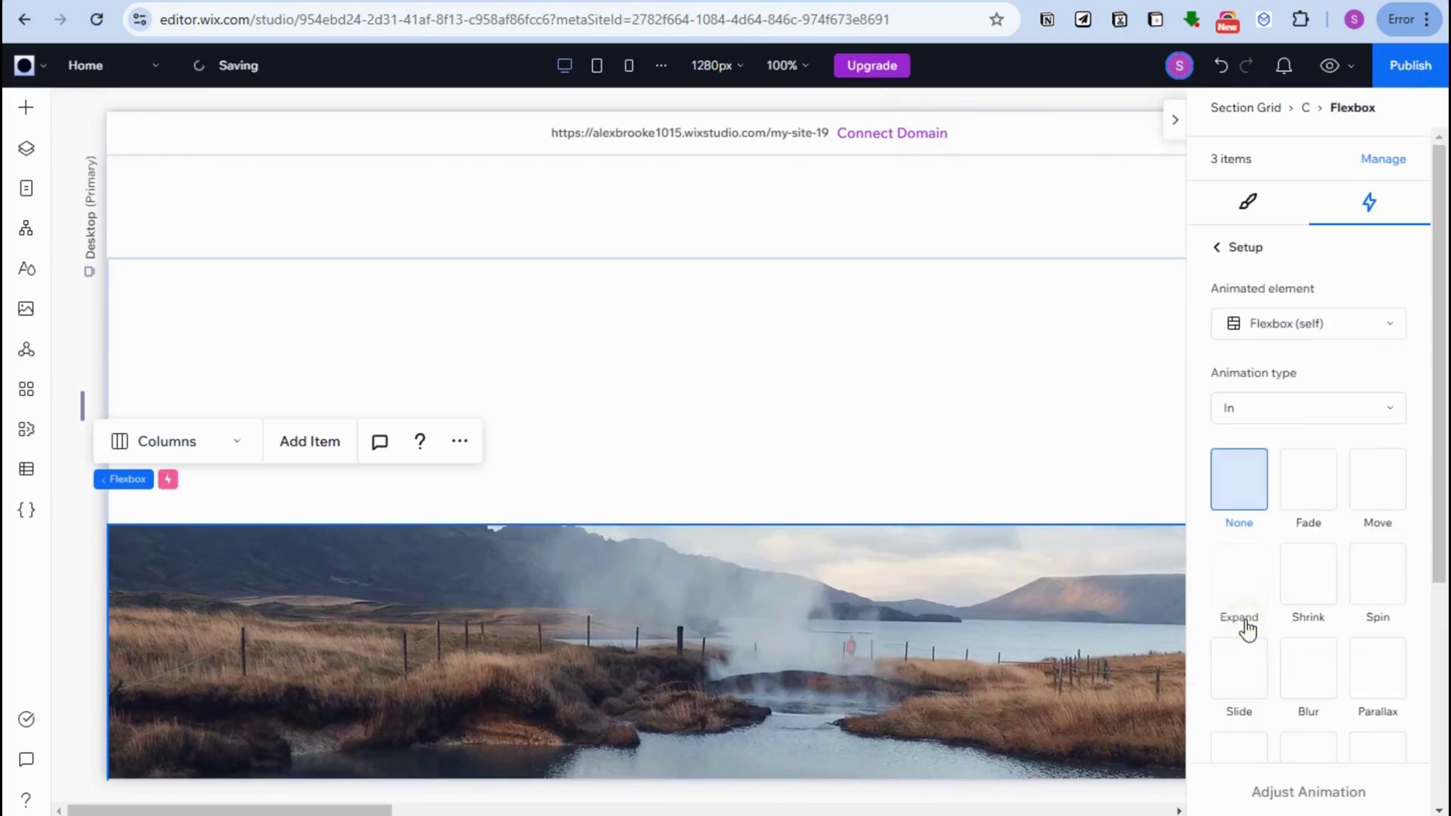
pyautogui.click(1304, 416)
pyautogui.click(1235, 476)
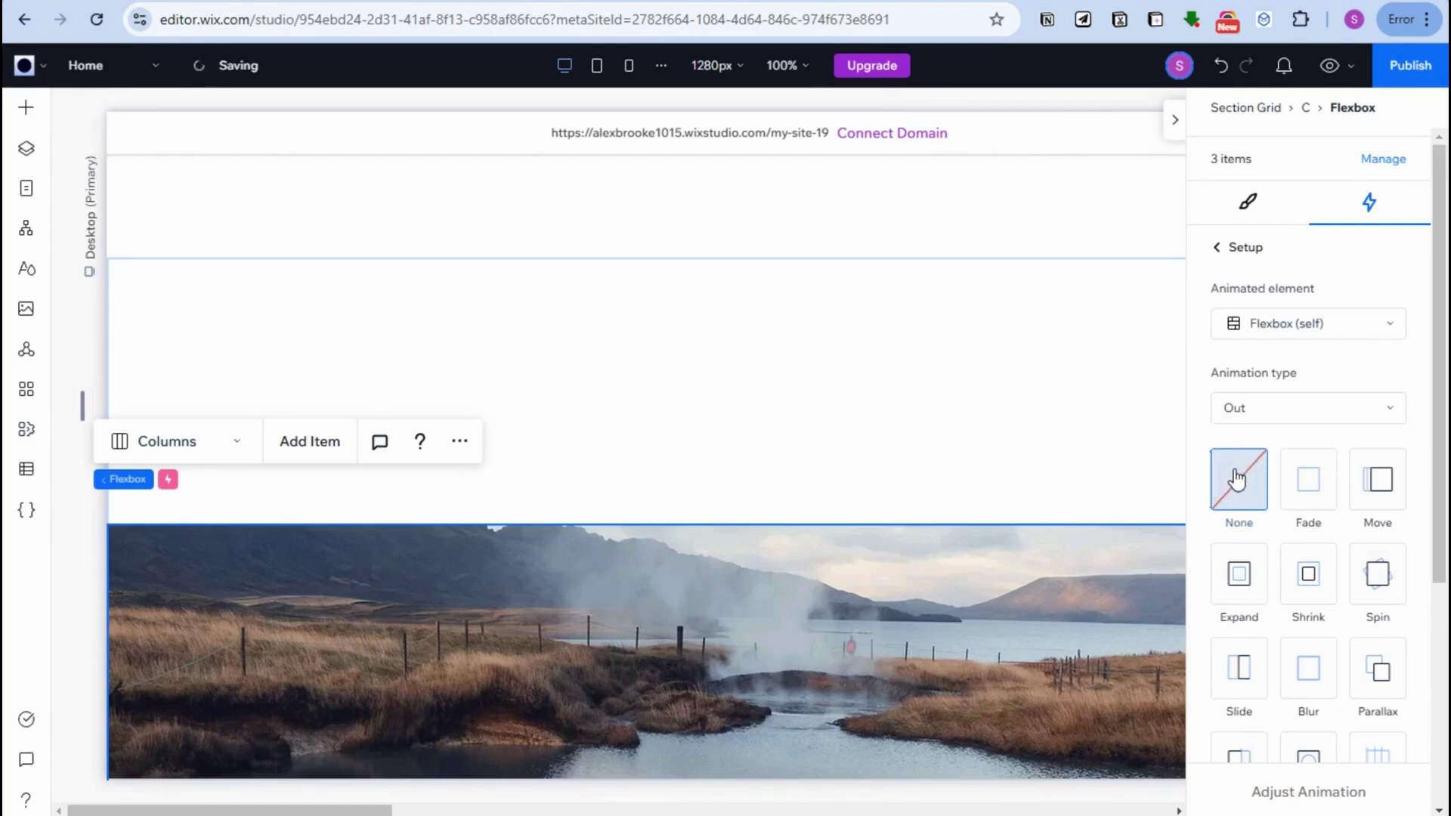
pyautogui.click(1381, 499)
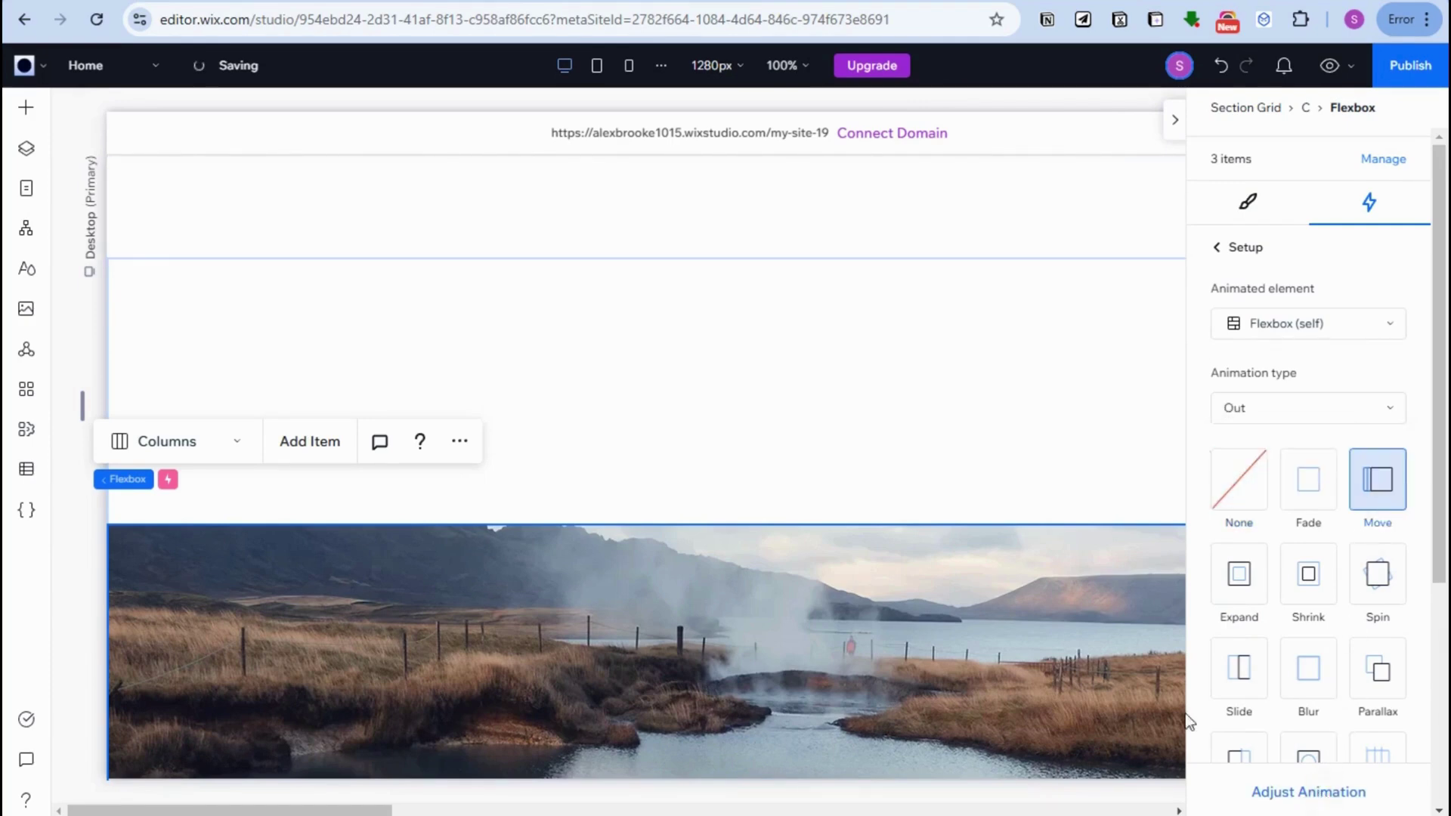
# - Adjust the Move: angle 270°, distance 200 vw, animation area starting at 0%
pyautogui.click(1308, 791)
pyautogui.click(1316, 352)
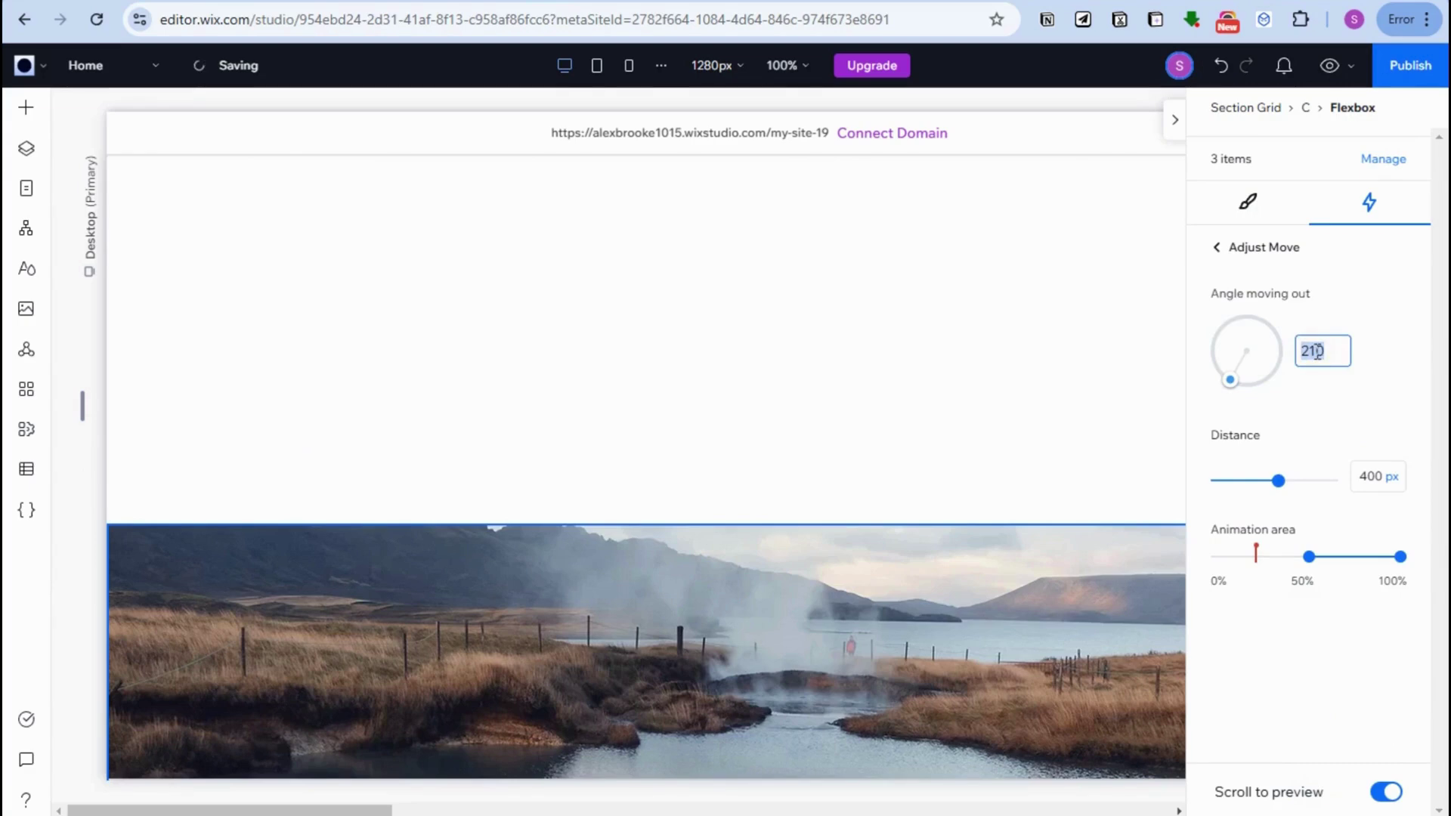
pyautogui.write('4')
pyautogui.write('270')
pyautogui.click(1372, 482)
pyautogui.write('200')
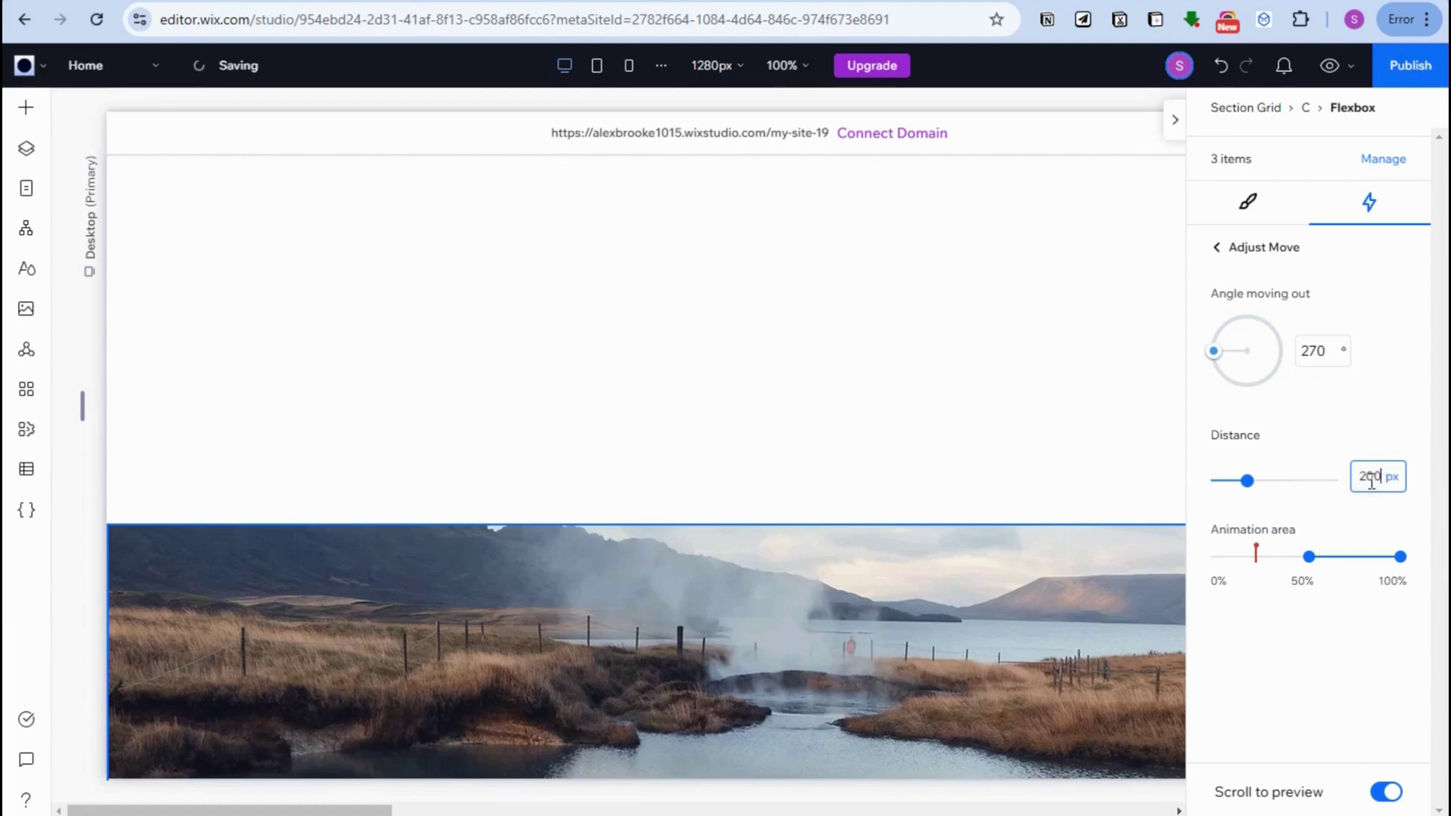
pyautogui.click(1400, 481)
pyautogui.click(1366, 561)
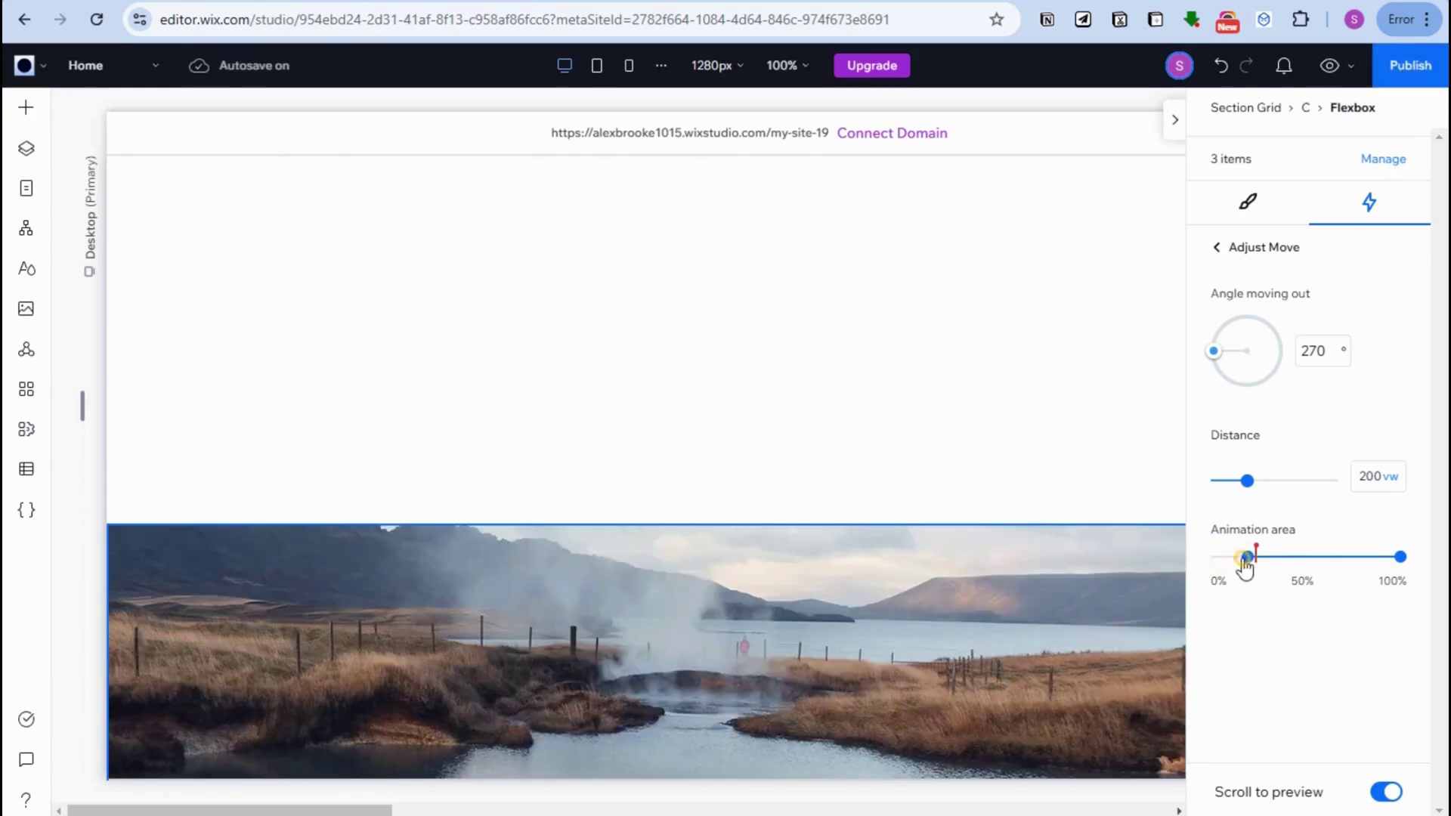
pyautogui.moveTo(1246, 557); pyautogui.dragTo(1214, 557)
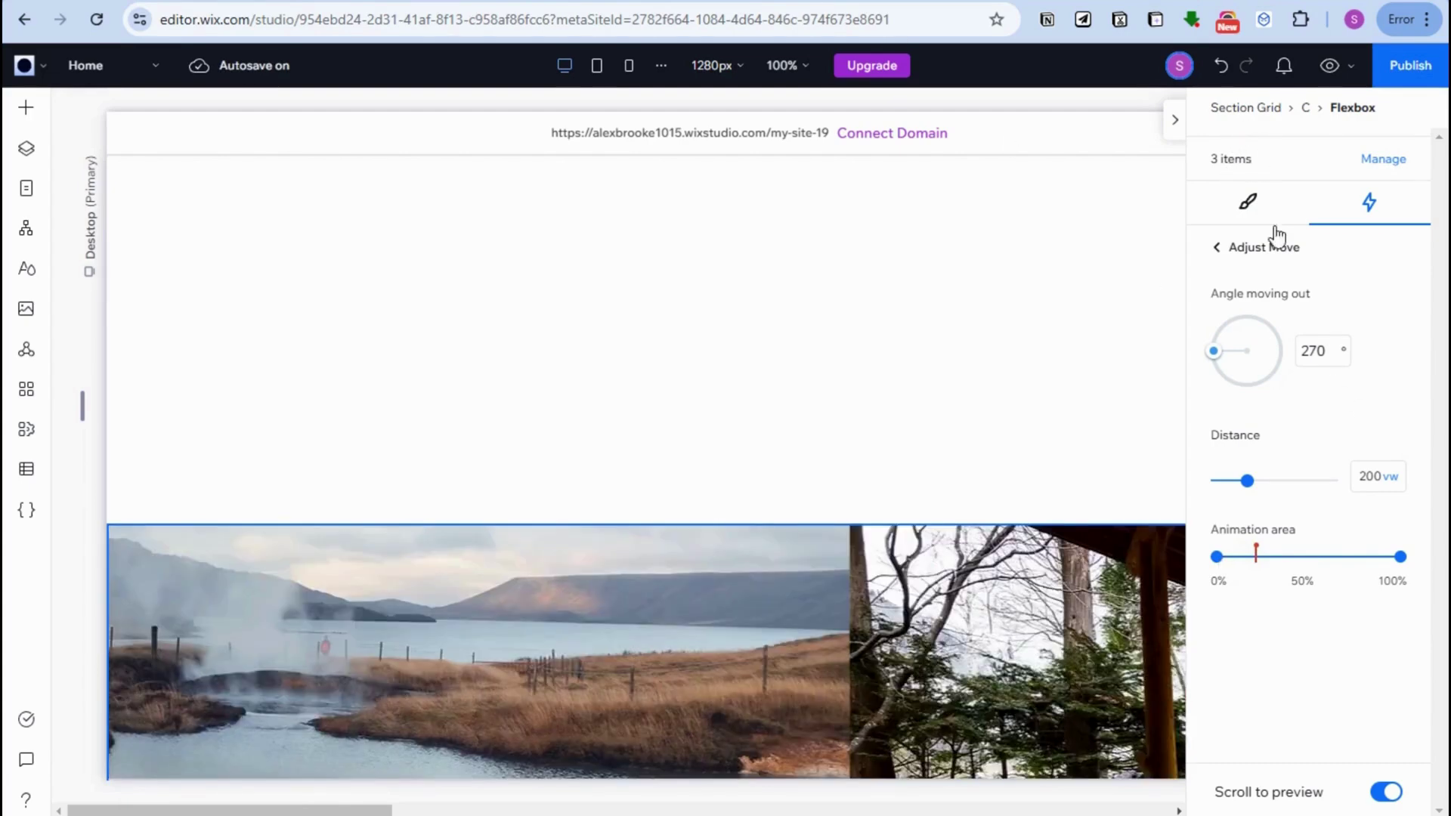
# - Set the image flexbox's position to Sticky, stuck to the top, and open the site preview
pyautogui.click(1248, 202)
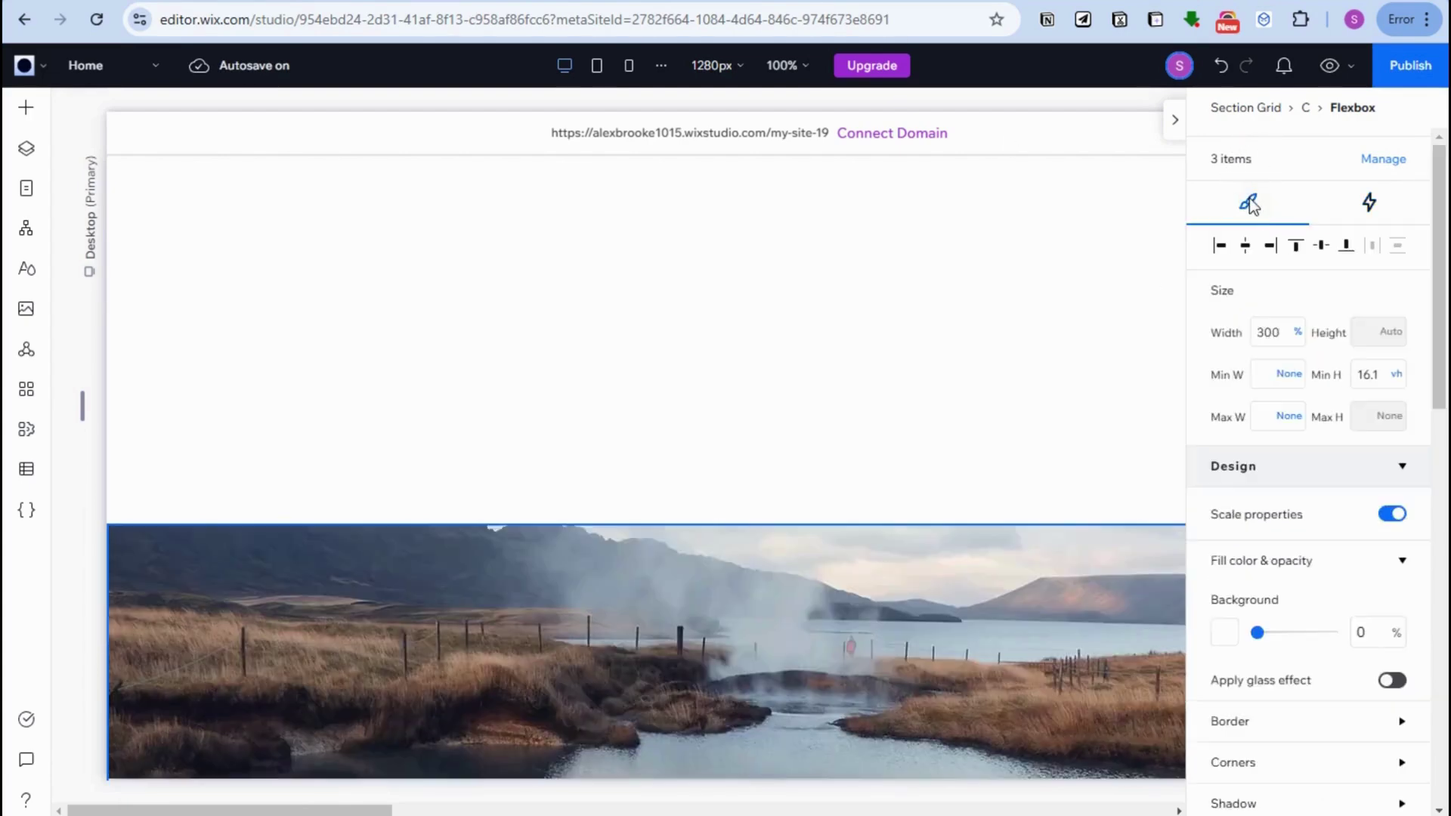
pyautogui.scroll(-7, 1331, 584)
pyautogui.scroll(-3, 1325, 589)
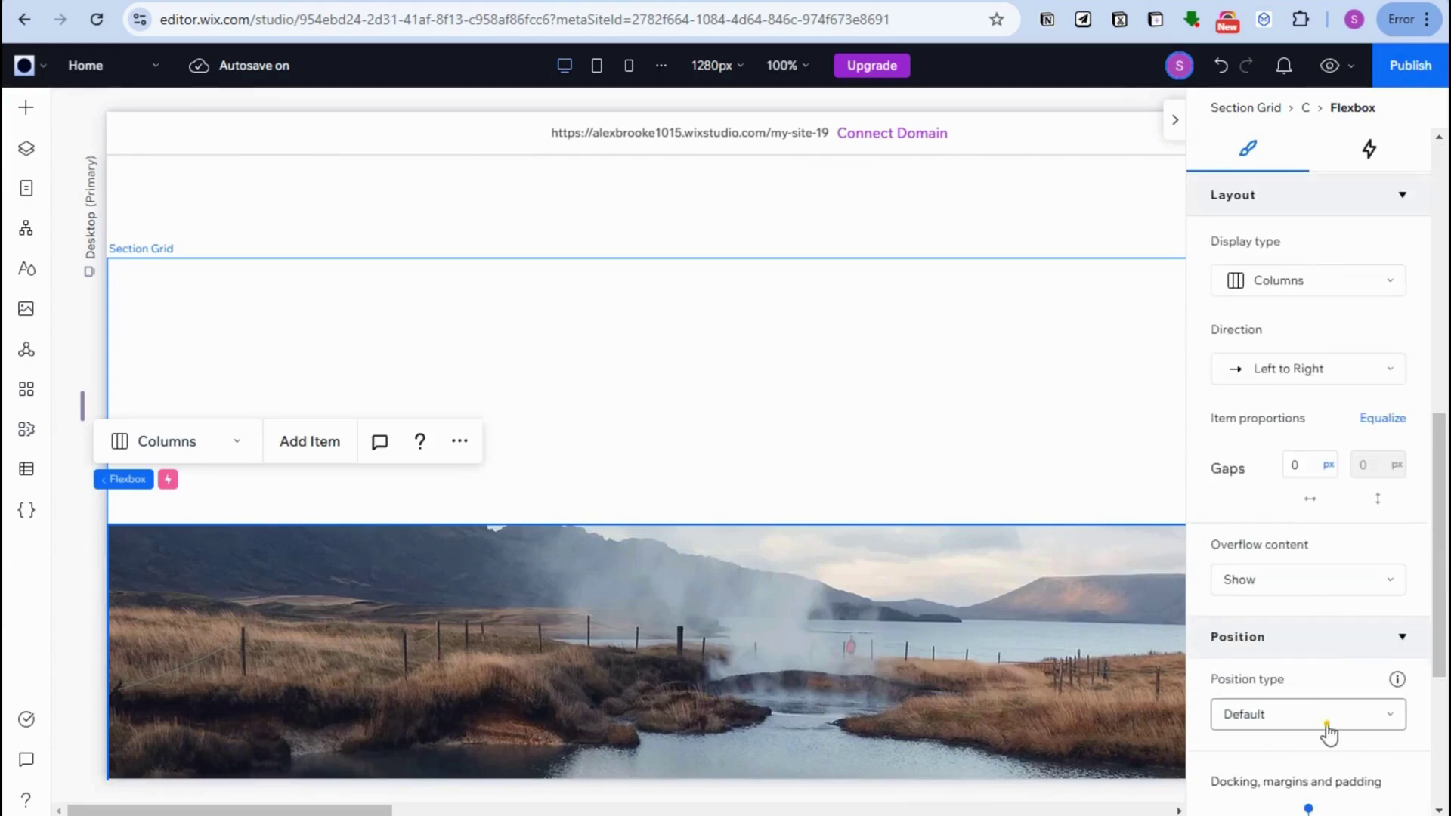
pyautogui.click(1333, 714)
pyautogui.click(1334, 610)
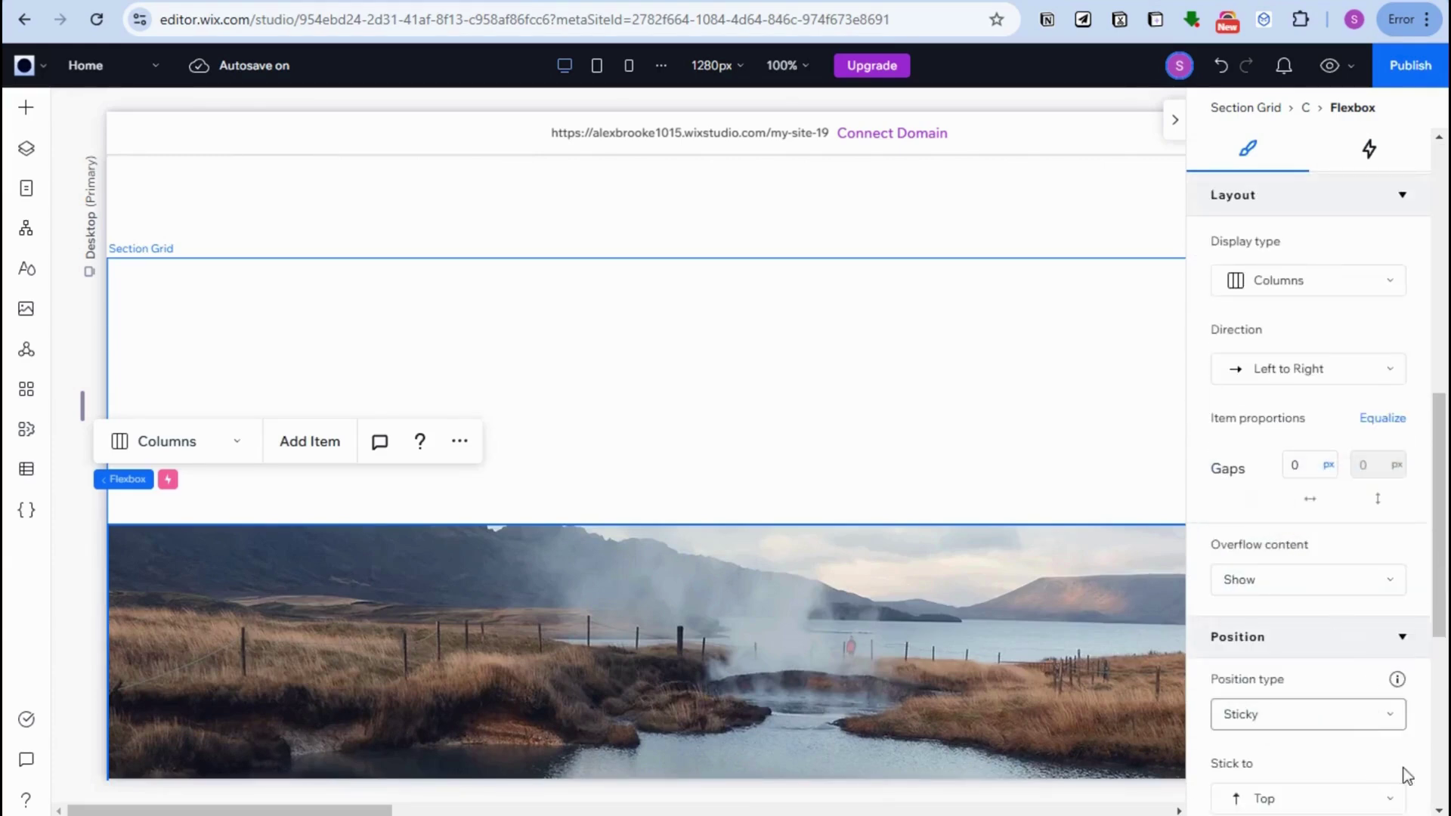
pyautogui.scroll(-5, 1390, 755)
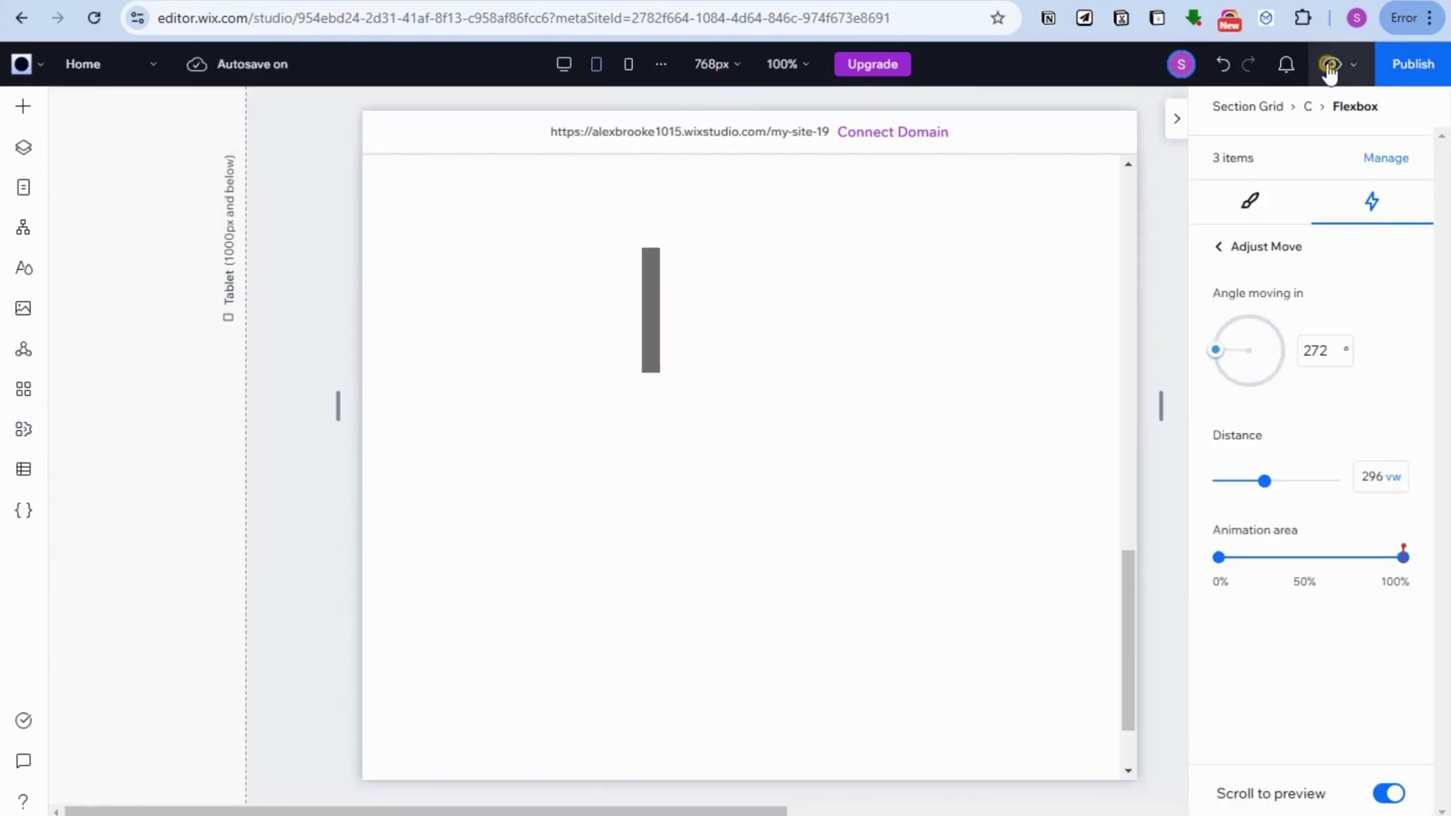
pyautogui.click(1328, 66)
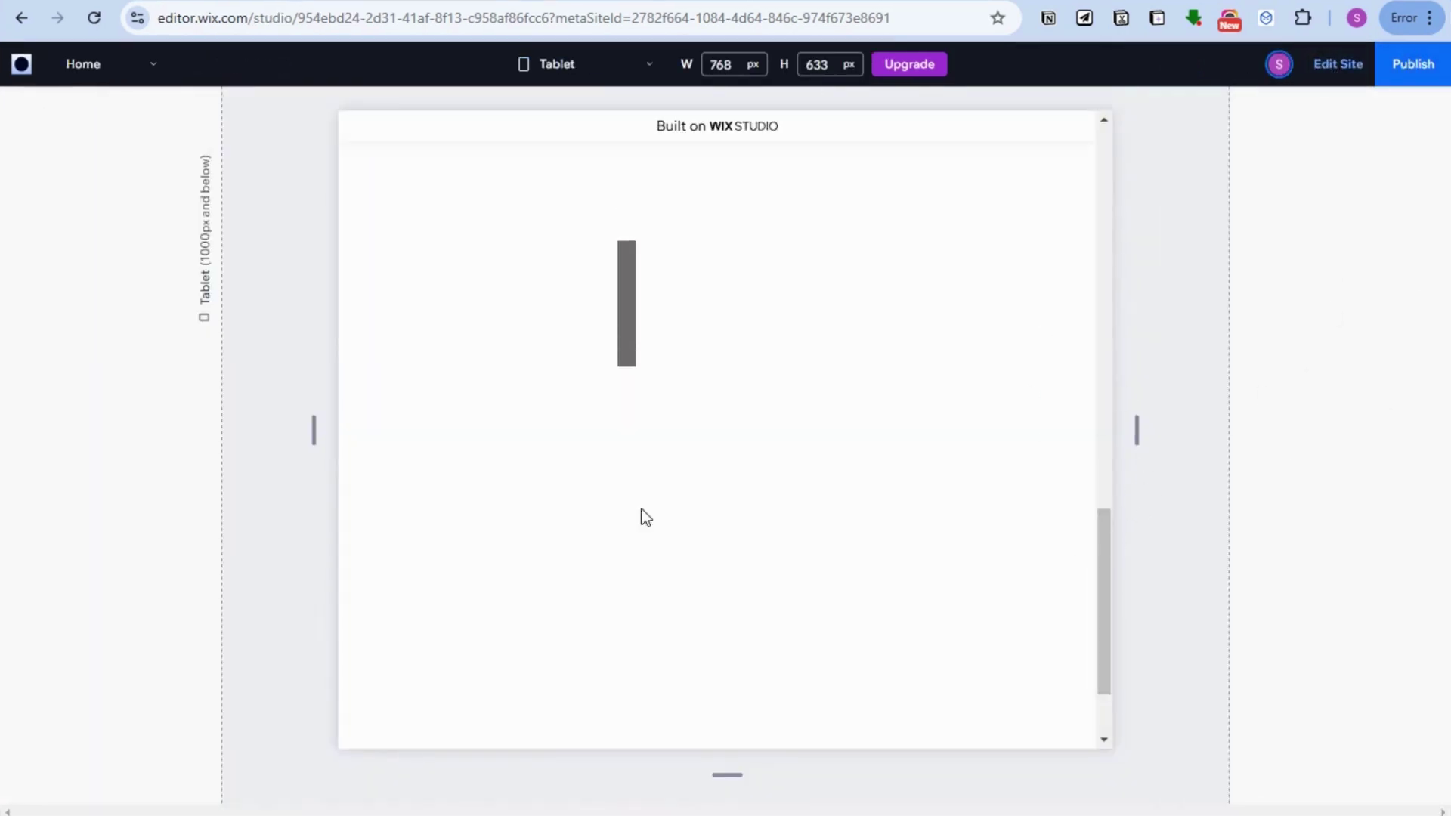
# - Resize the preview to desktop width, close to 1280 px
pyautogui.moveTo(314, 429); pyautogui.dragTo(1, 436)
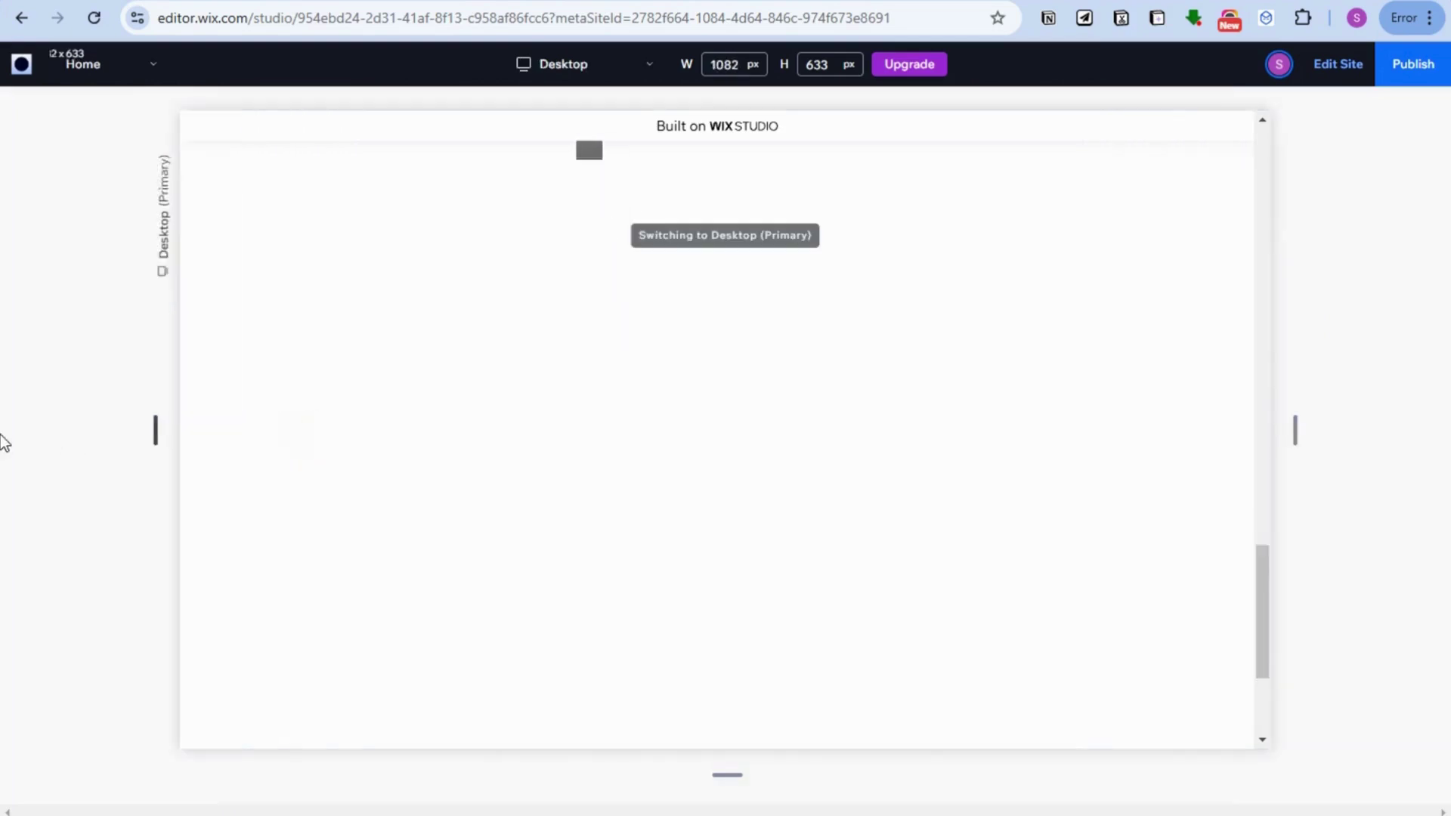
pyautogui.moveTo(1444, 605); pyautogui.dragTo(1447, 348)
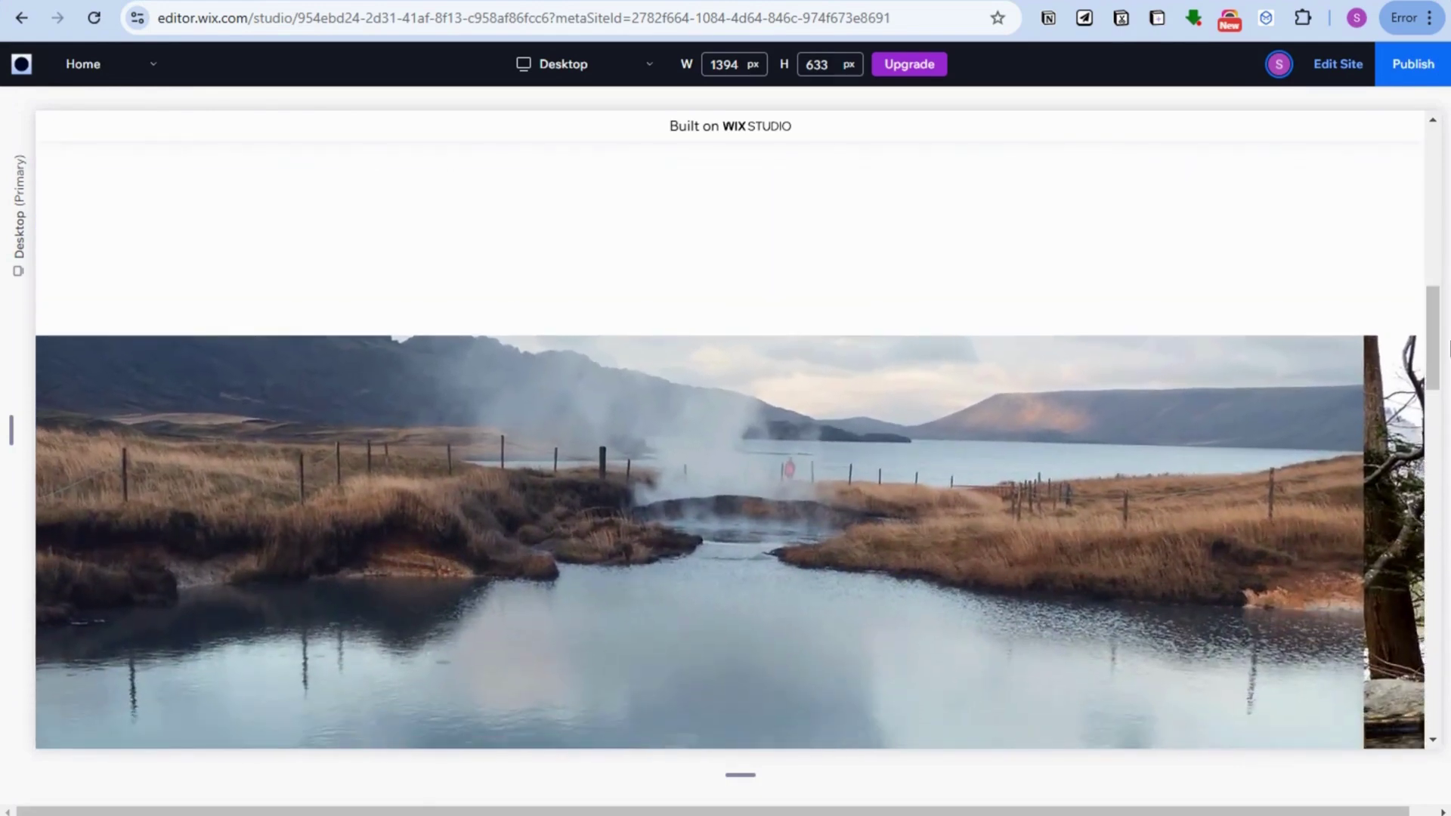
pyautogui.moveTo(12, 437); pyautogui.dragTo(46, 442)
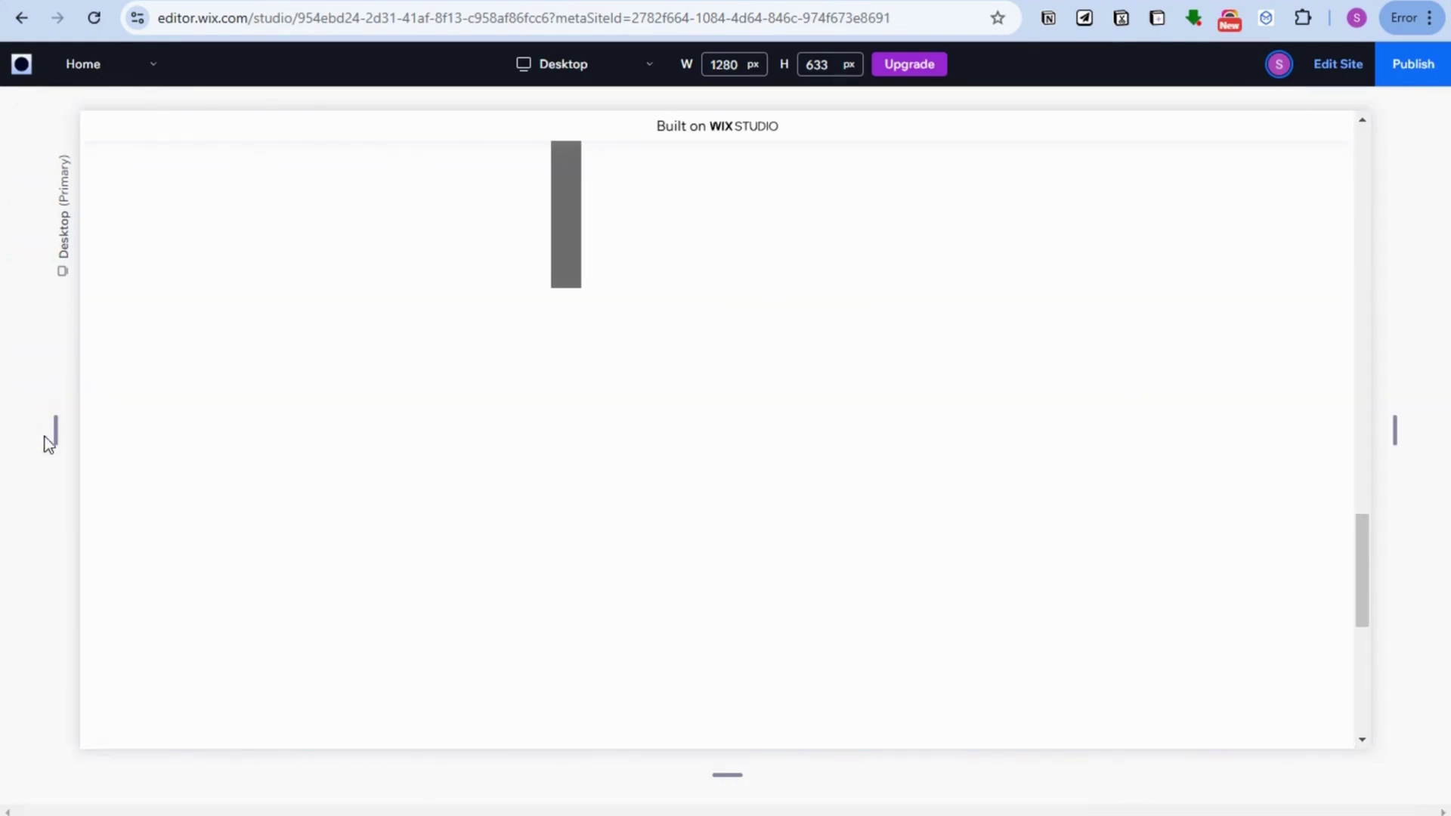
# - Scroll through the preview to watch the sticky photo row slide sideways
pyautogui.scroll(6, 1360, 500)
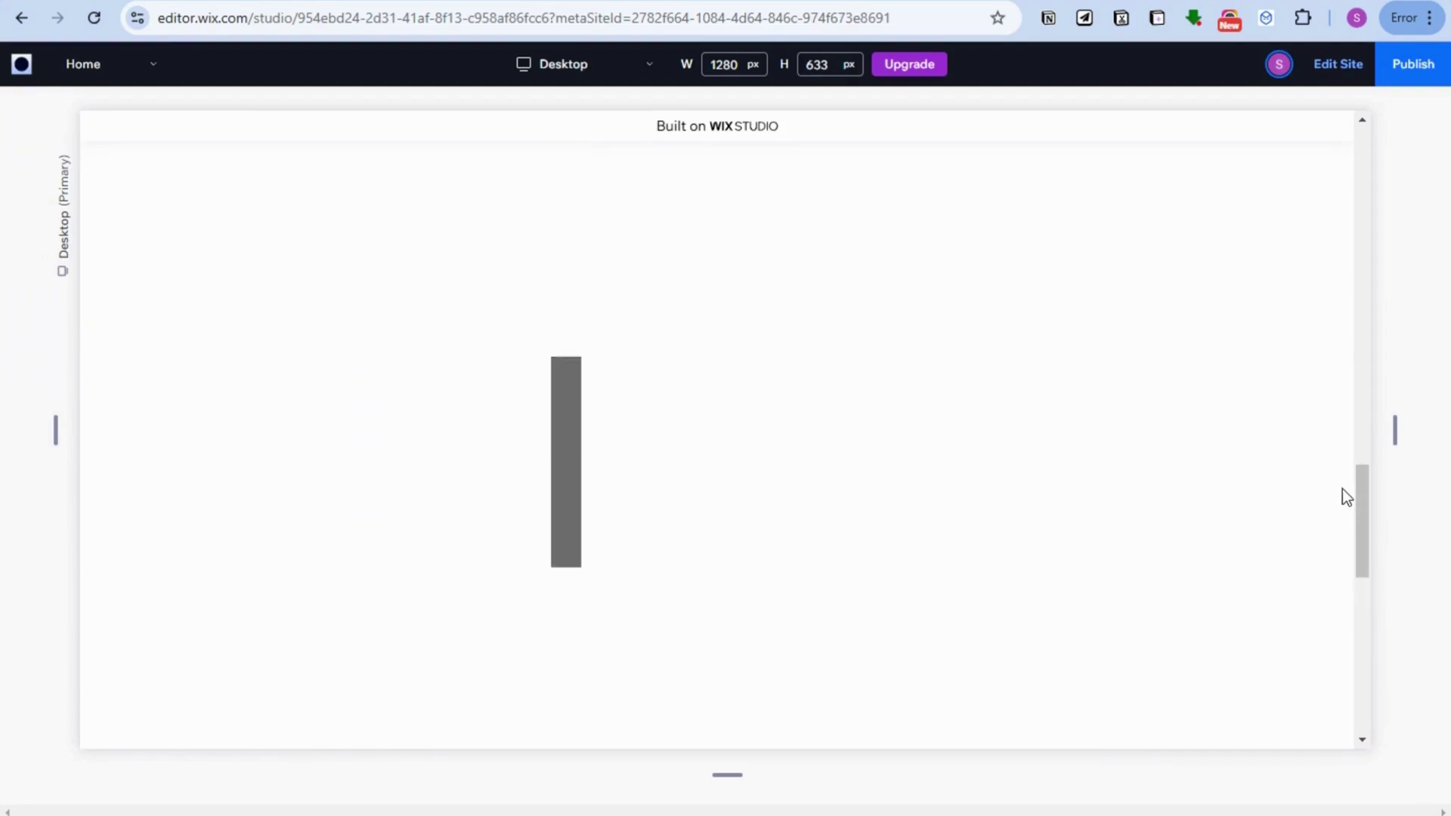
pyautogui.scroll(5, 1369, 480)
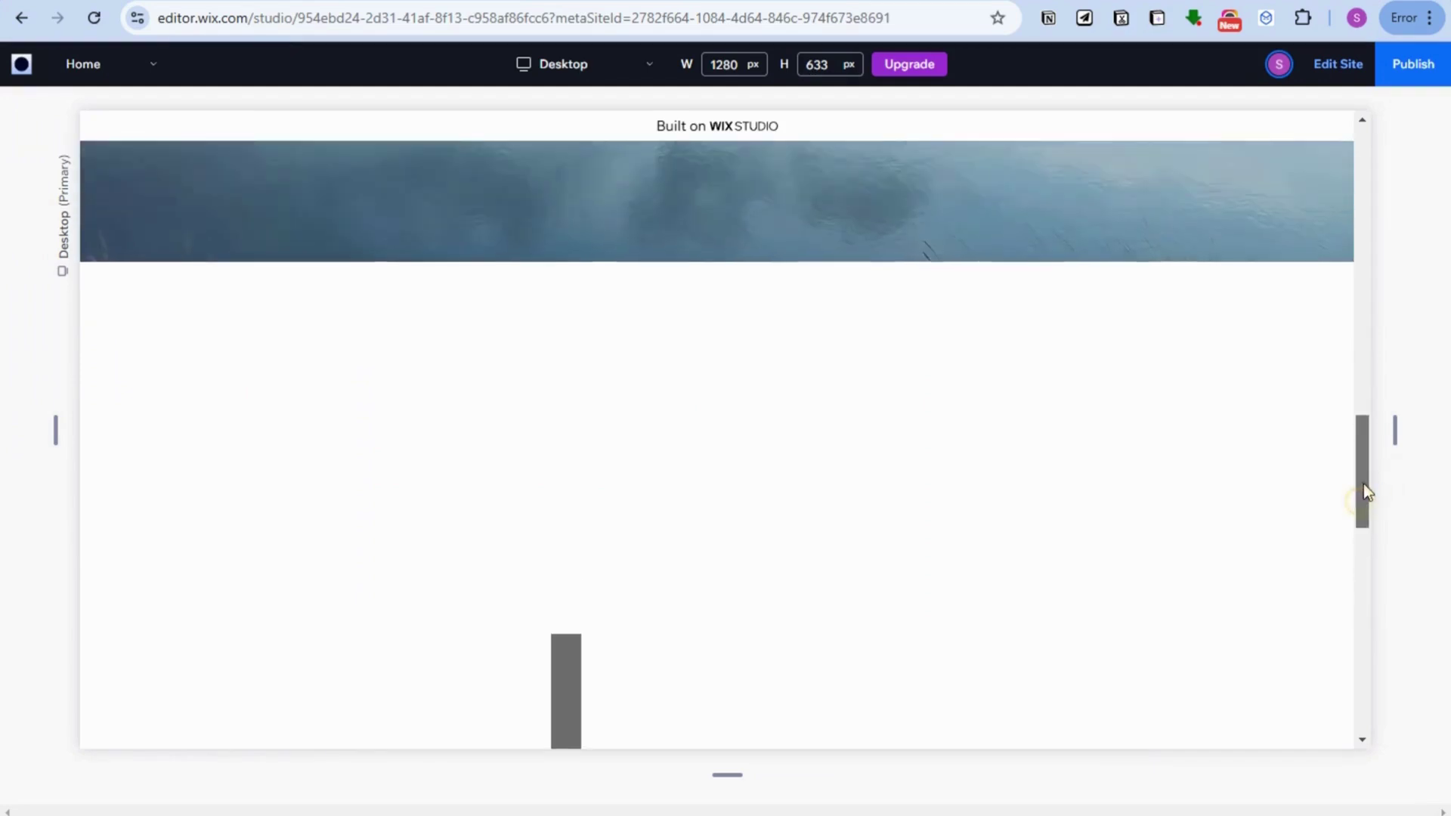
pyautogui.scroll(5, 1369, 423)
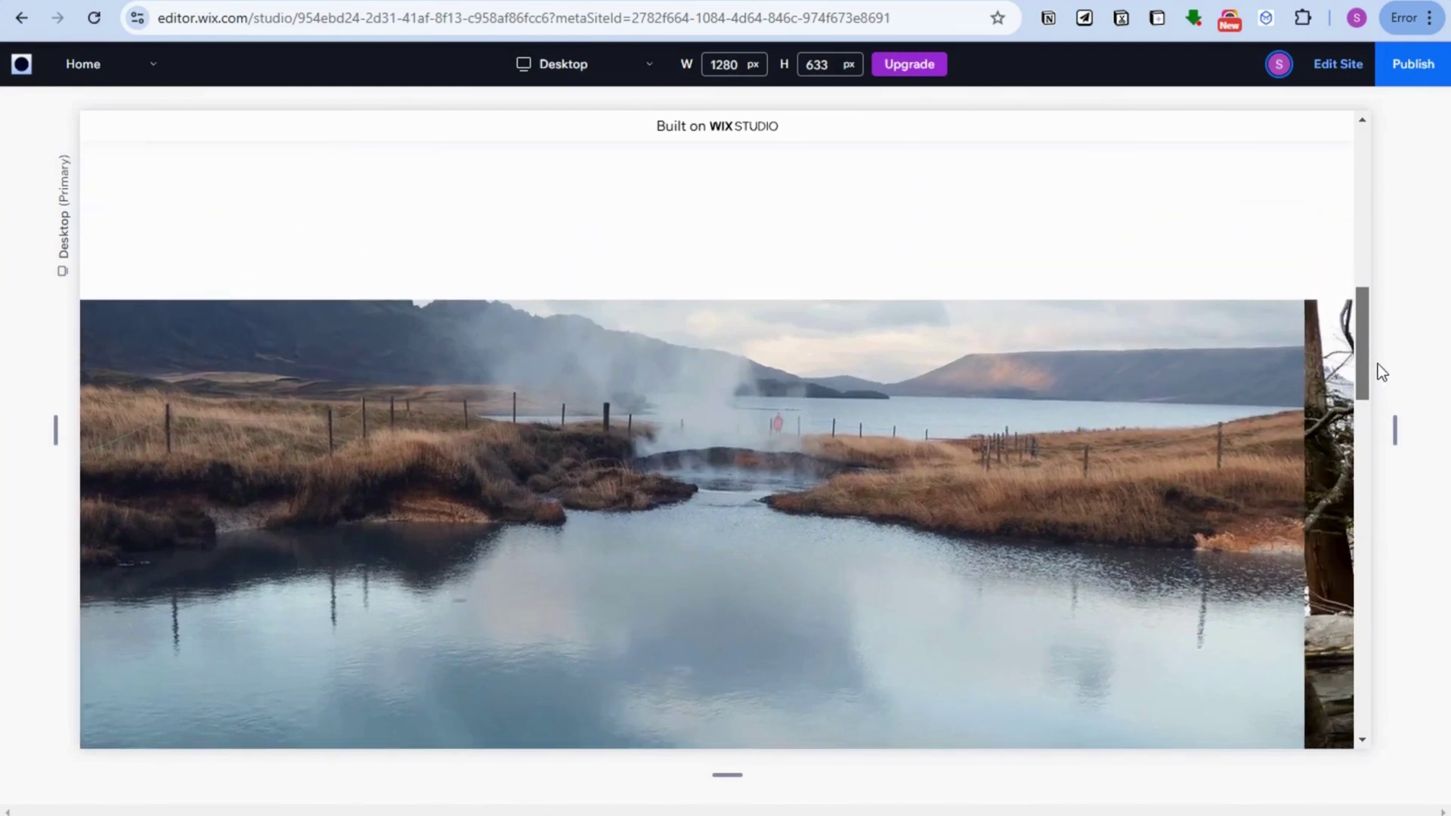
pyautogui.moveTo(1377, 365); pyautogui.dragTo(1375, 426)
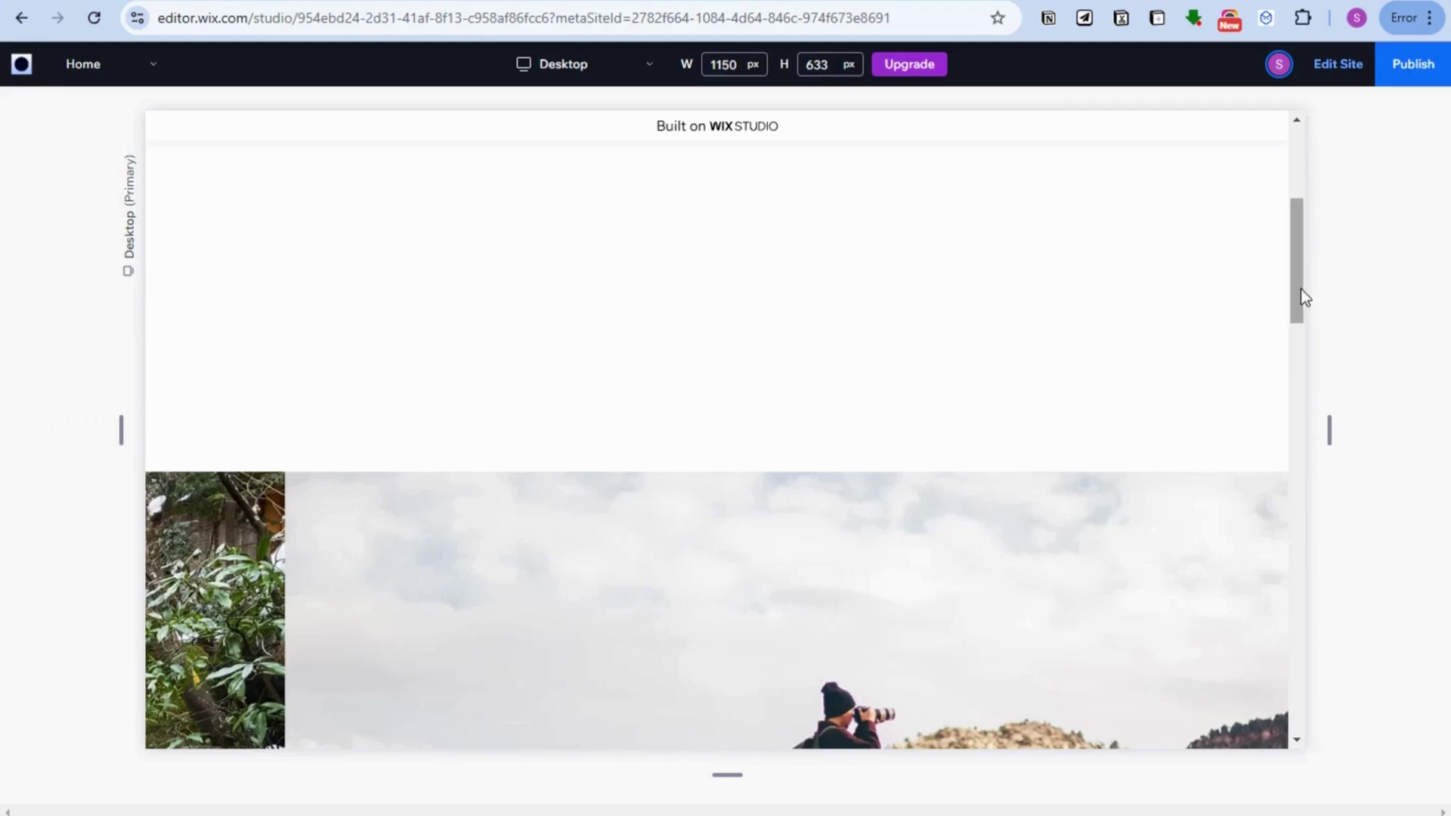
pyautogui.scroll(-1, 1301, 296)
pyautogui.moveTo(1304, 300); pyautogui.dragTo(1319, 375)
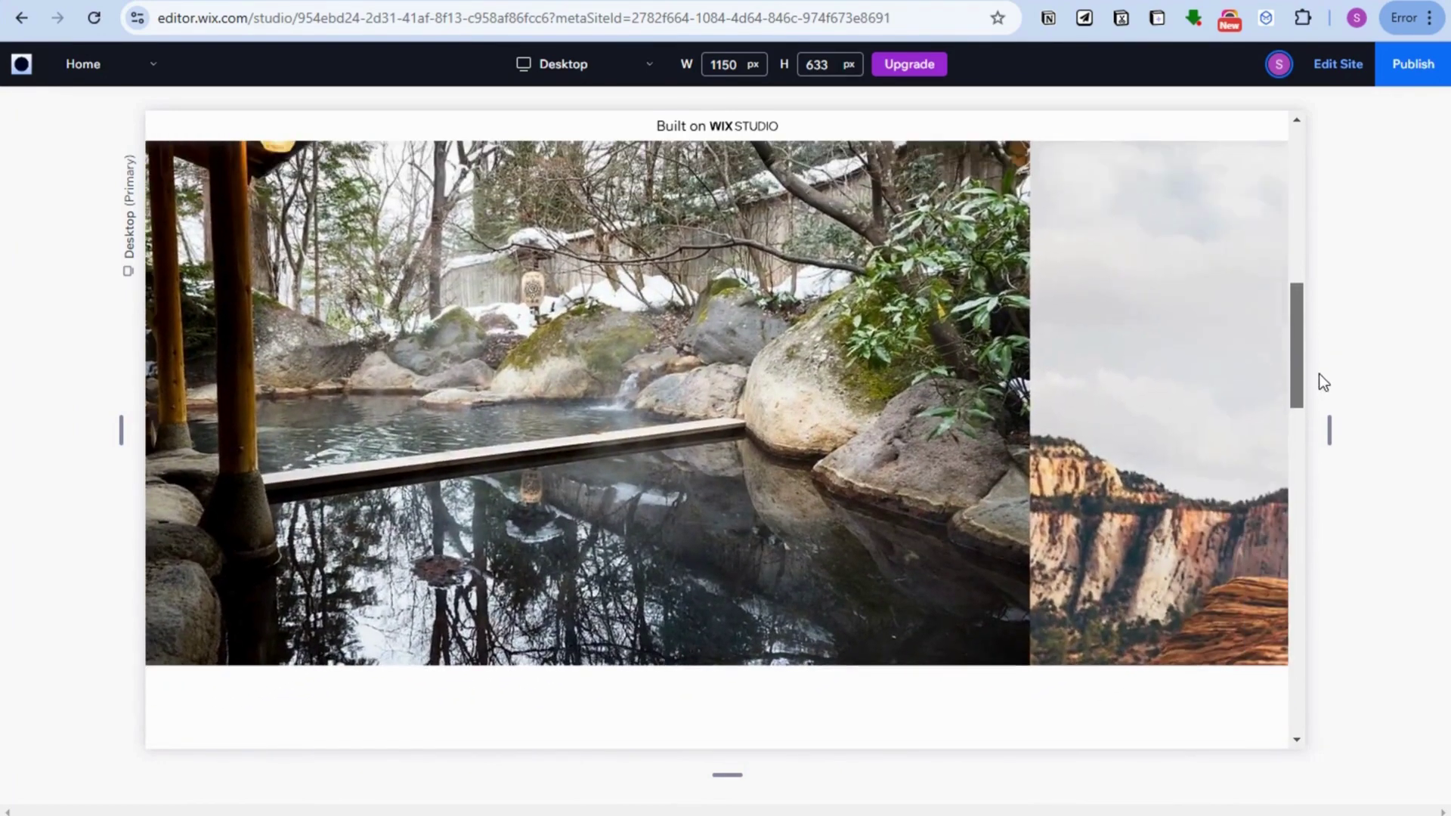
# - Back in the editor, switch the flexbox's Move scroll animation to Out
pyautogui.click(1336, 65)
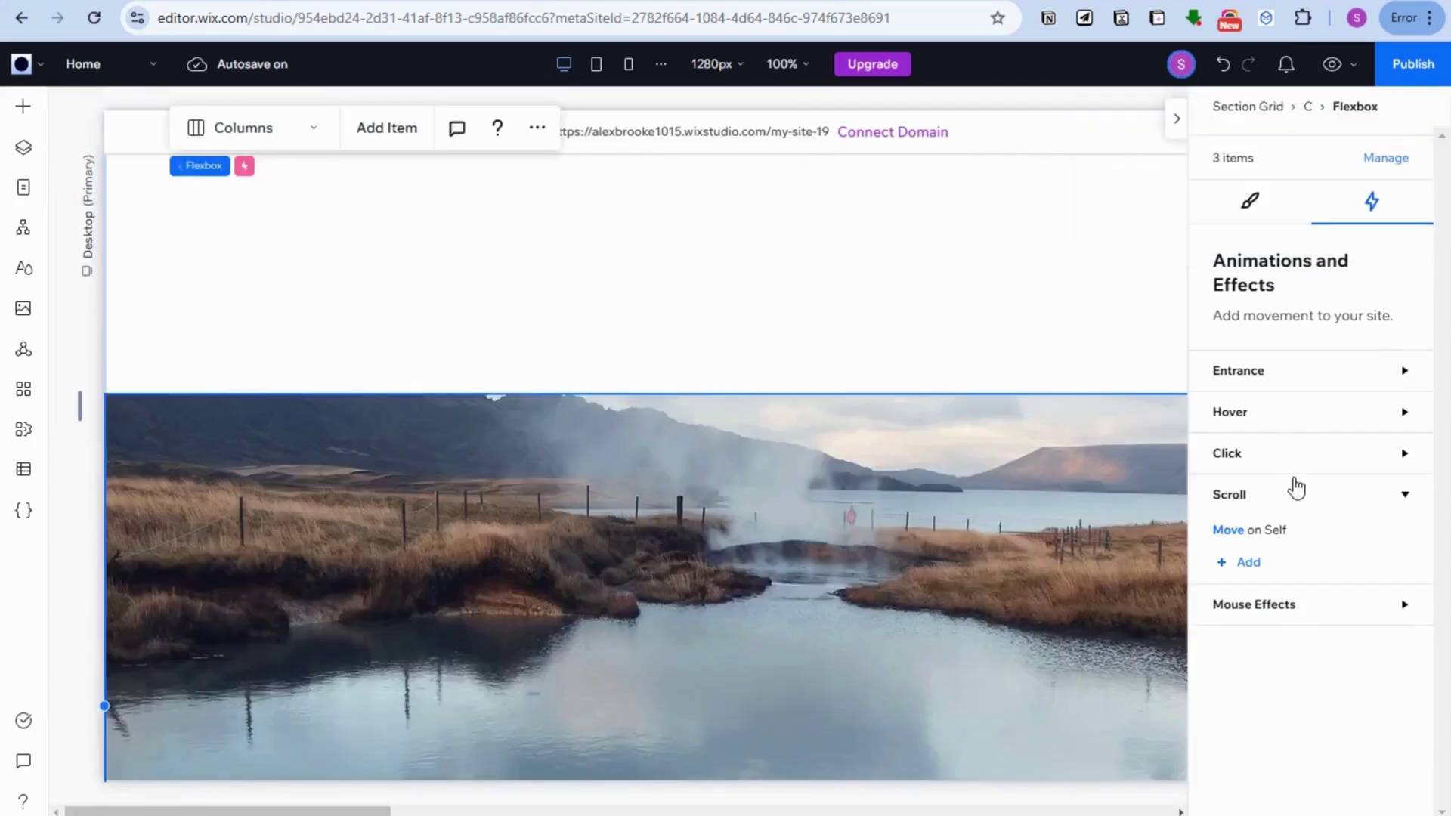
pyautogui.click(1225, 532)
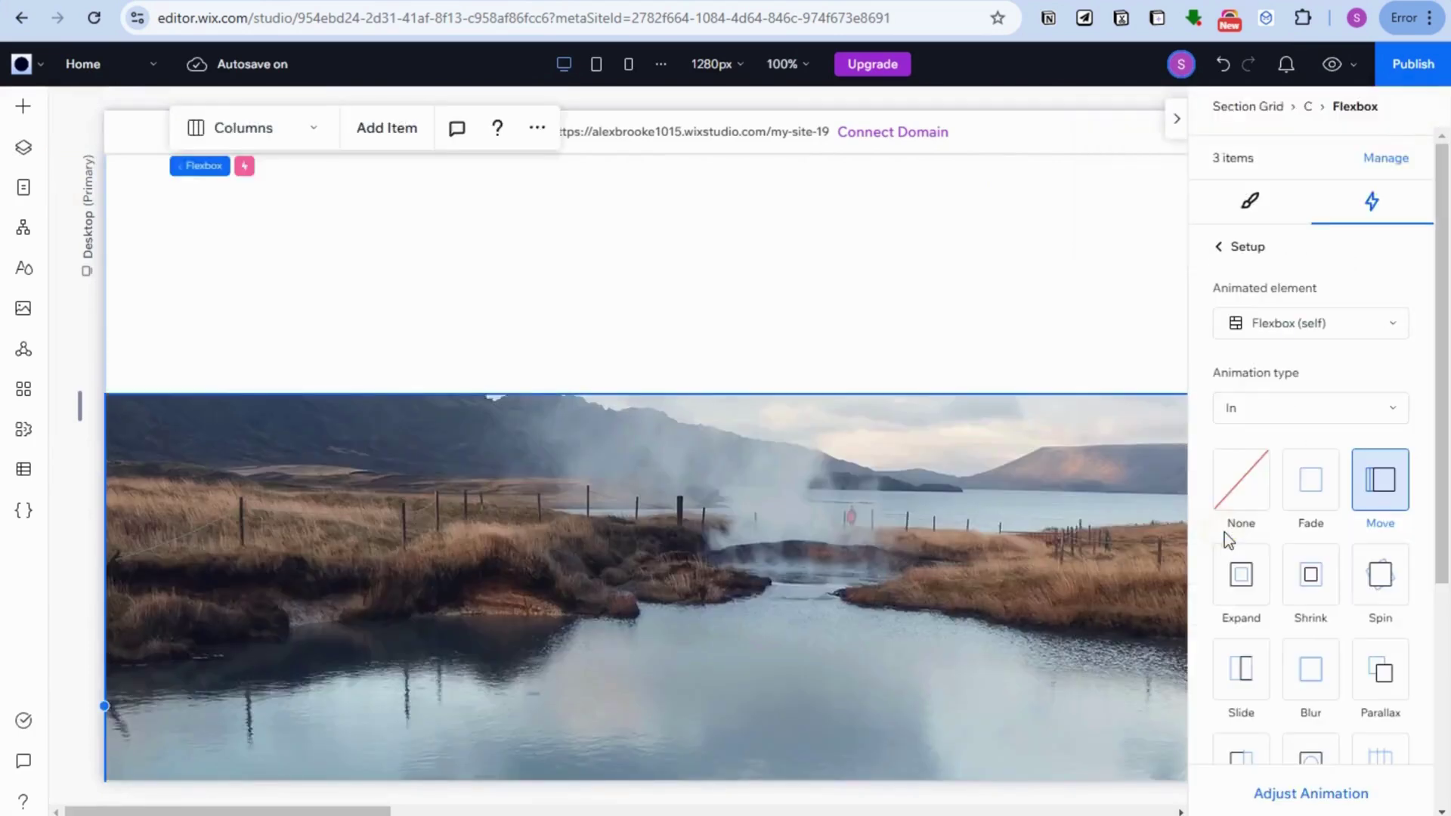
pyautogui.click(1317, 408)
pyautogui.click(1261, 477)
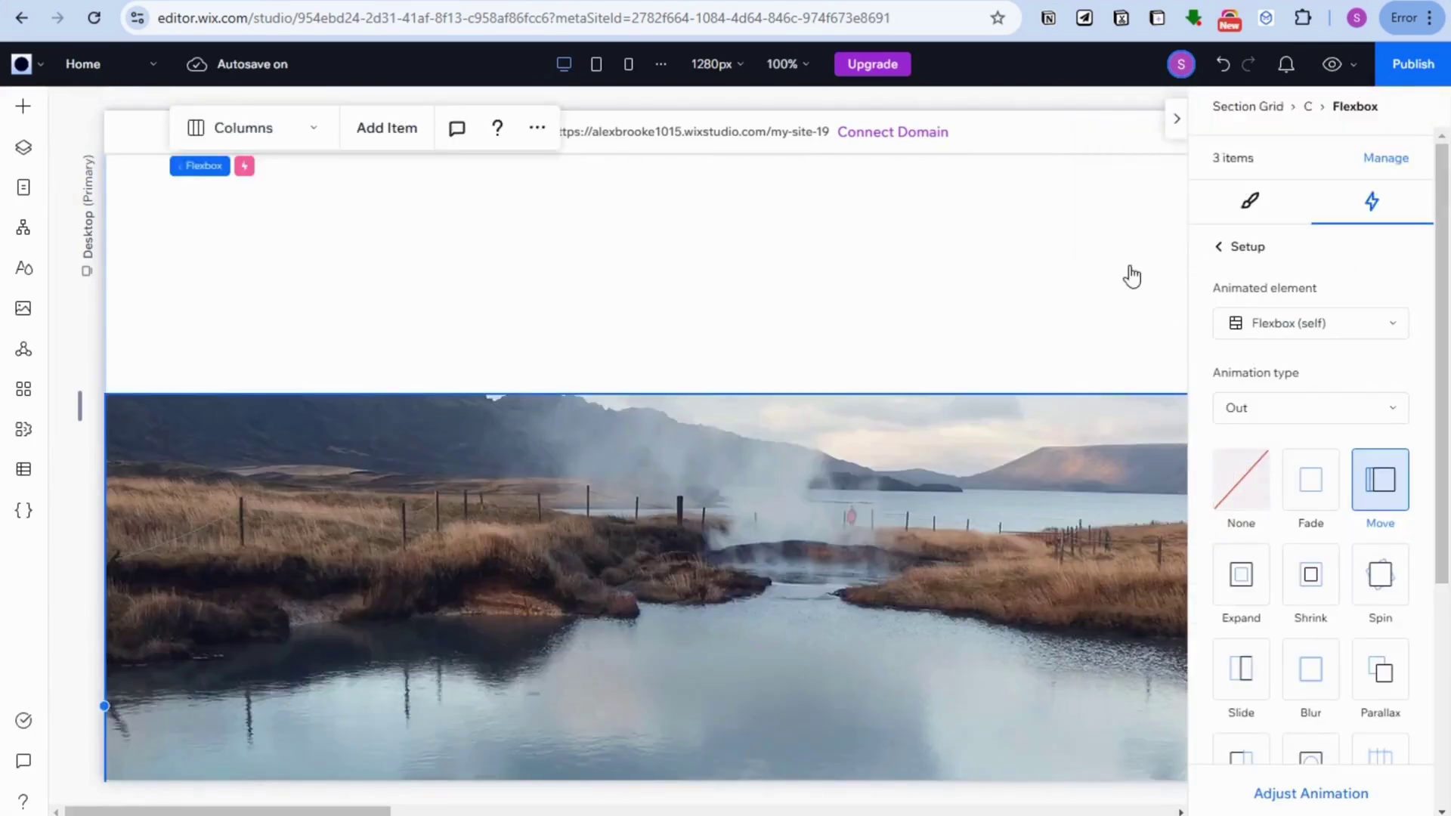
pyautogui.click(1293, 795)
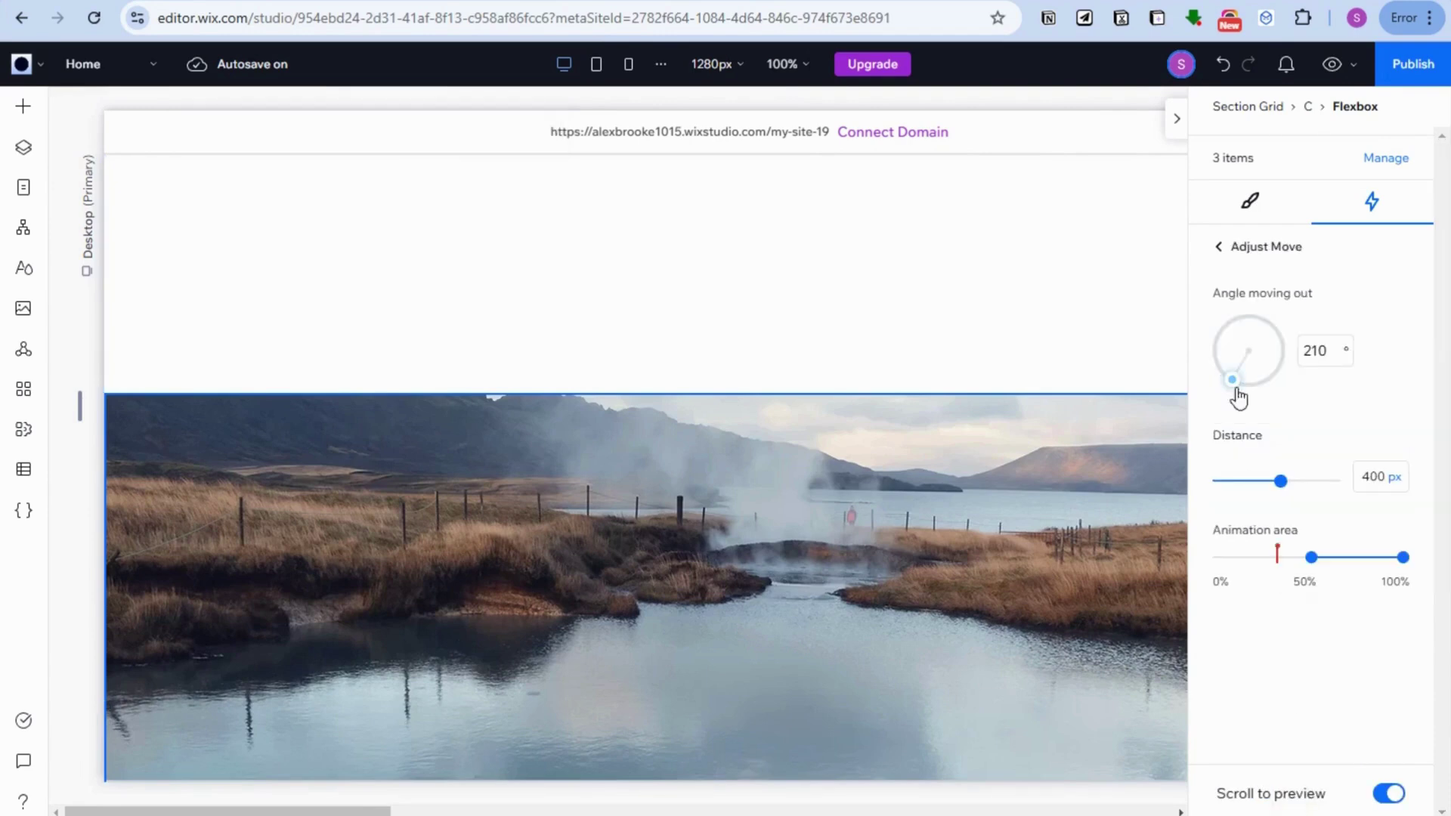
# - Set the move angle to 272° and the distance to 200 vw, then preview the site
pyautogui.moveTo(1218, 375); pyautogui.dragTo(1217, 358)
pyautogui.click(1383, 483)
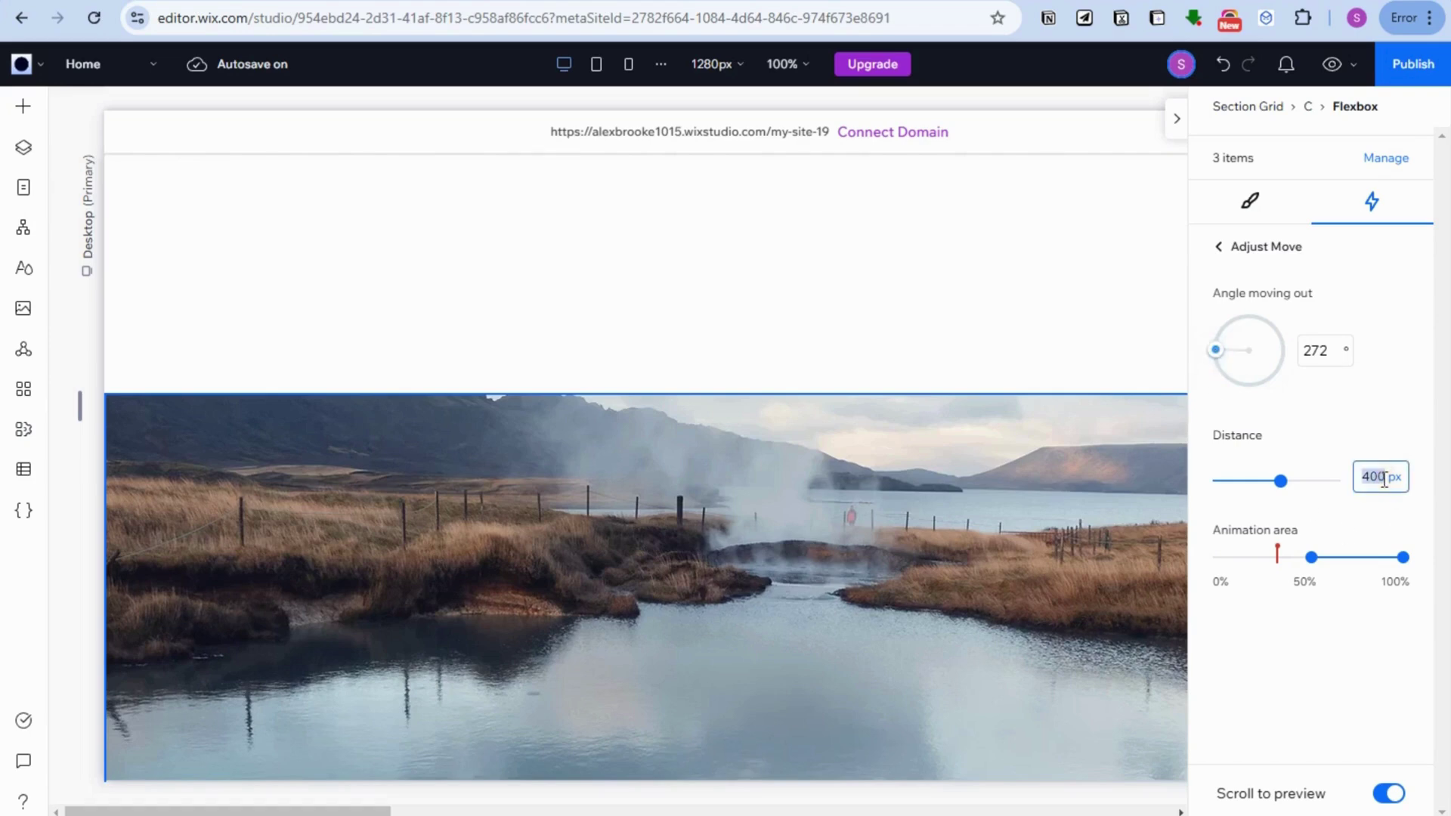
pyautogui.write('200')
pyautogui.click(1393, 478)
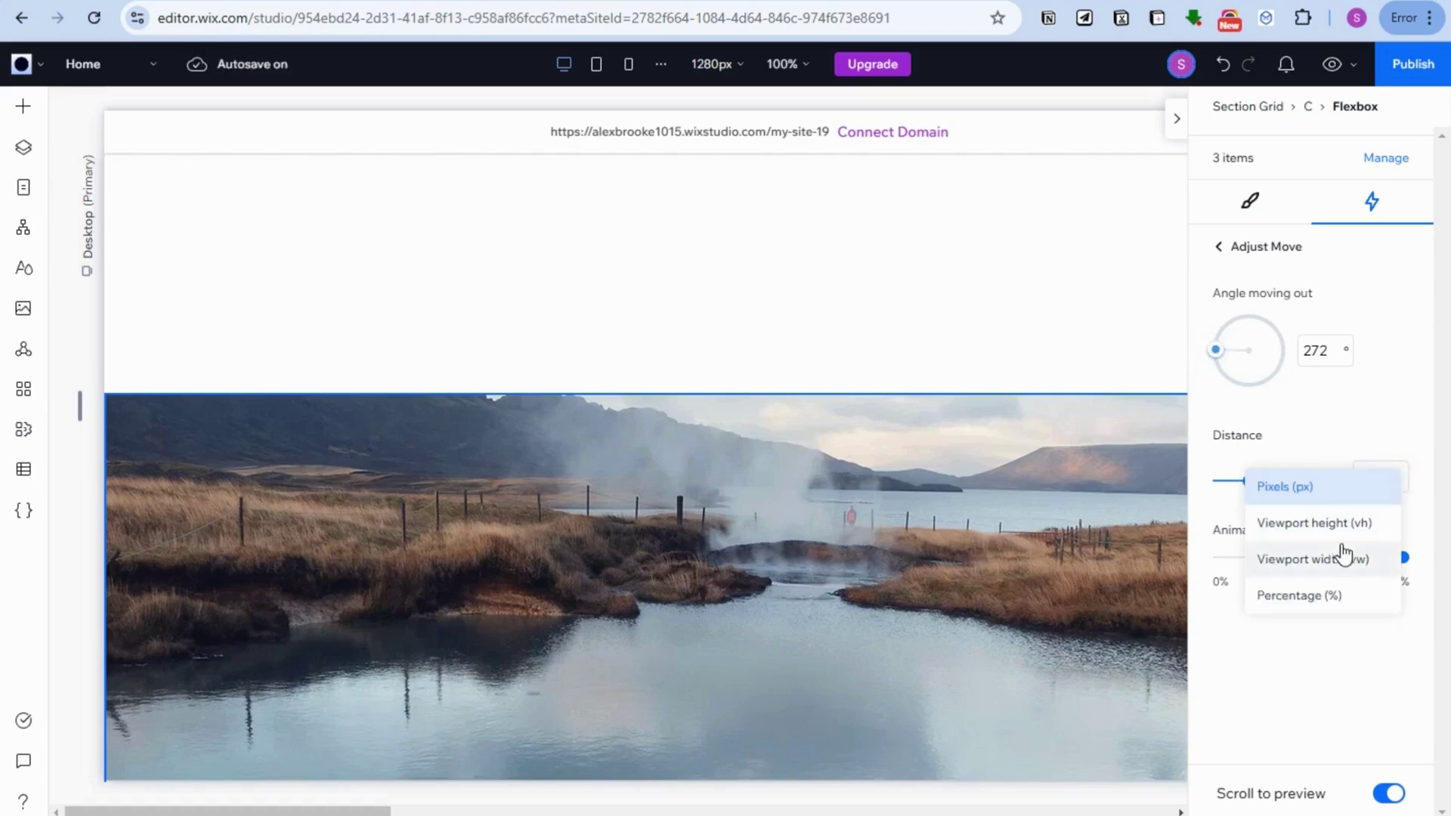
pyautogui.click(1340, 559)
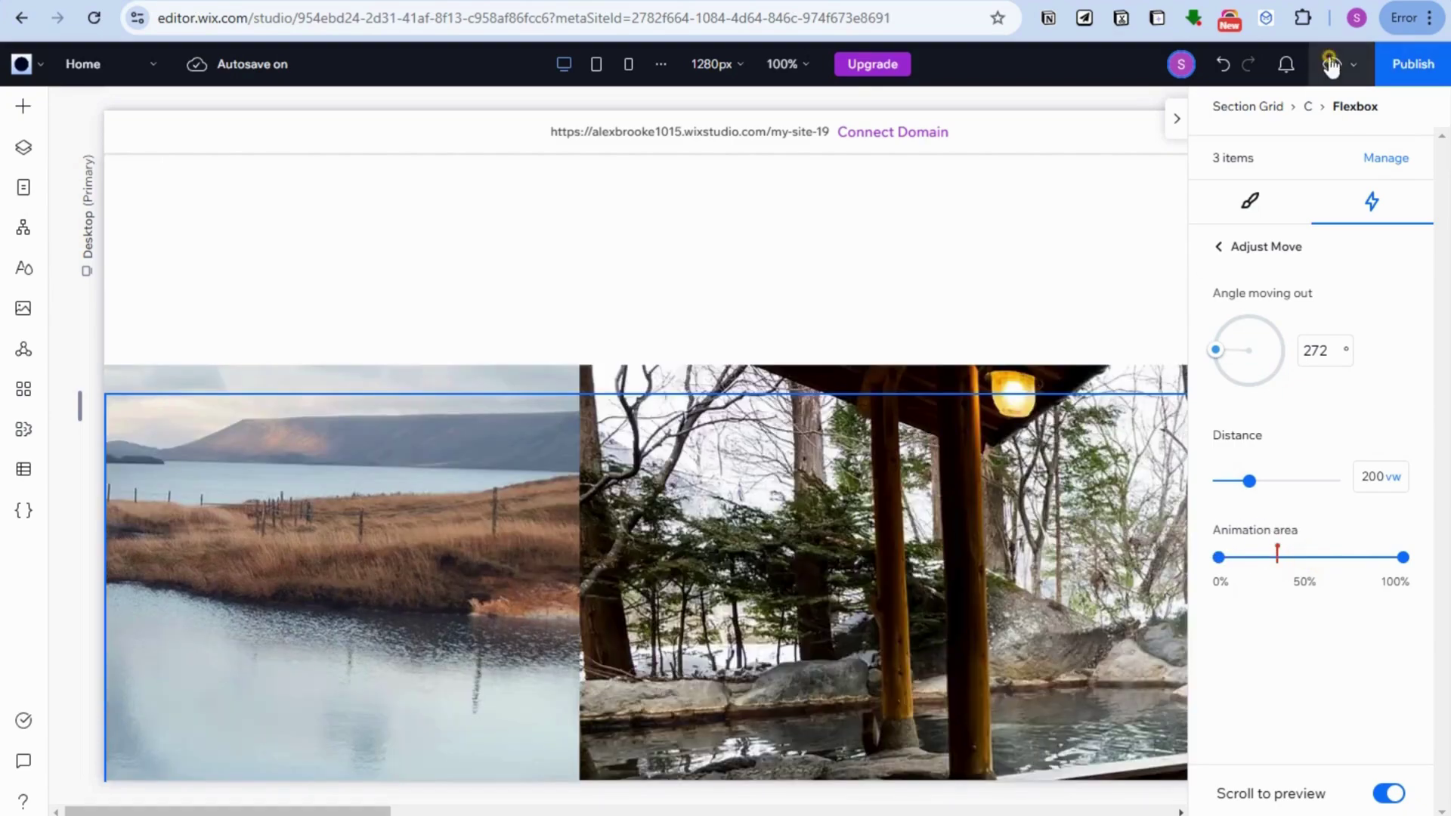
pyautogui.click(1331, 63)
# - Scroll up and down the preview to check the images sliding horizontally
pyautogui.scroll(-3, 1362, 279)
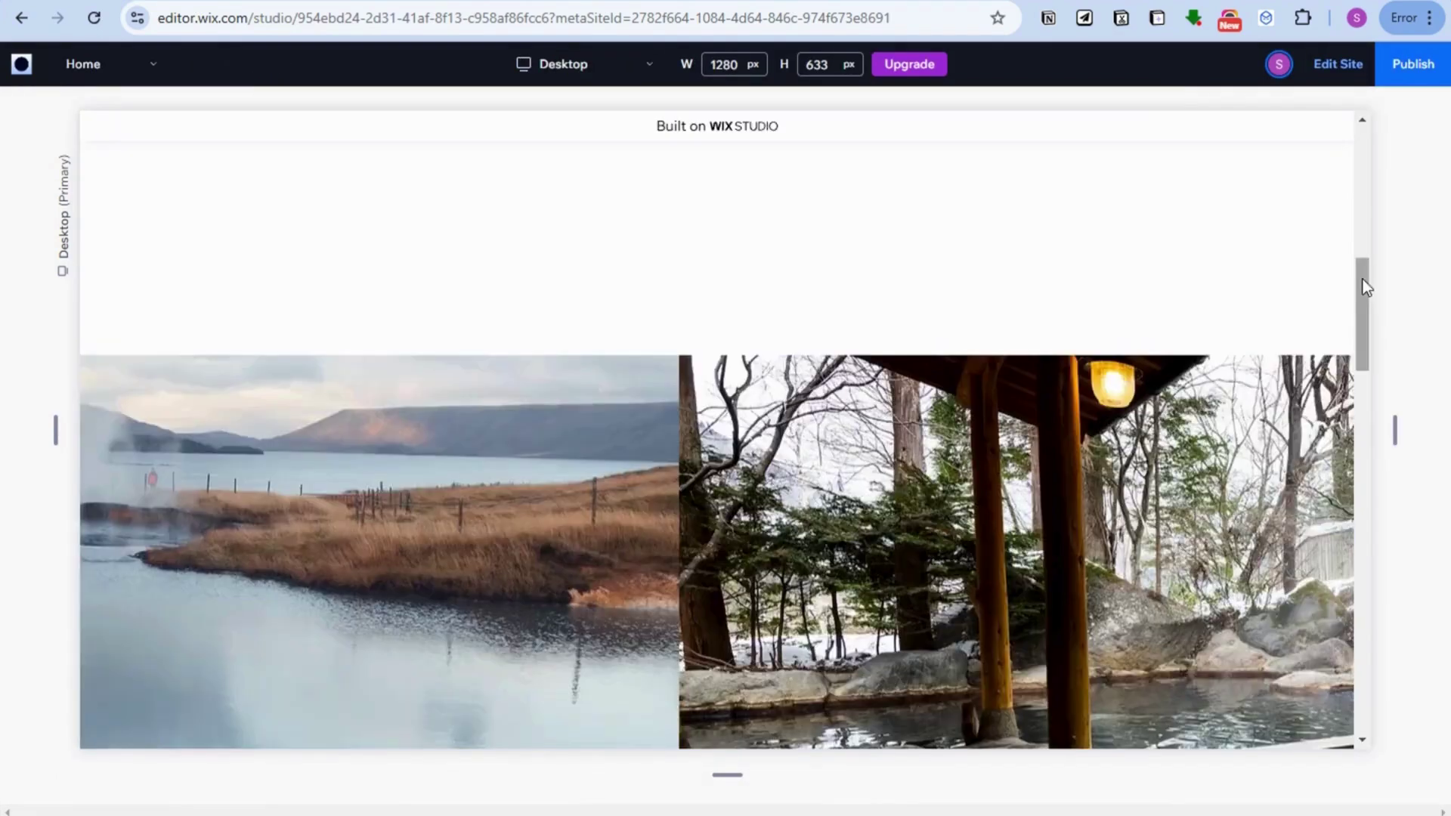
pyautogui.moveTo(1364, 278); pyautogui.dragTo(1035, 329)
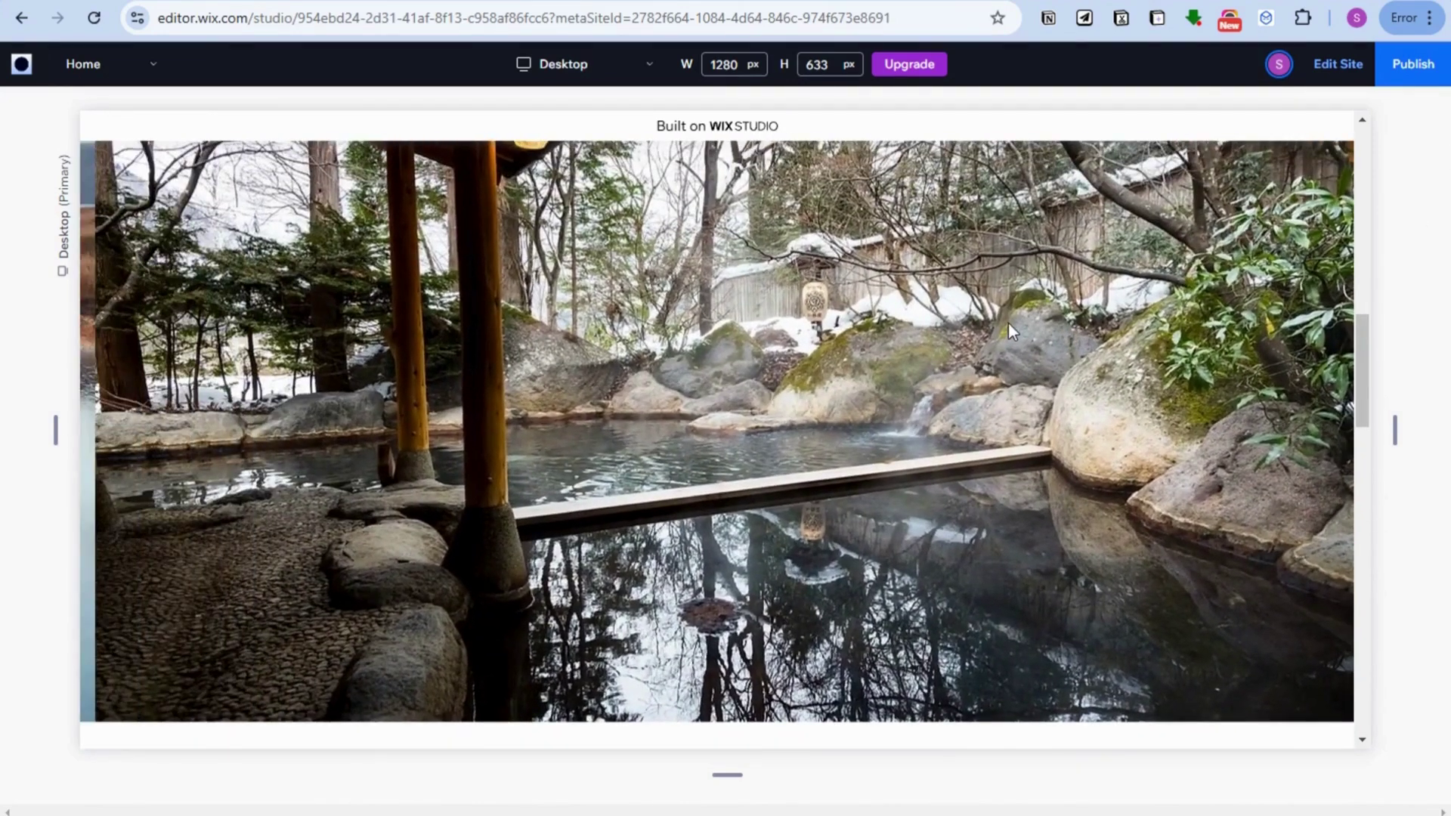
pyautogui.scroll(3, 1008, 323)
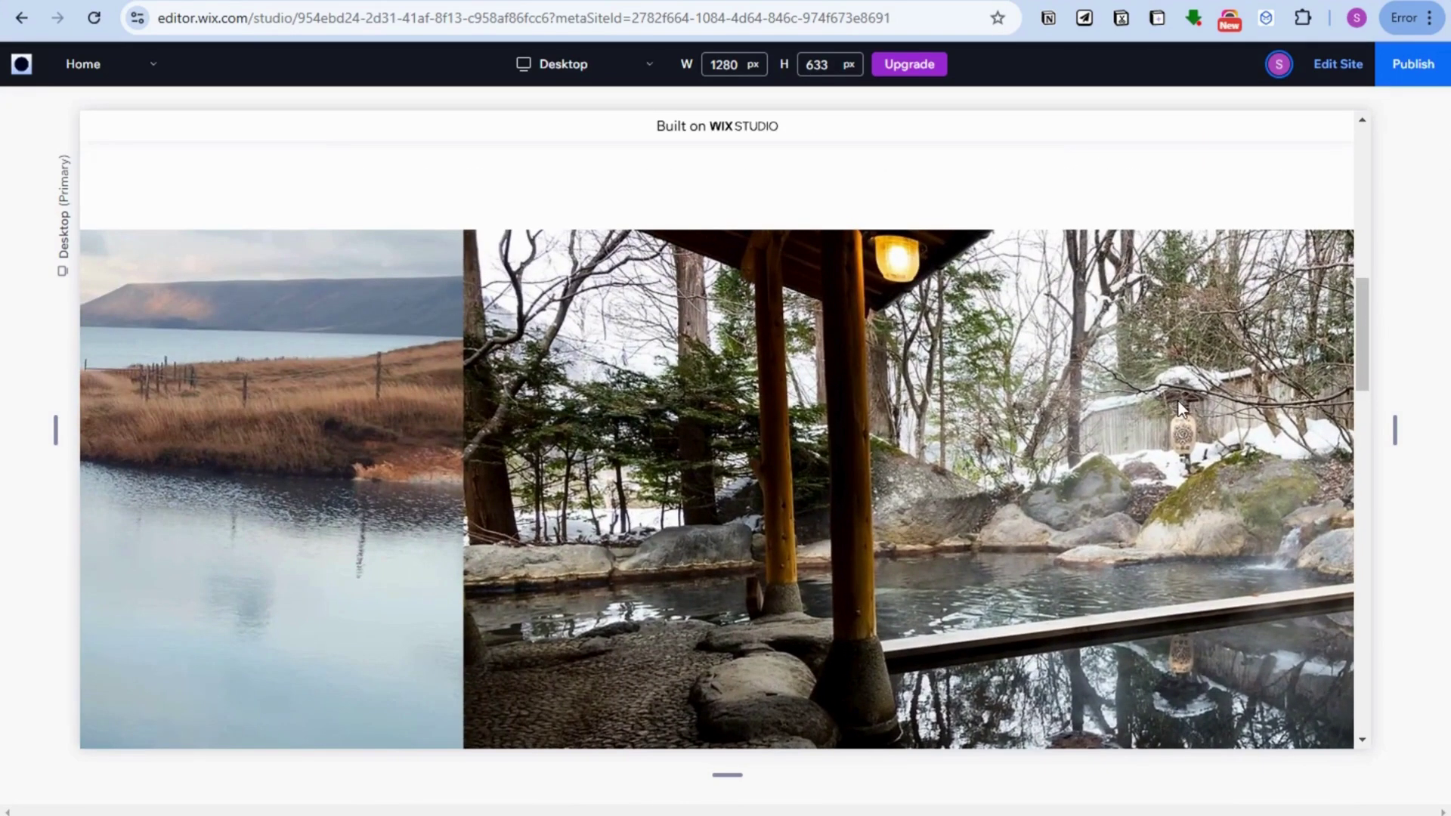
pyautogui.scroll(1, 1179, 404)
pyautogui.scroll(-3, 1176, 400)
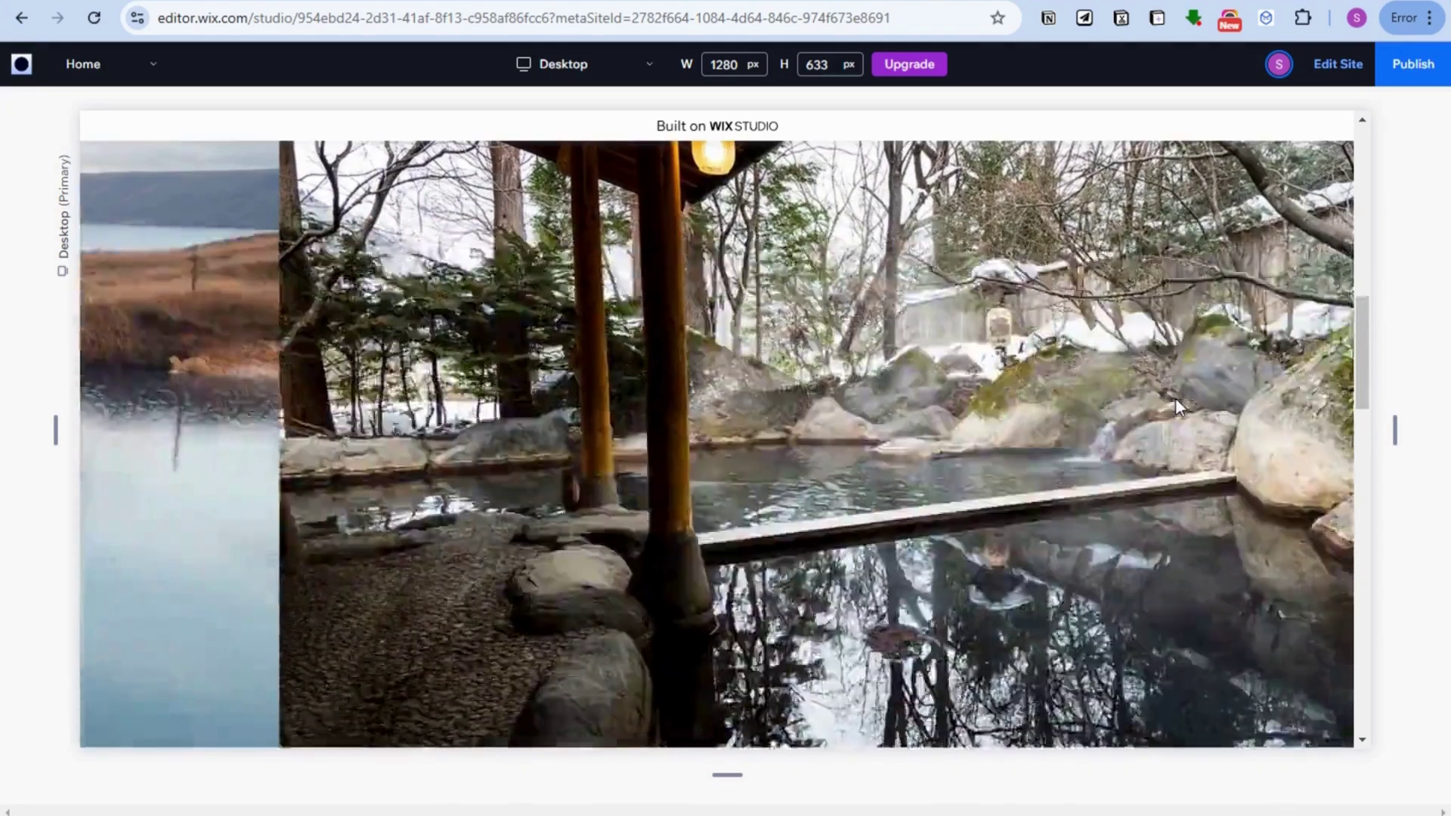
pyautogui.scroll(-5, 1176, 399)
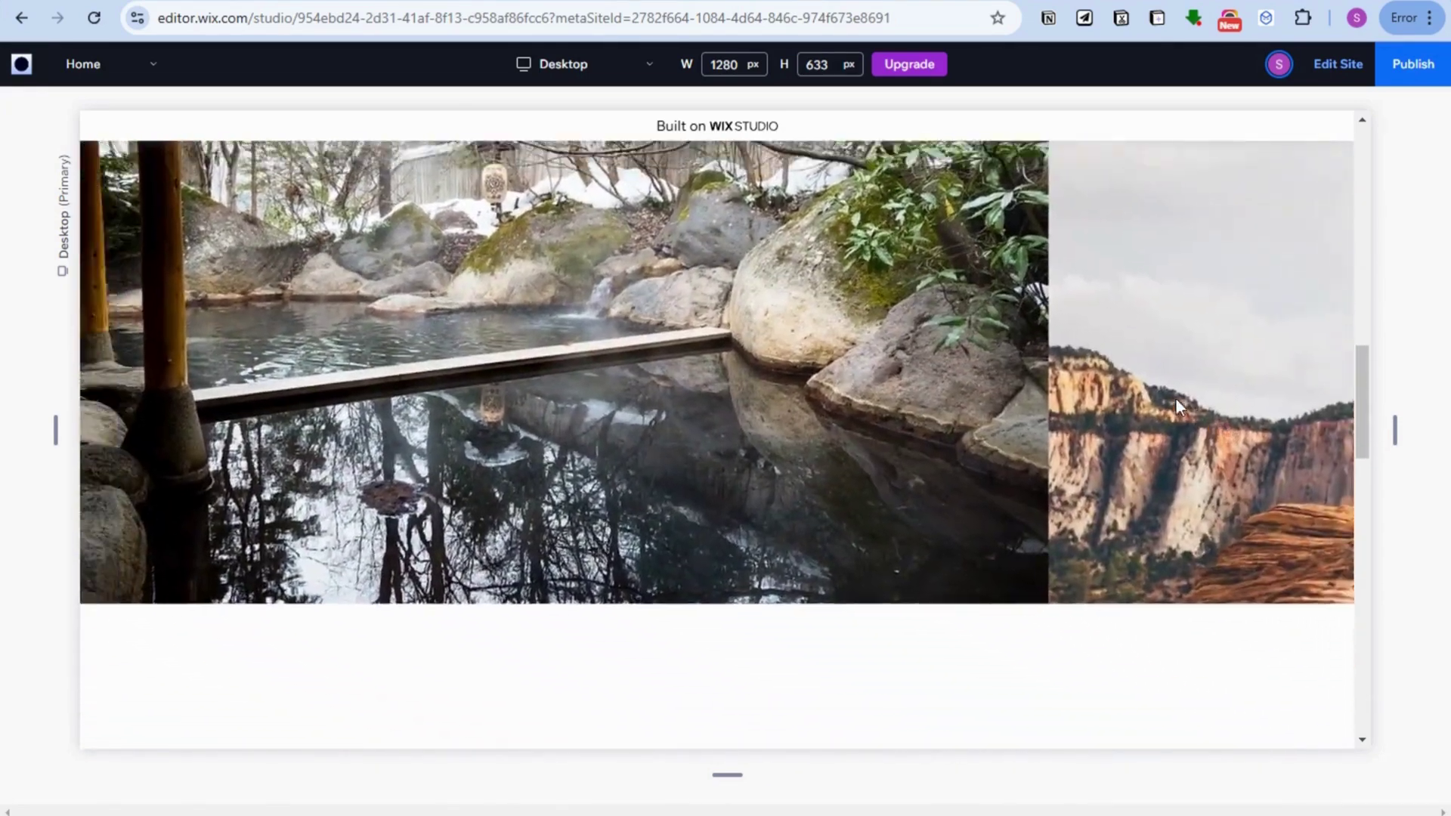
pyautogui.scroll(3, 1176, 397)
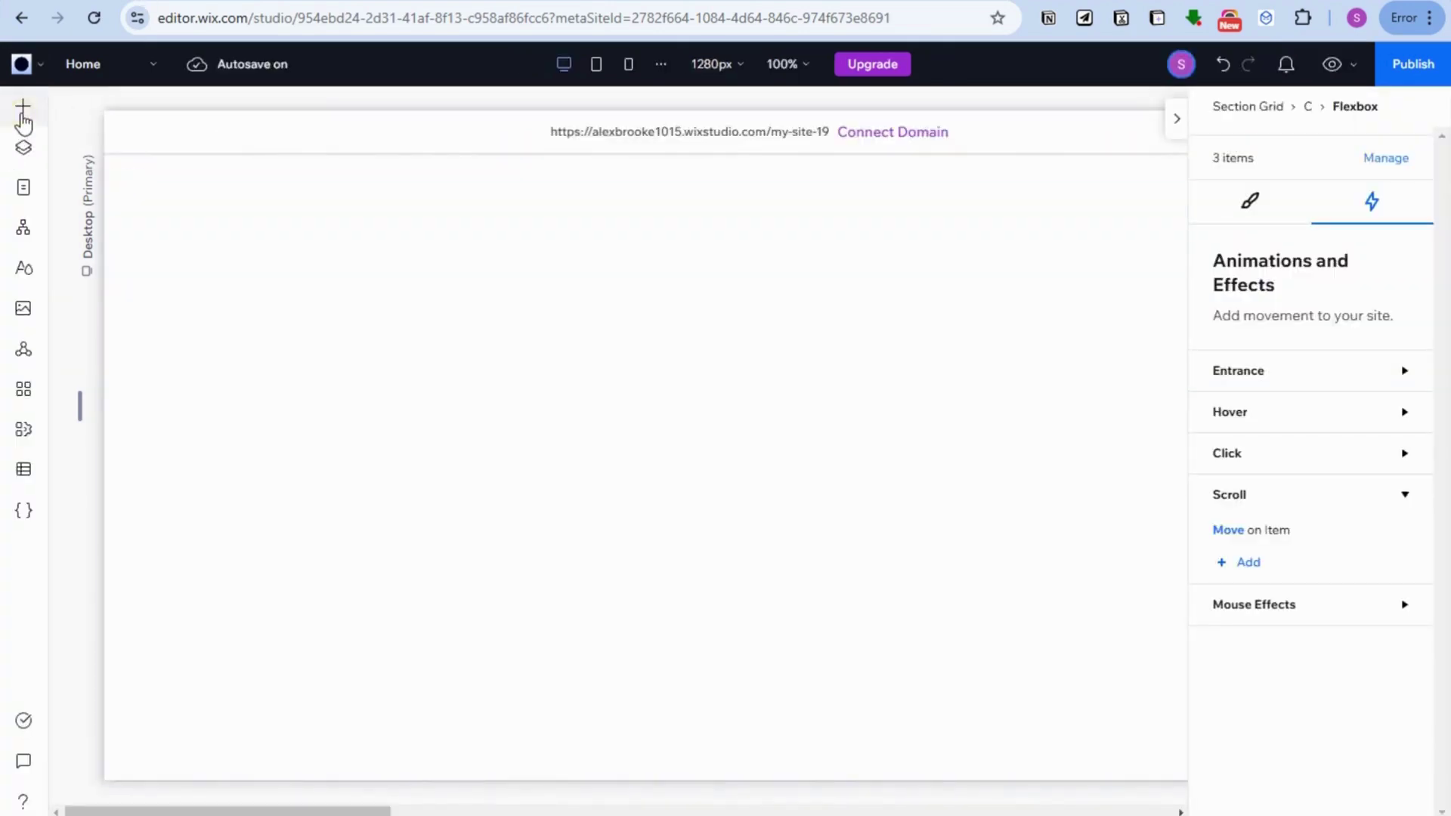
# - Insert a three-column flexbox from Layout Tools and stretch it to full width
pyautogui.click(23, 107)
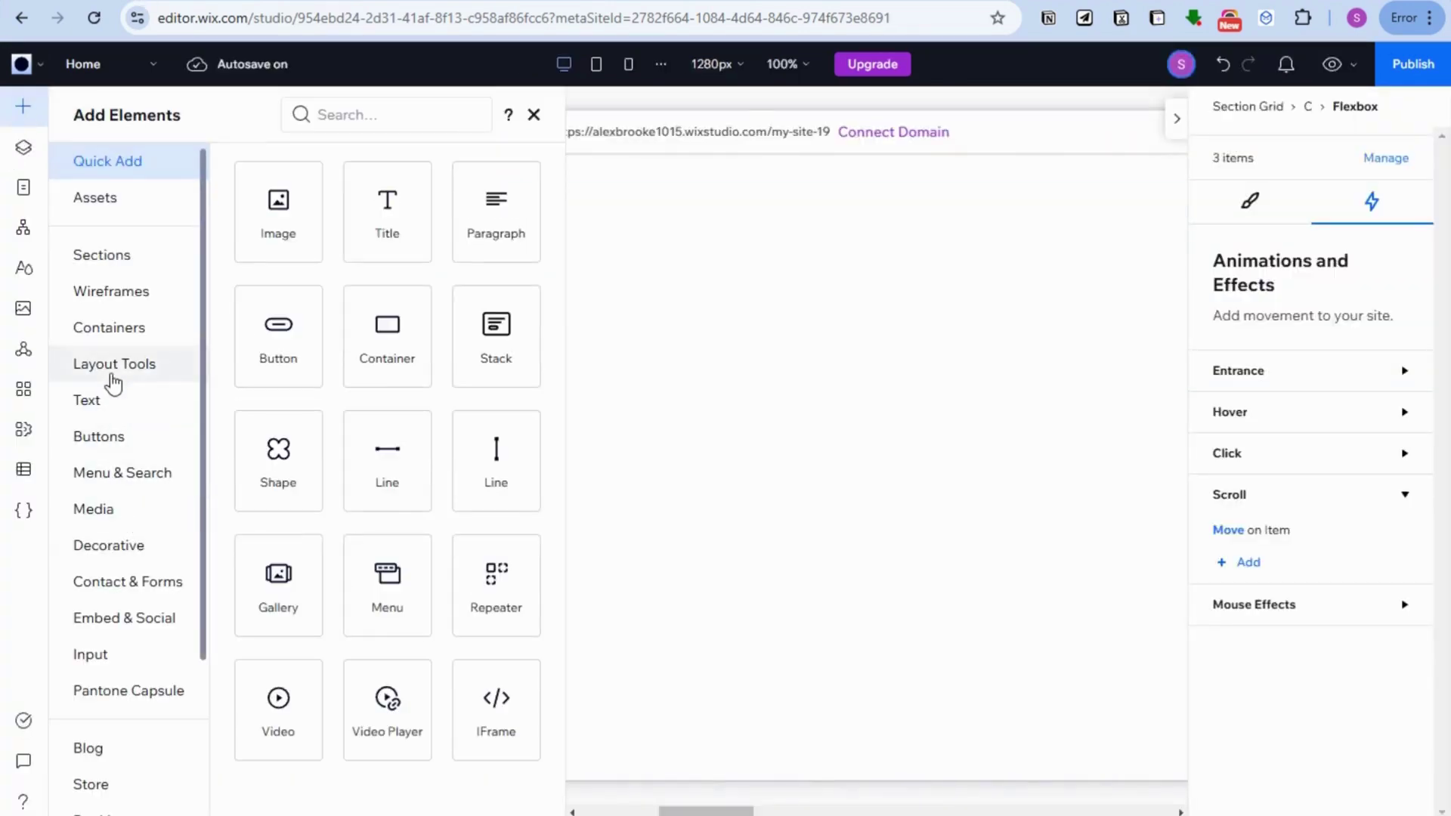
pyautogui.click(113, 370)
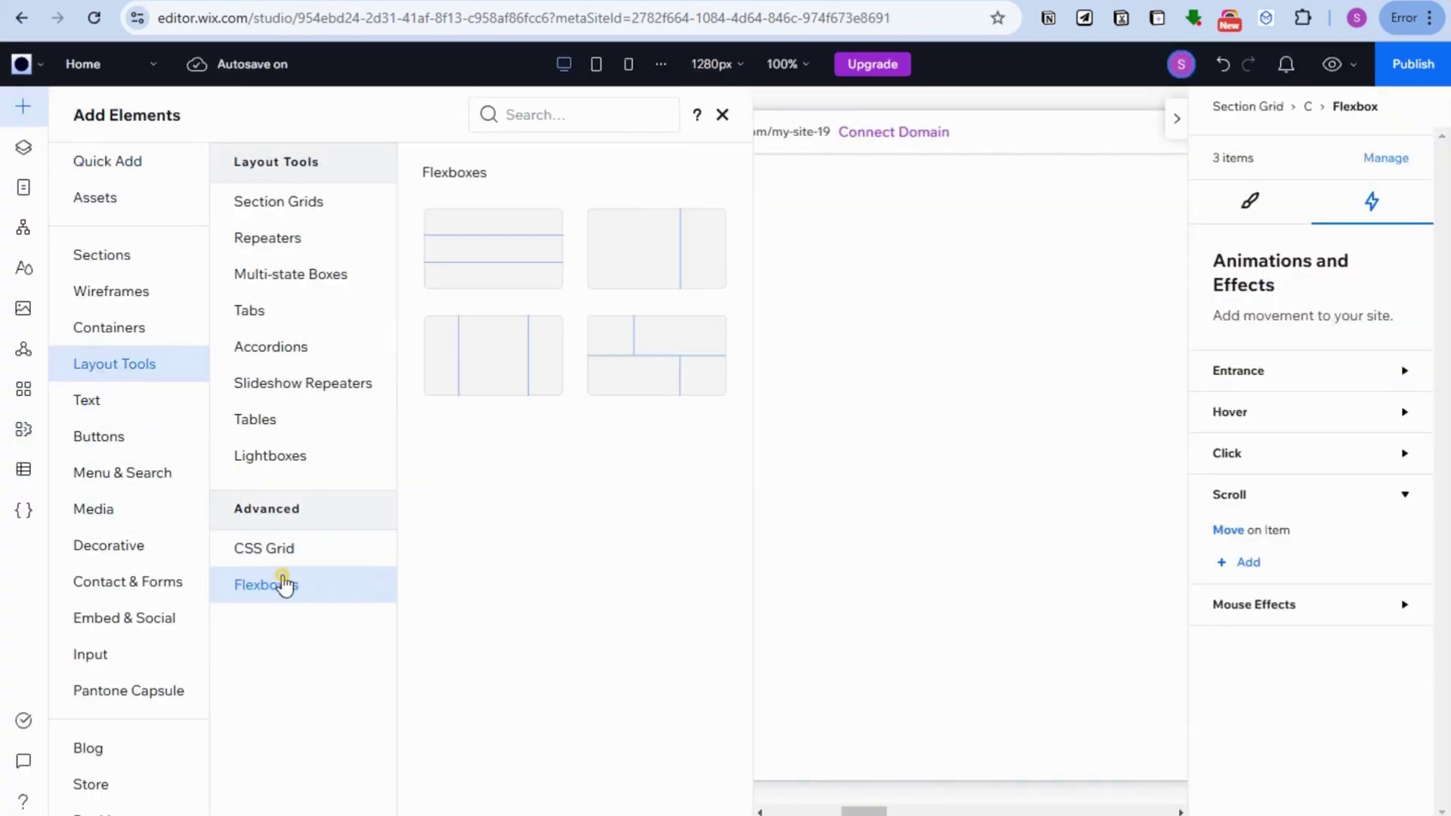
pyautogui.click(492, 364)
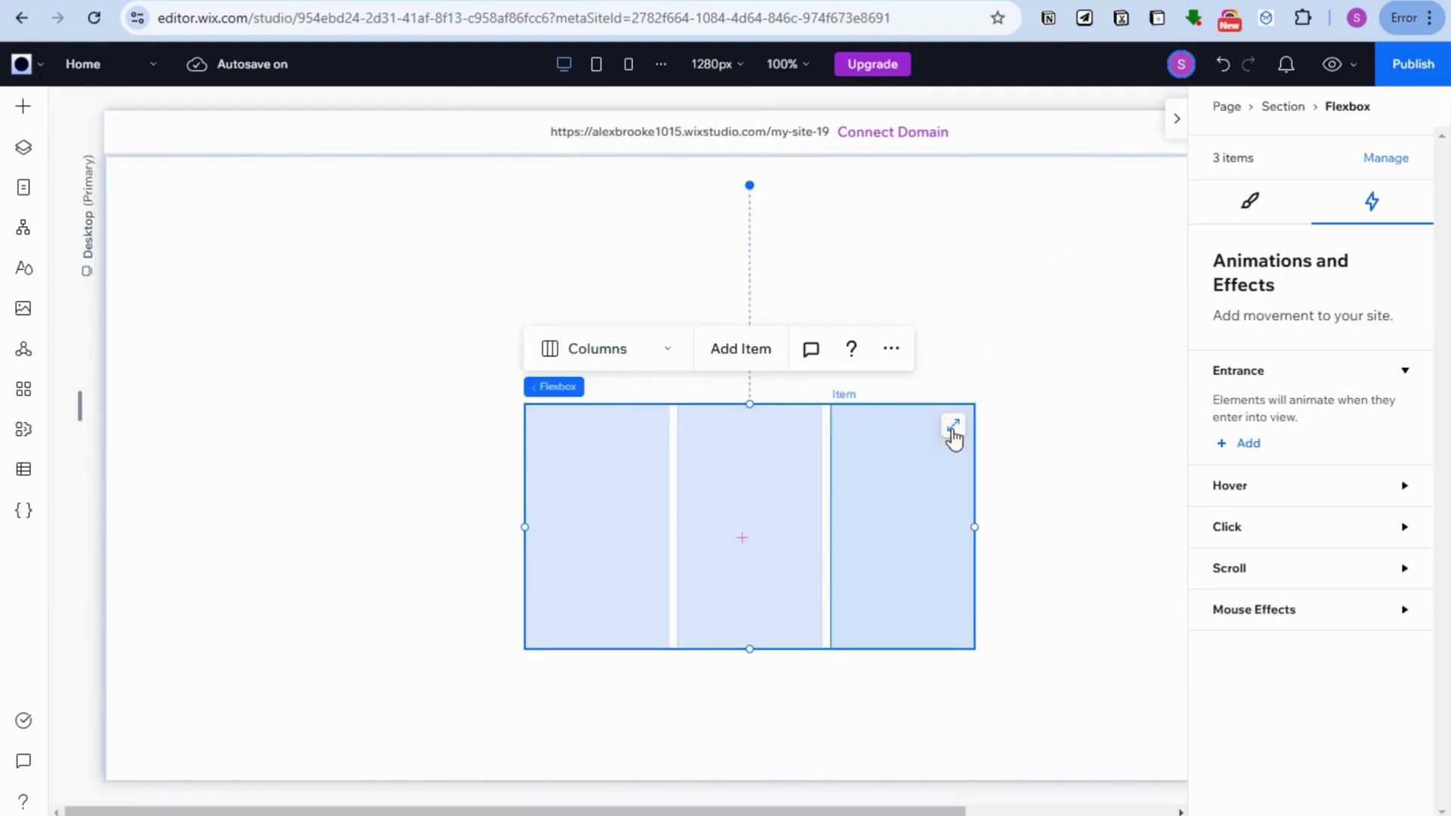
pyautogui.click(952, 429)
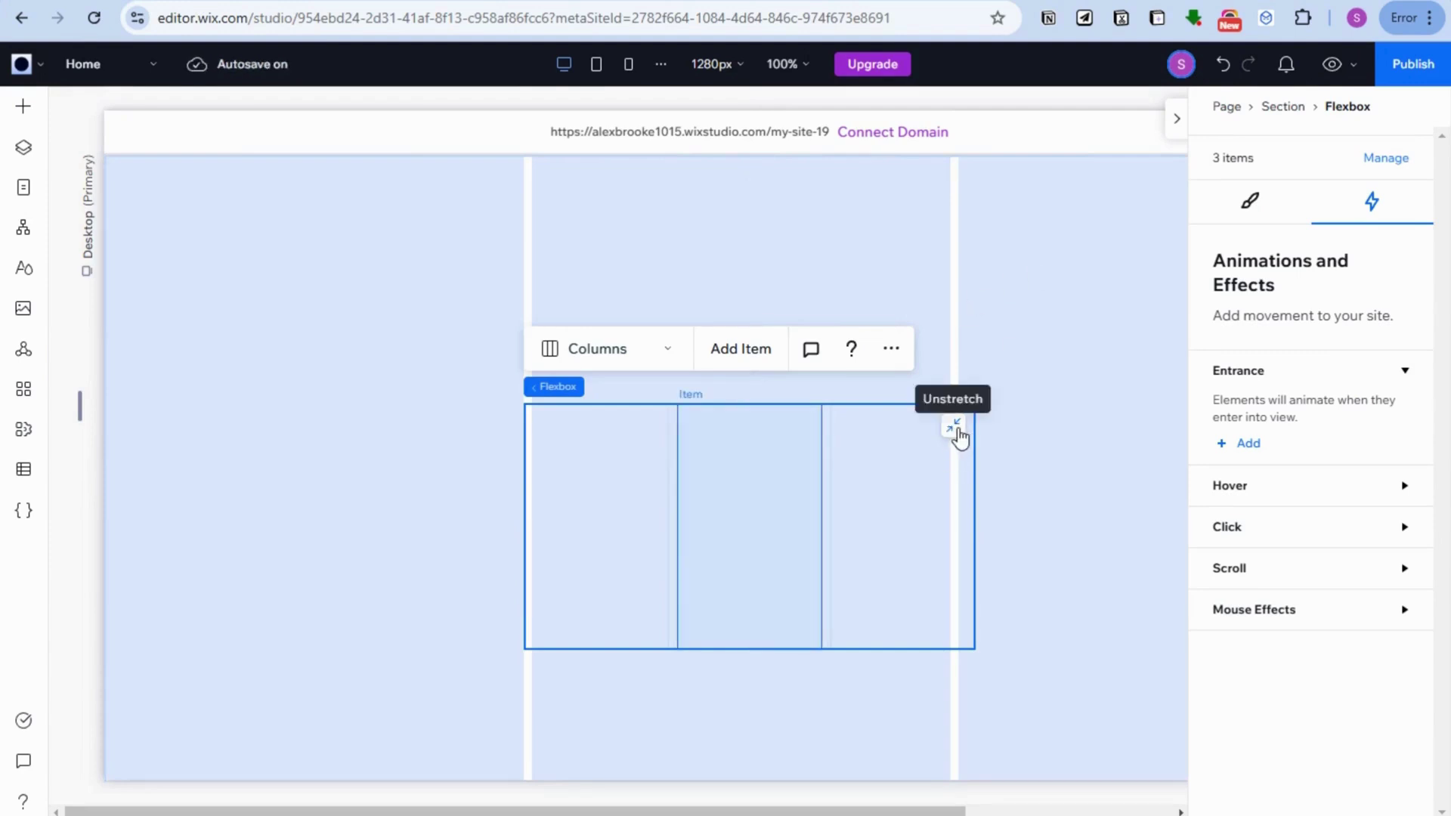
pyautogui.click(955, 429)
pyautogui.click(952, 429)
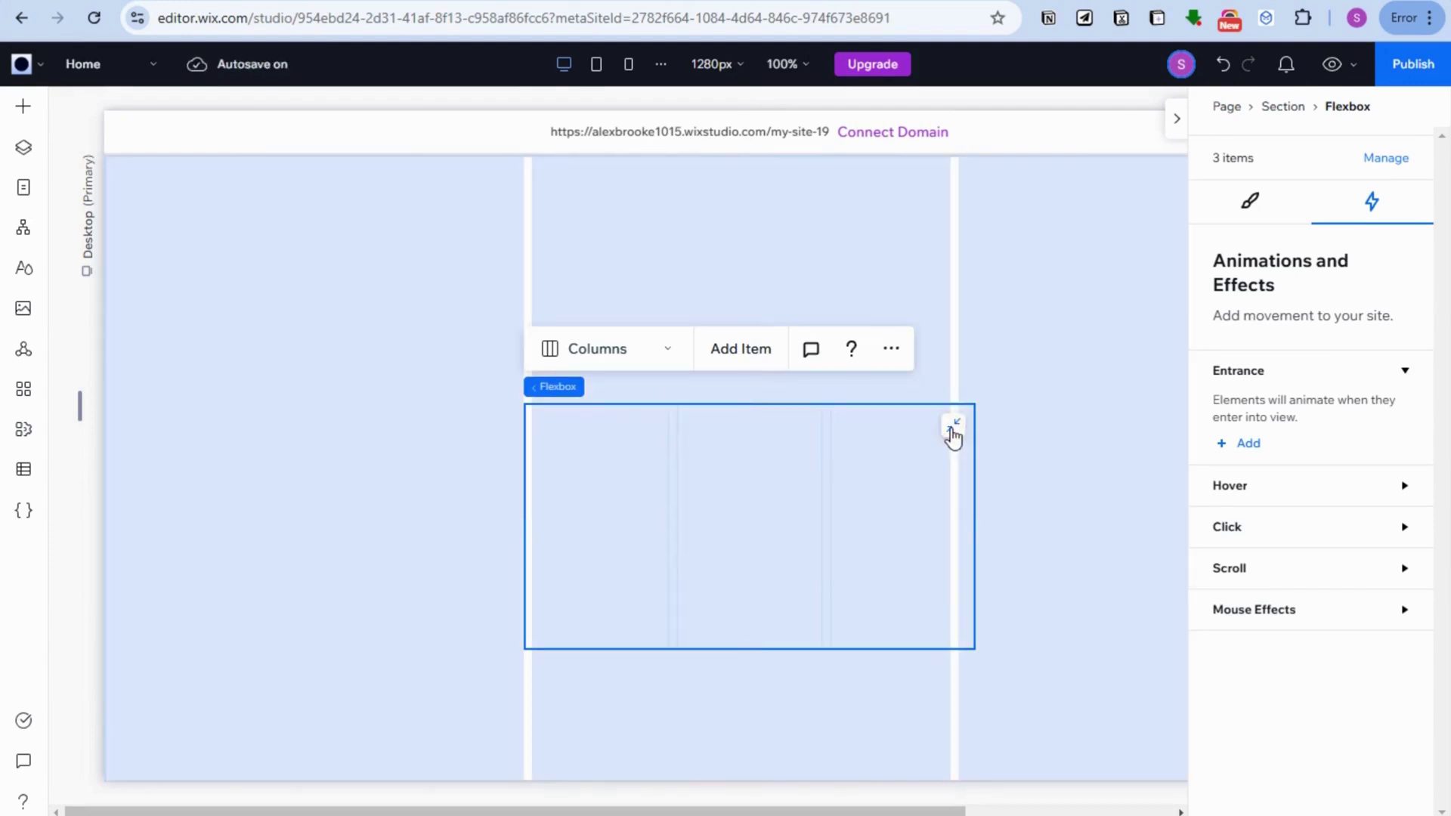
# - Set a flexbox column's width to 100% in the Design tab
pyautogui.click(894, 506)
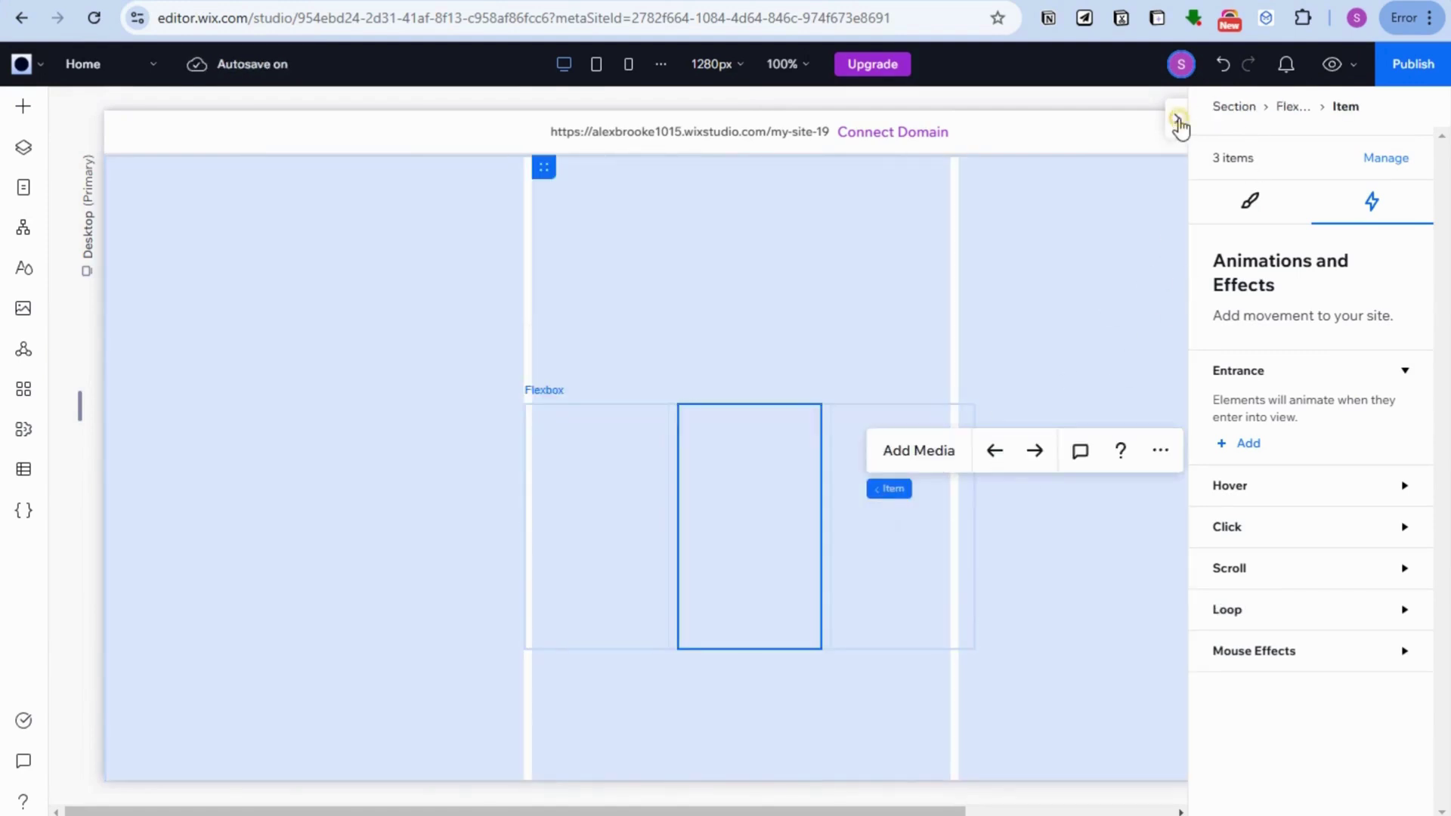
pyautogui.click(1177, 120)
pyautogui.click(633, 539)
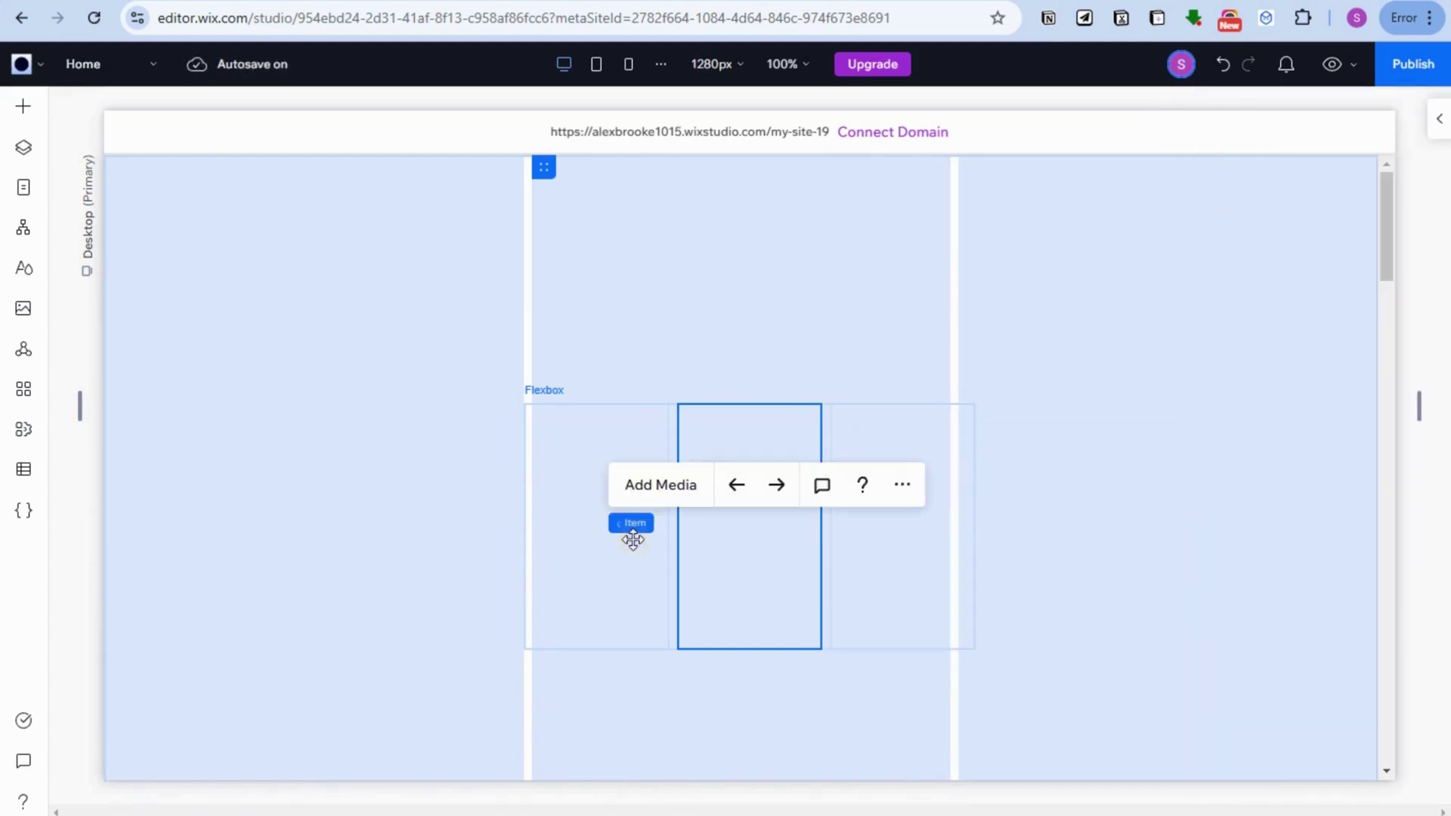
pyautogui.click(915, 533)
pyautogui.click(1439, 119)
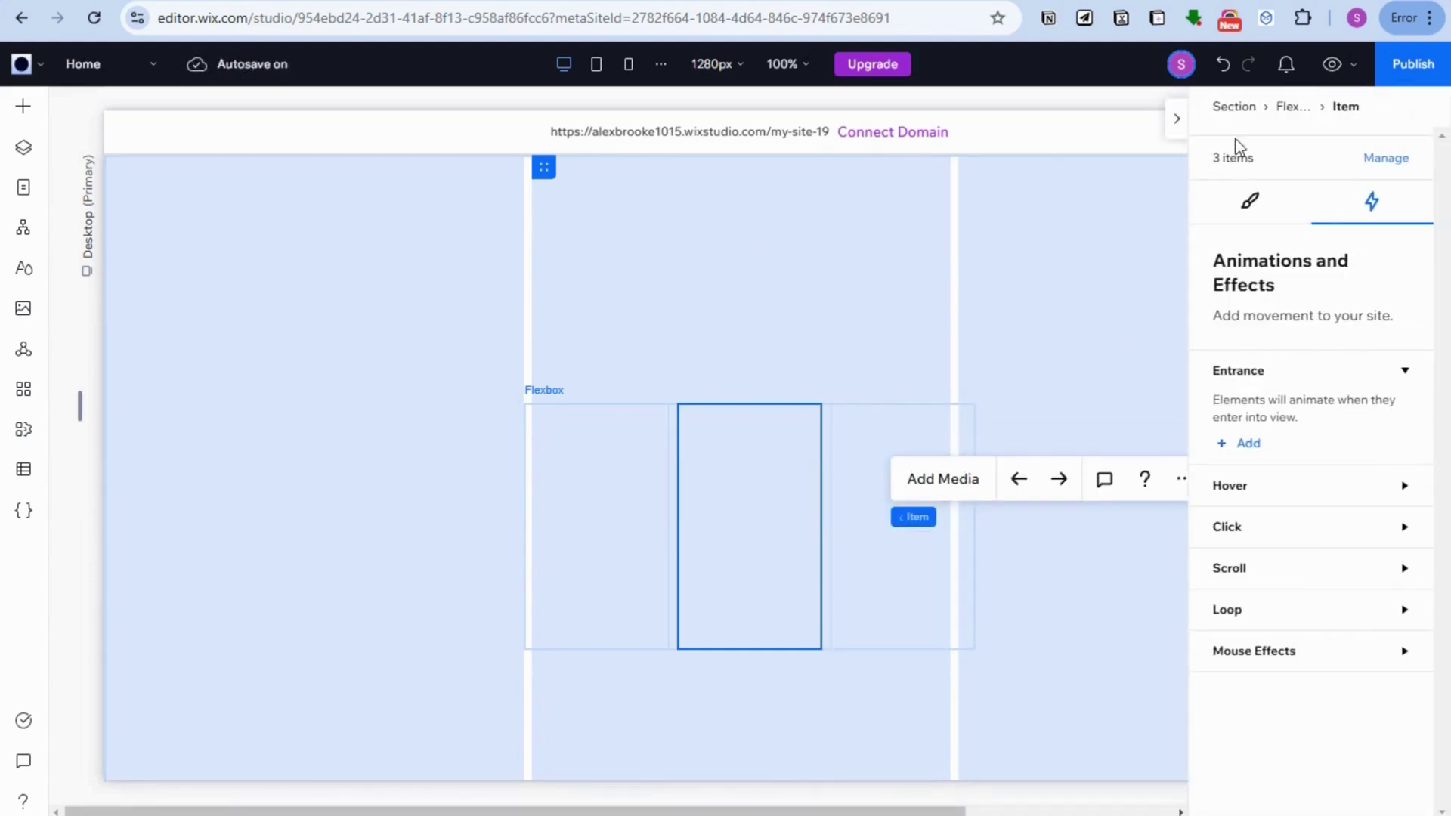
pyautogui.click(1249, 204)
pyautogui.click(1258, 285)
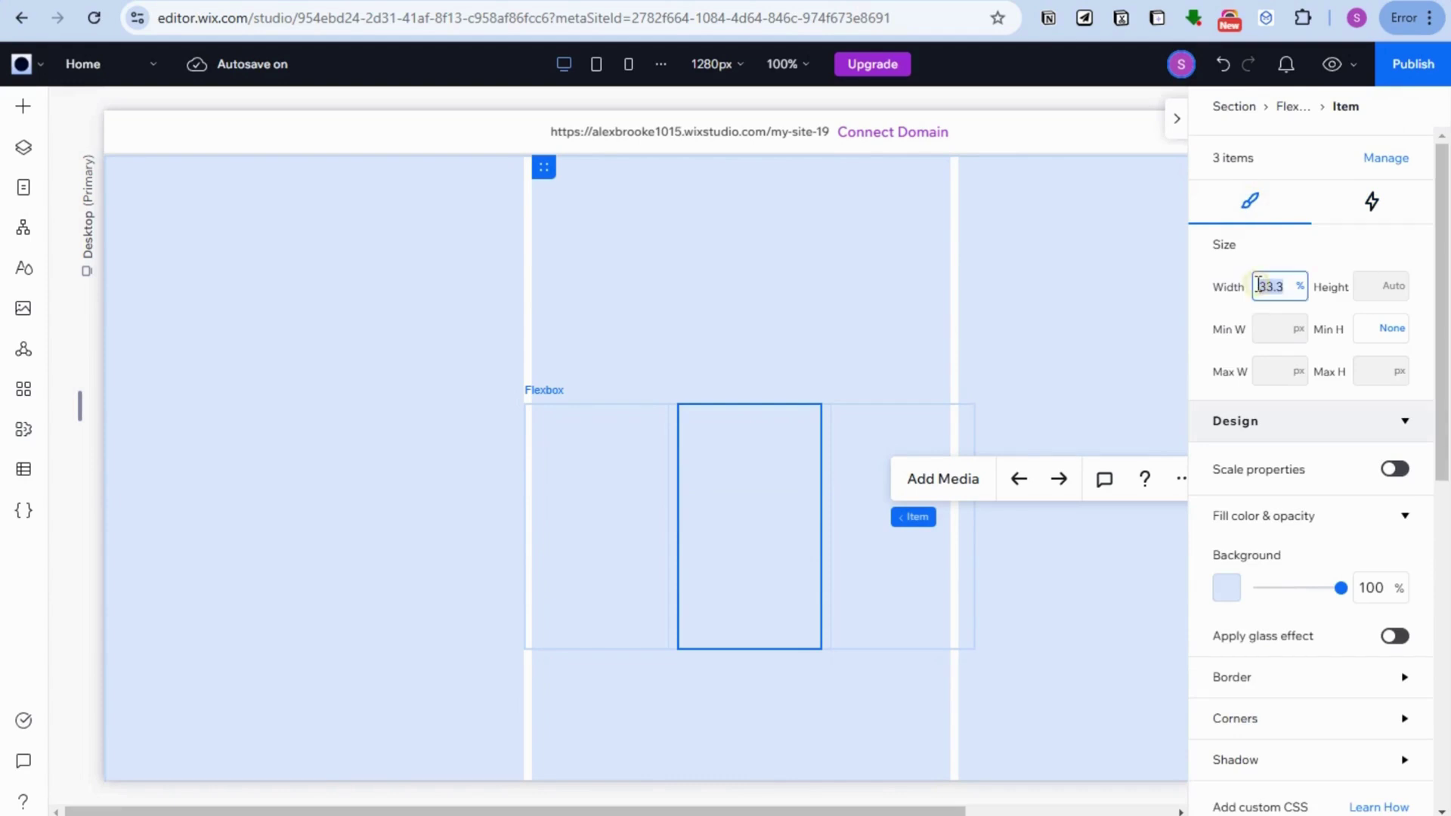
pyautogui.press('Return')
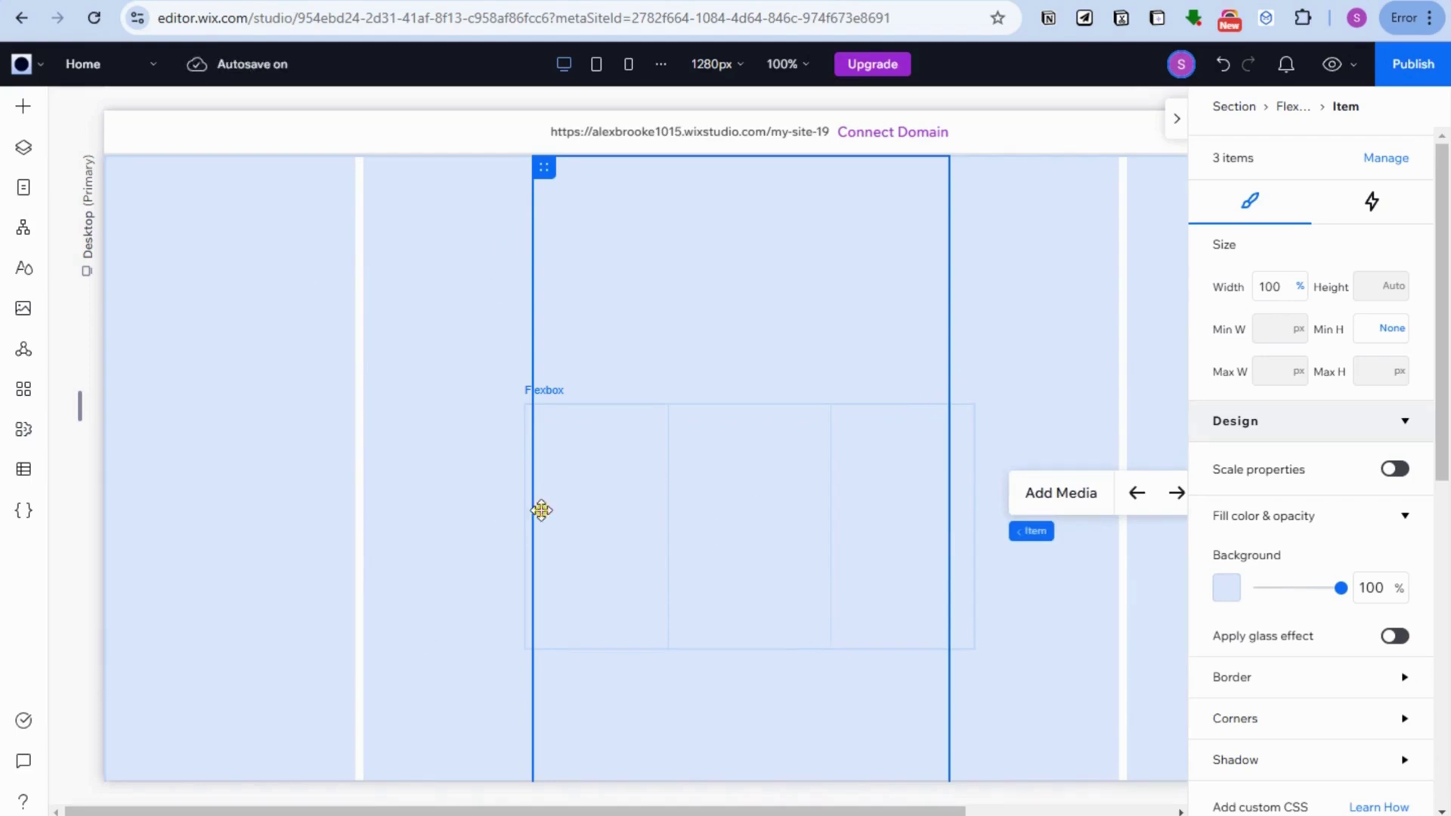
pyautogui.click(541, 508)
pyautogui.click(801, 421)
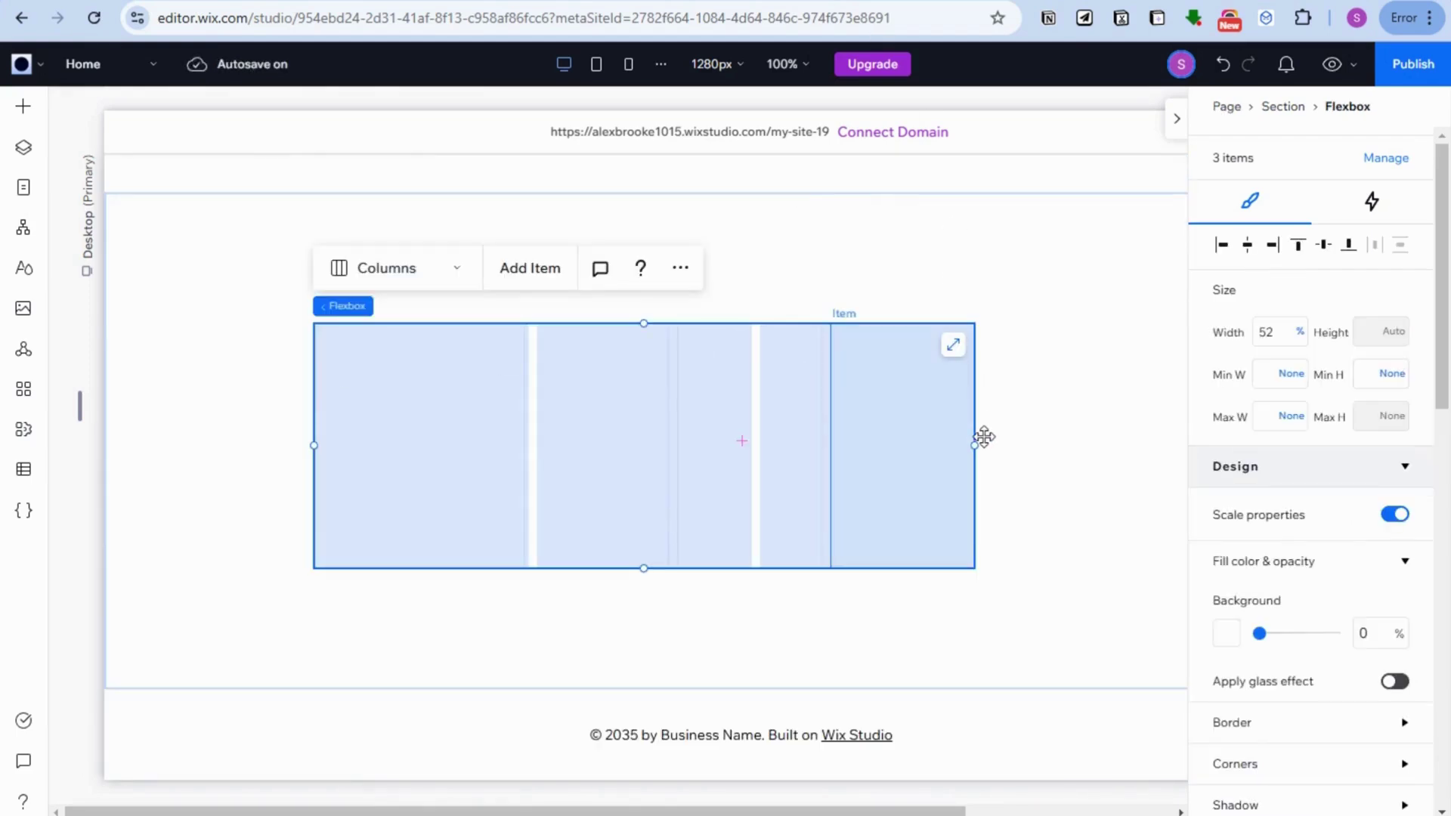
# - Drag the new flexbox's edges outward so it spans the page
pyautogui.moveTo(977, 445); pyautogui.dragTo(1150, 453)
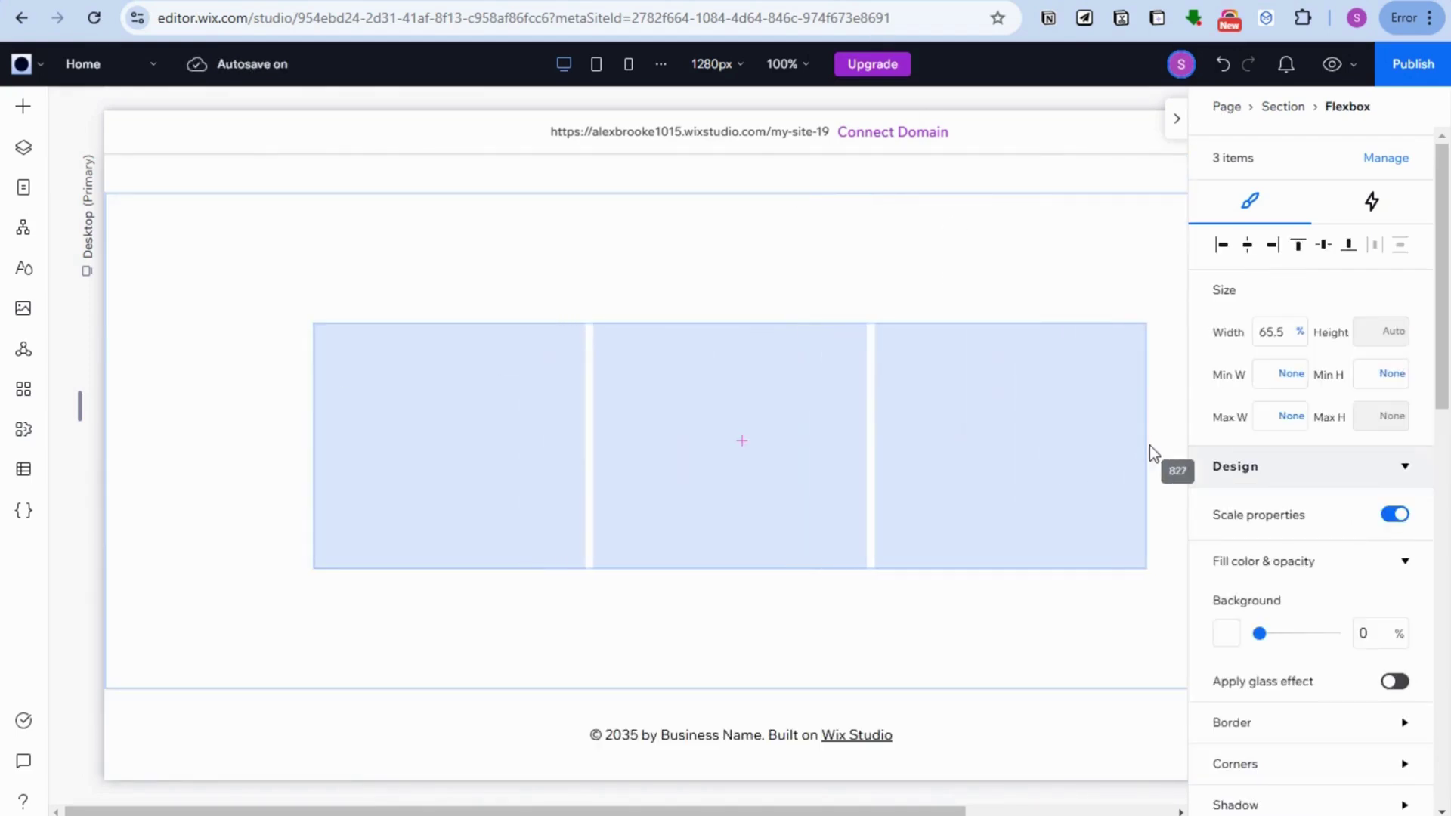
pyautogui.moveTo(324, 451); pyautogui.dragTo(106, 444)
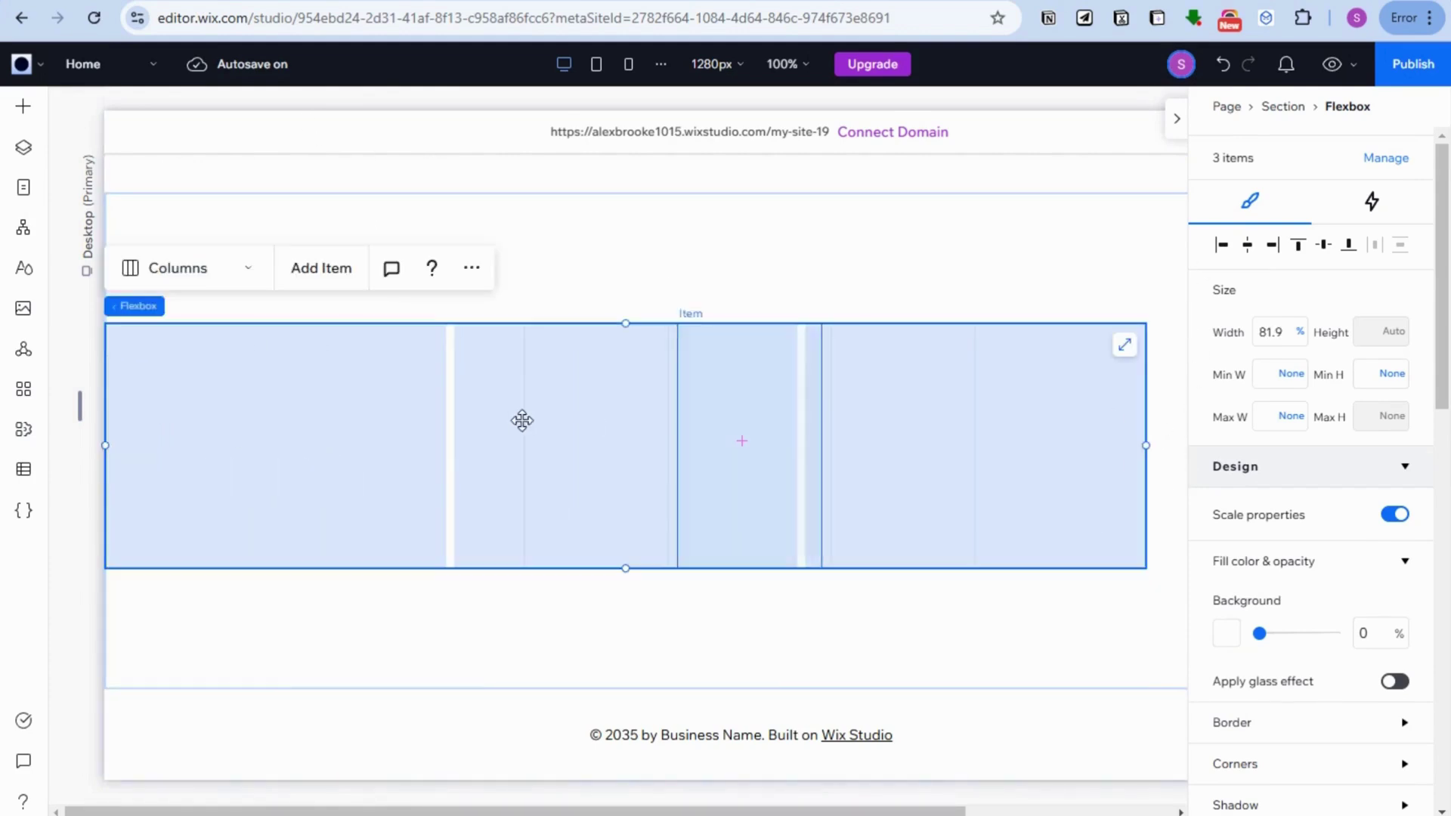
pyautogui.moveTo(1146, 445); pyautogui.dragTo(1195, 175)
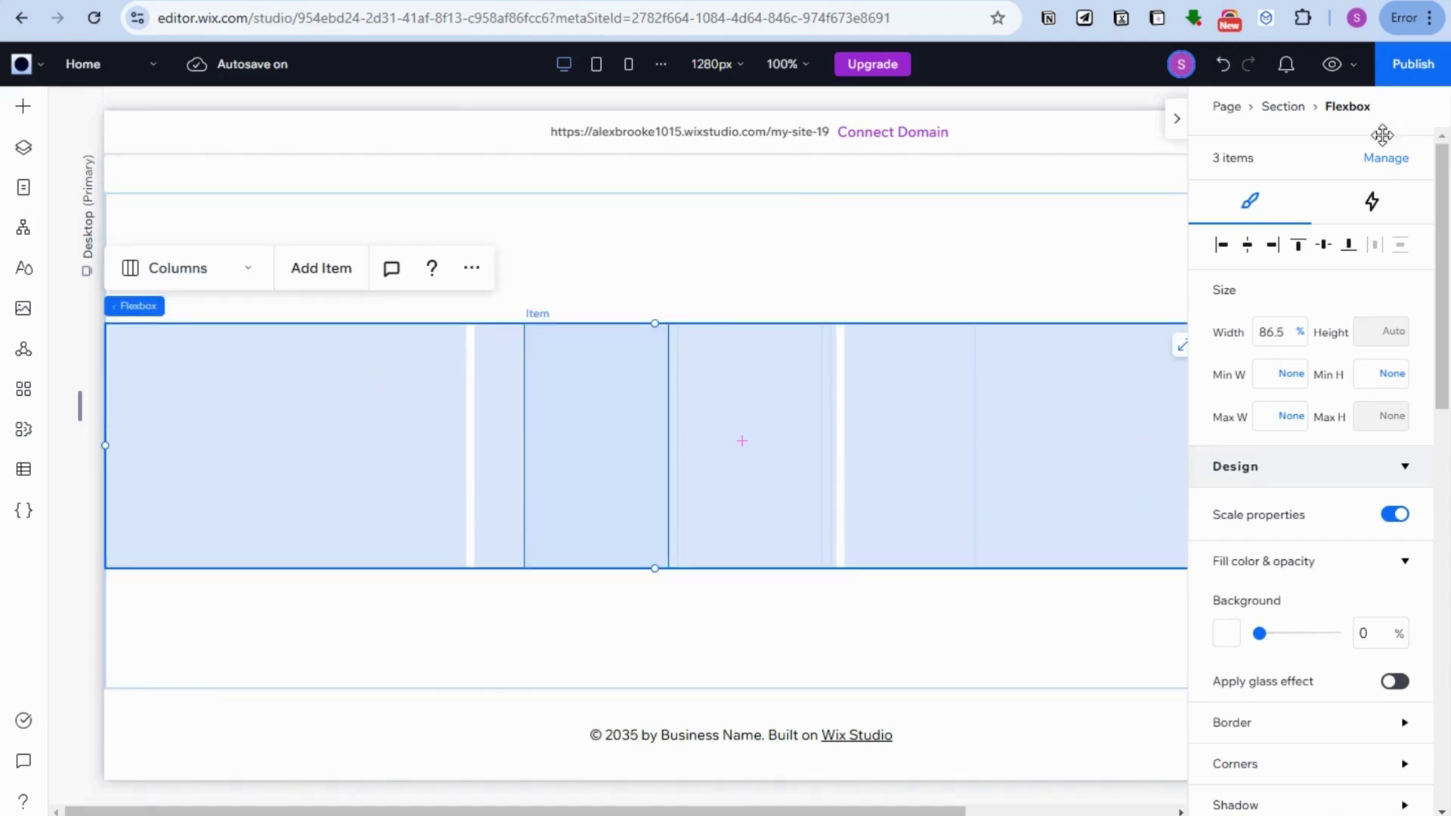
pyautogui.click(597, 445)
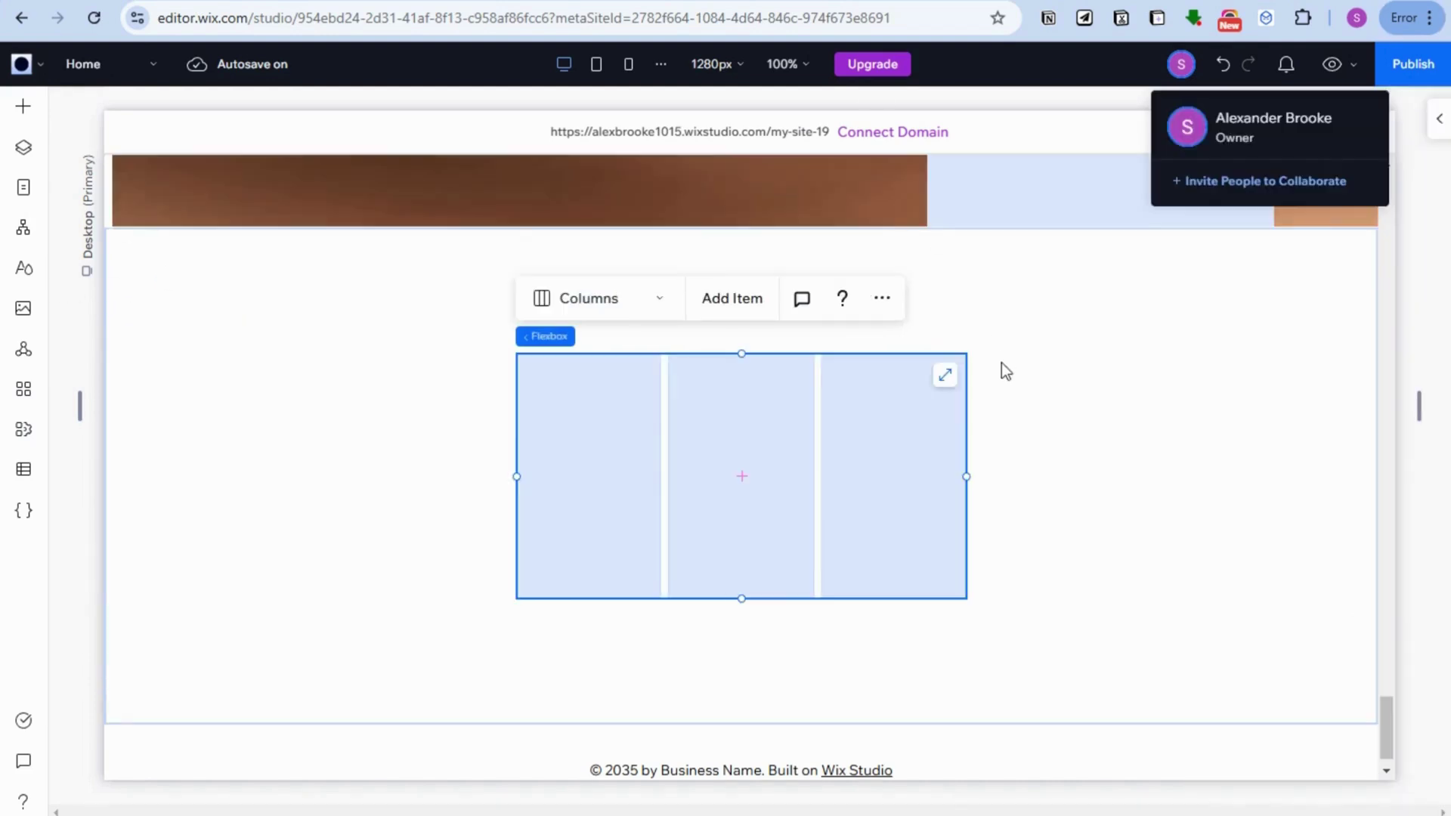
pyautogui.moveTo(1082, 473); pyautogui.dragTo(1199, 476)
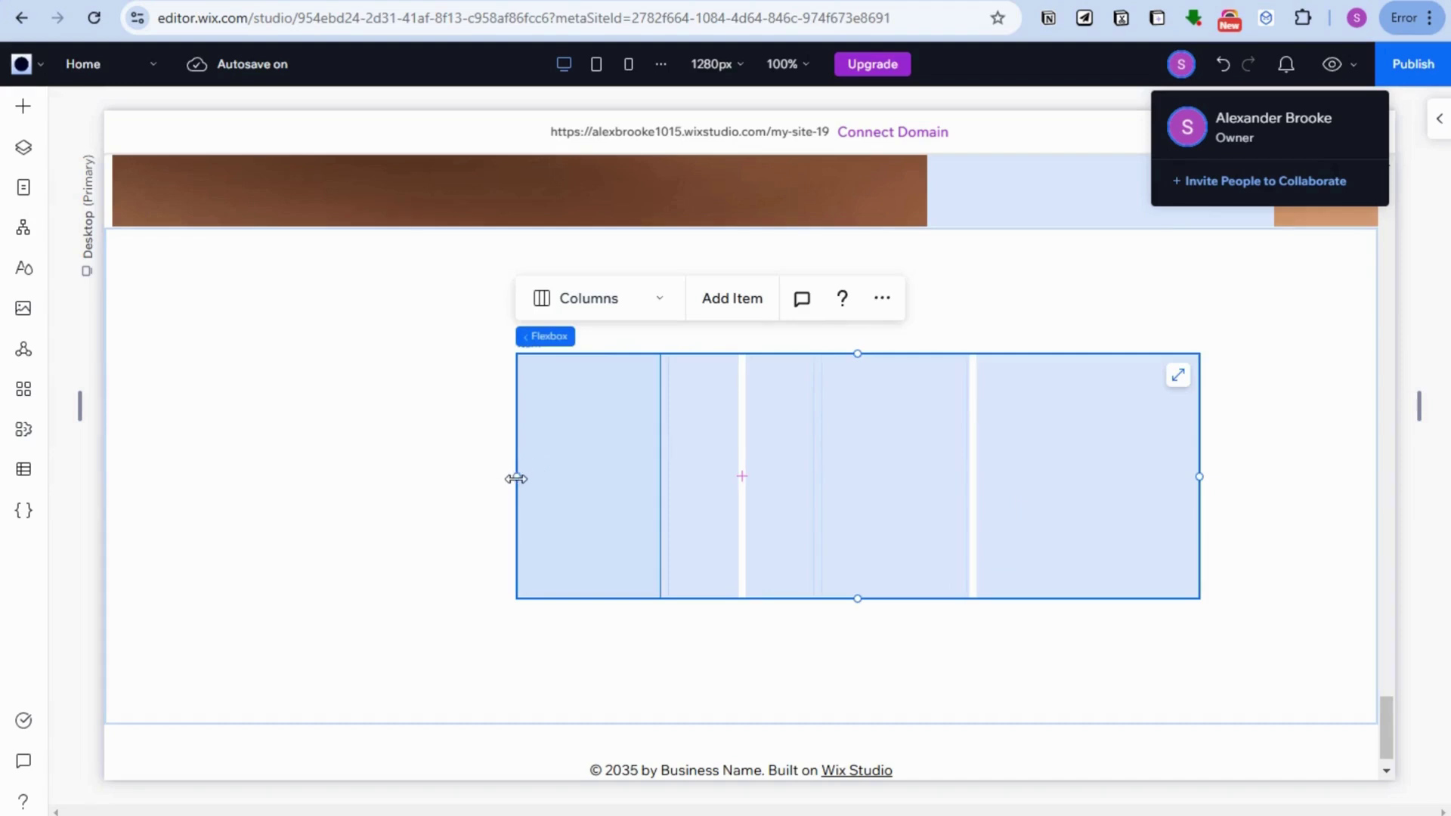
pyautogui.moveTo(516, 478); pyautogui.dragTo(153, 483)
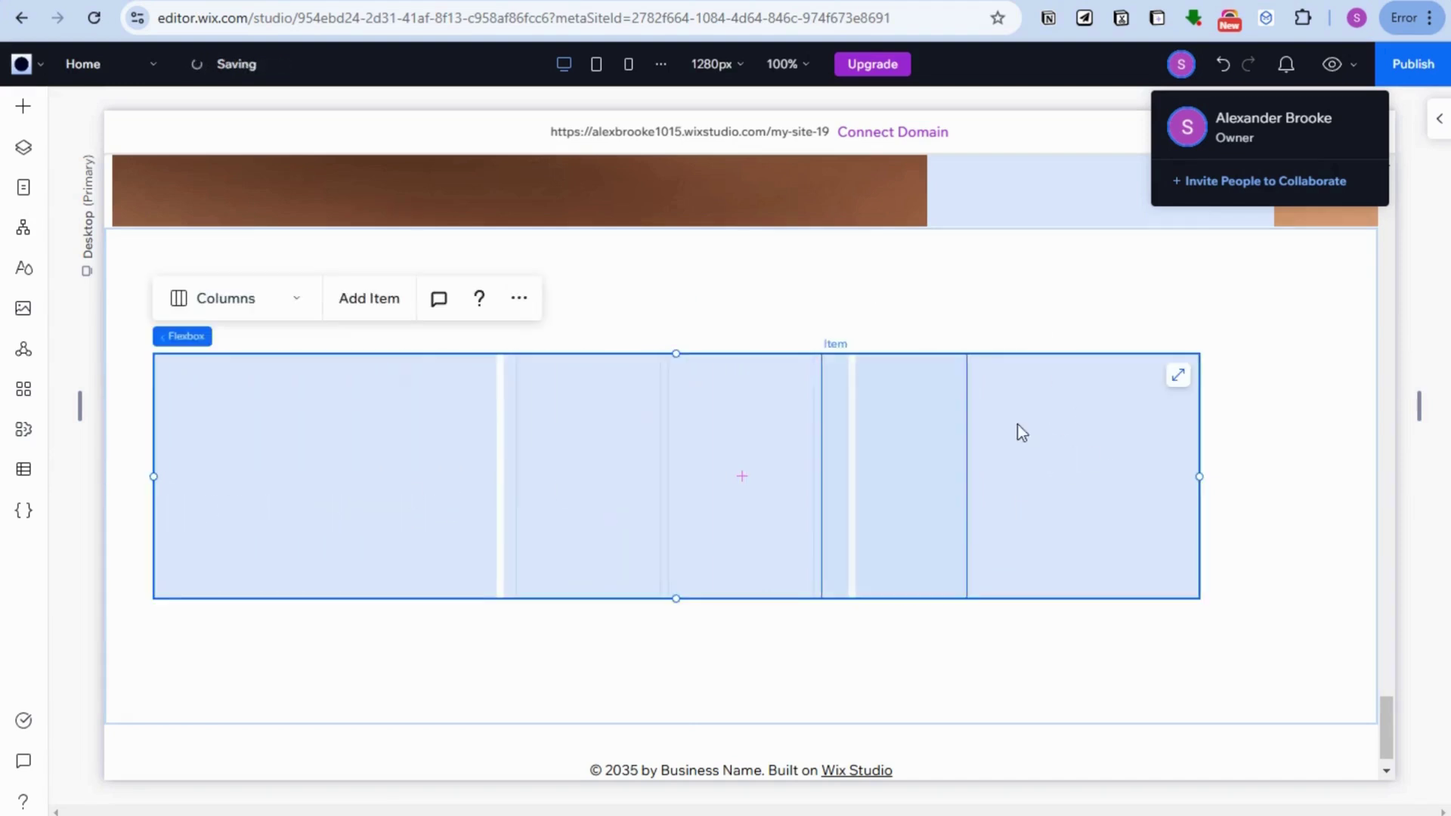
pyautogui.moveTo(1017, 431); pyautogui.dragTo(1105, 463)
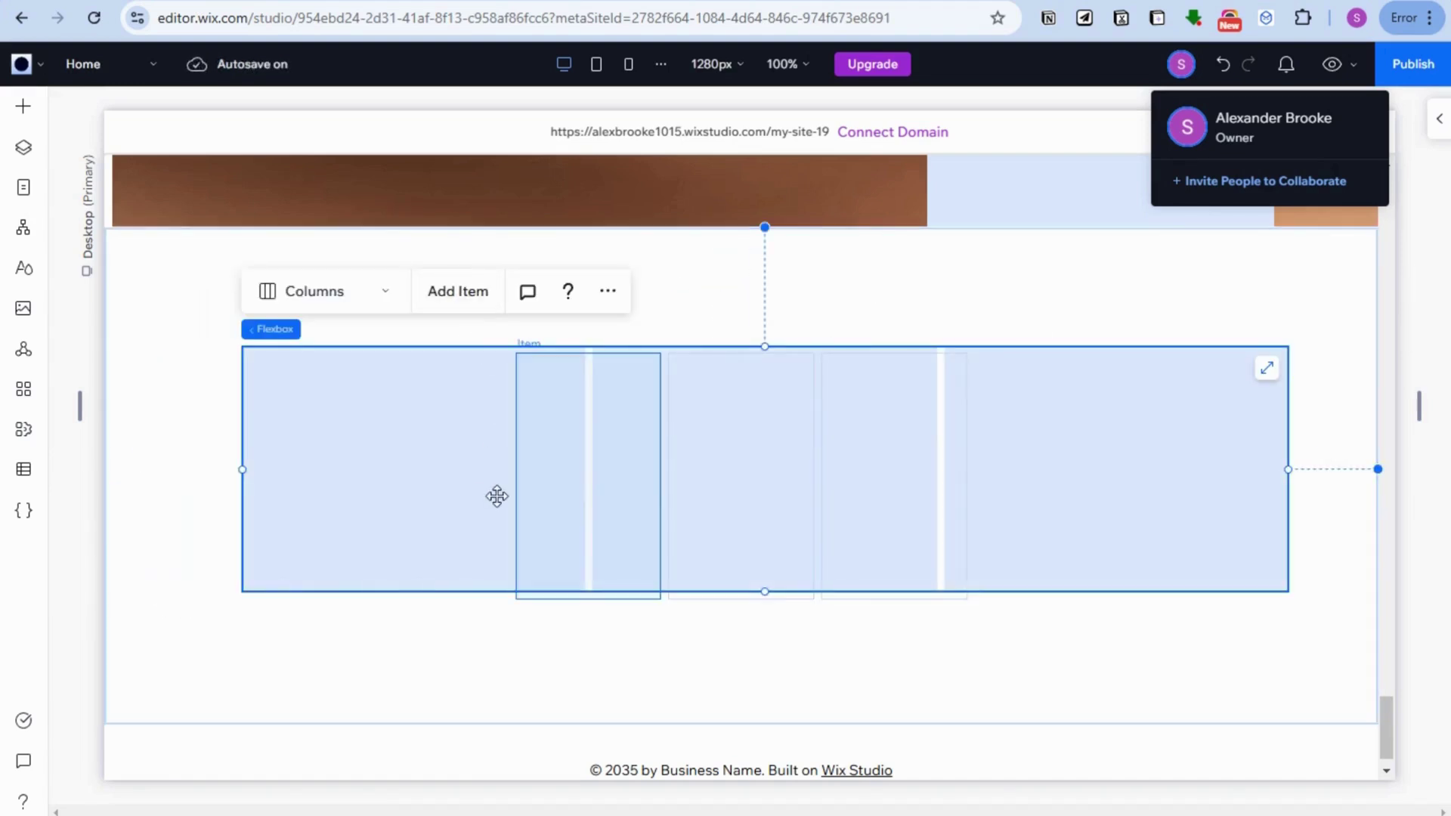
# - Set the image flexbox's move distance to 200 vw and preview the page
pyautogui.click(342, 458)
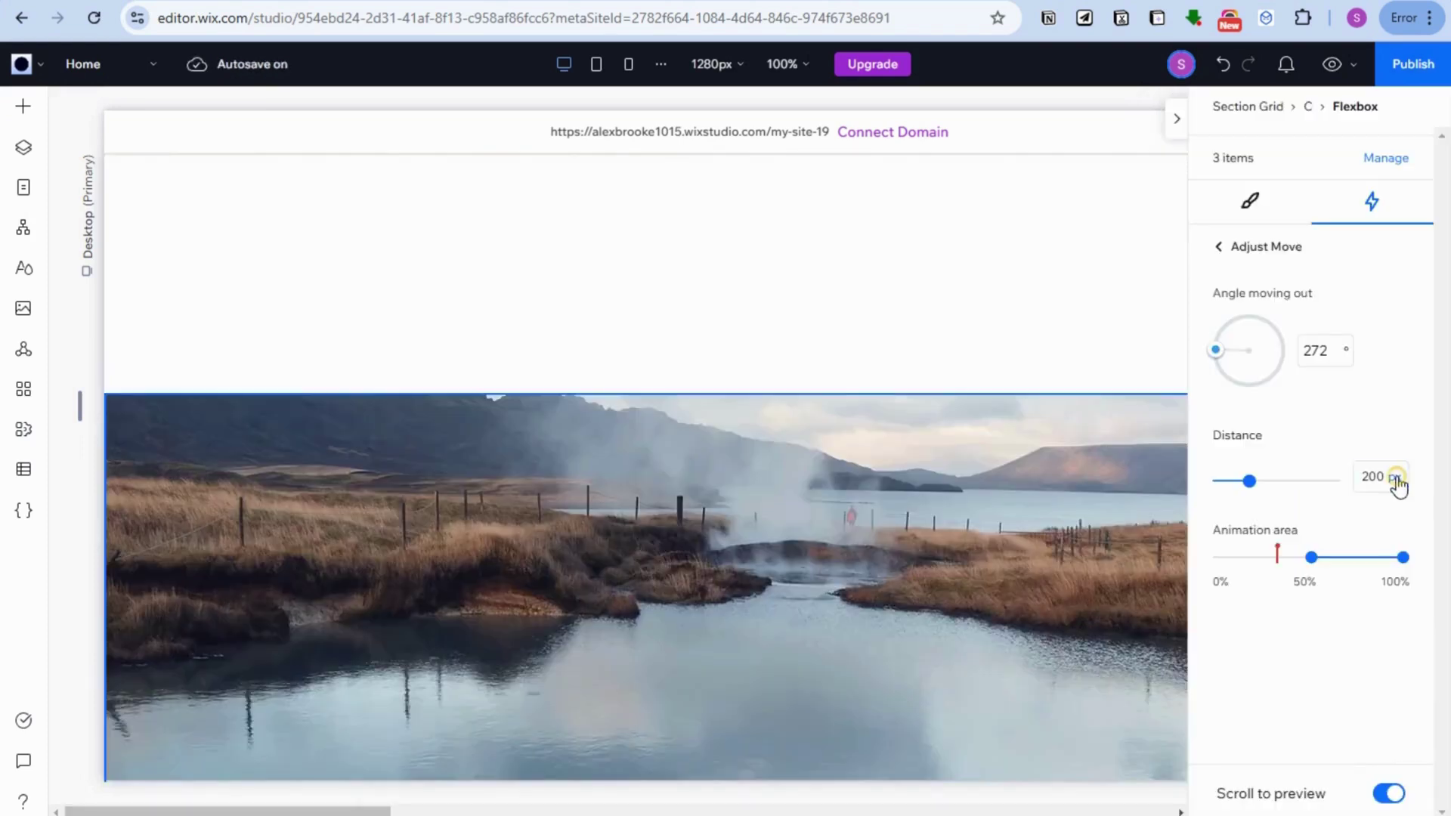
pyautogui.click(1391, 484)
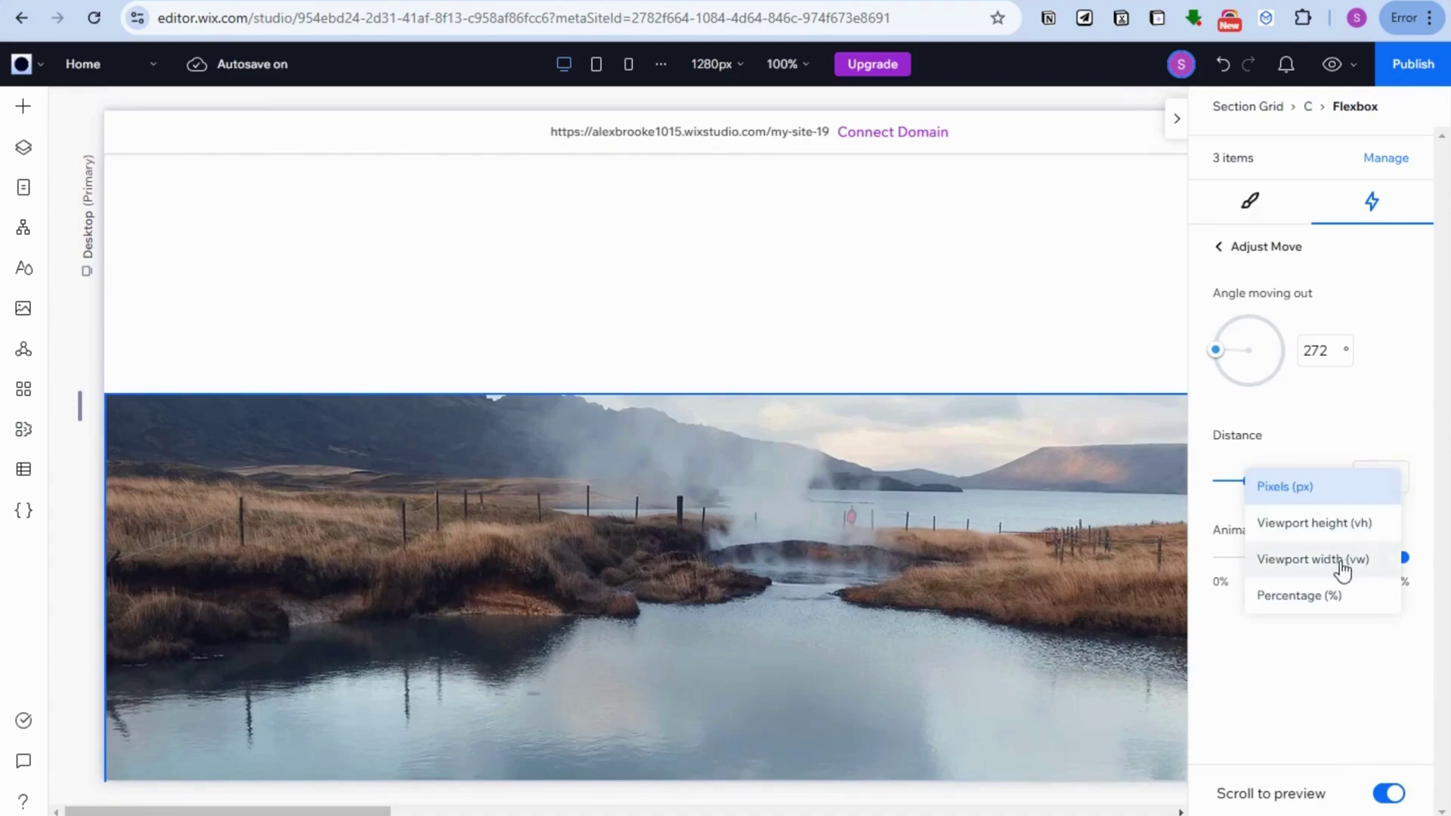
pyautogui.click(1339, 562)
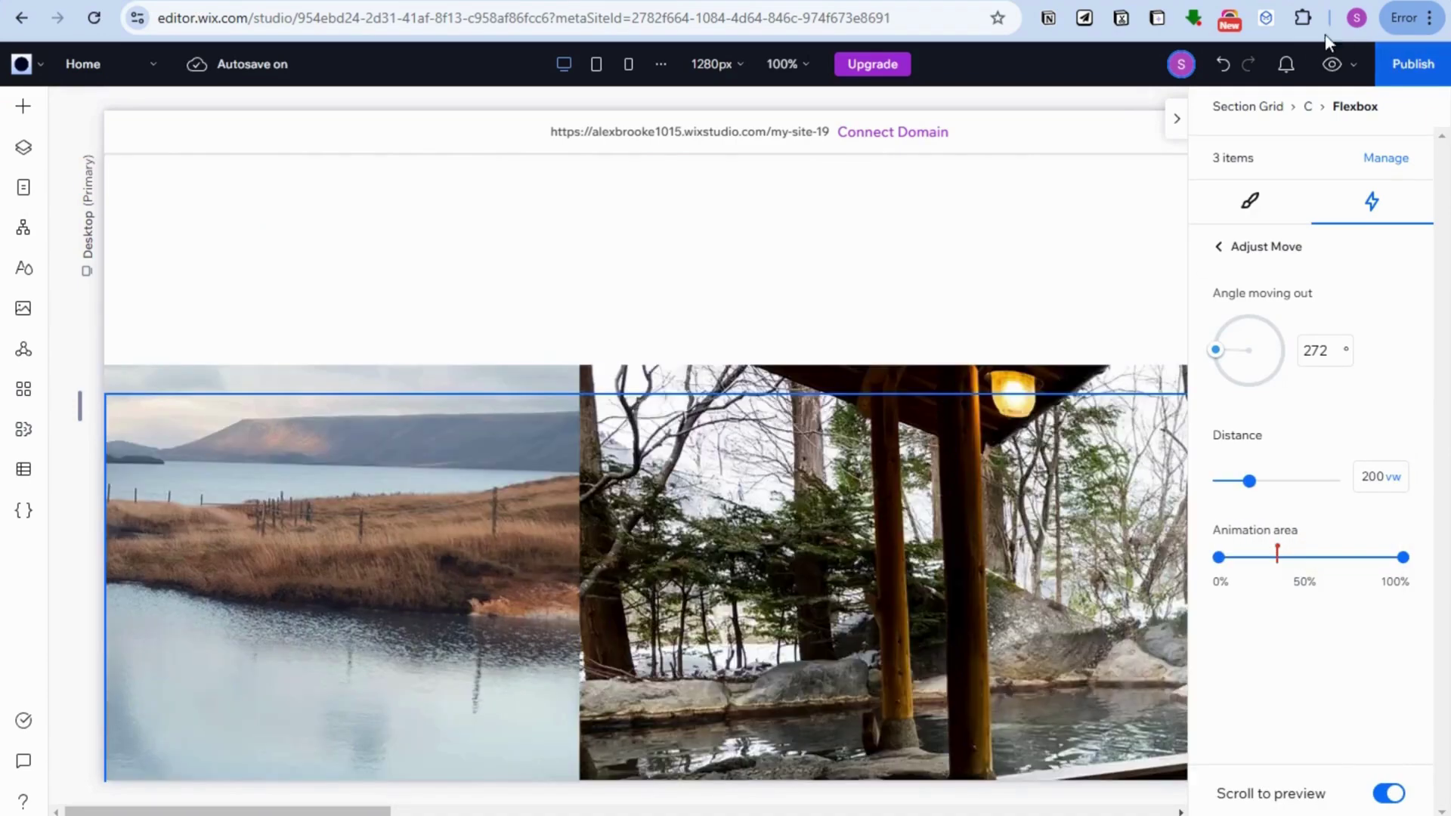
pyautogui.click(1331, 63)
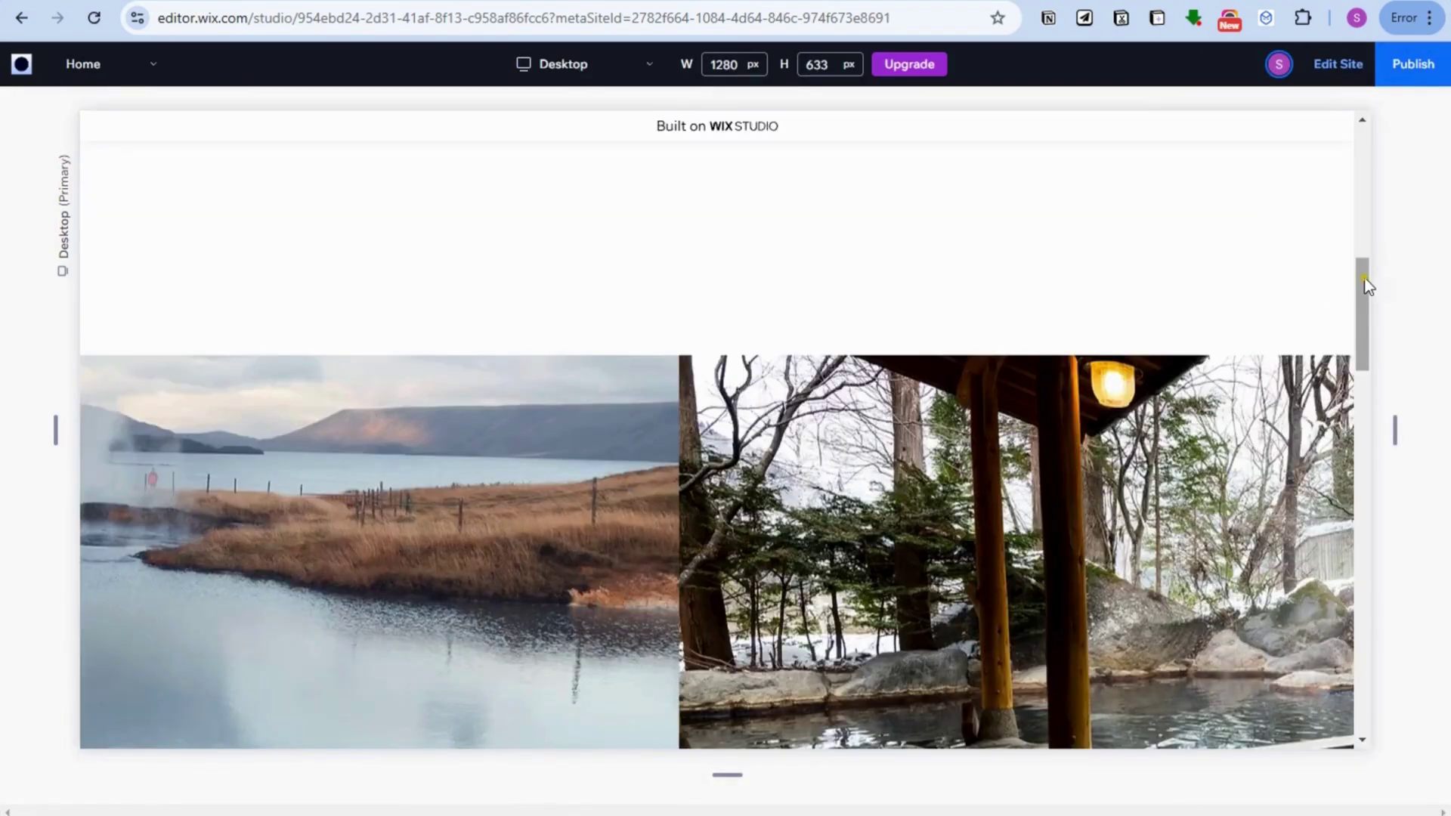